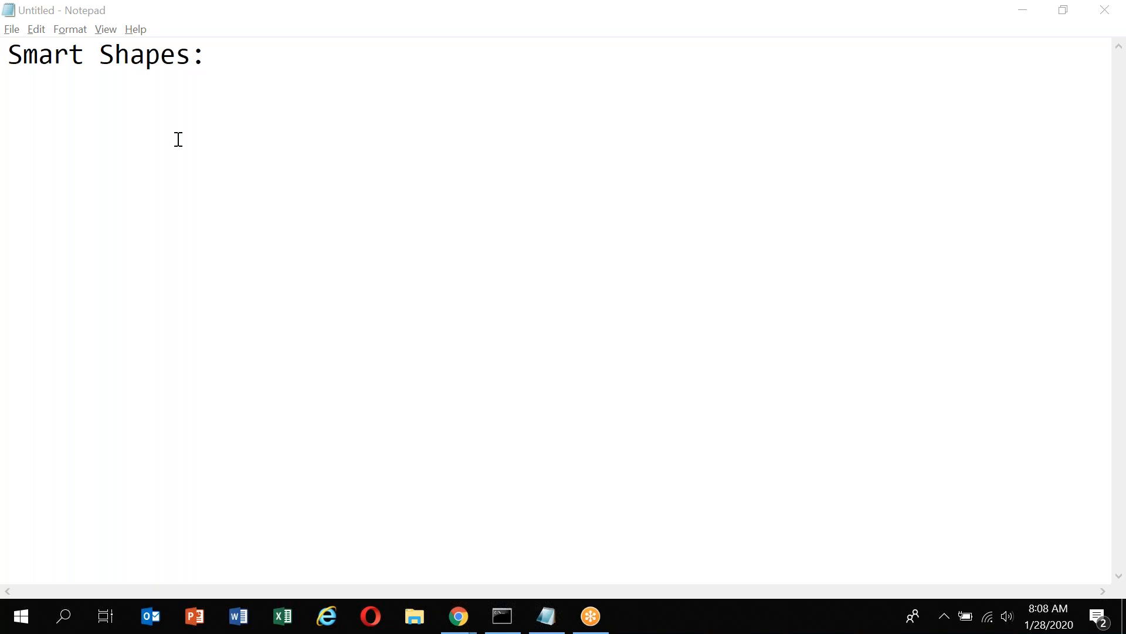
Add a "Wait Shape :" line under the Smart Shapes heading, followed by an "Eg : 10 Min" example line.
text(Wait Shape :)
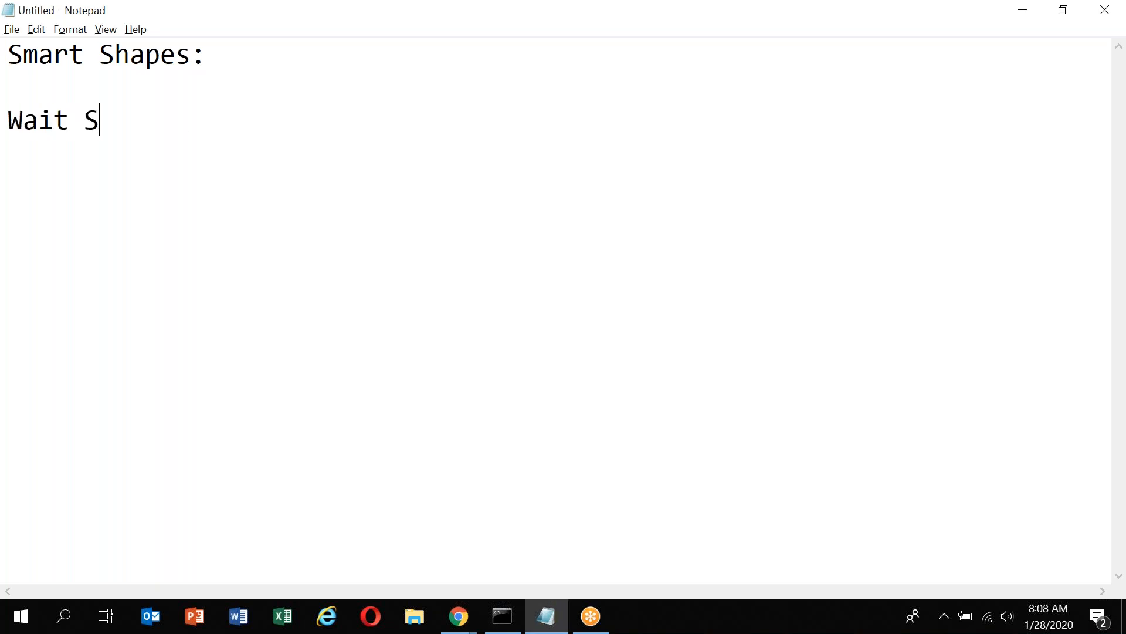
key(Return)
key(Return)
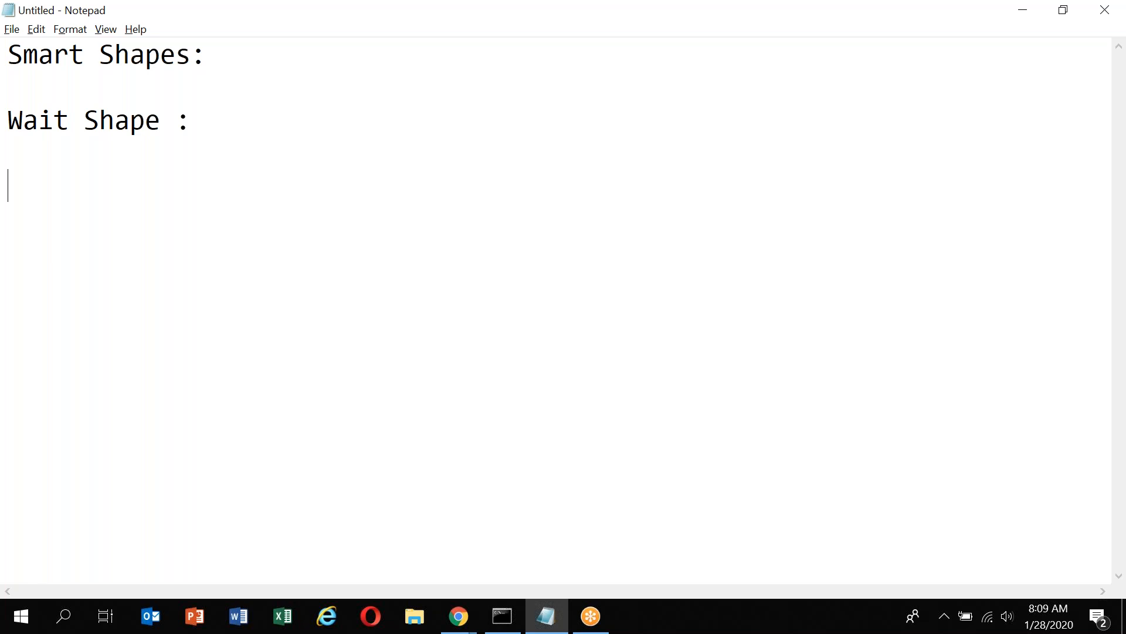
text(Eg :)
text(10 Min)
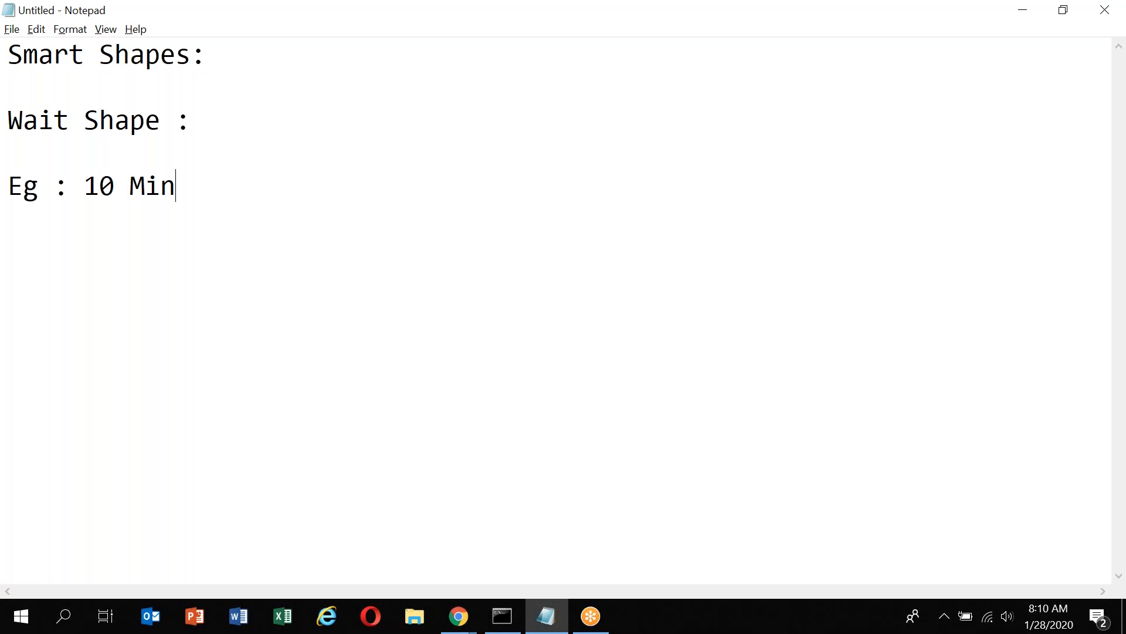
Add a "Parent Case" line below the example, with an indented "Child Case" line beneath it.
key(Return)
key(Return)
text(Parent C)
text(las)
key(BackSpace)
key(BackSpace)
key(BackSpace)
text(ase)
key(Return)
key(Return)
text(Child Case)
click(189, 232)
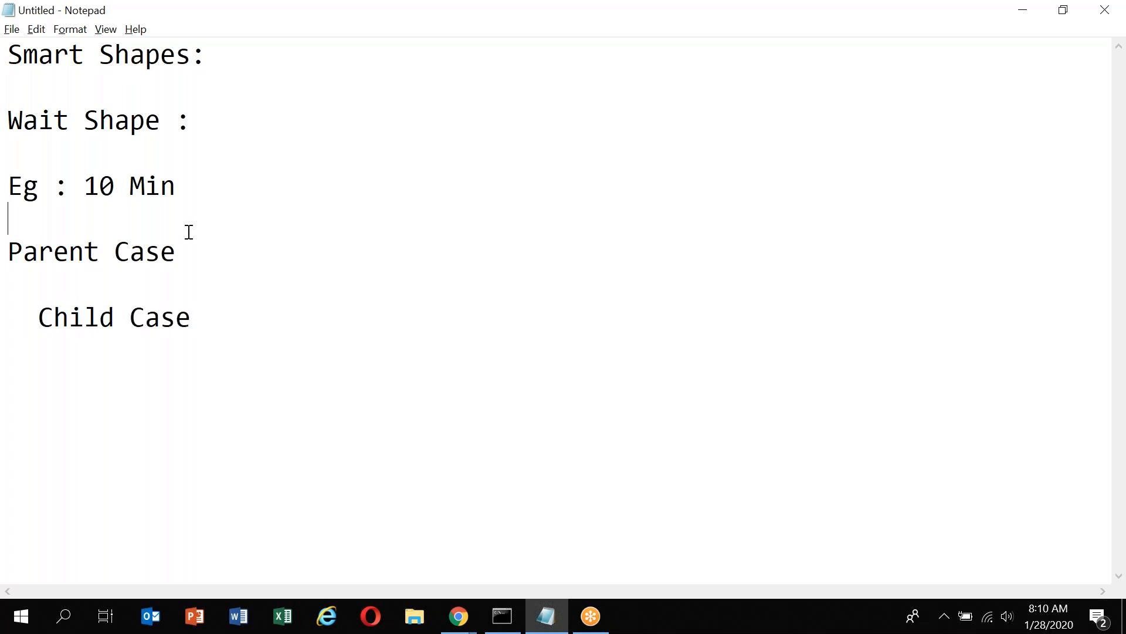
double_click(161, 335)
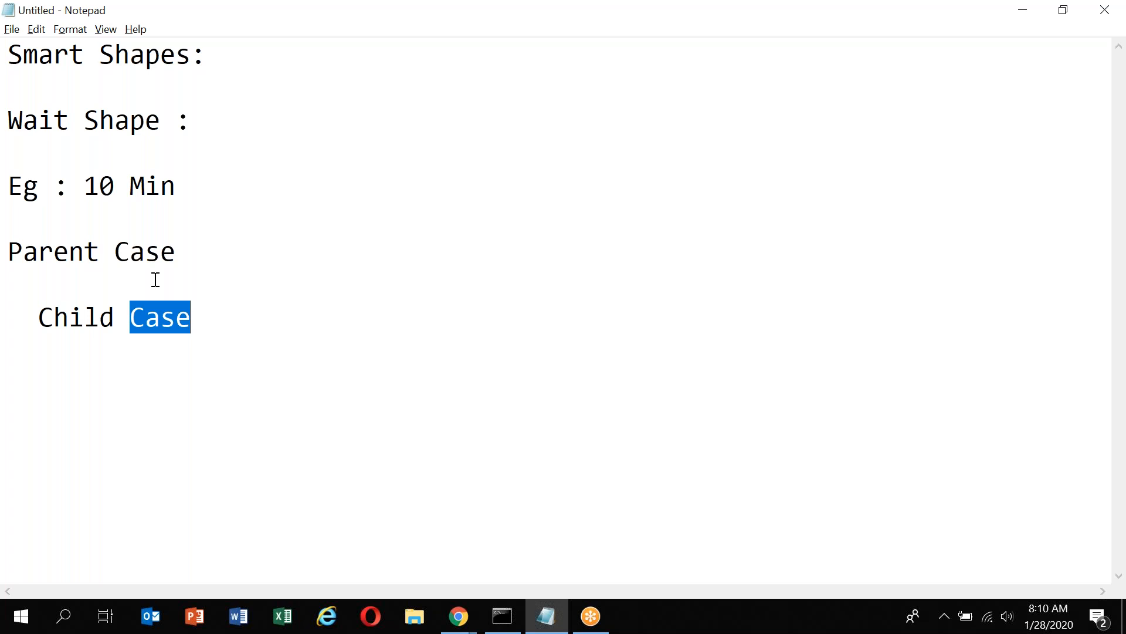
click(205, 249)
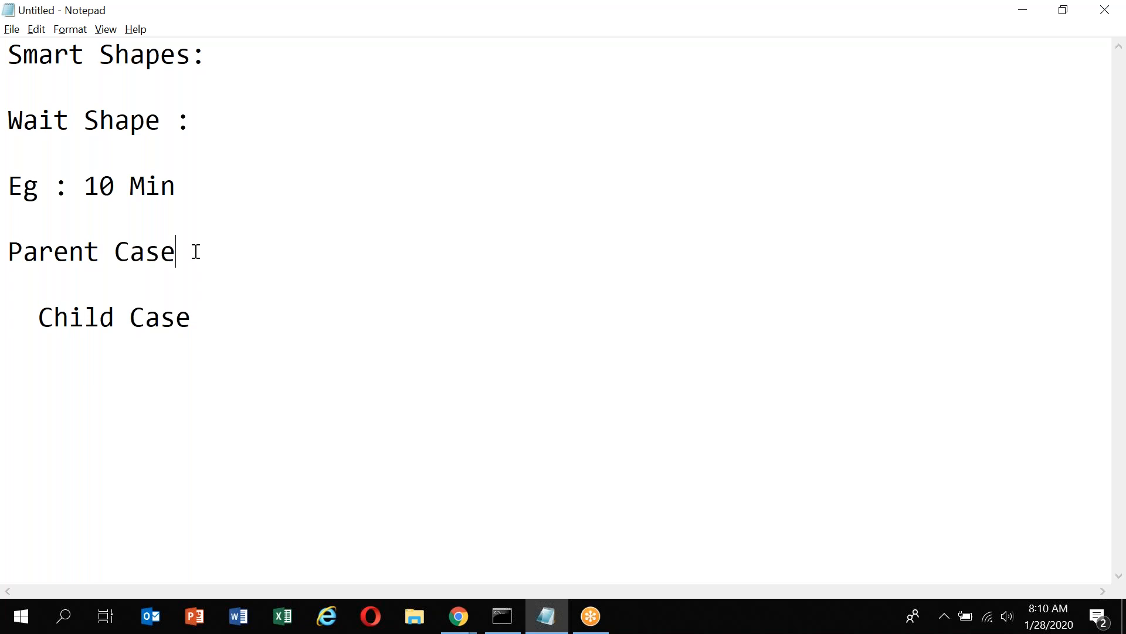
click(204, 313)
click(185, 267)
click(200, 325)
click(183, 250)
click(201, 278)
Add a "Hard Coded Time" line below Child Case, separated by two blank lines.
click(236, 317)
key(Return)
key(Return)
key(Return)
text(Harded)
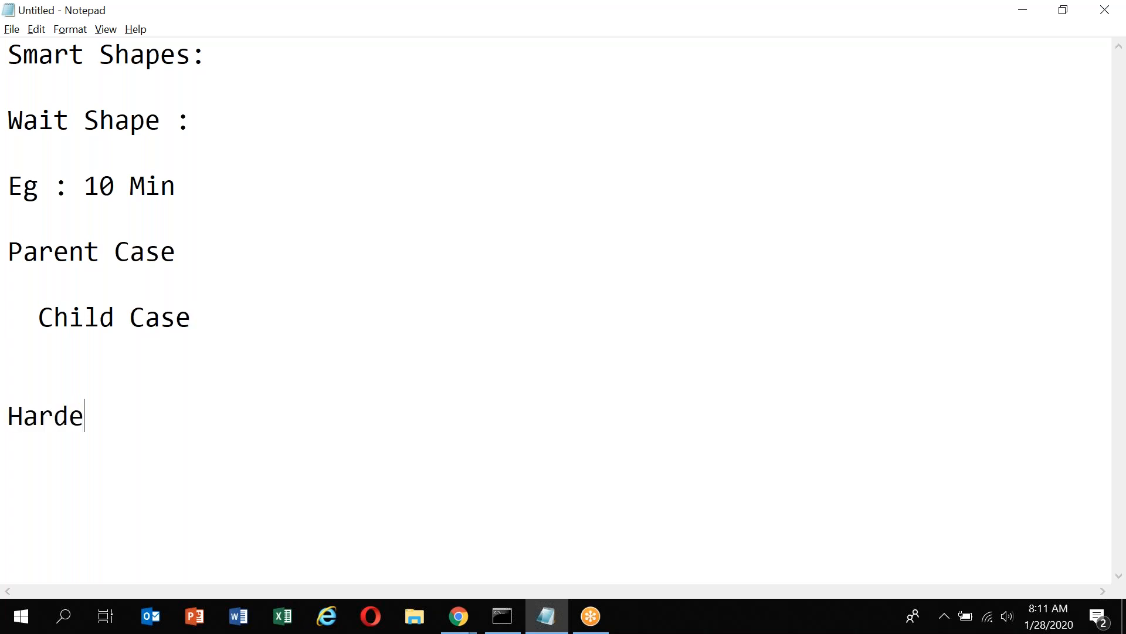
key(BackSpace)
key(BackSpace)
text(Coded Time )
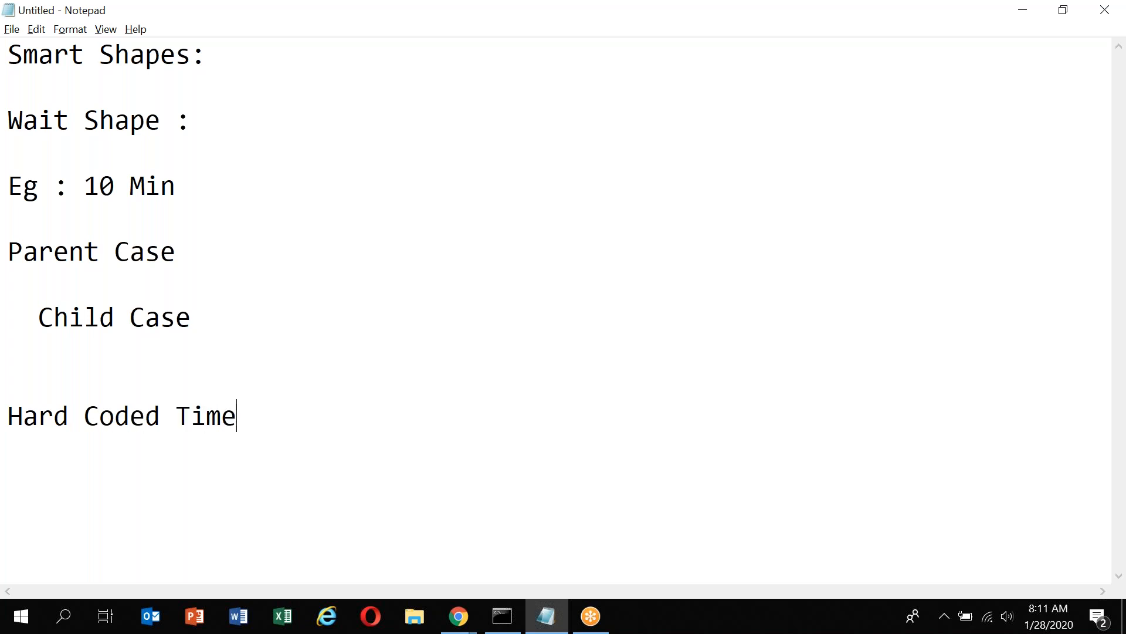
Complete the Hard Coded Time line with the examples "- 10 min , 20 Min , 1 Hr , 1day".
text(- 10 min , 2)
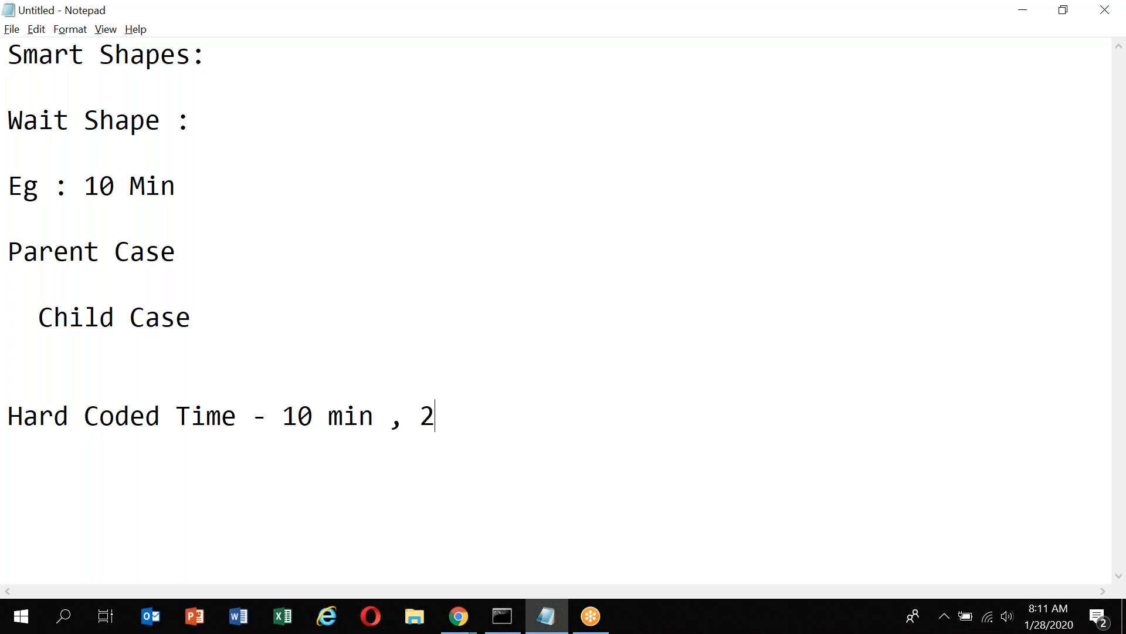
text(0 Min )
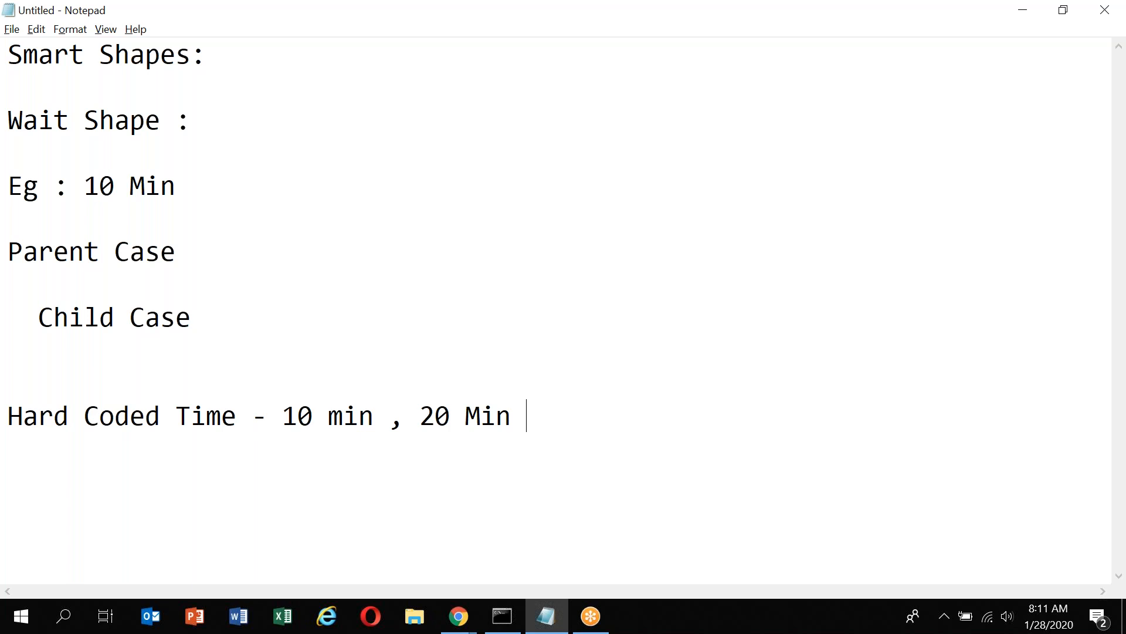
text(, 1 Hr , !fda)
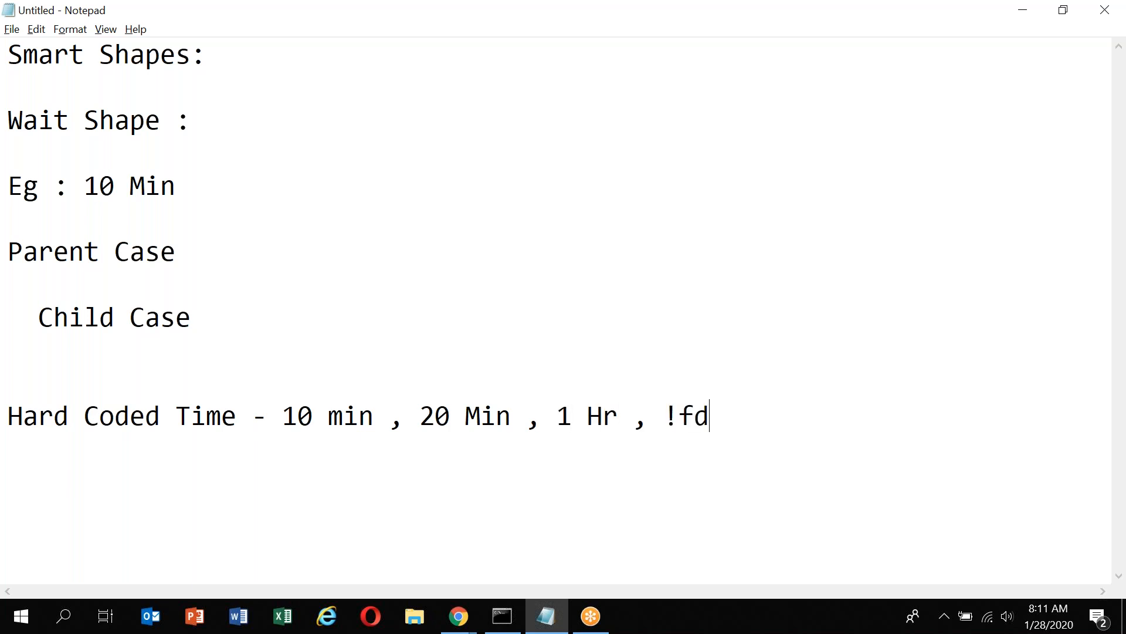
key(BackSpace)
key(BackSpace)
key(BackSpace)
key(BackSpace)
text(1day)
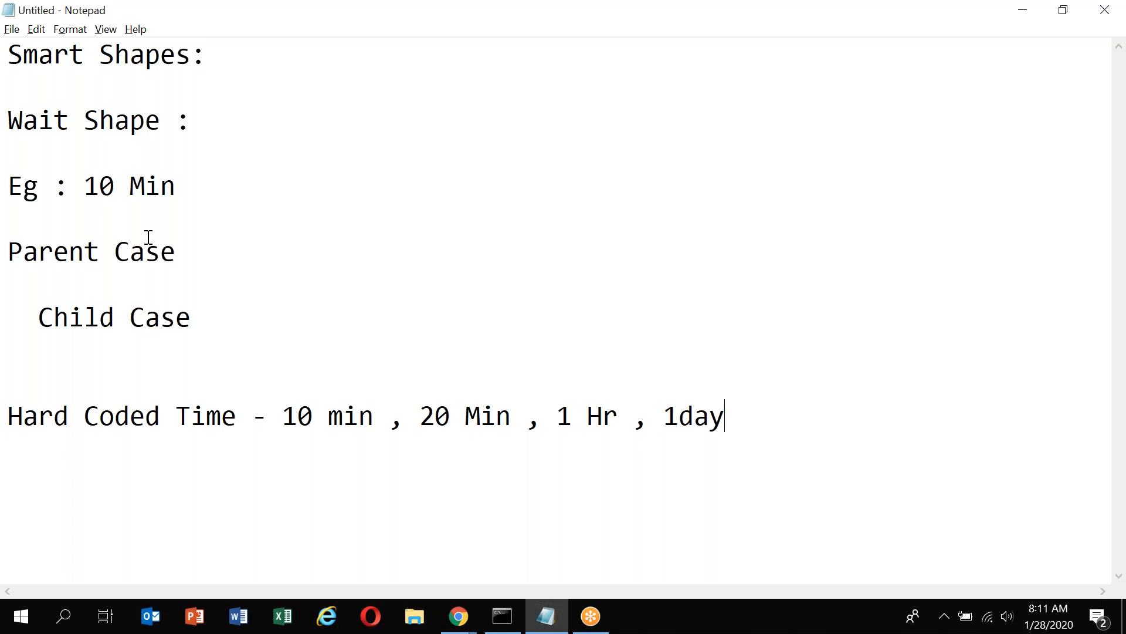
Add a "Case Dependency" line below the Hard Coded Time line.
click(183, 399)
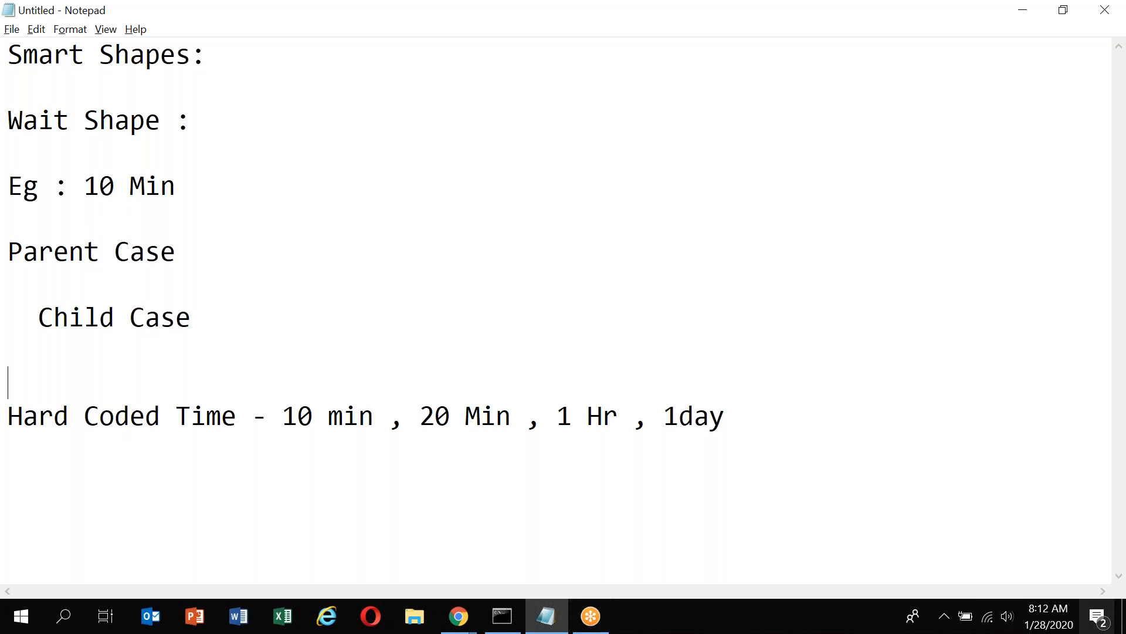
click(795, 420)
key(Return)
text(Case De)
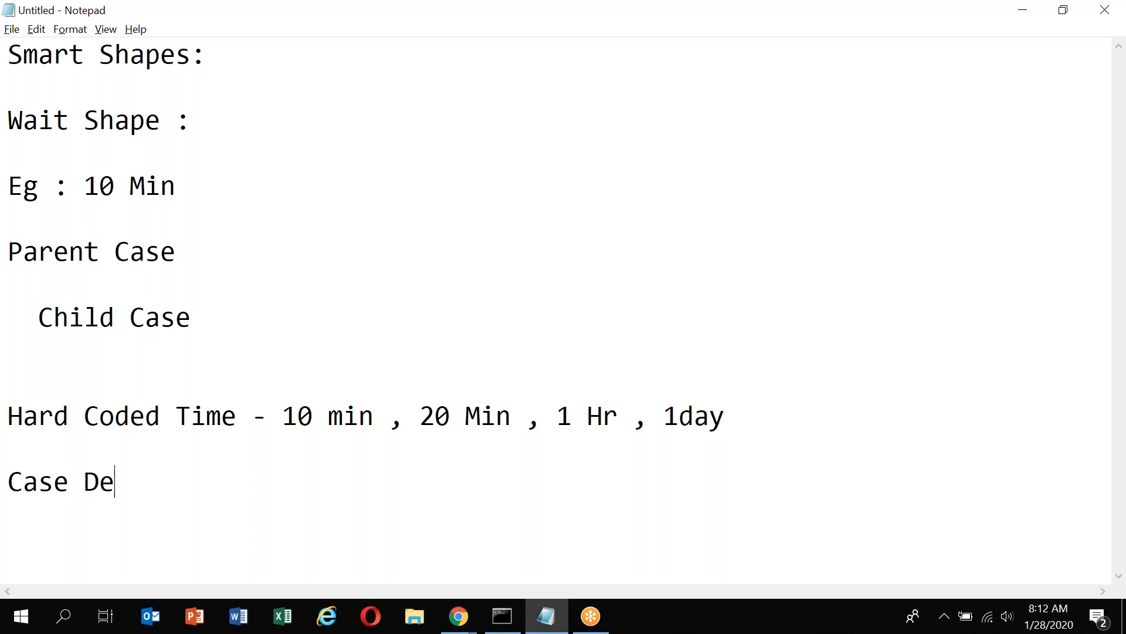
text(pendency)
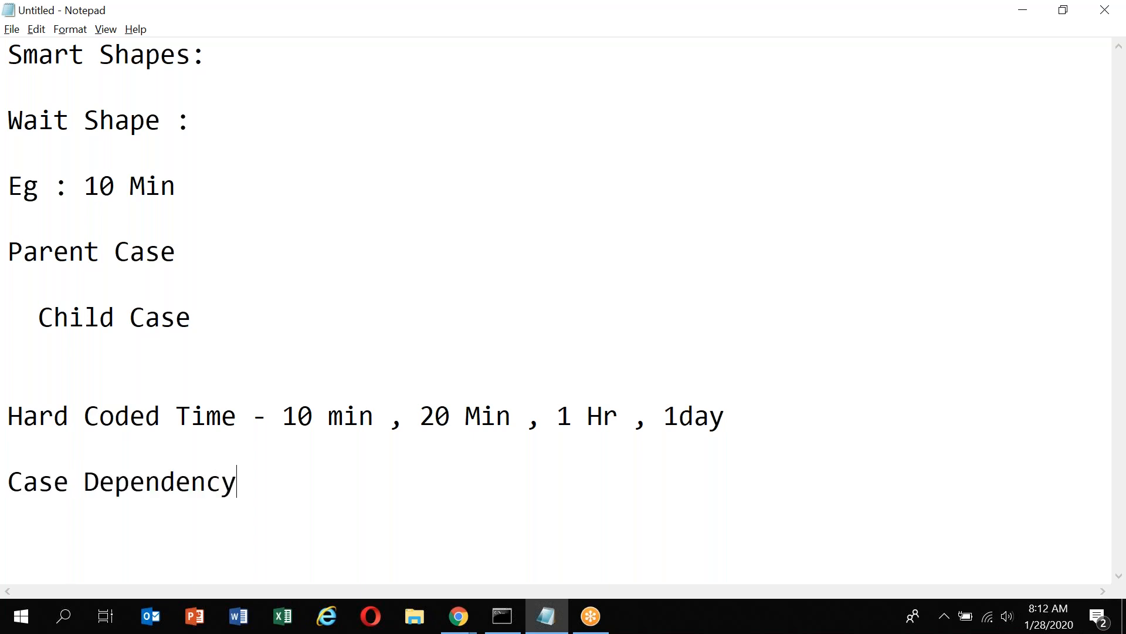
click(89, 256)
click(120, 337)
click(199, 323)
click(121, 235)
Extend the Case Dependency line with : Parent Case has to wait till Child Case is "Resolved-Completed", keeping the status in quotation marks.
click(245, 514)
text(: Parent Case )
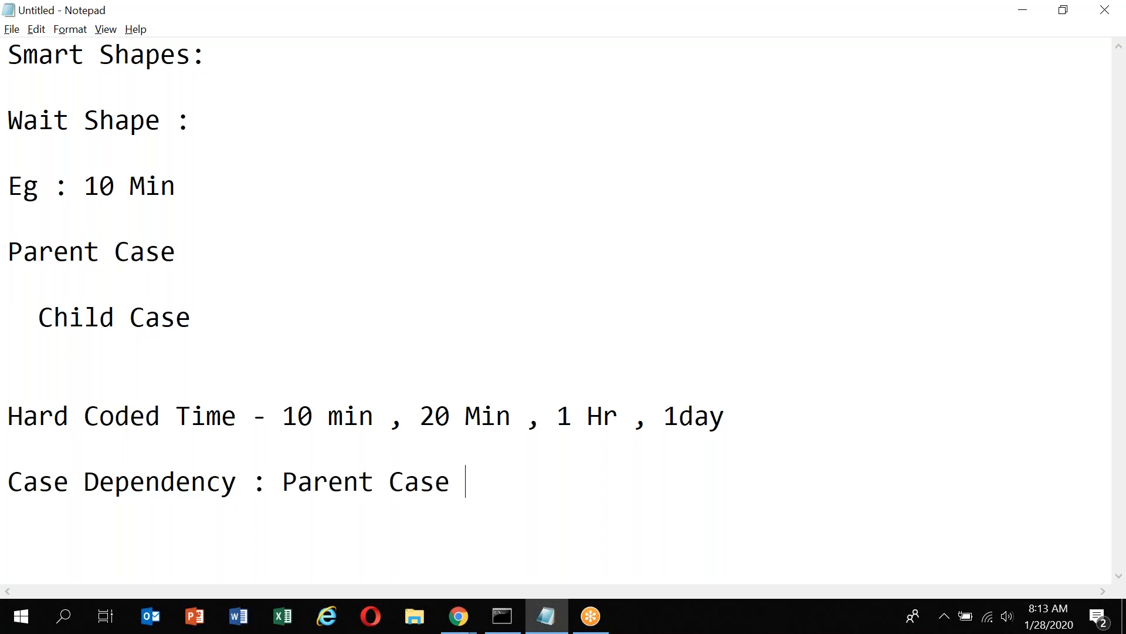
text(has to wa)
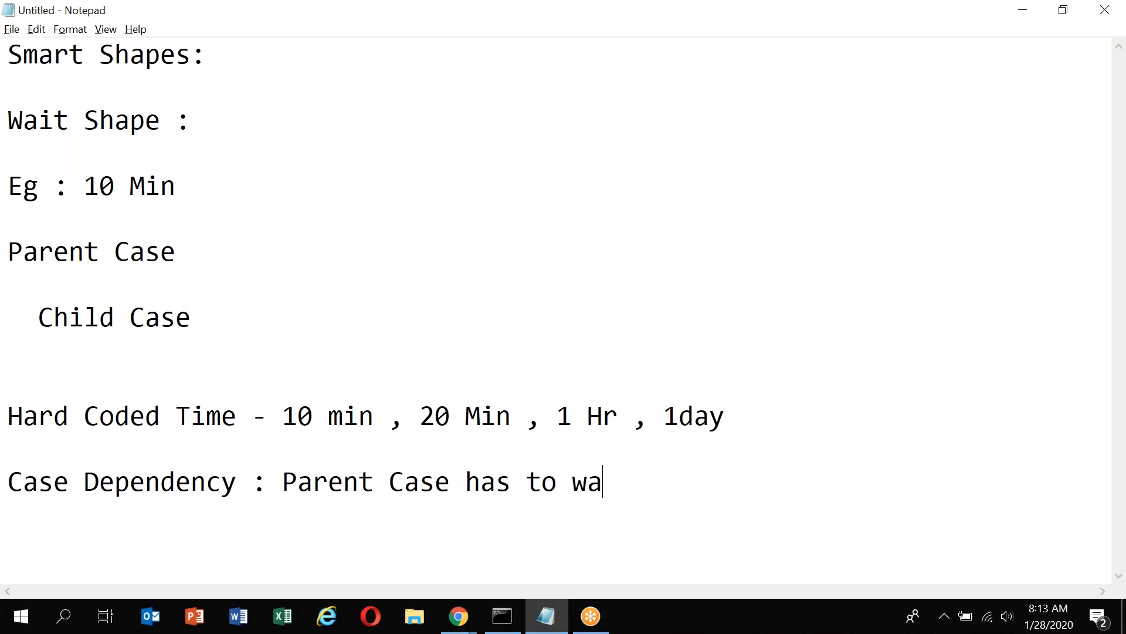
text(it till Ch)
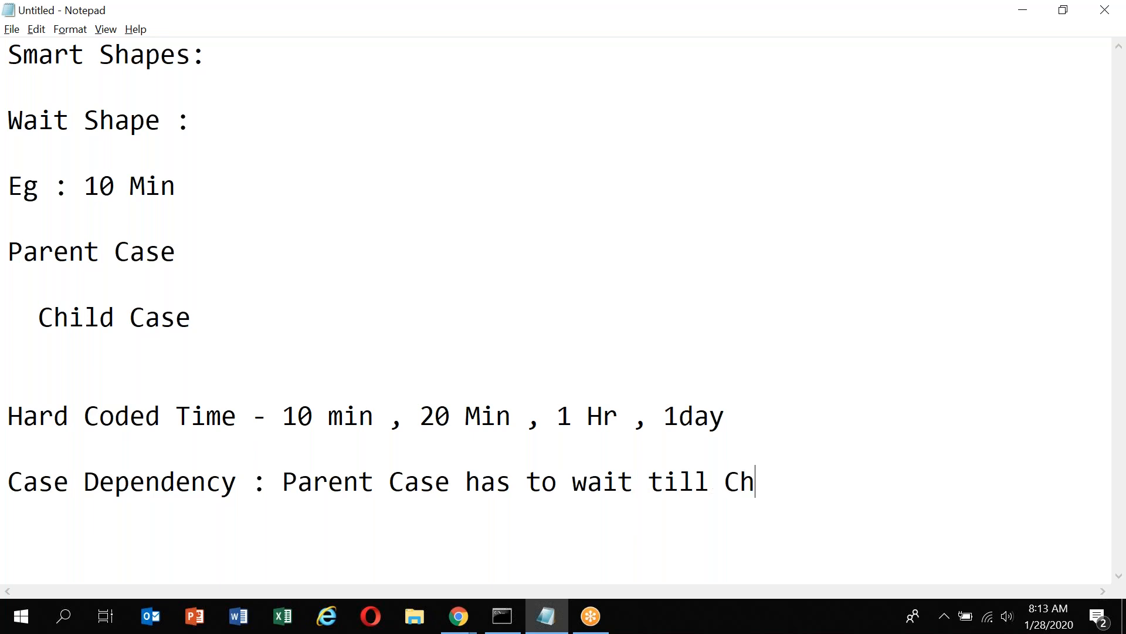
text(ild Case is )
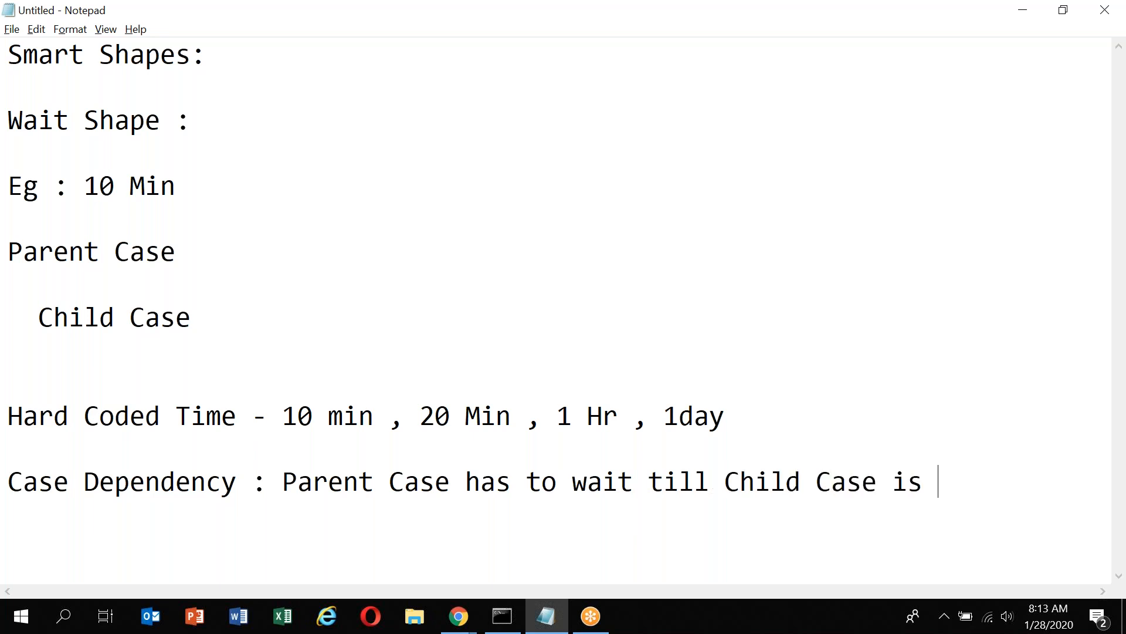
text(Resol)
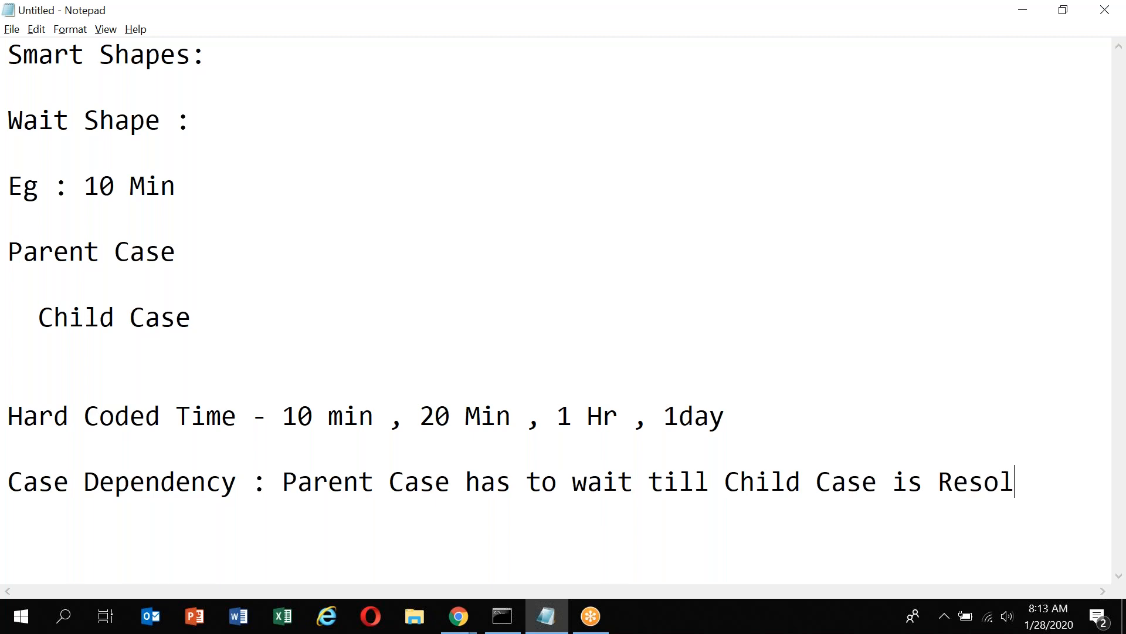
text(ved-C)
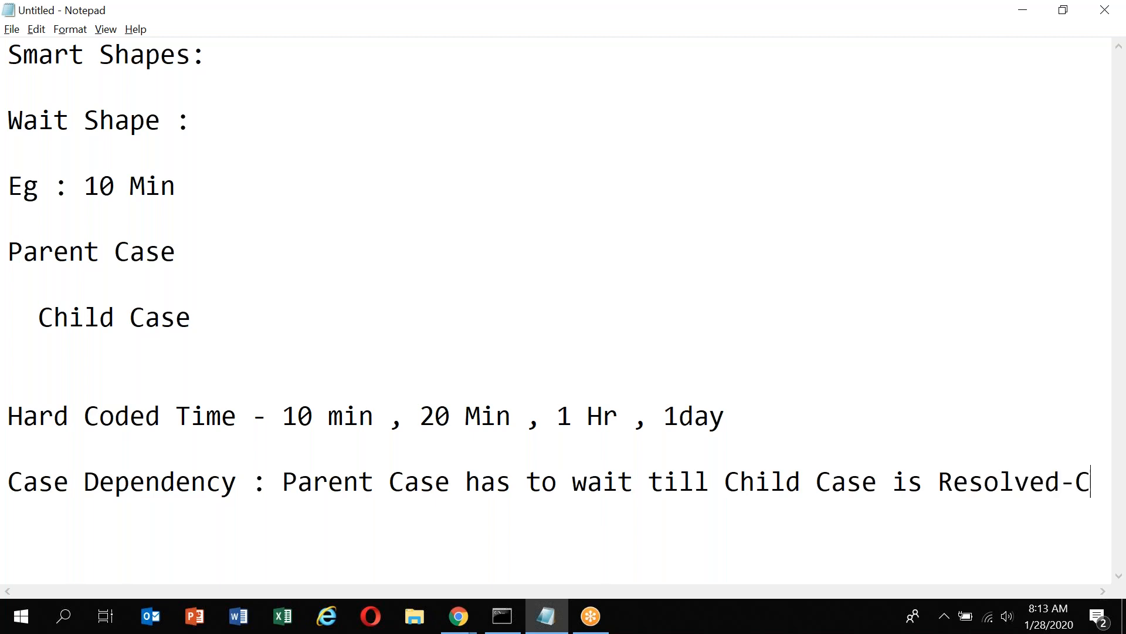
text(ompleted")
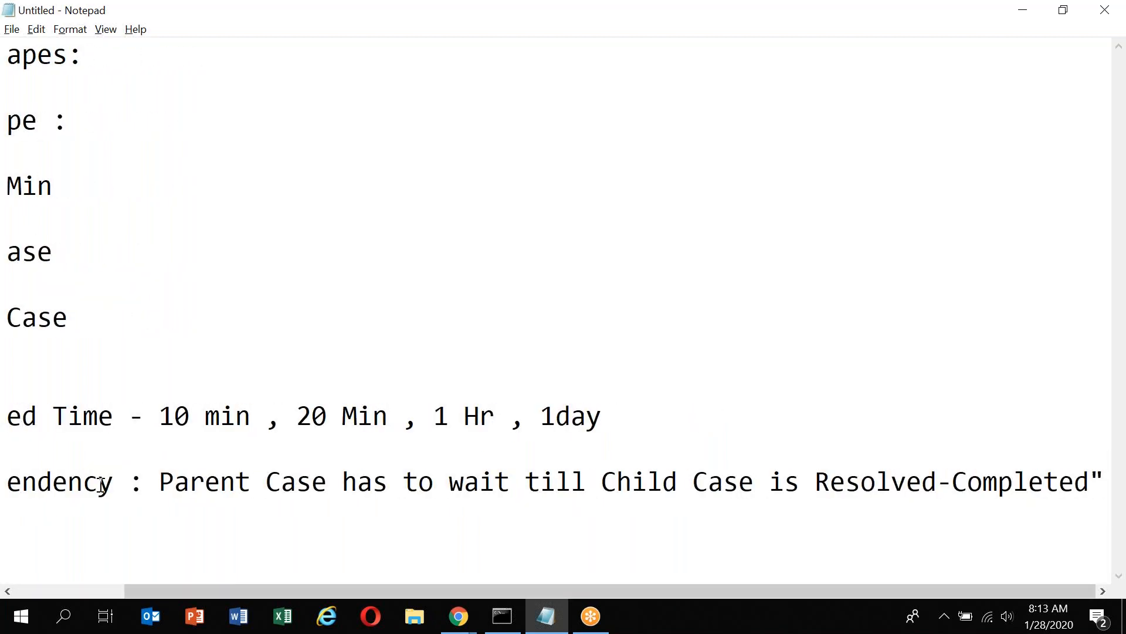
click(815, 481)
text(")
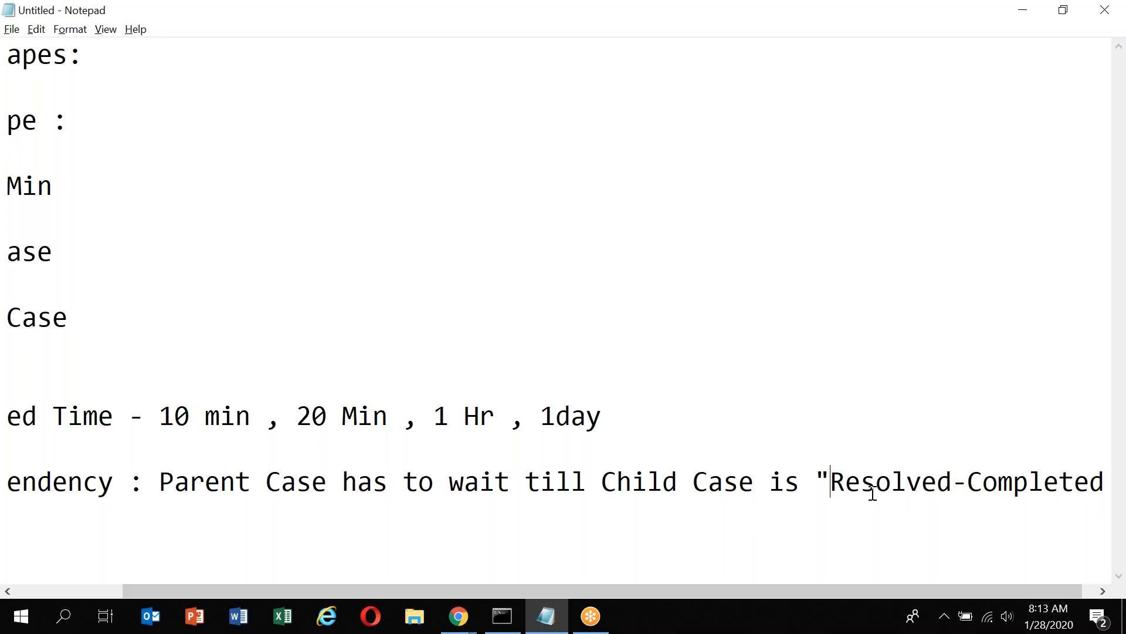
scroll(873, 493, left, 3)
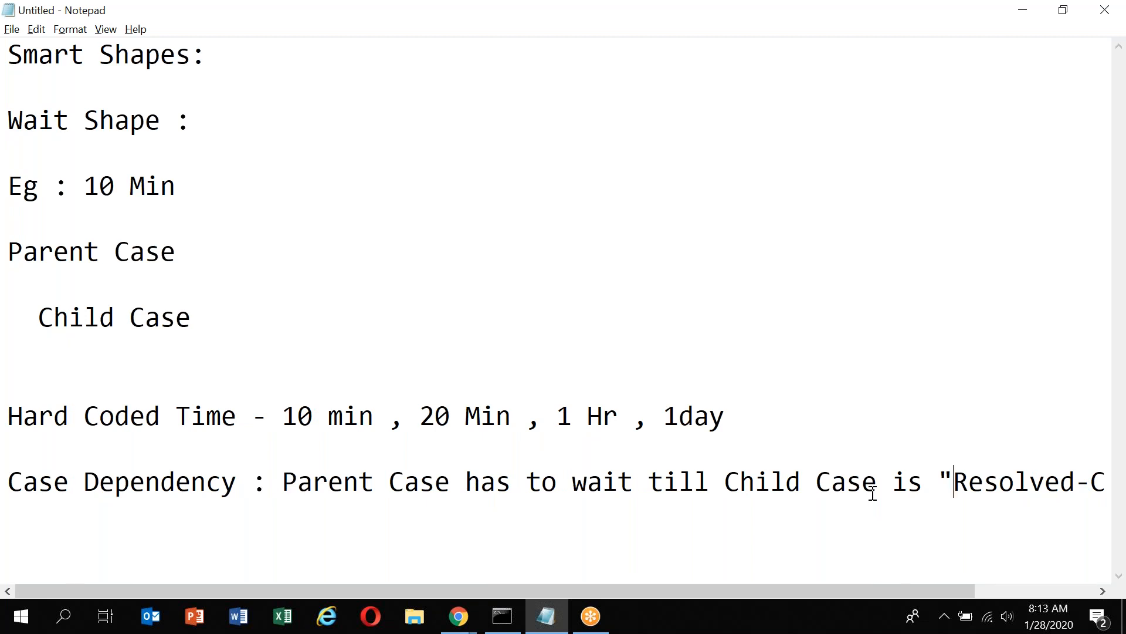
scroll(872, 492, right, 3)
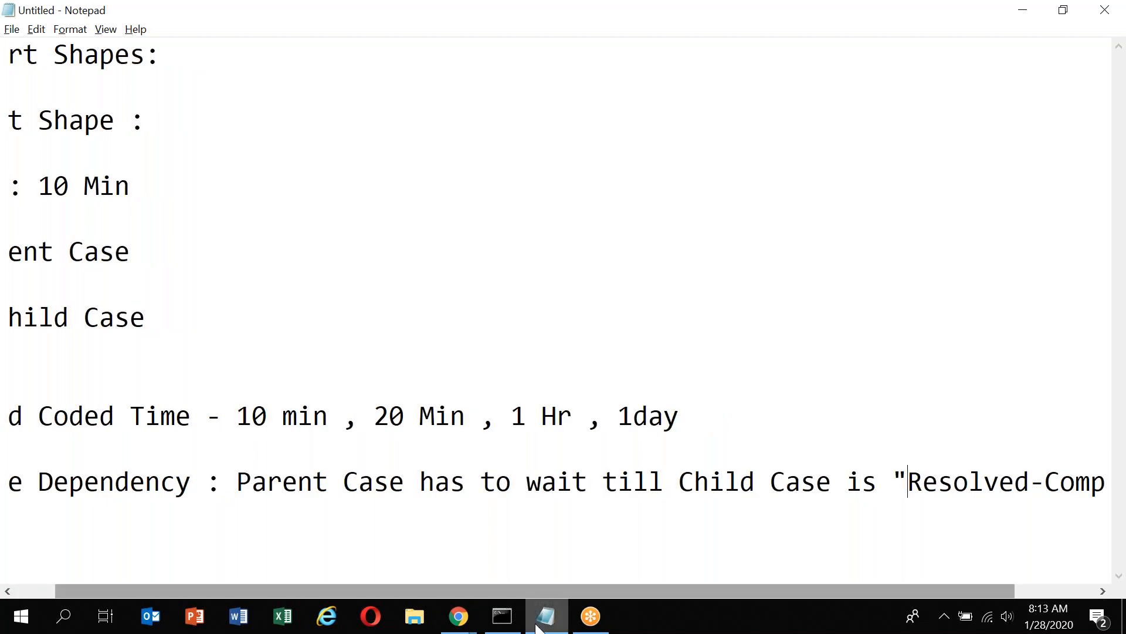
Switch to Pega Dev Studio in Chrome, log off, and log back in with the prefilled credentials.
click(463, 626)
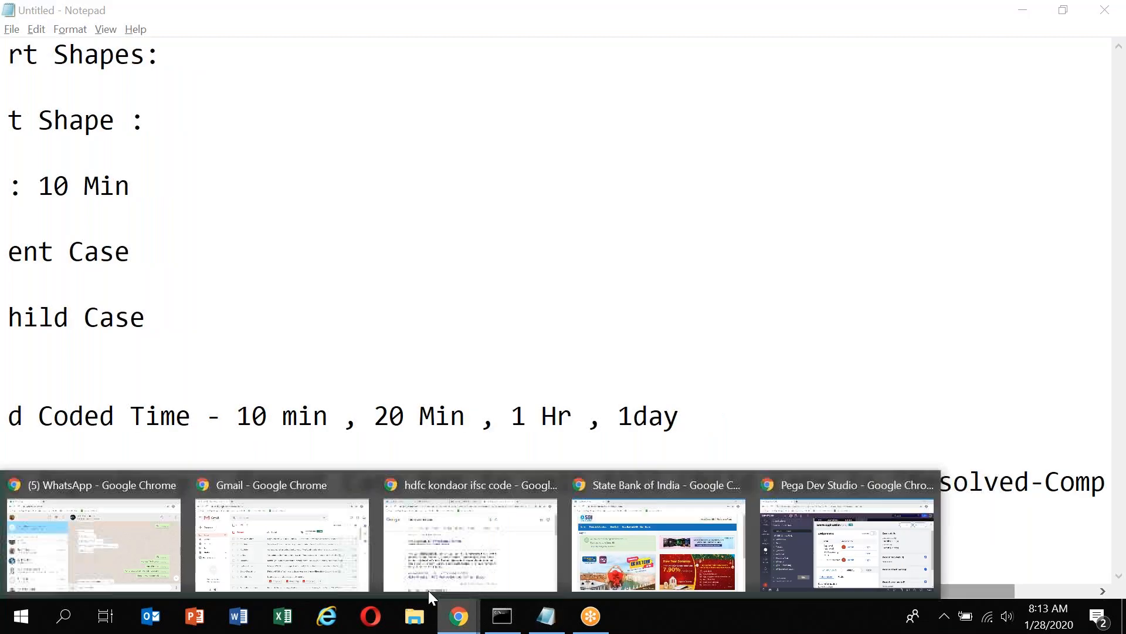
click(856, 529)
click(34, 554)
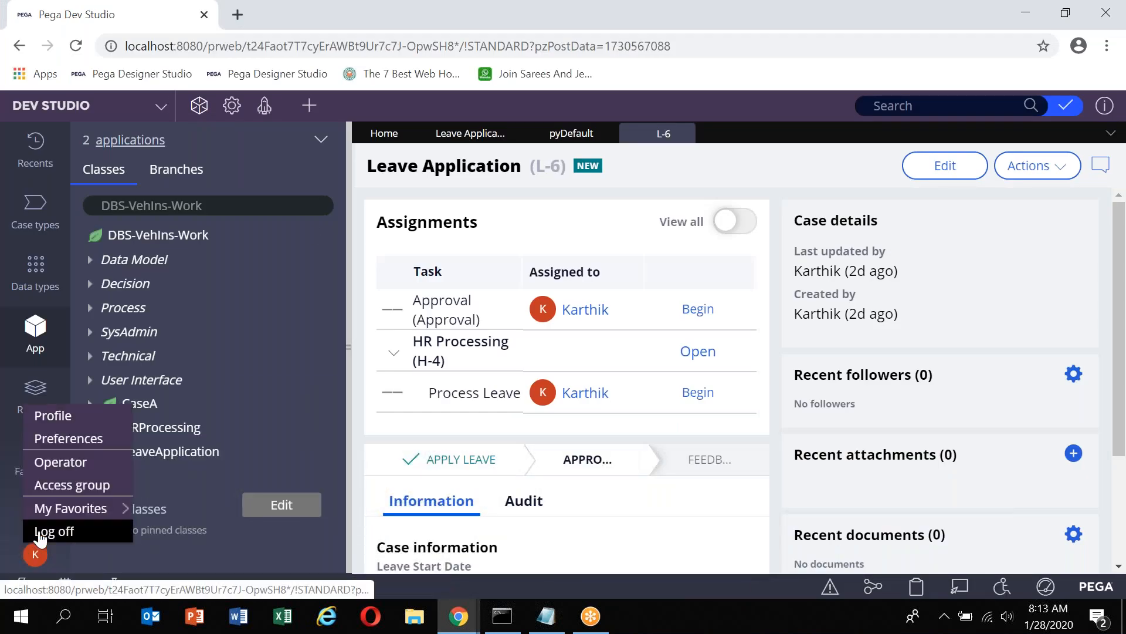
click(39, 531)
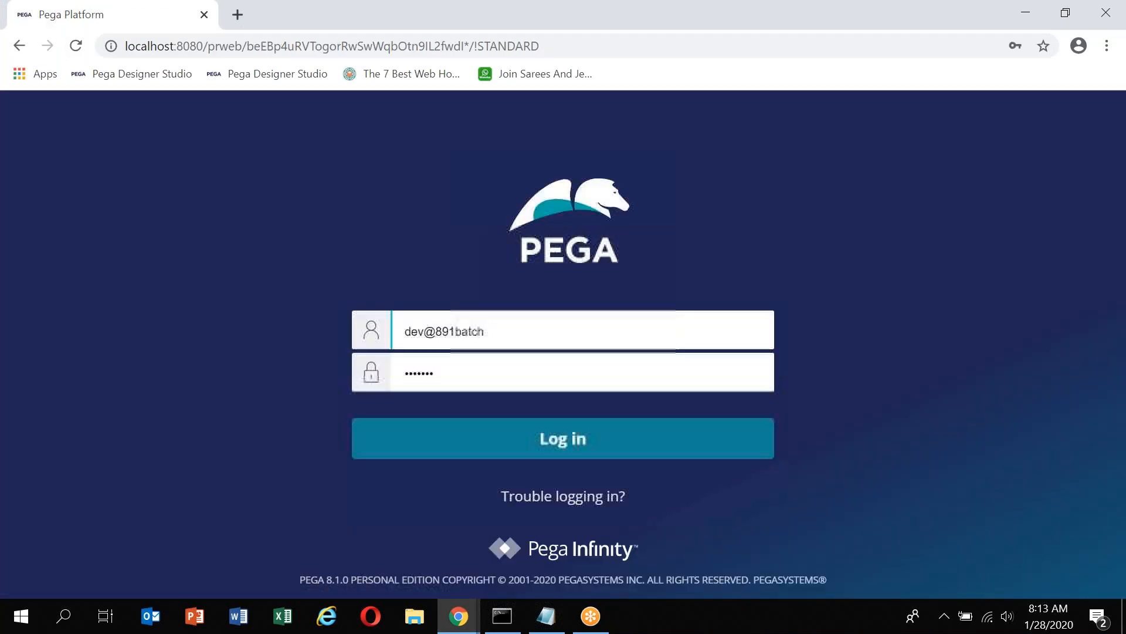
click(513, 327)
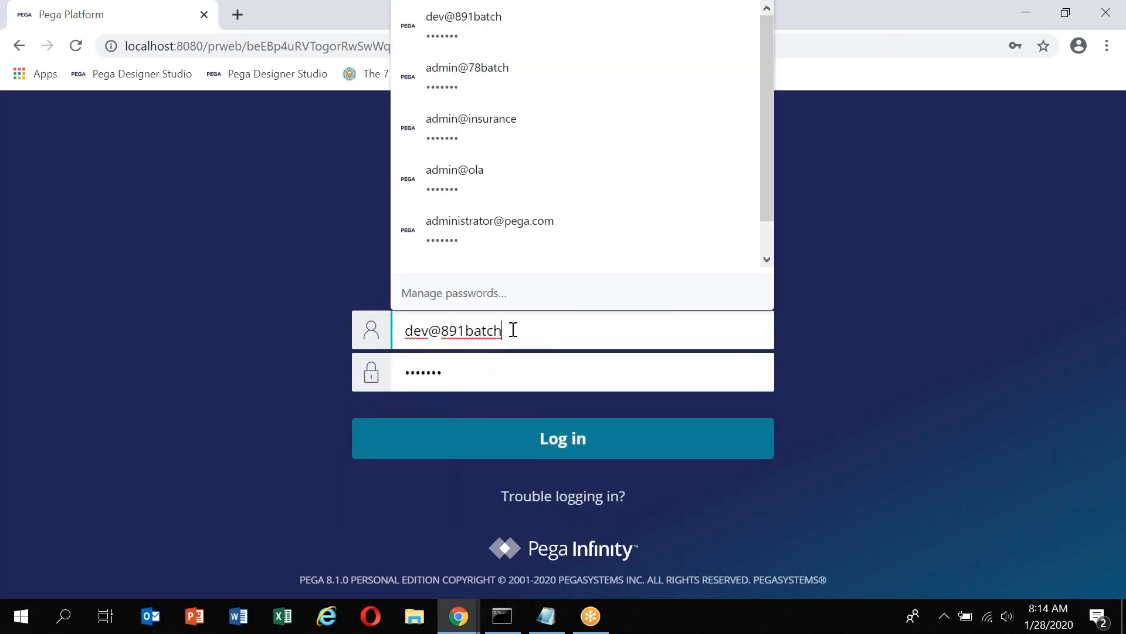
click(509, 440)
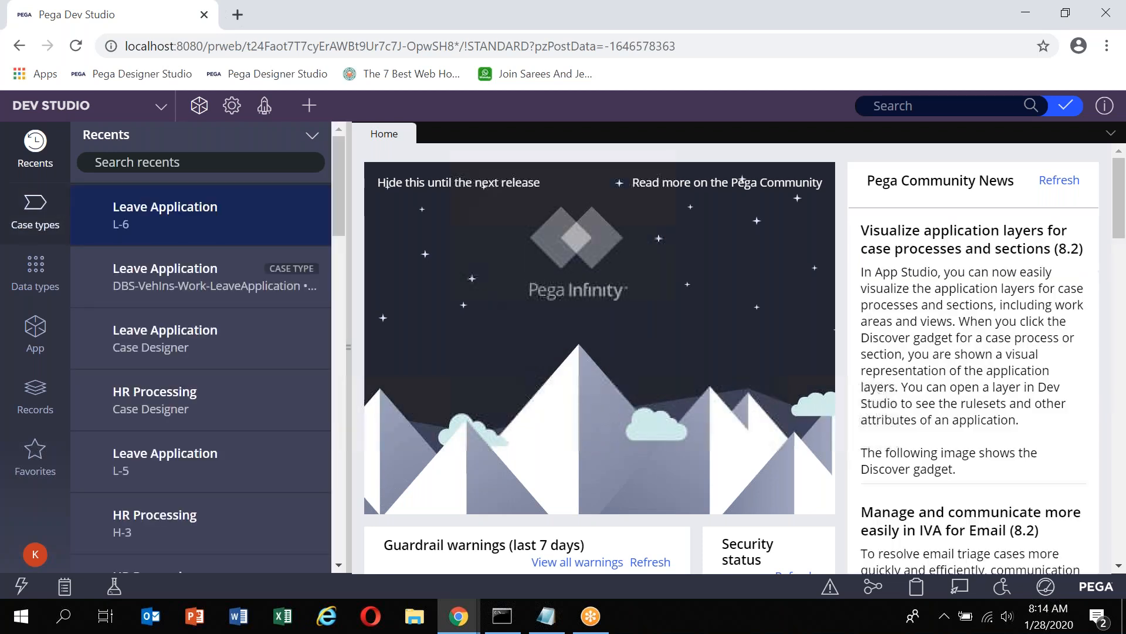
Open the Leave Application and HR Processing case types to review their workflows, returning to Leave Application.
click(35, 208)
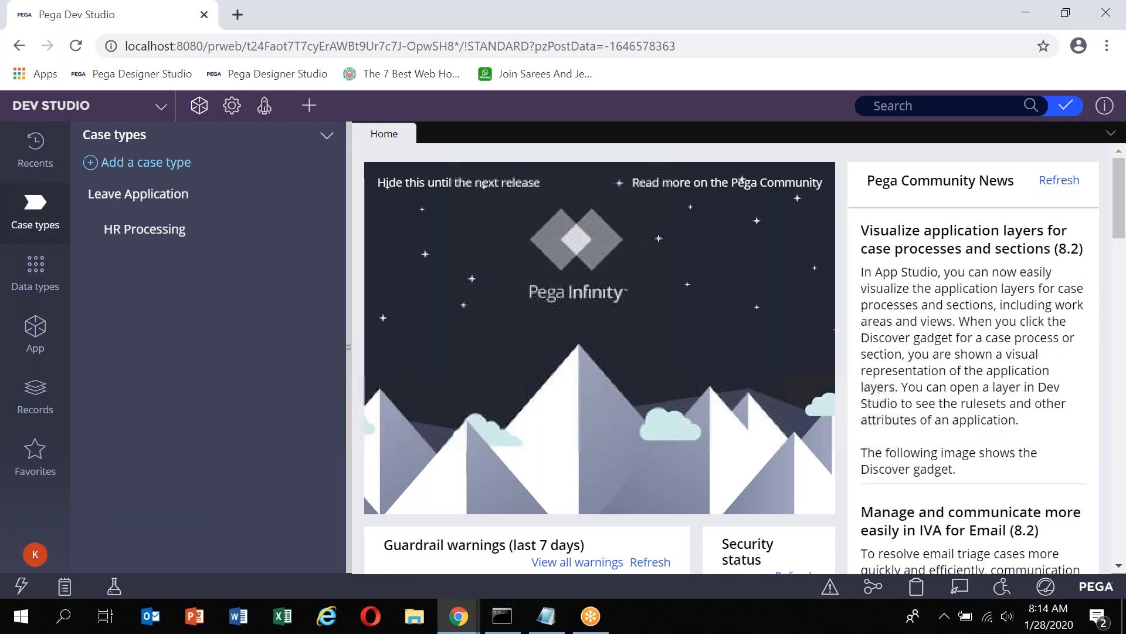
click(116, 210)
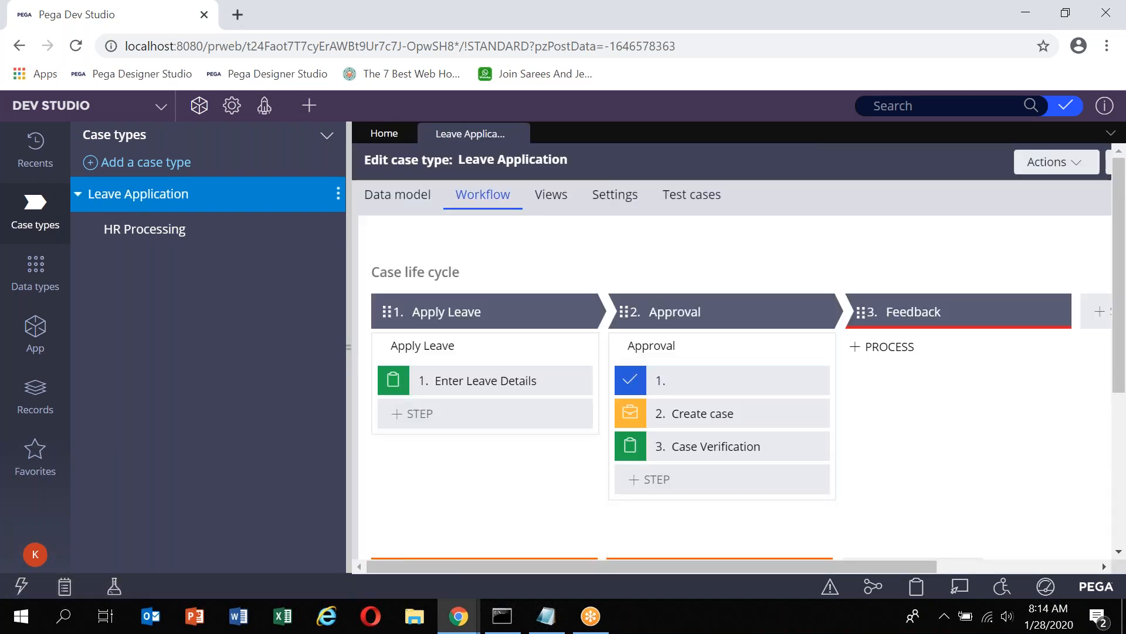
click(125, 229)
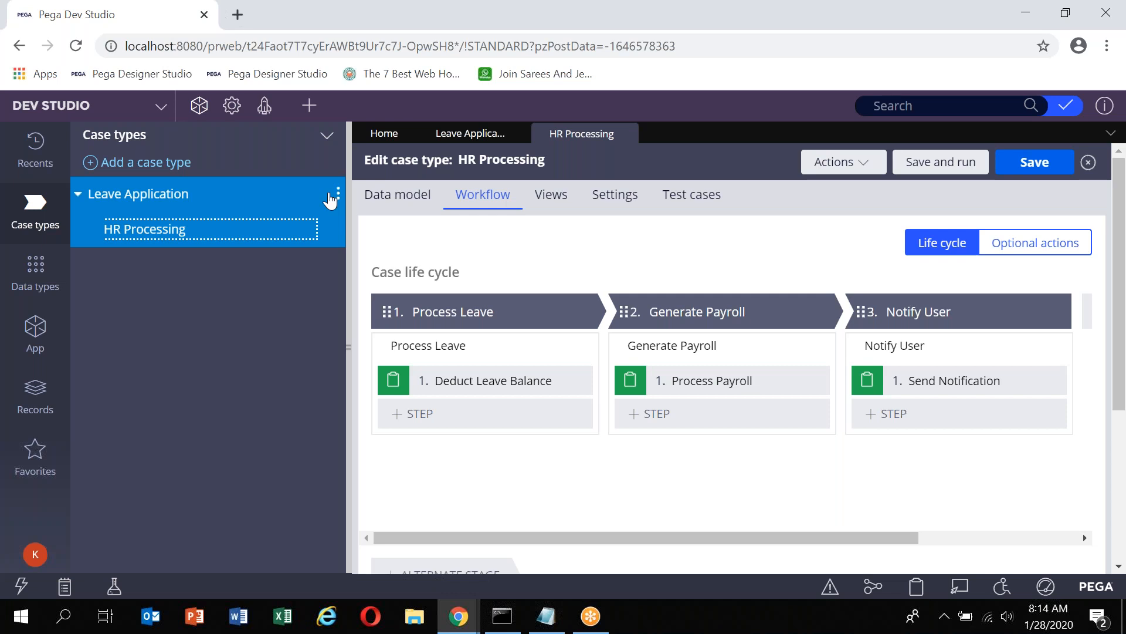
click(179, 193)
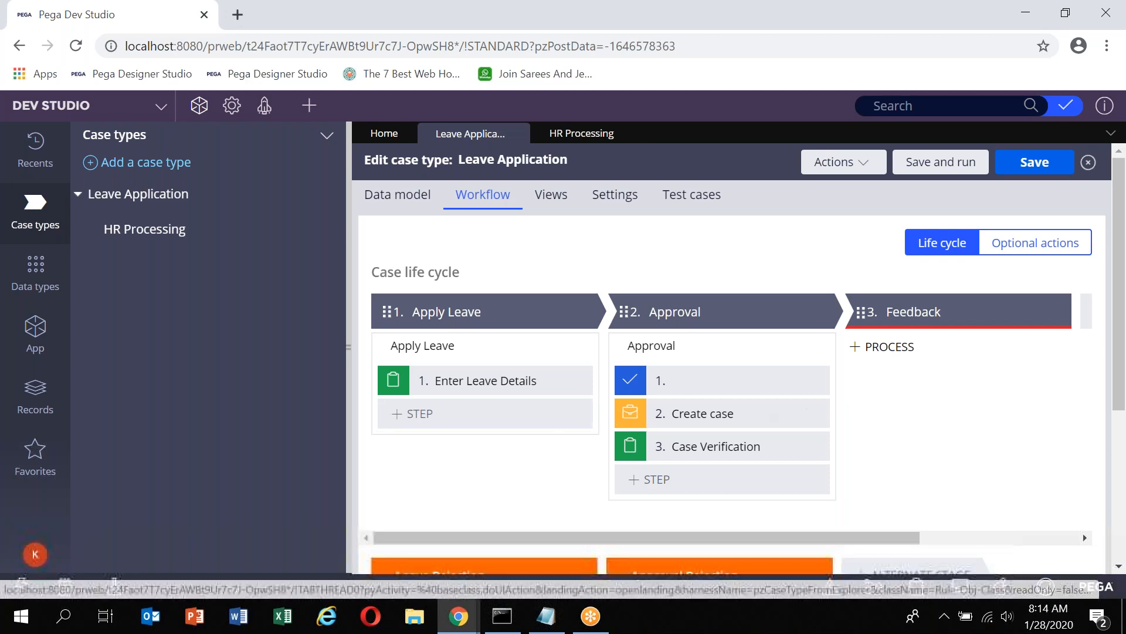
Create a new case type named ParentCase.
click(162, 167)
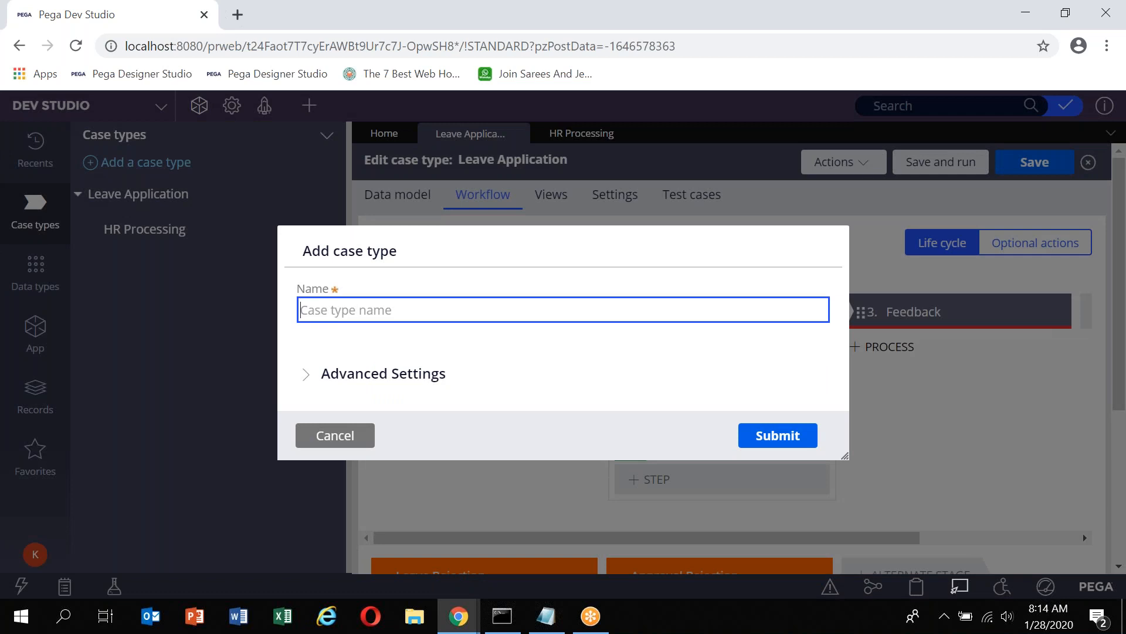
text(ParentCase)
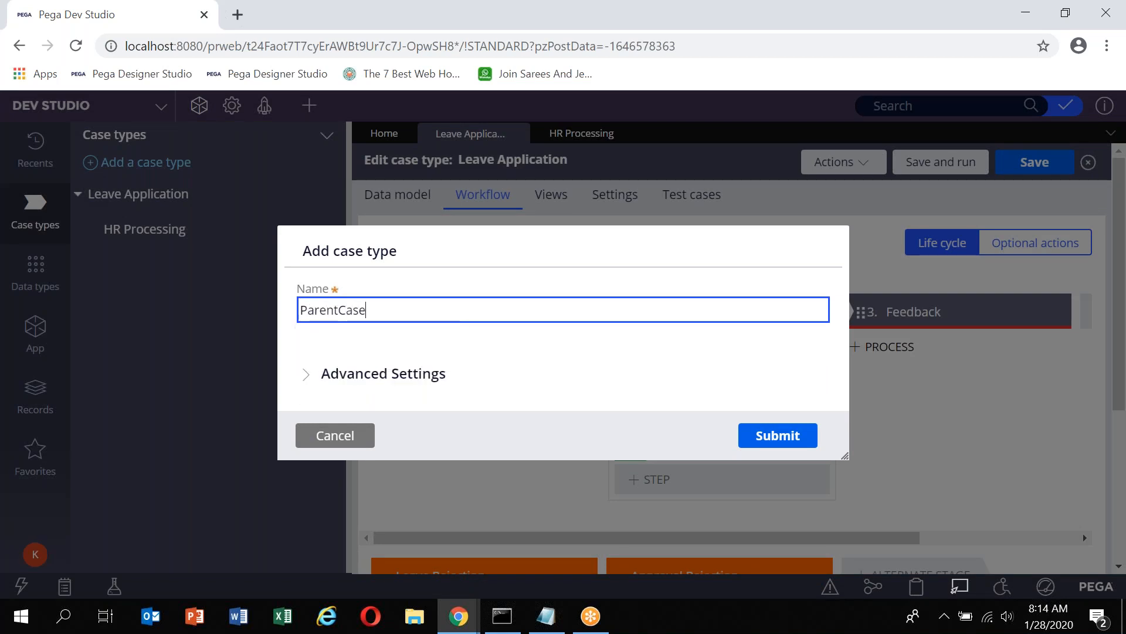
click(790, 438)
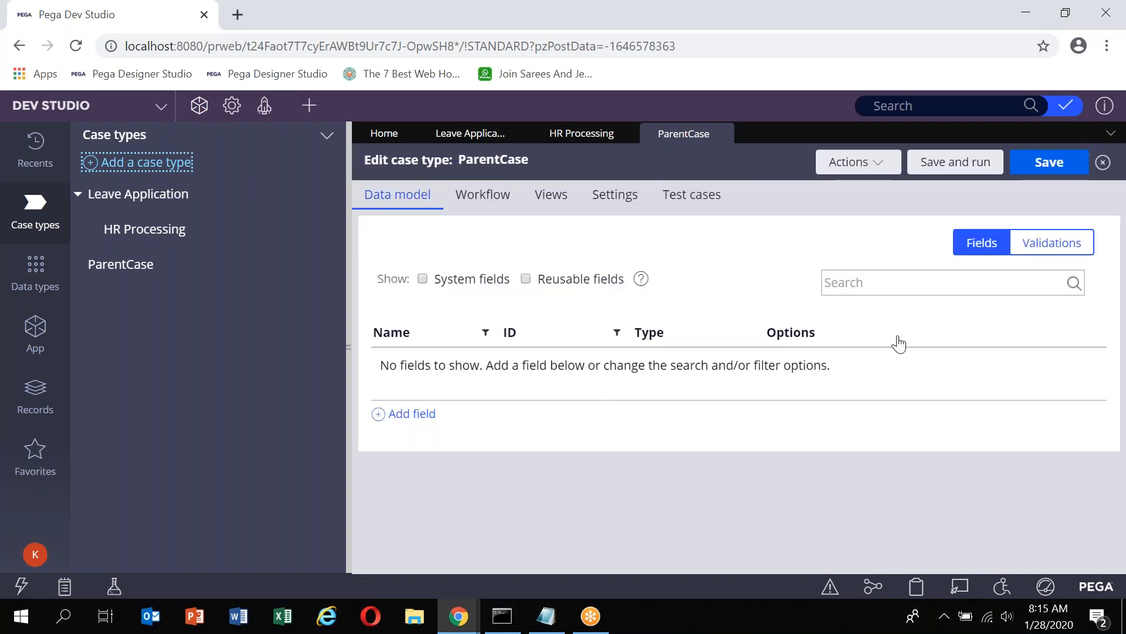
In the ParentCase workflow, add a life cycle and name its first stage Parent Stage1.
click(482, 194)
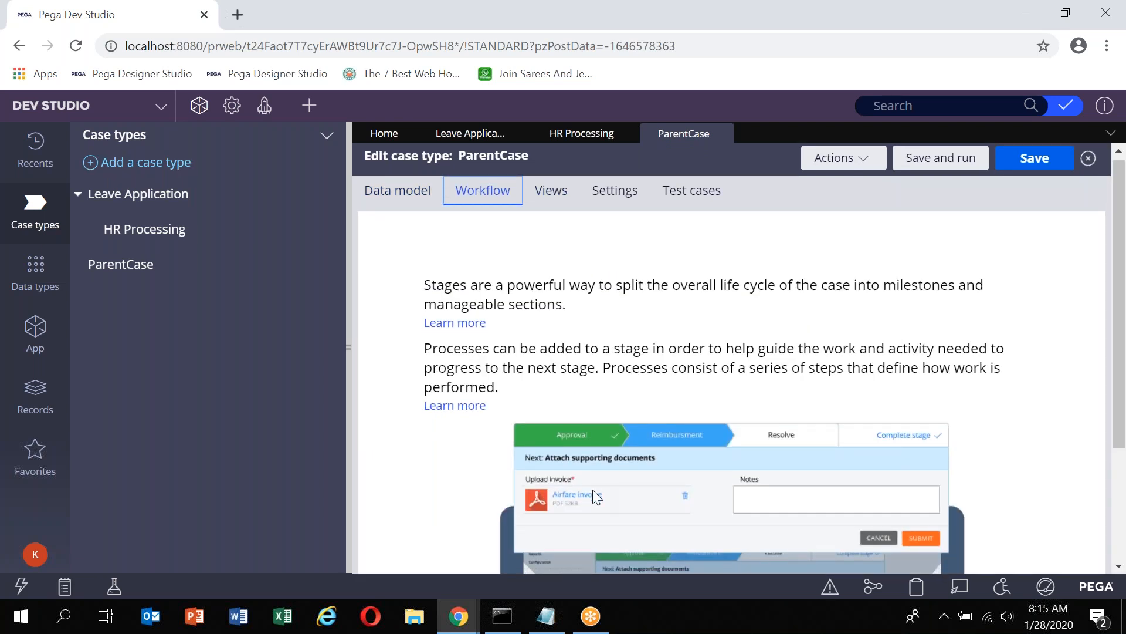
scroll(592, 489, down, 3)
click(726, 538)
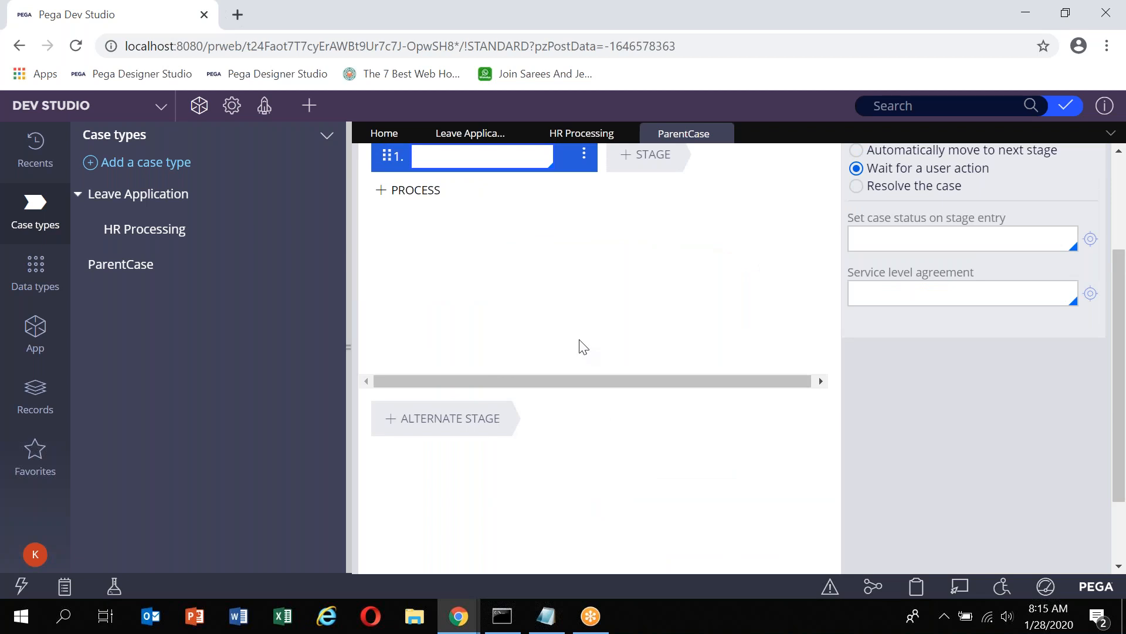
text(Stage)
key(BackSpace)
key(BackSpace)
key(BackSpace)
key(BackSpace)
key(BackSpace)
text(Pa)
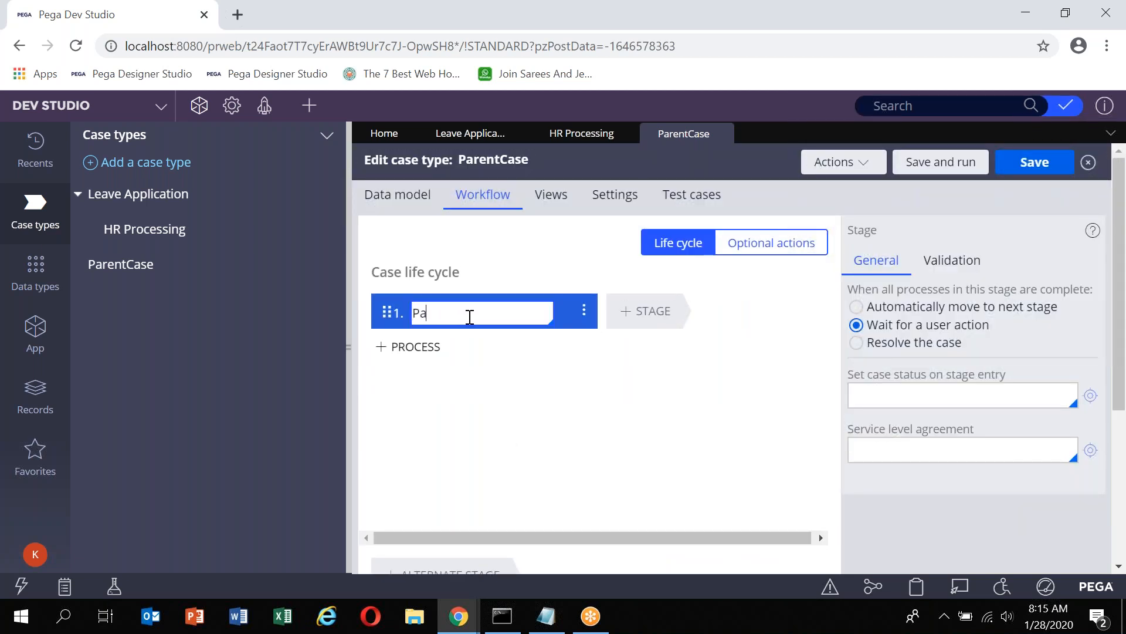
text(rent Stage)
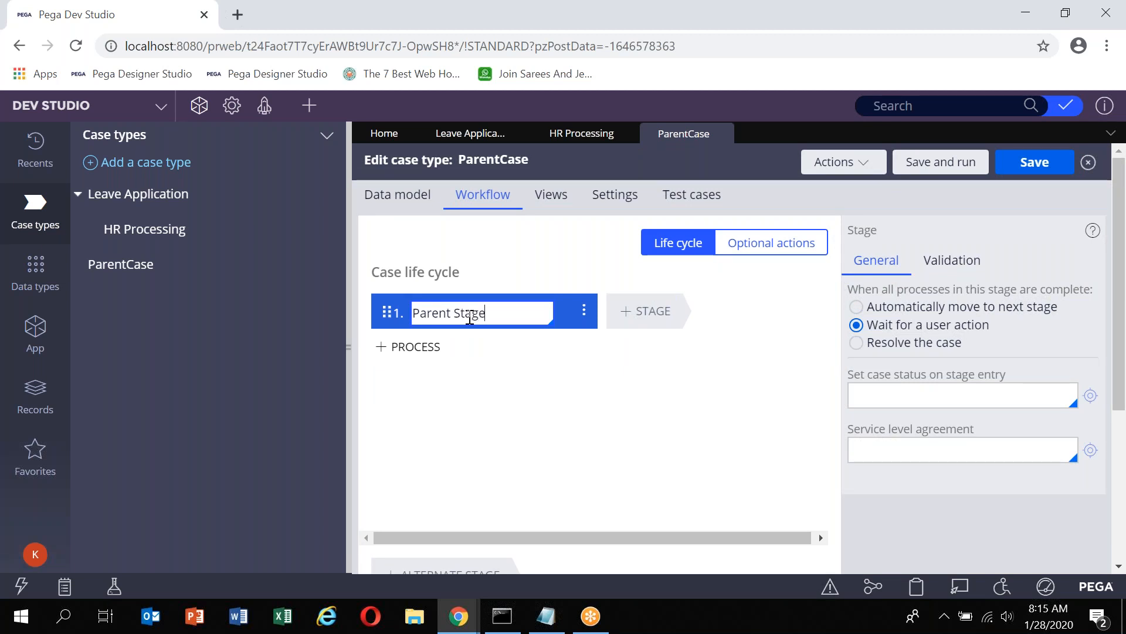
text(1)
Add a process containing a Collect information step to Parent Stage1.
click(433, 348)
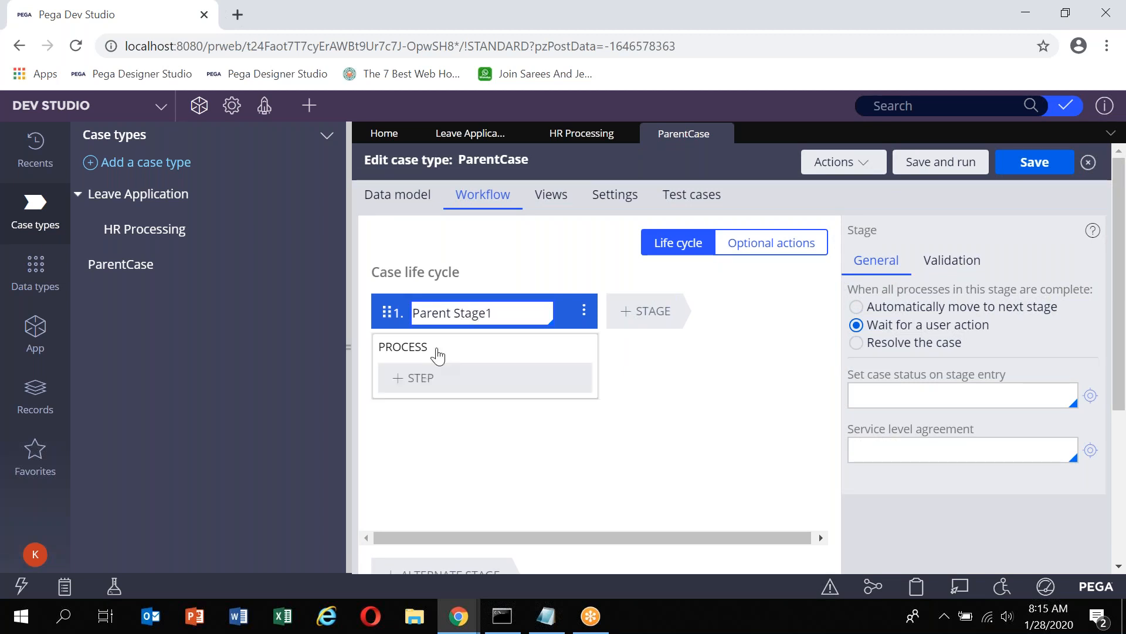
click(430, 386)
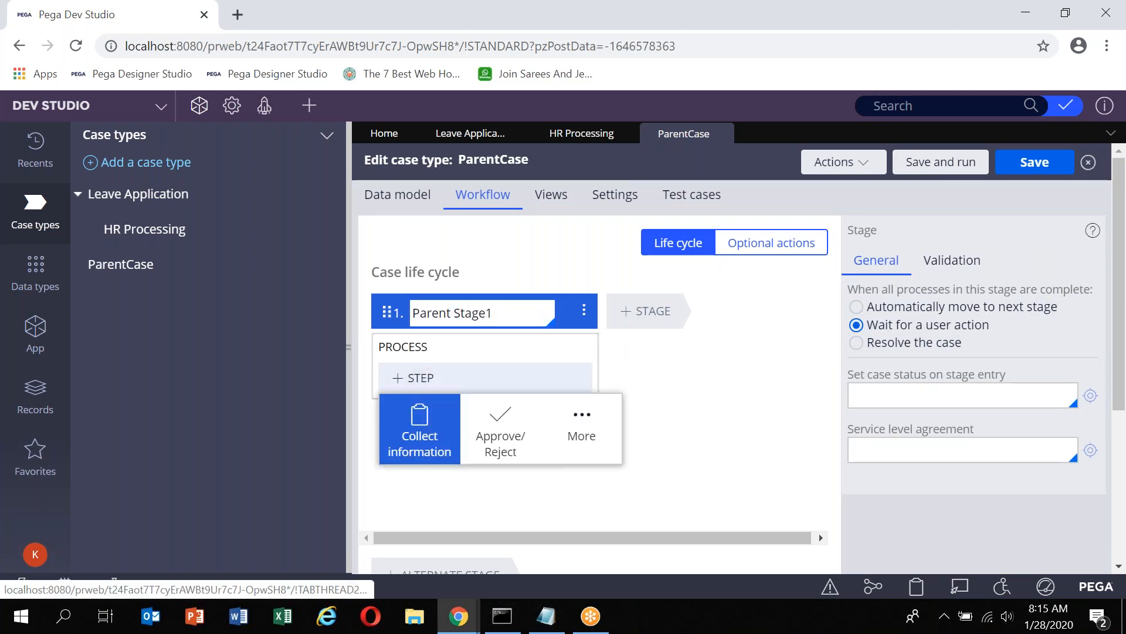
click(428, 425)
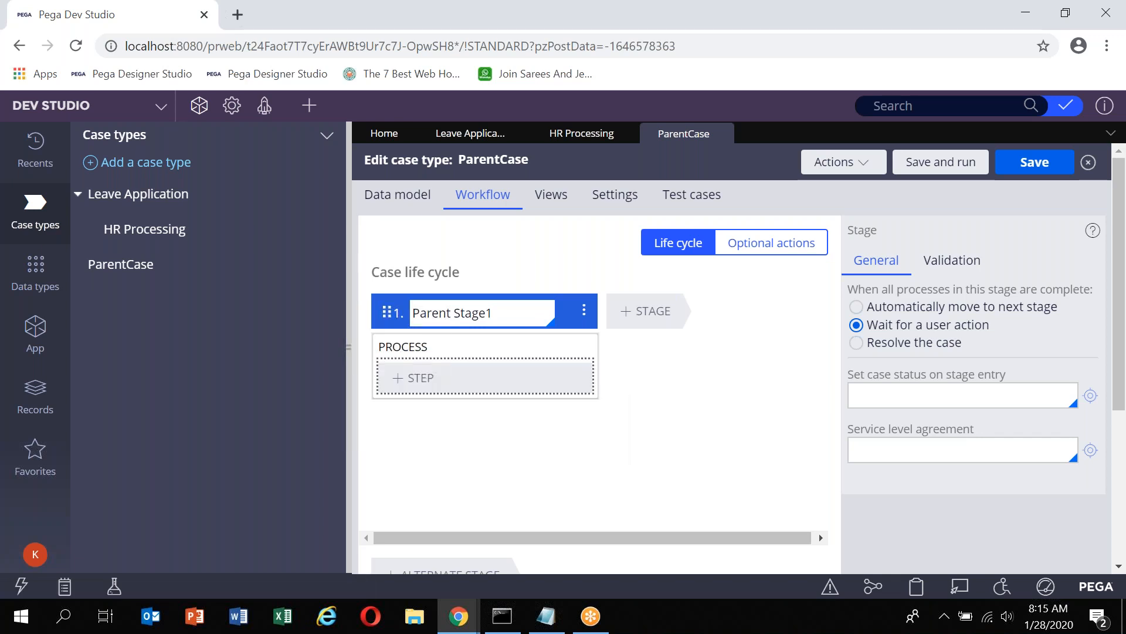
Rename the first stage's process as Parent Process 1 and name its step Parent Assignment.
click(468, 352)
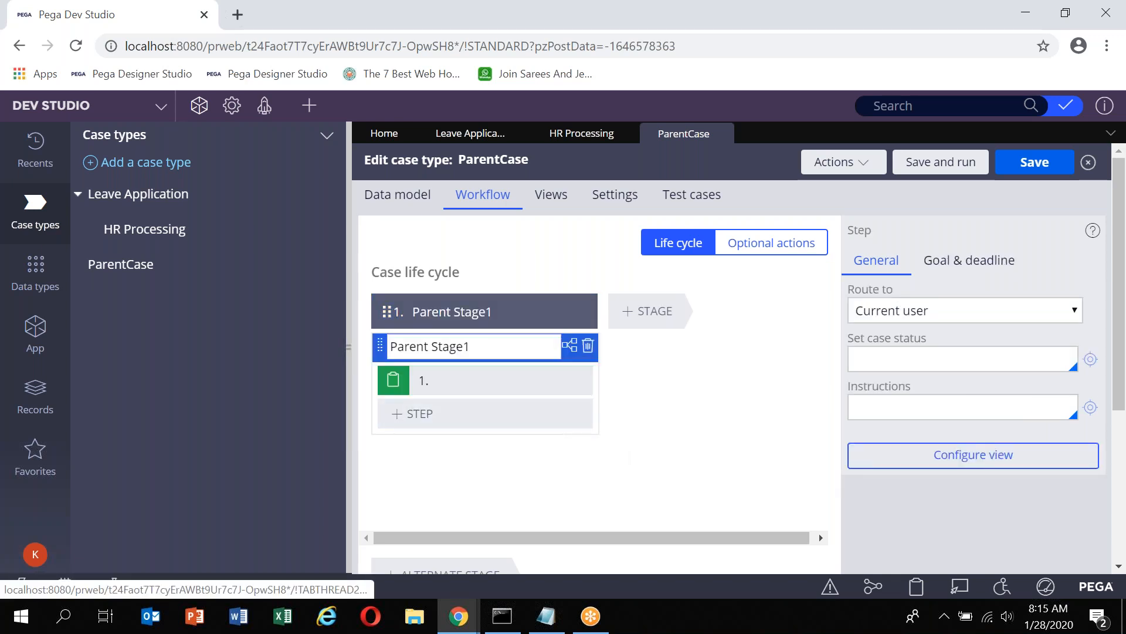
click(477, 348)
key(BackSpace)
key(BackSpace)
key(BackSpace)
key(BackSpace)
key(BackSpace)
text(Process1)
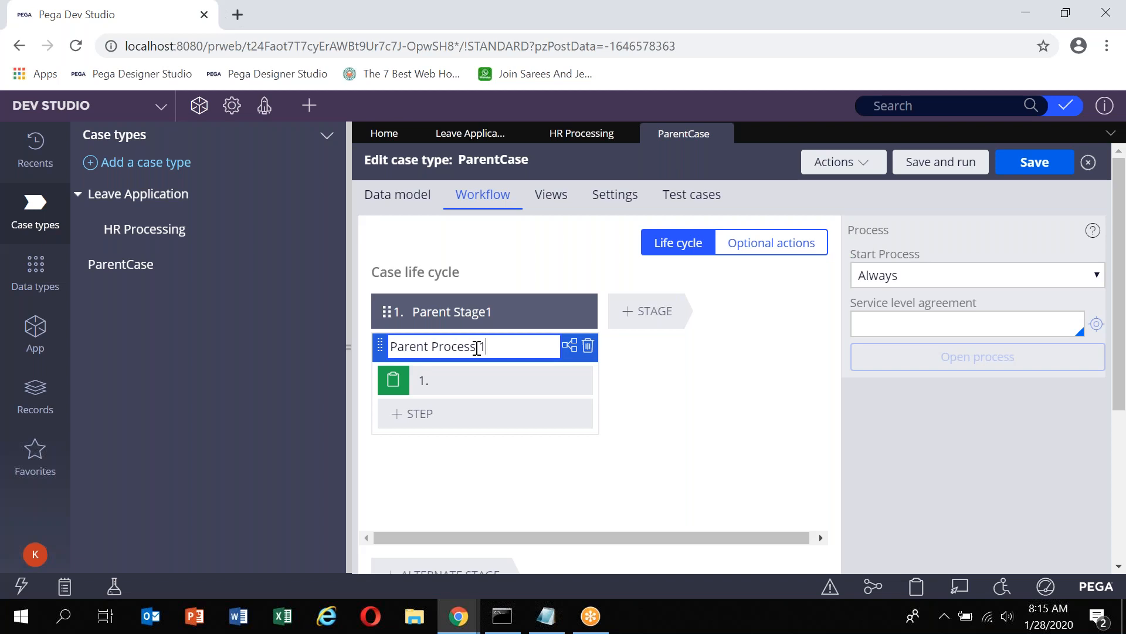
click(460, 379)
text(Parent Assignment)
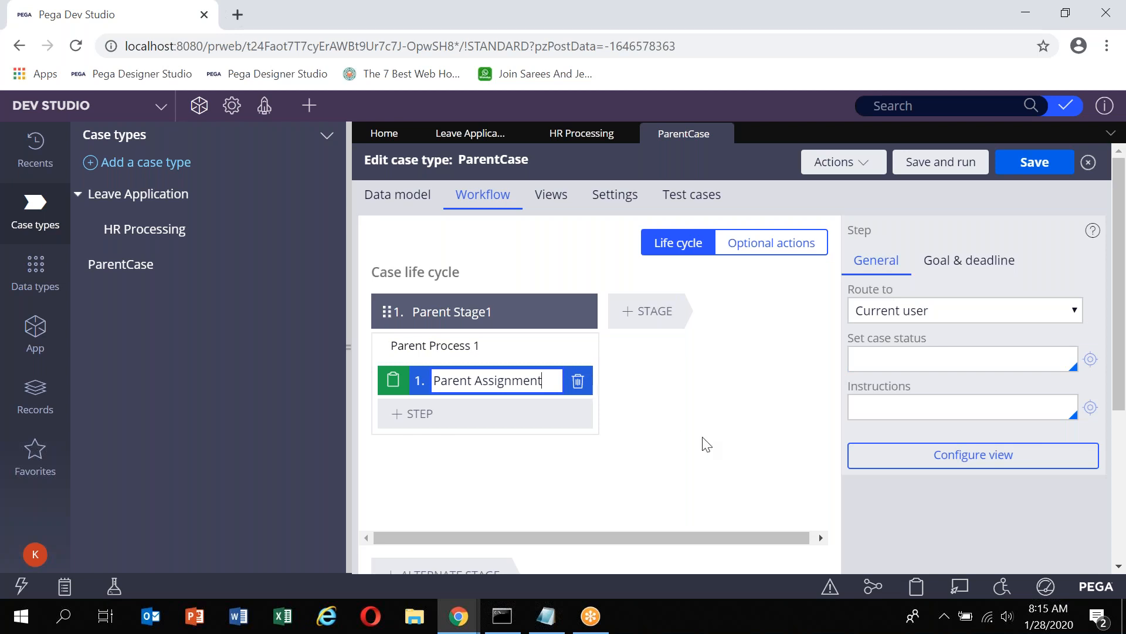
Add a second stage named ParentStage2 with a Collect information step in its process.
click(672, 319)
text(Patre)
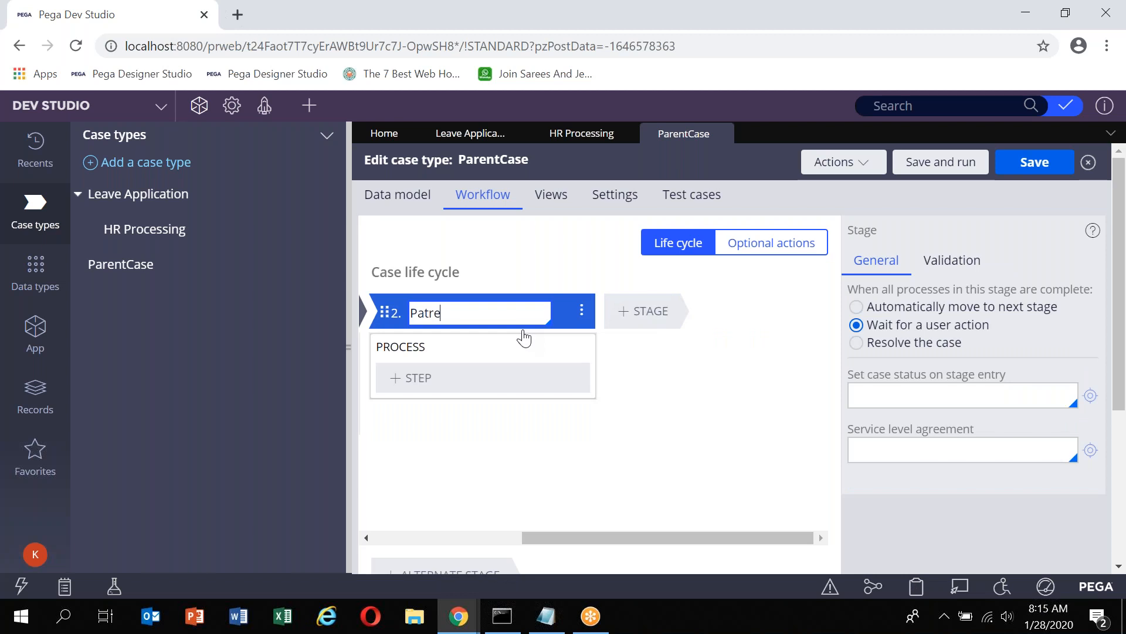
text(rentStage2)
click(419, 380)
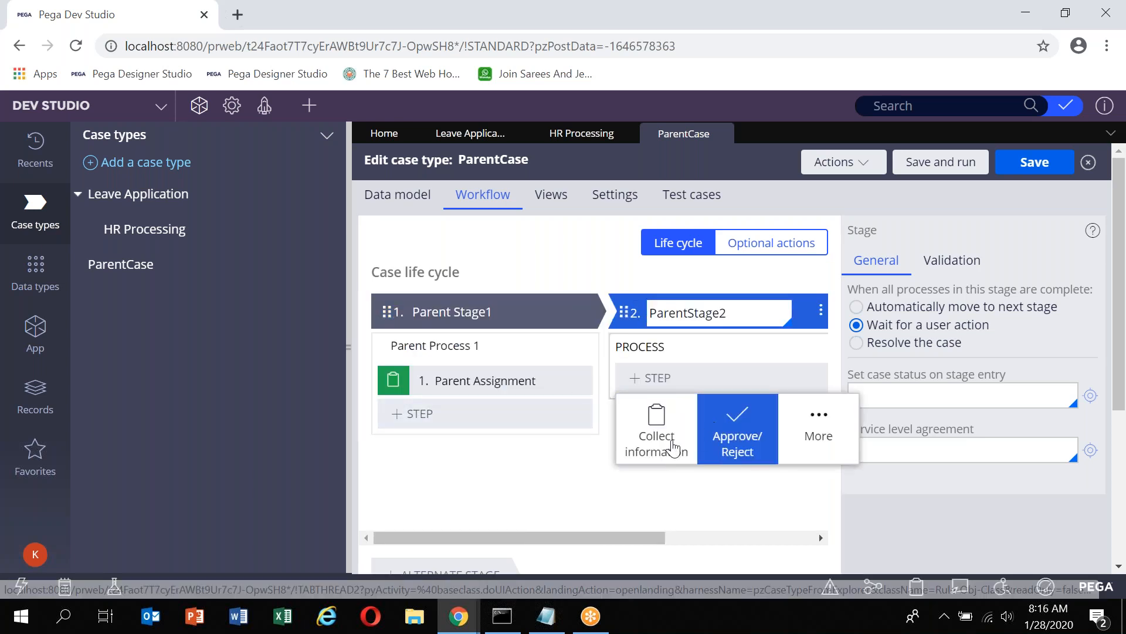
click(674, 449)
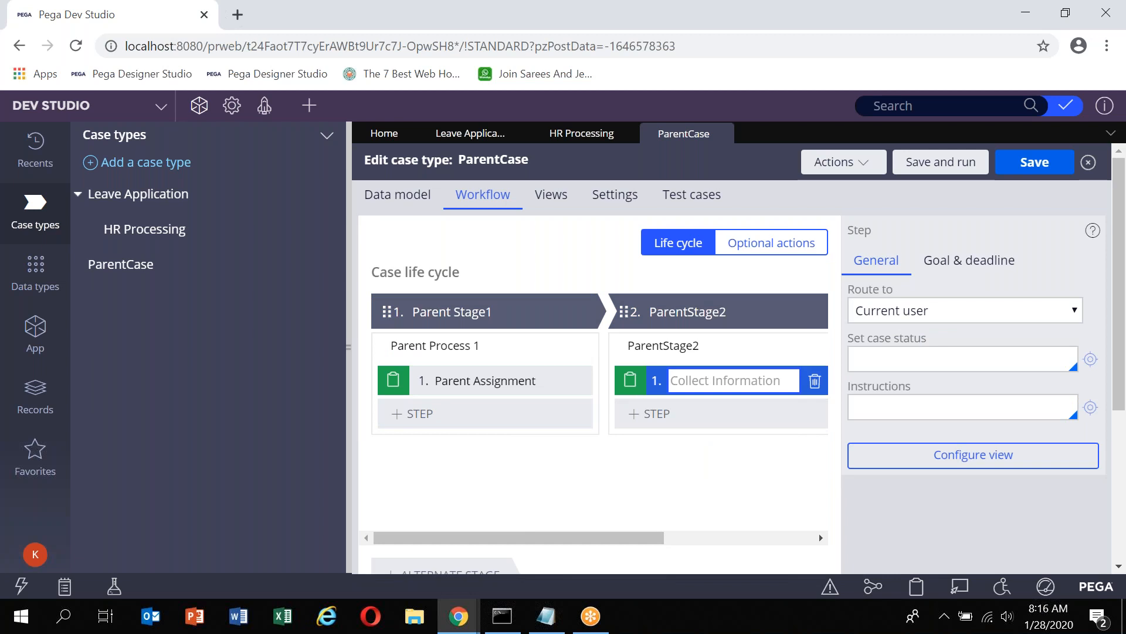
Rename the second stage's process as ParentProcess2.
click(711, 347)
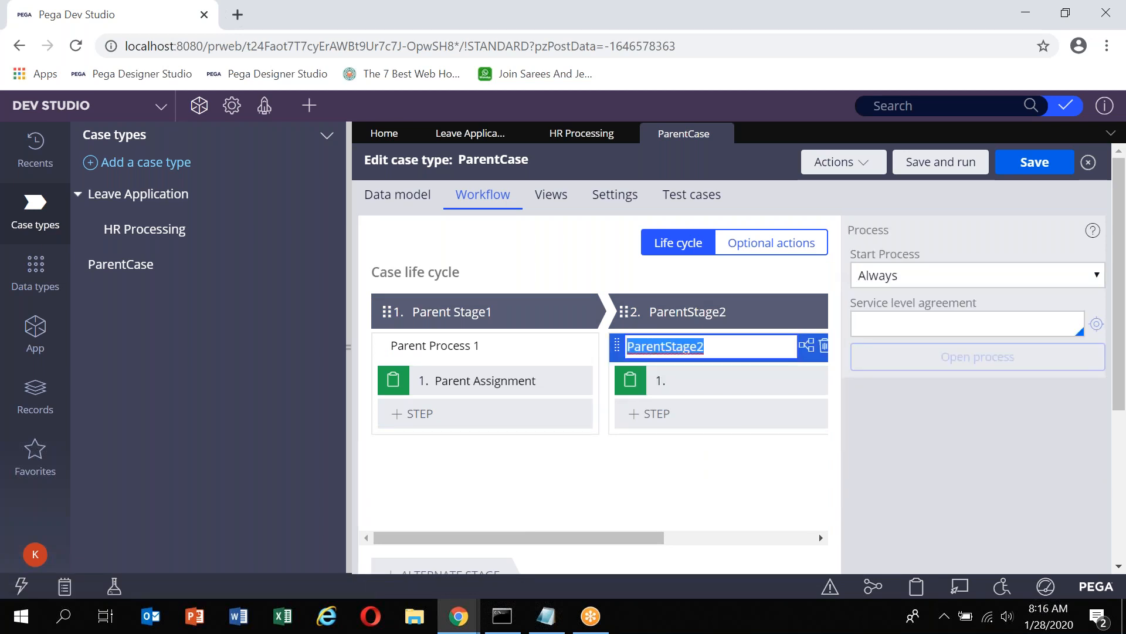
key(Right)
key(BackSpace)
key(BackSpace)
key(BackSpace)
key(BackSpace)
key(BackSpace)
text(Process2)
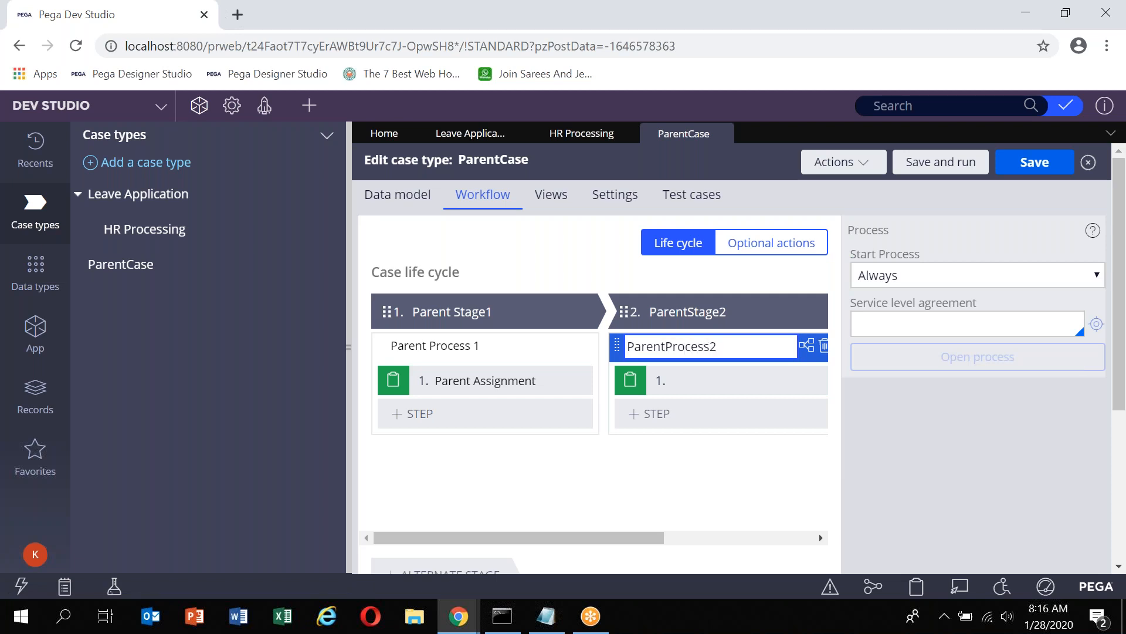
Name the step in ParentProcess2 Parent Assignment2 and save the case type.
click(694, 379)
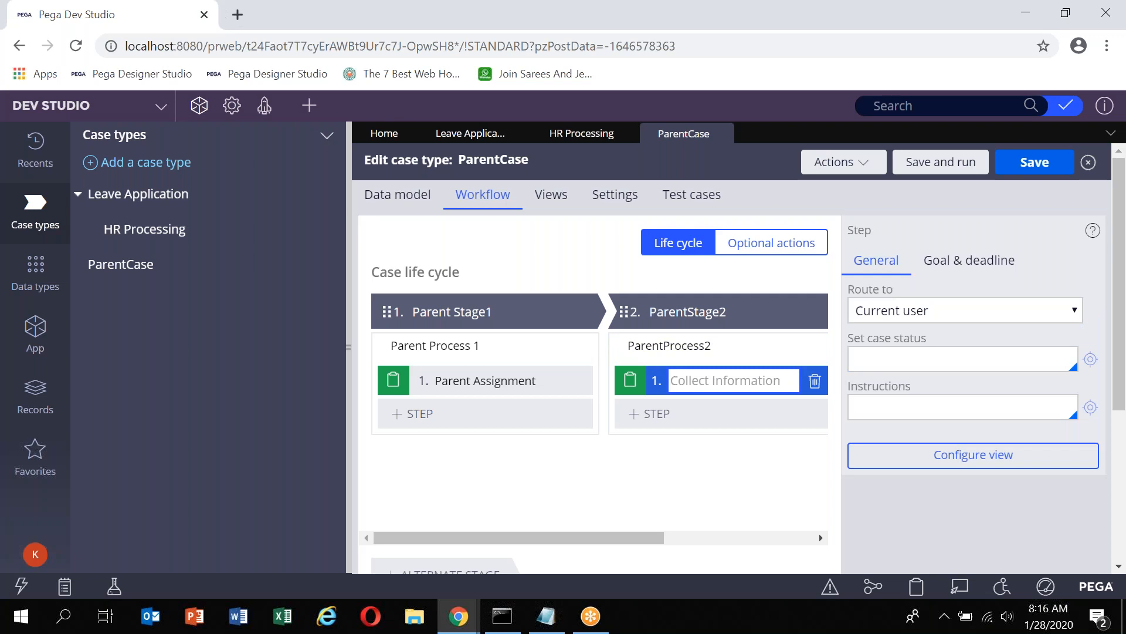
text(Pare)
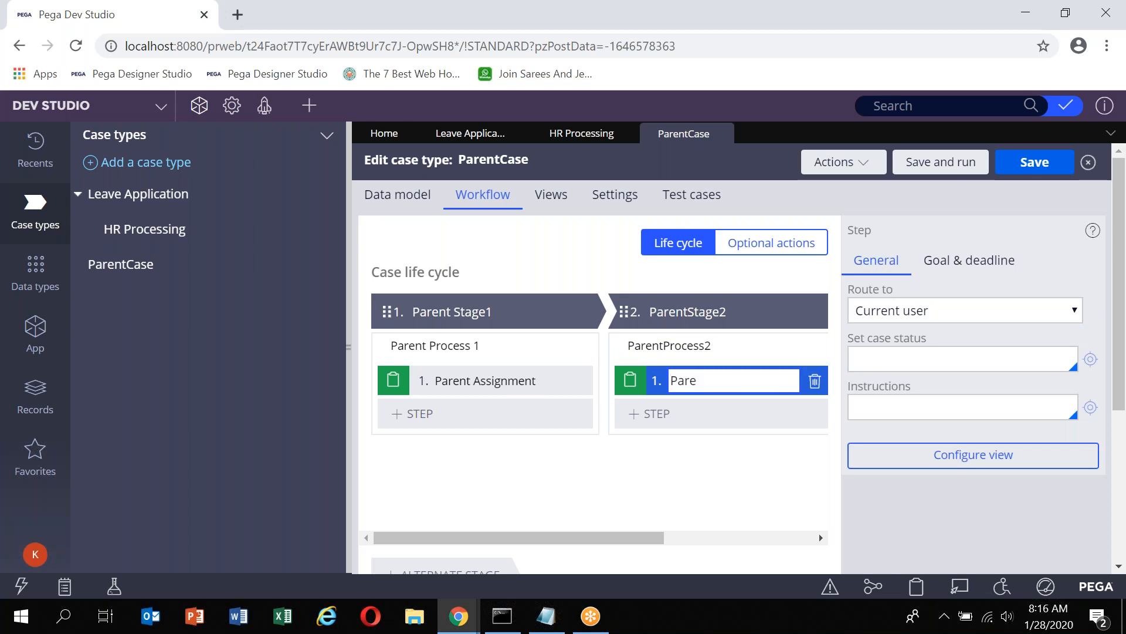
text(nt Assignment2)
click(1038, 164)
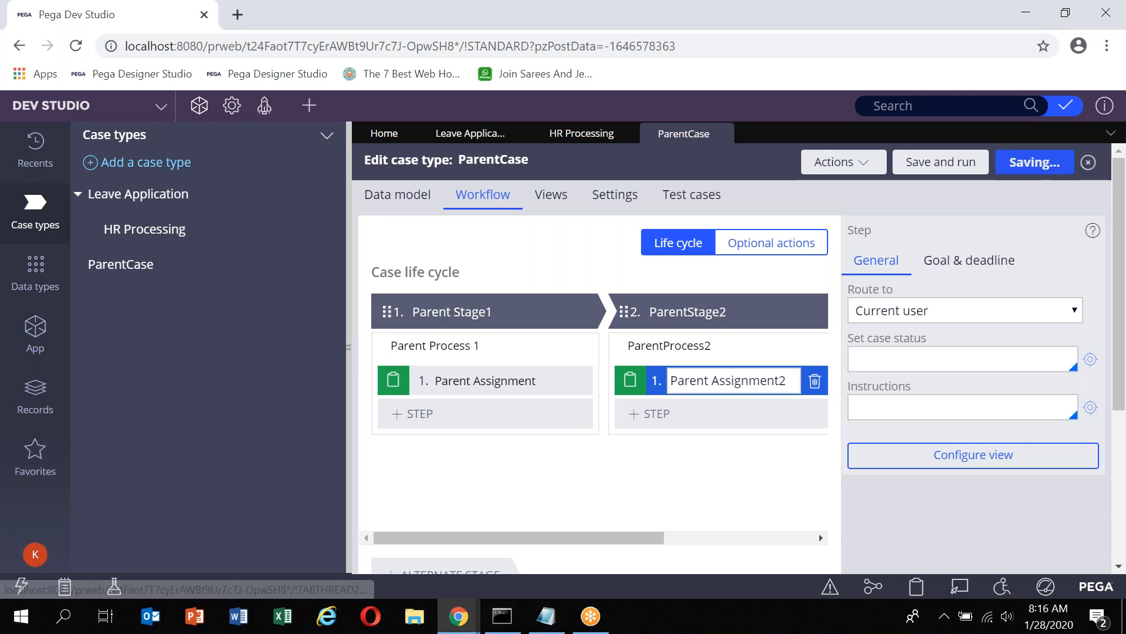
Collapse the case type explorer, rename the first stage's step as Parent Assignment1, and save the case type.
click(347, 316)
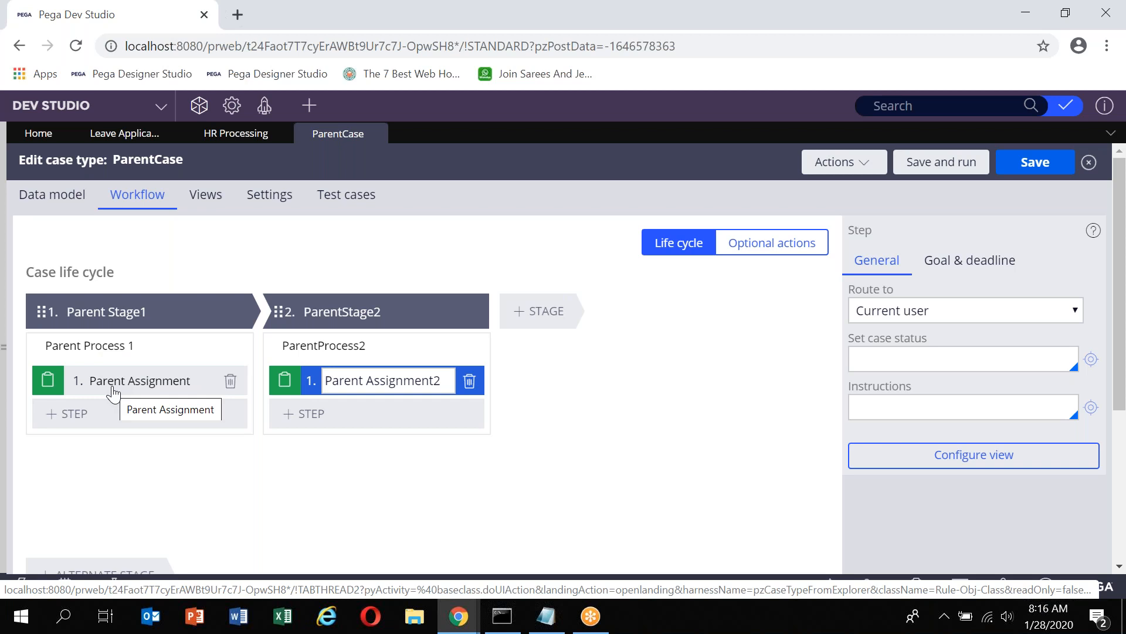
drag(114, 393, 240, 359)
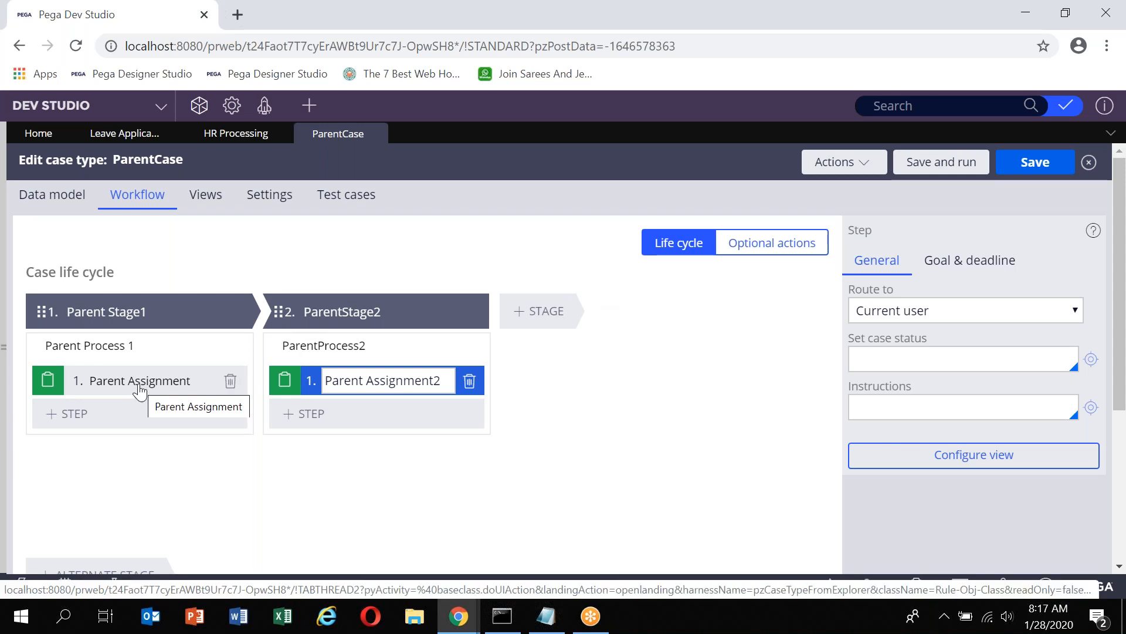
click(203, 391)
click(202, 390)
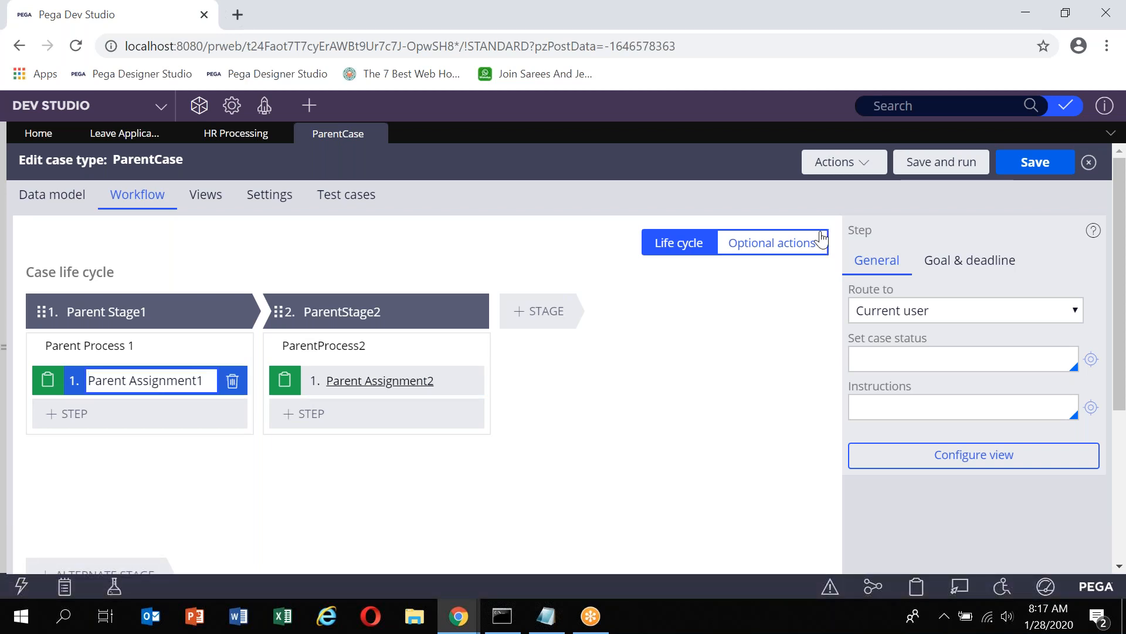
click(1008, 176)
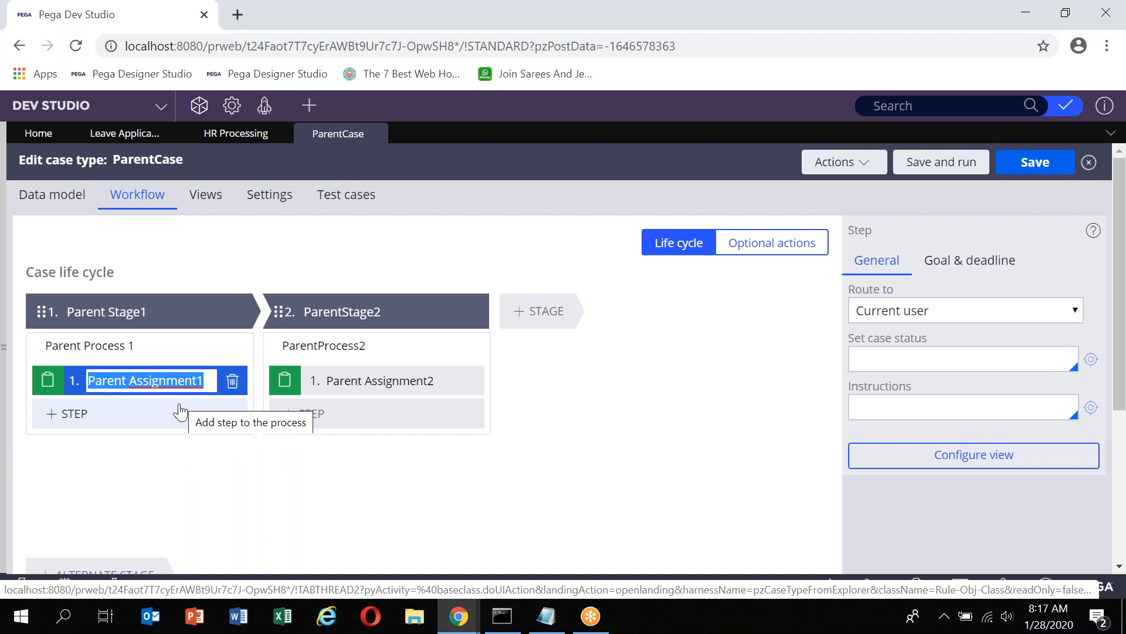
Add a Wait automation step after Parent Assignment1 in Parent Process 1.
click(84, 417)
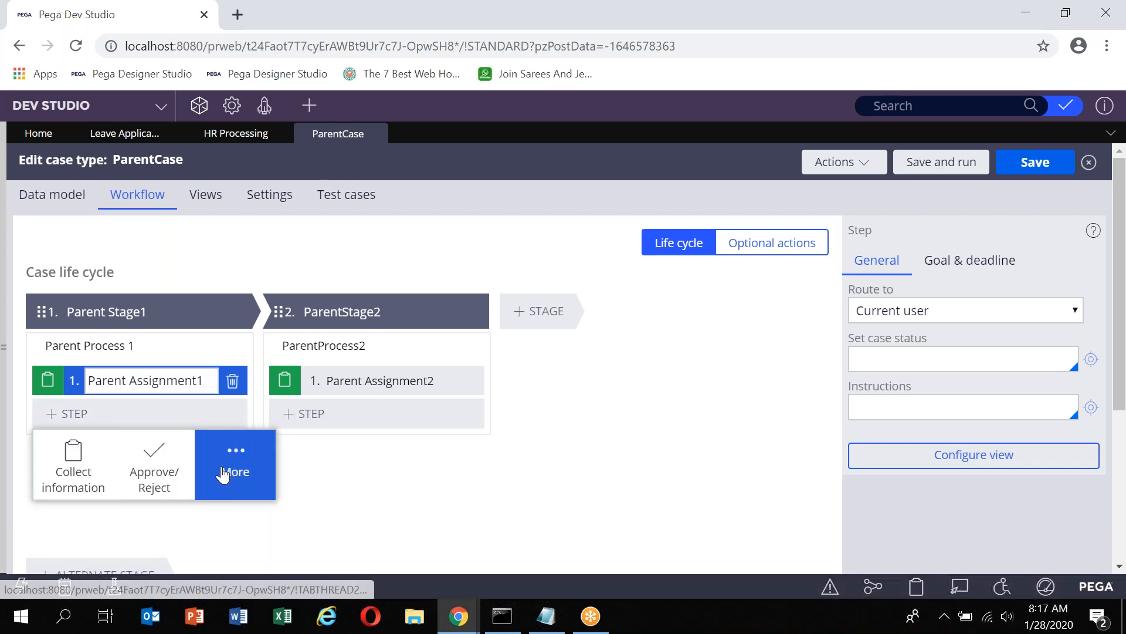
click(222, 474)
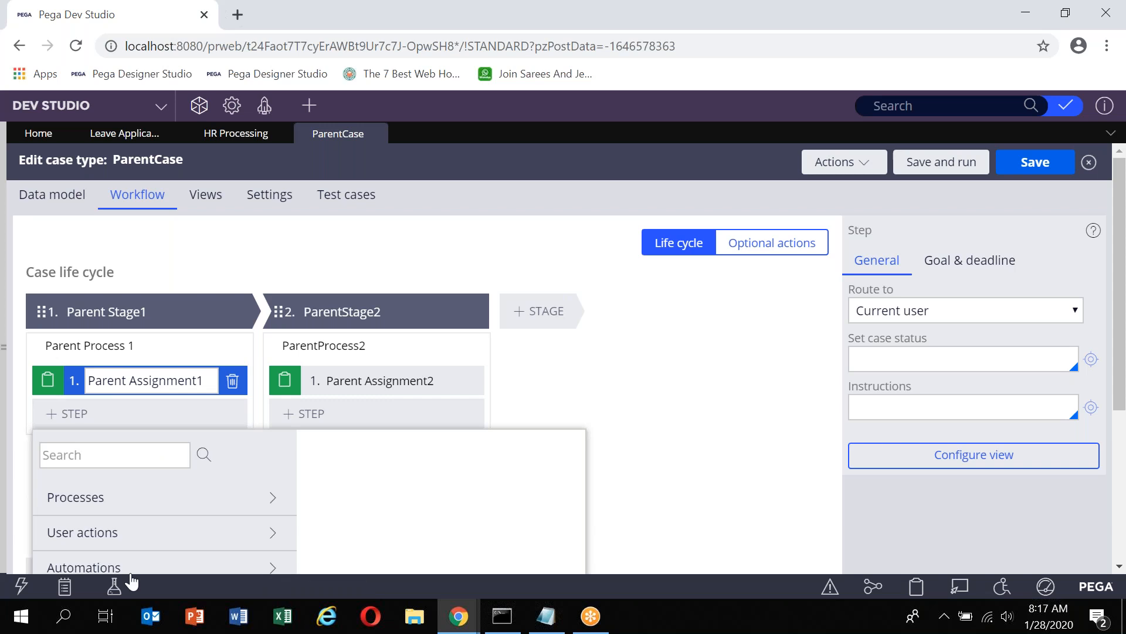
scroll(141, 534, down, 3)
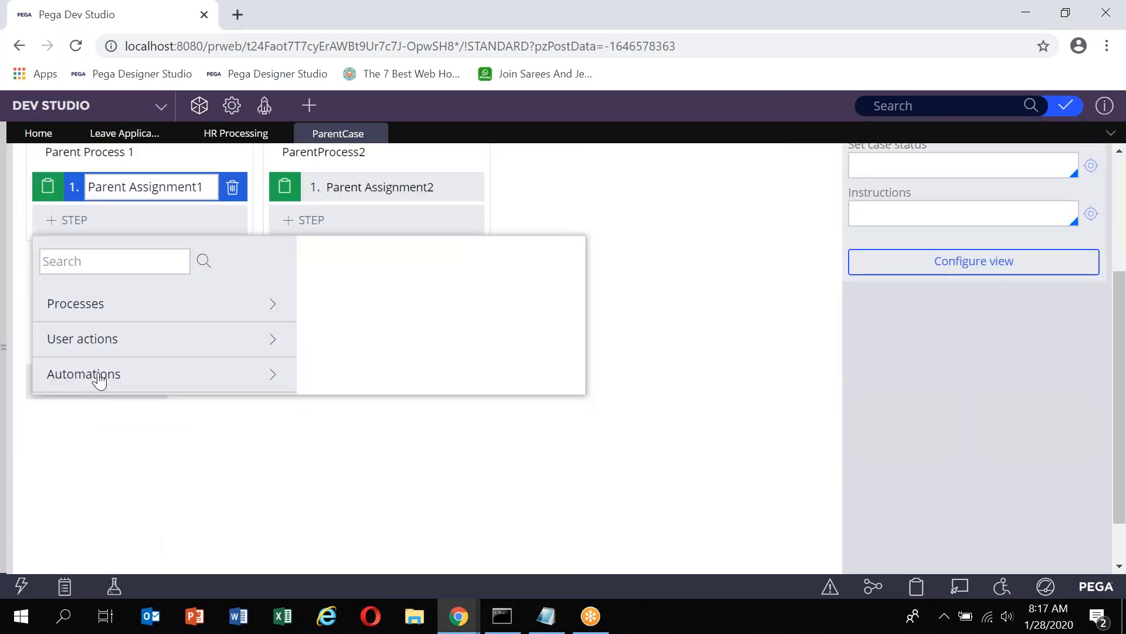
click(98, 379)
scroll(99, 379, down, 2)
scroll(147, 391, down, 5)
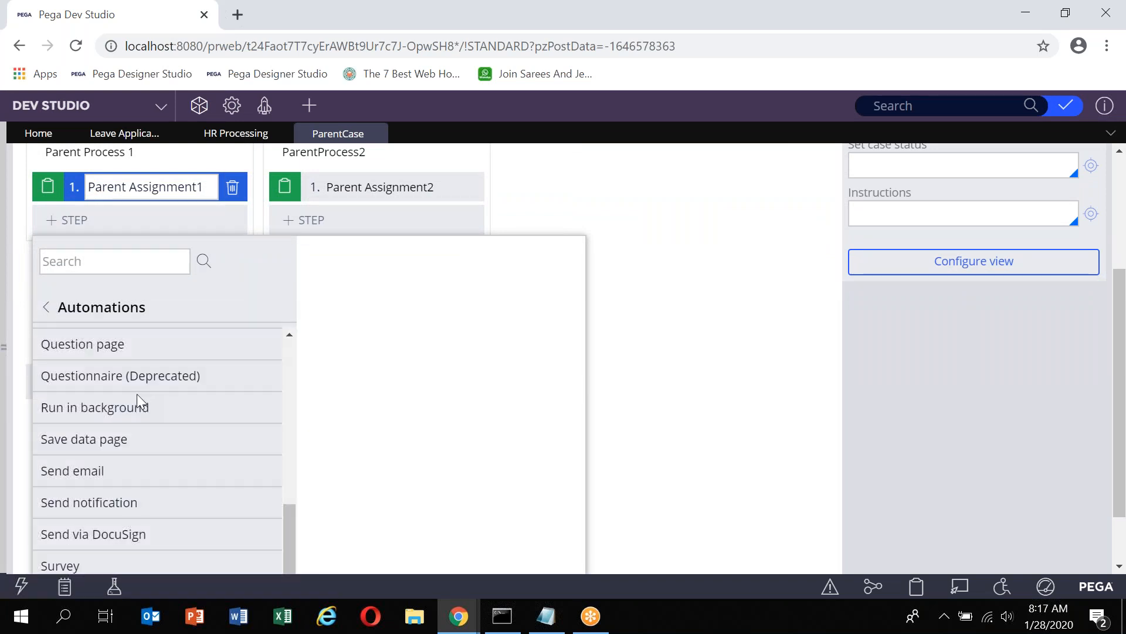
scroll(559, 441, down, 2)
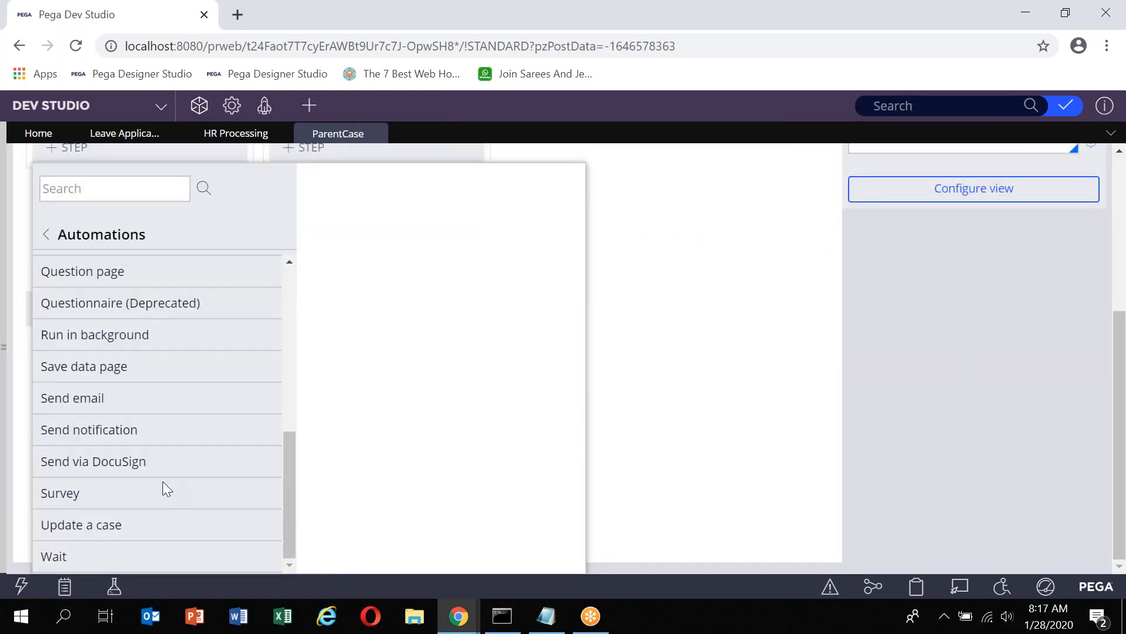
click(64, 562)
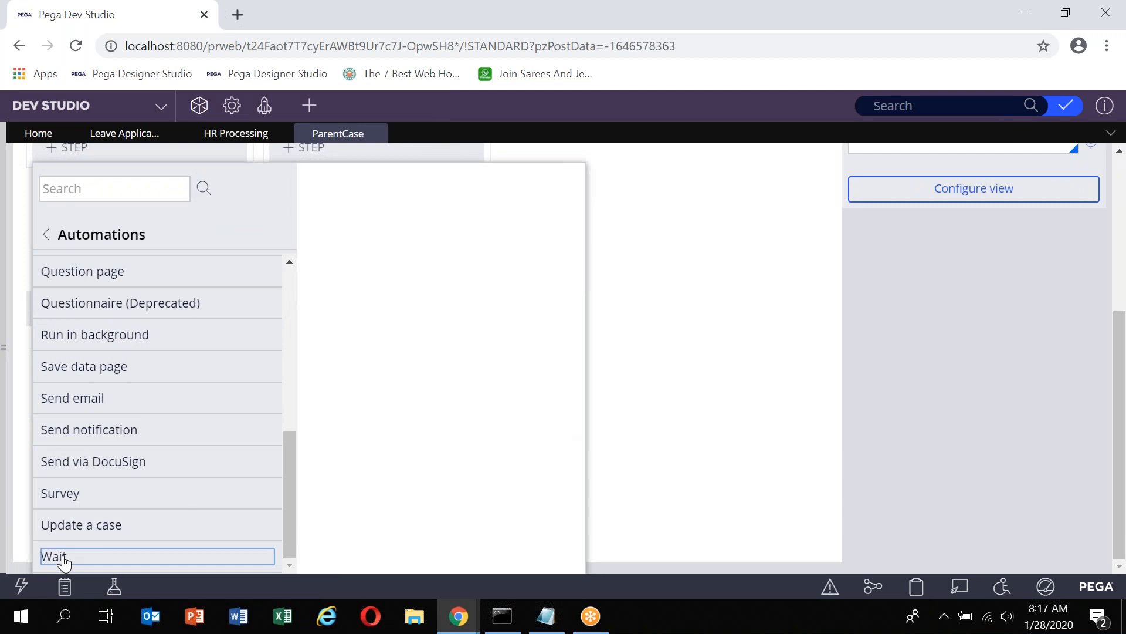
click(586, 311)
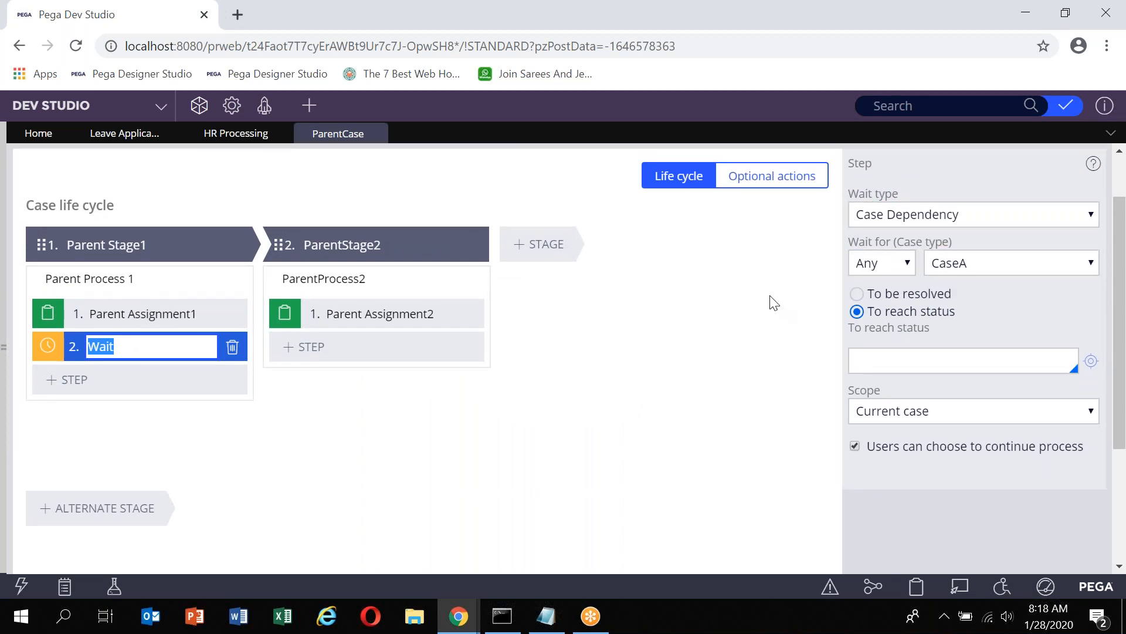
Set the Wait step's wait type to Timer with a date/time interval of 2 minutes.
scroll(880, 274, up, 2)
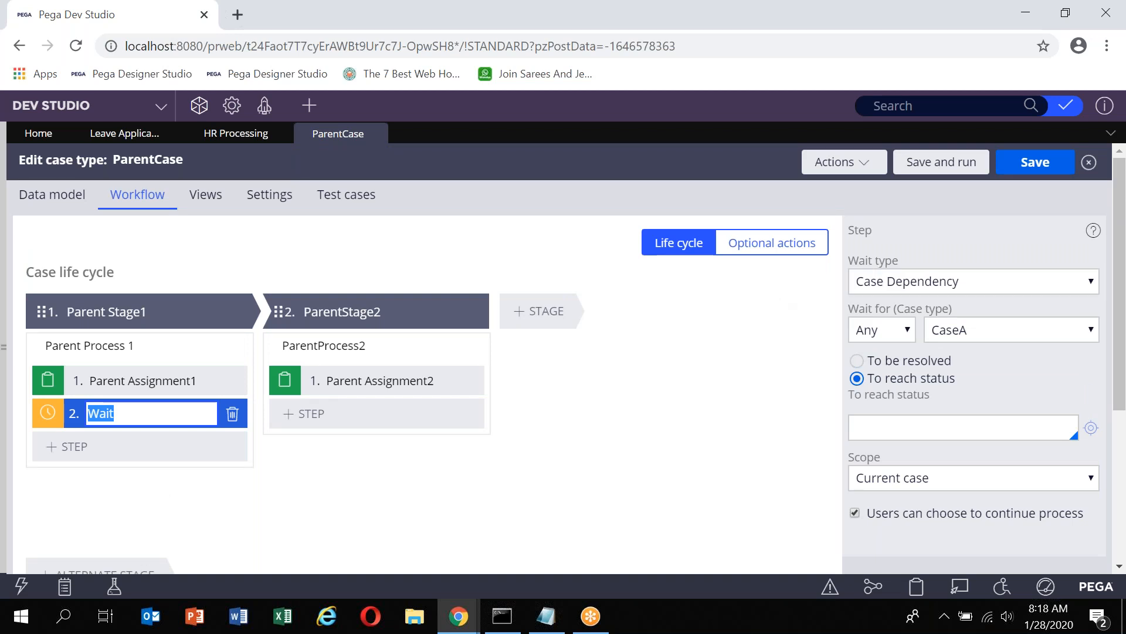
click(867, 282)
click(879, 318)
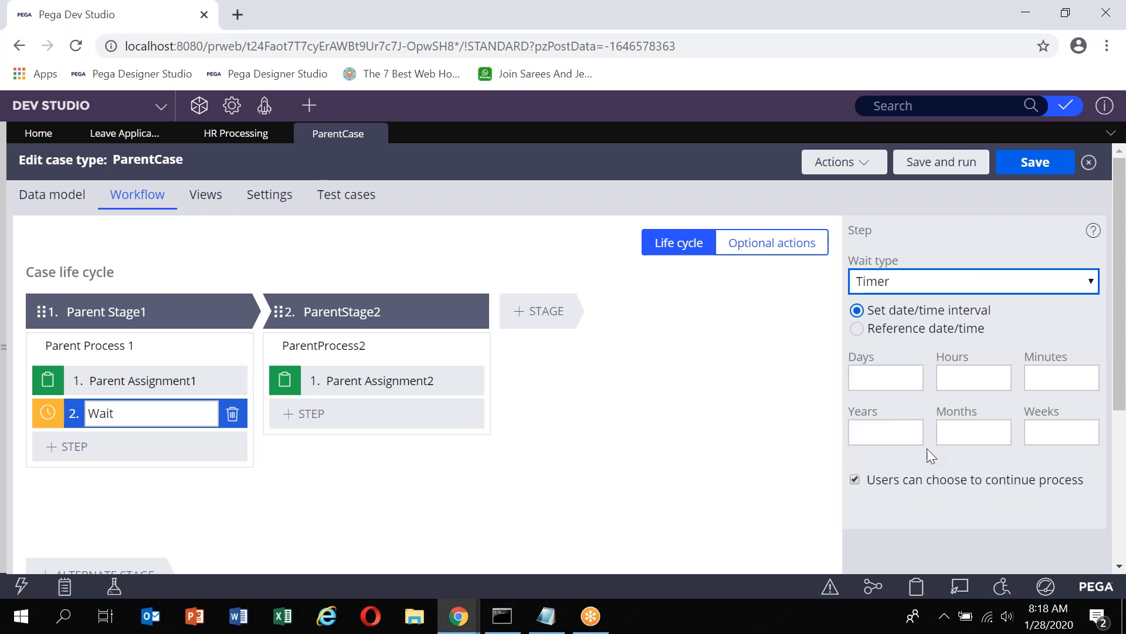
click(1040, 382)
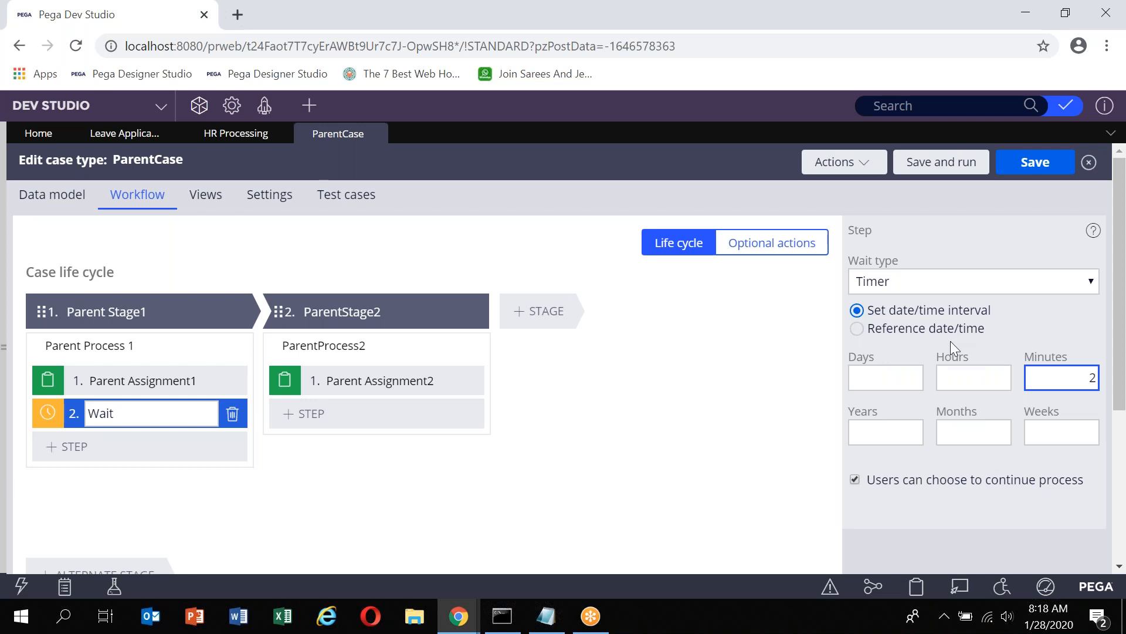
click(949, 323)
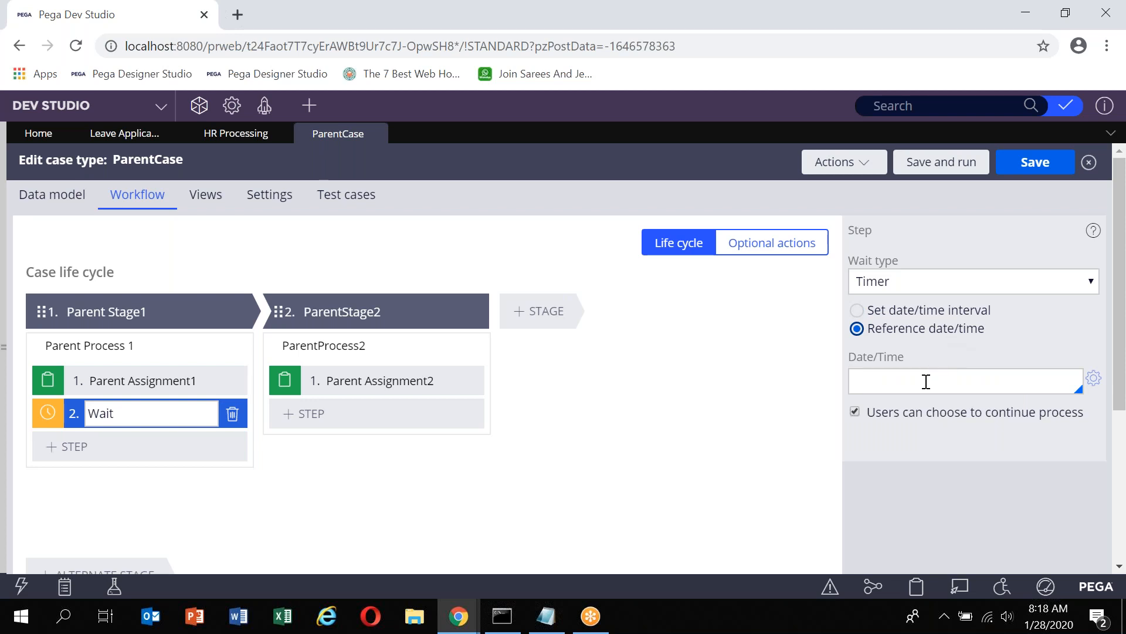
click(926, 381)
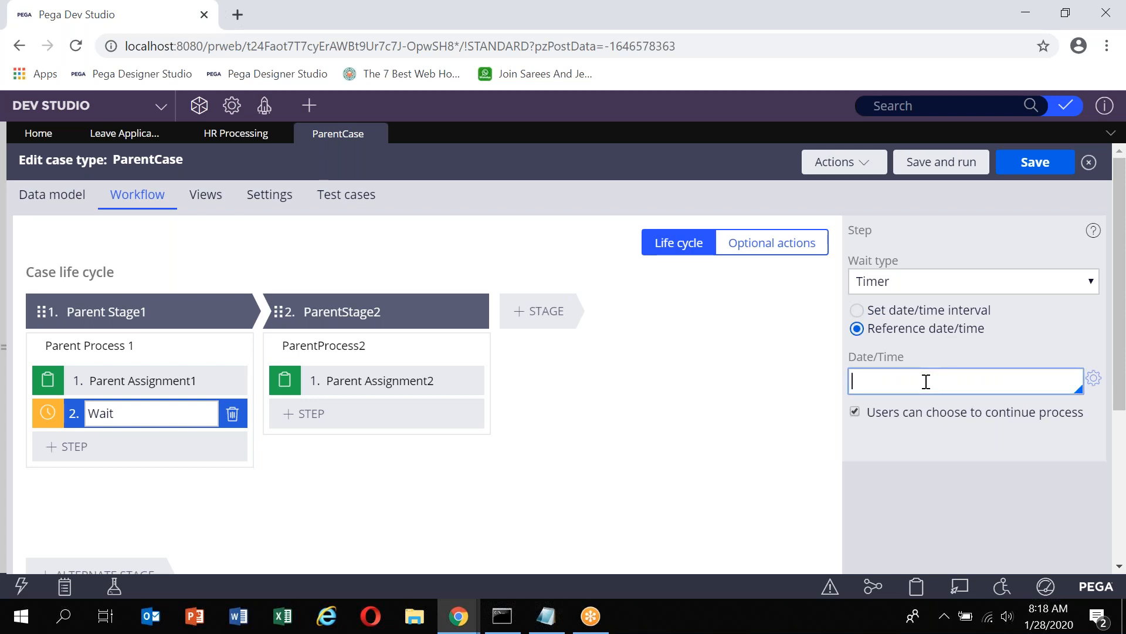
click(919, 309)
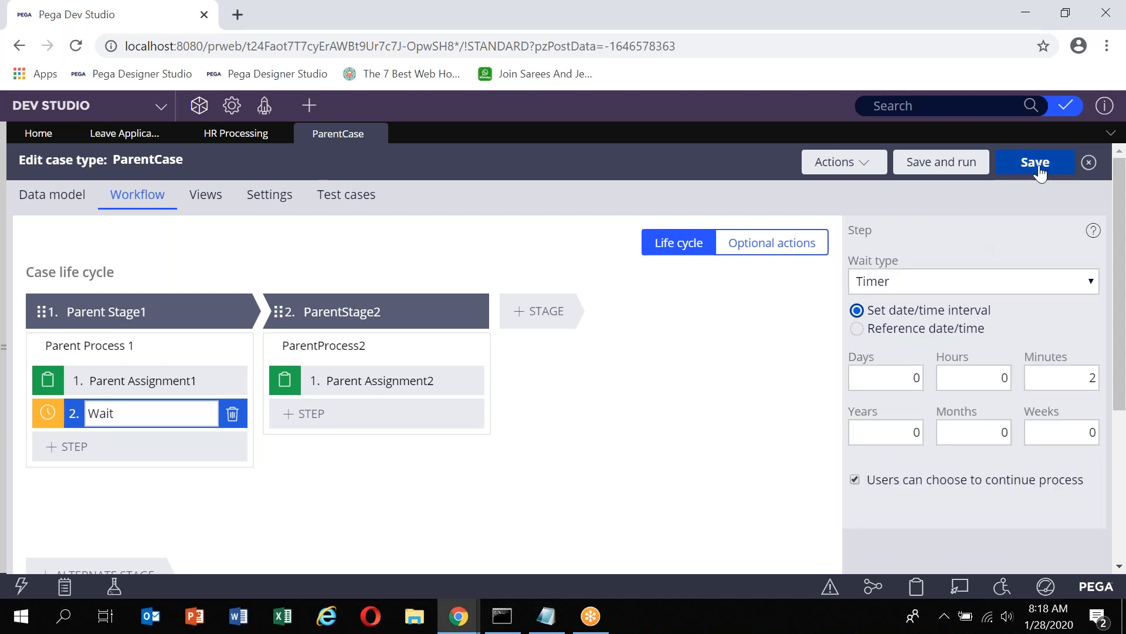
Save the ParentCase case type and run it to create a new case.
click(1039, 172)
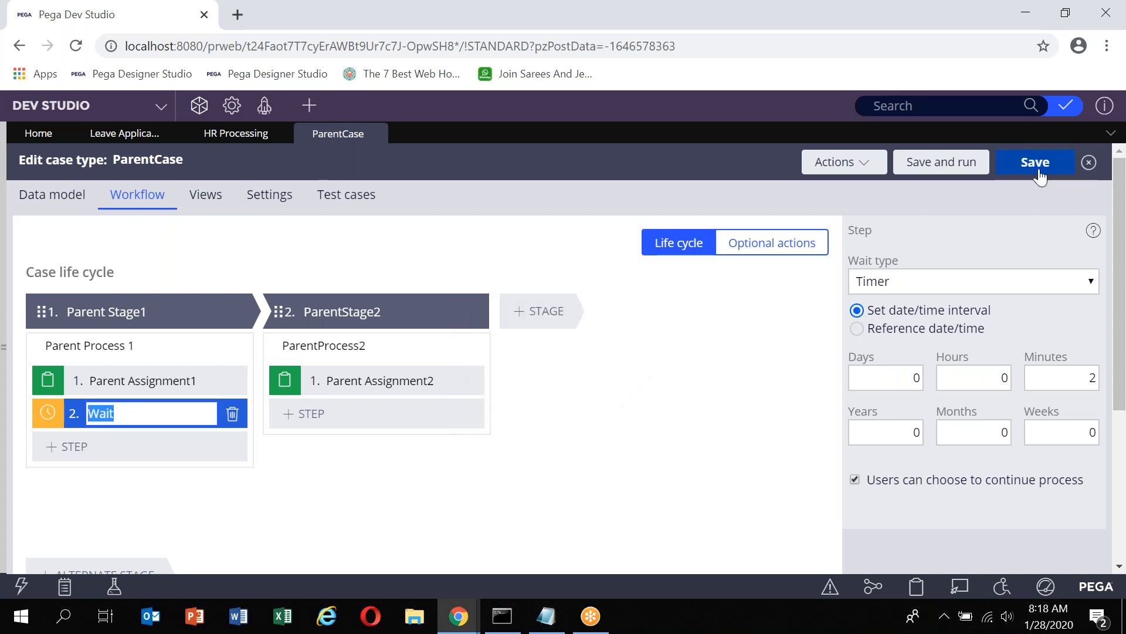
click(951, 164)
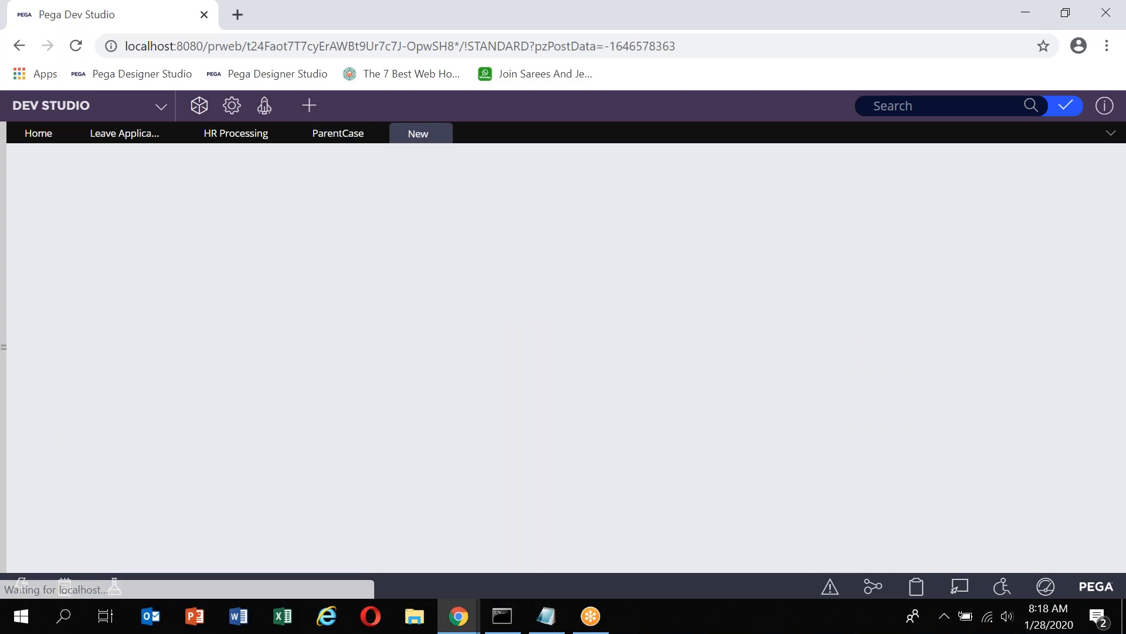
click(1071, 171)
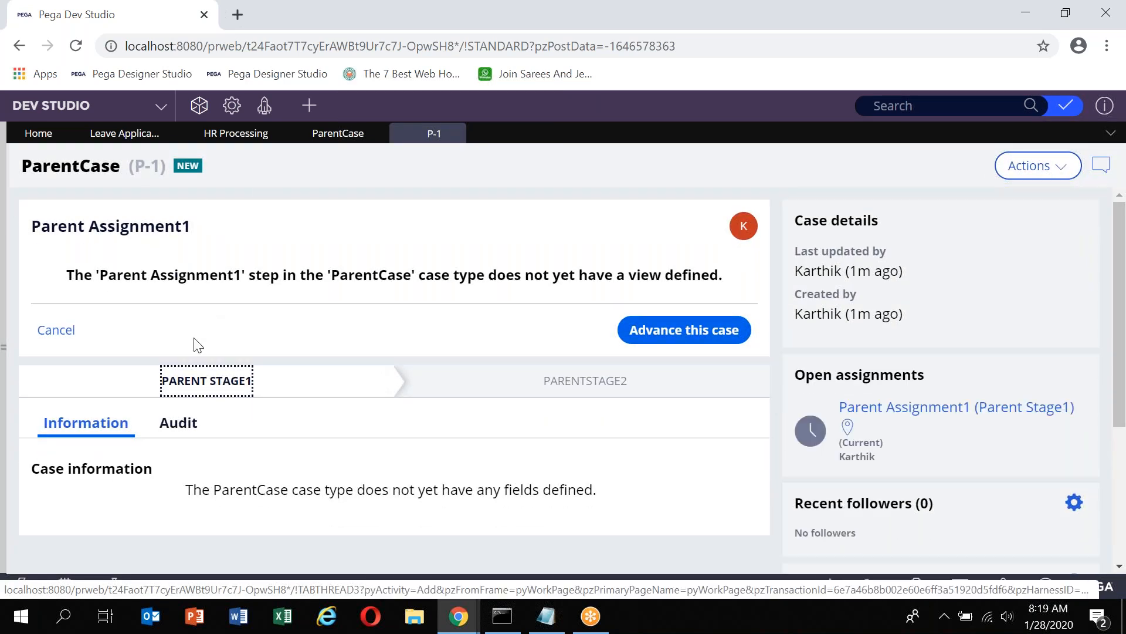
Check the life cycle steps of the new ParentCase case, and advance the case past Parent Assignment1.
click(199, 386)
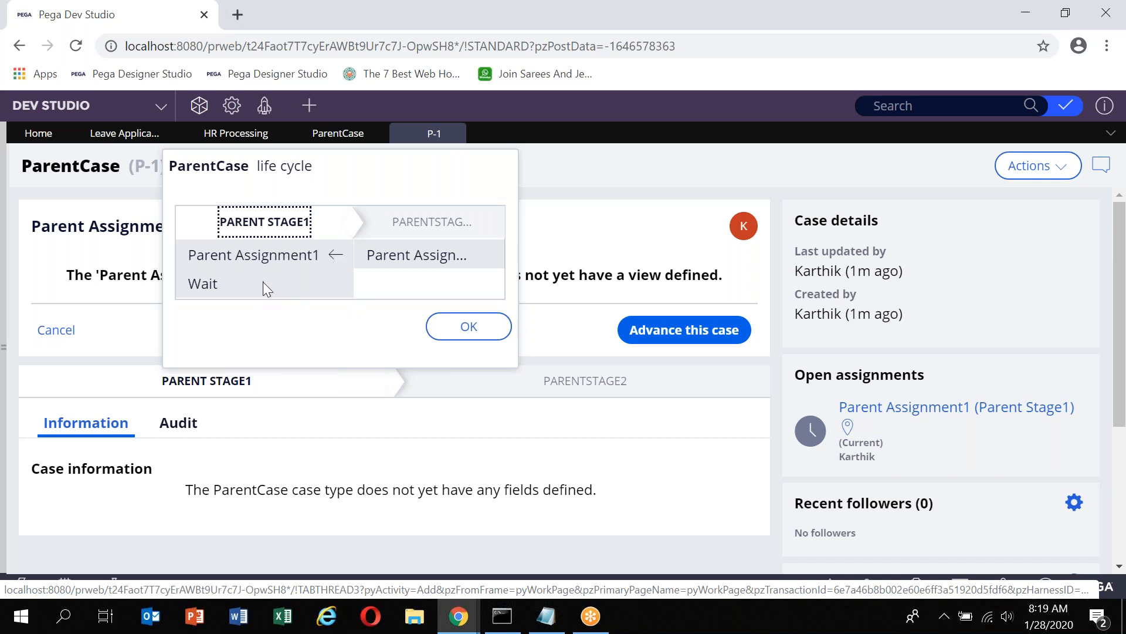
click(453, 332)
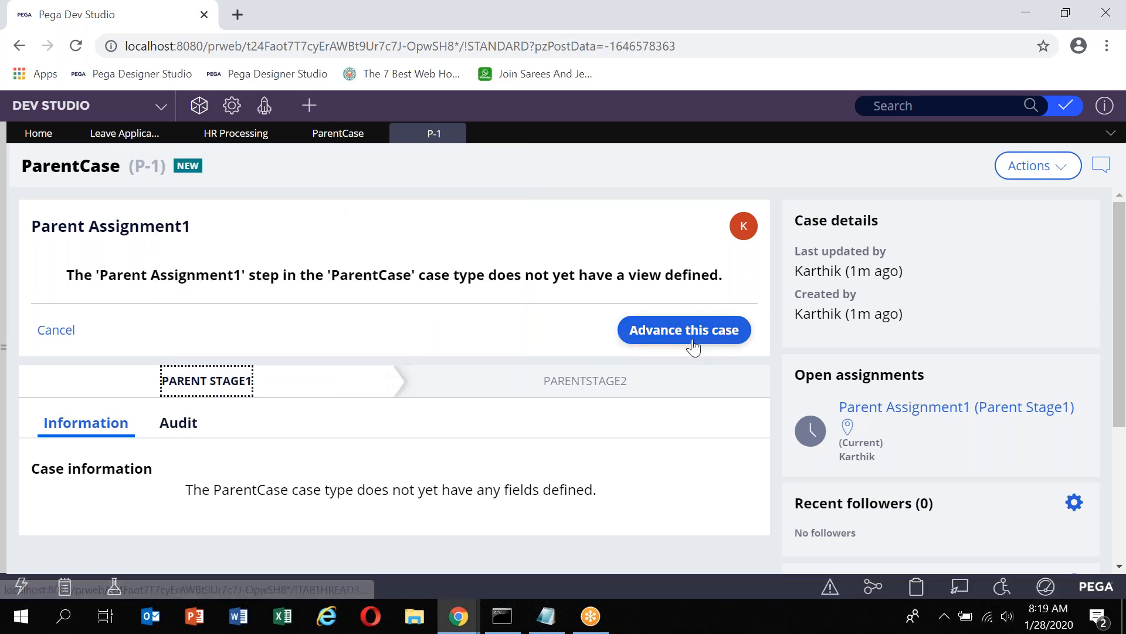
click(686, 330)
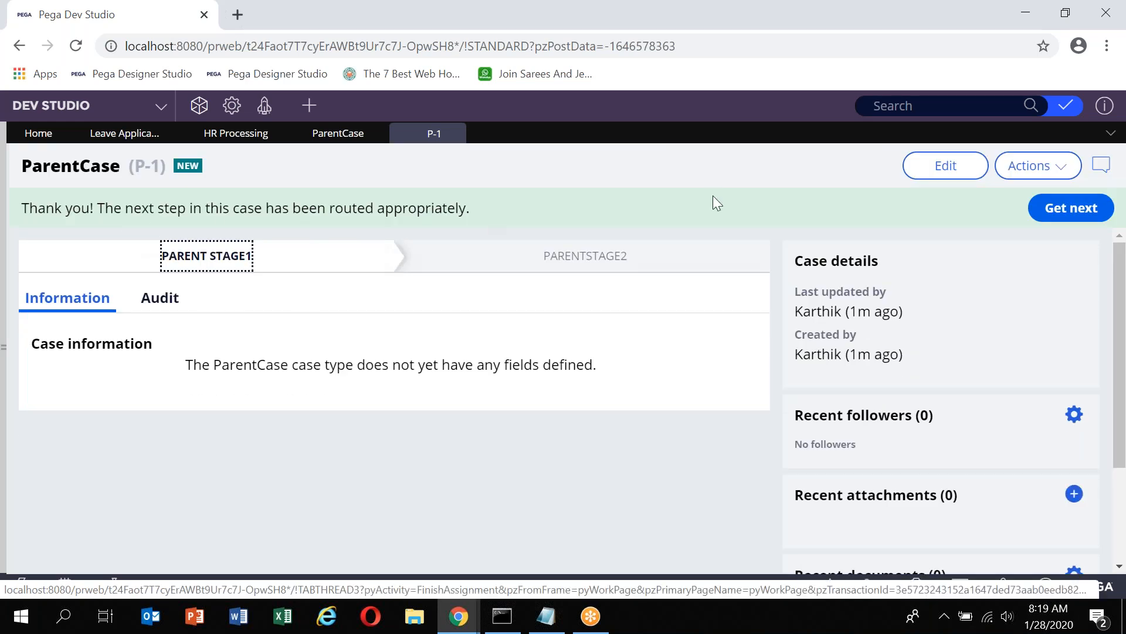
Refresh the case, check its available actions, and begin the Await Dependency task in Parent Stage1.
click(1029, 170)
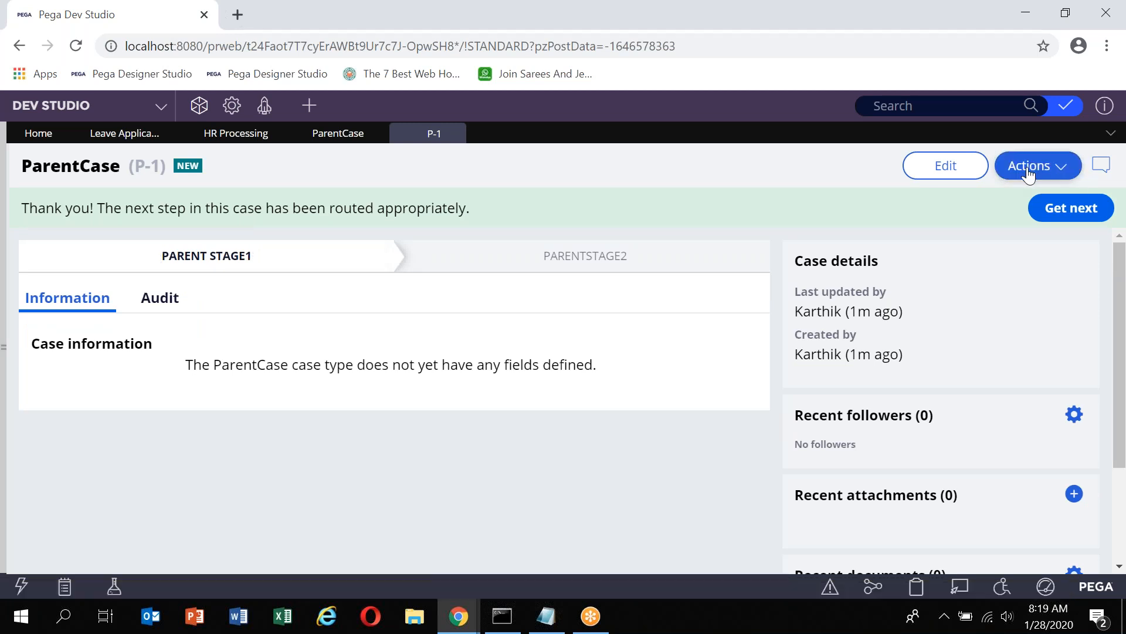
click(1004, 197)
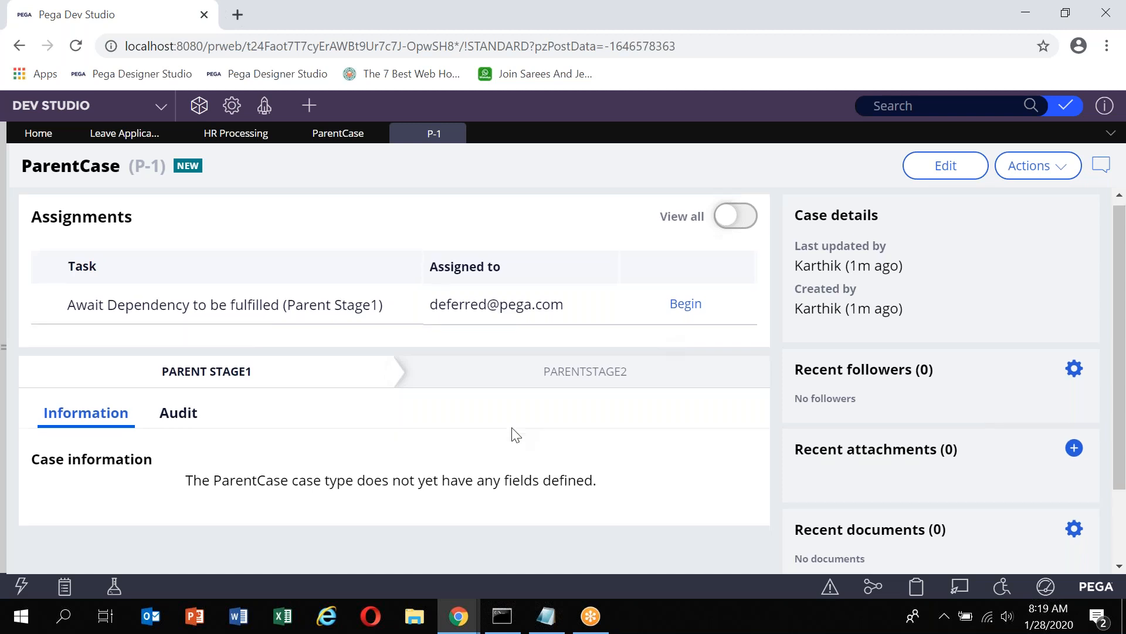
scroll(514, 431, down, 2)
scroll(497, 462, up, 2)
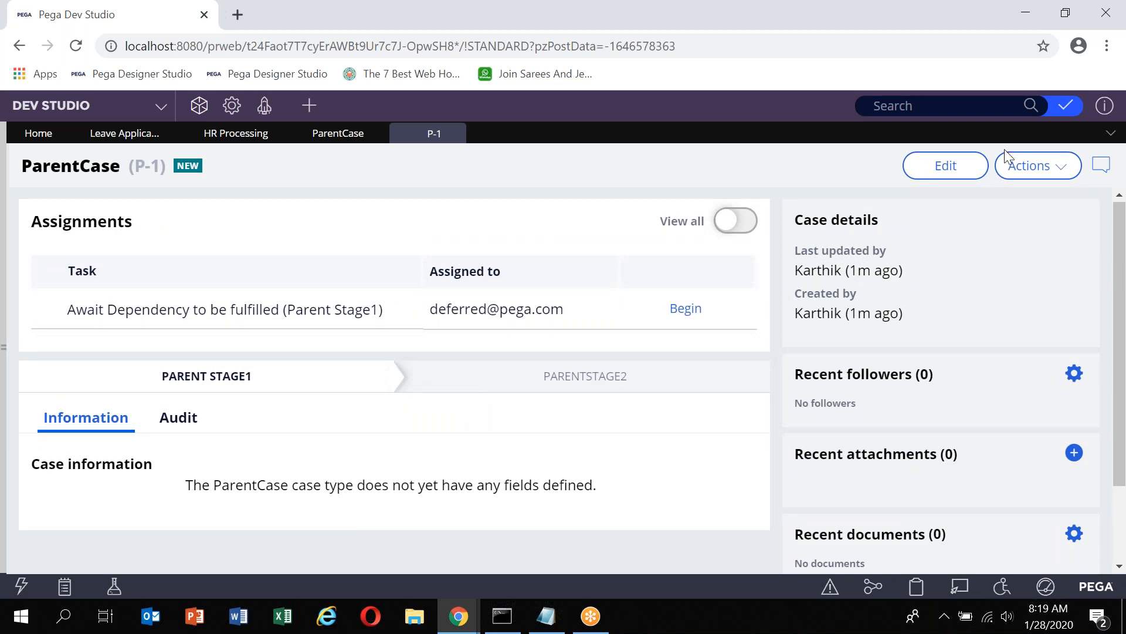
click(1030, 168)
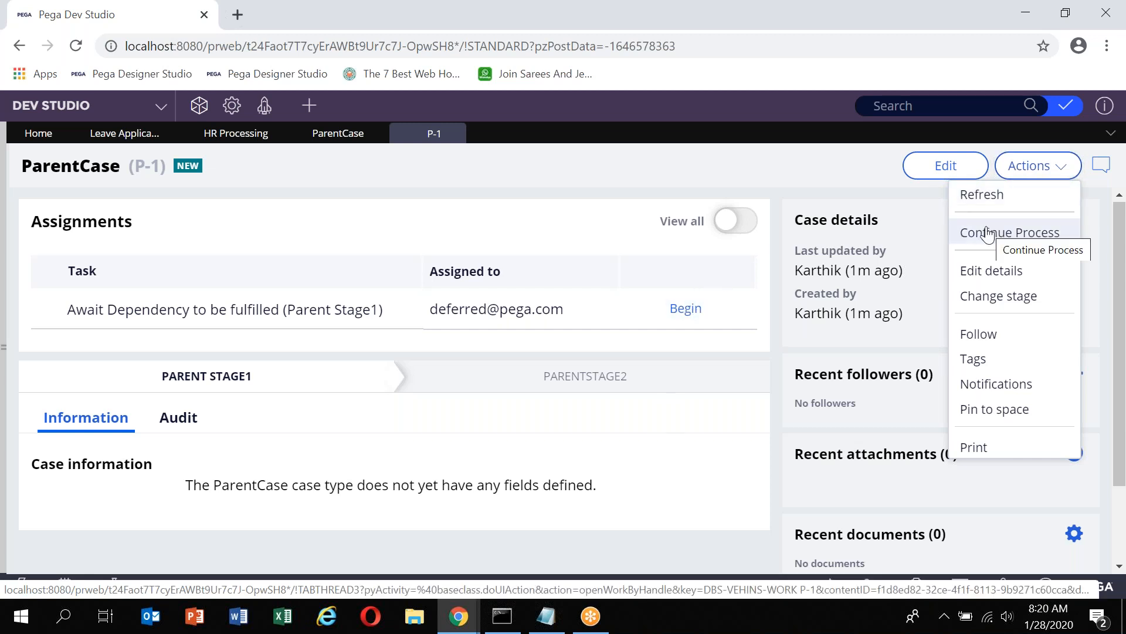
click(684, 308)
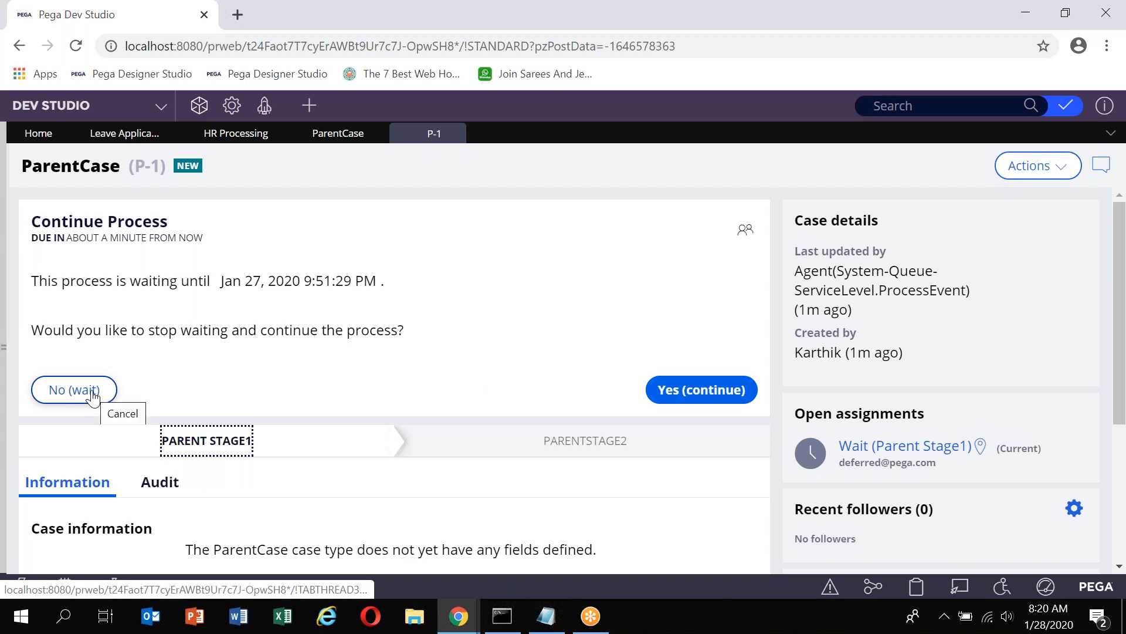
click(644, 284)
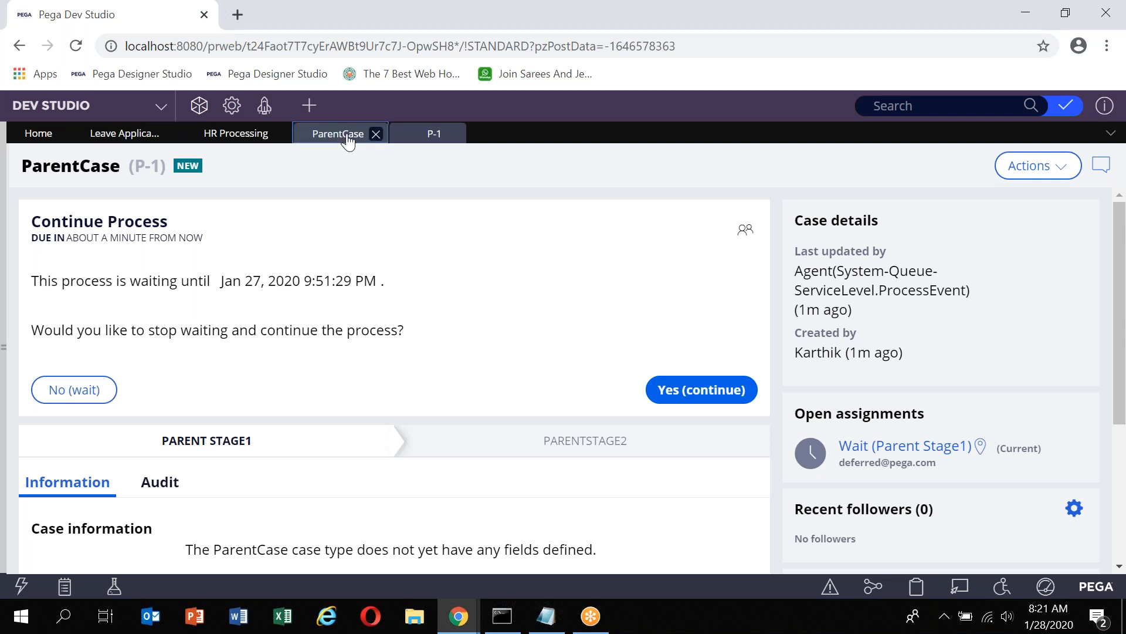
Compare the Wait step's timer interval and user-continue option in the ParentCase workflow with the waiting case's Continue Process view.
click(346, 134)
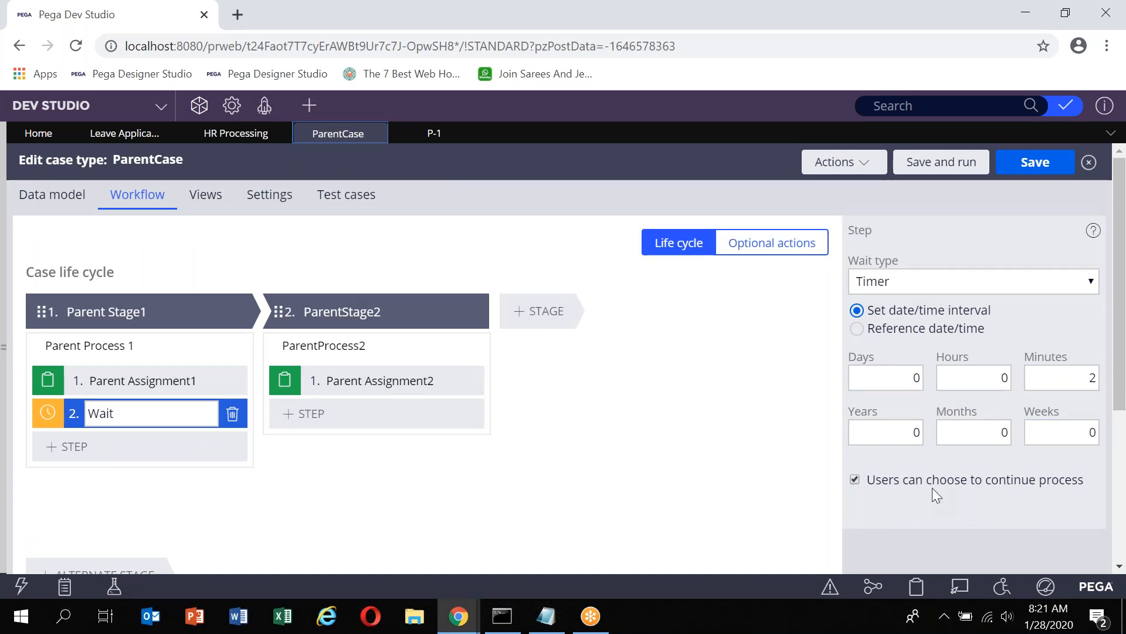
click(434, 135)
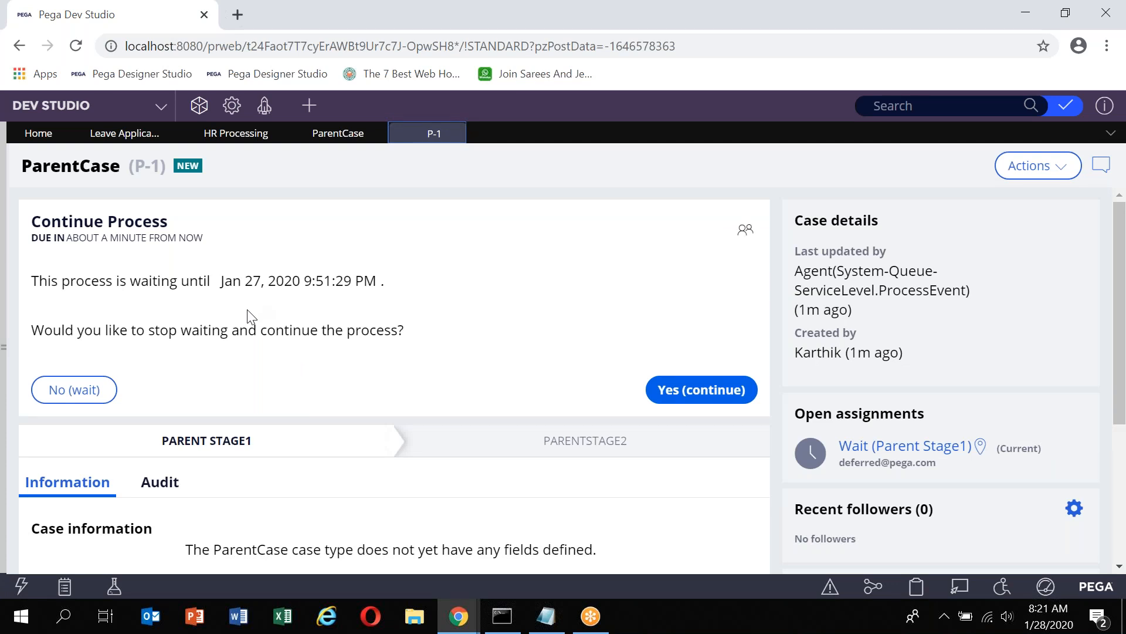
click(339, 134)
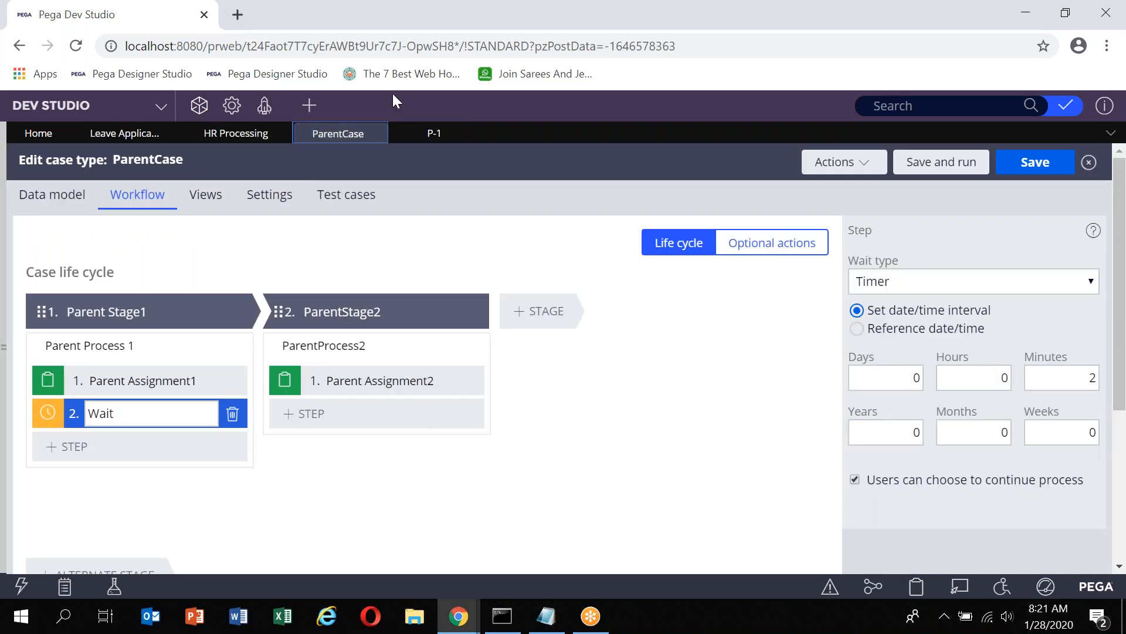
Stop waiting by continuing the process in the running case, and advance the case past Parent Assignment2.
click(418, 136)
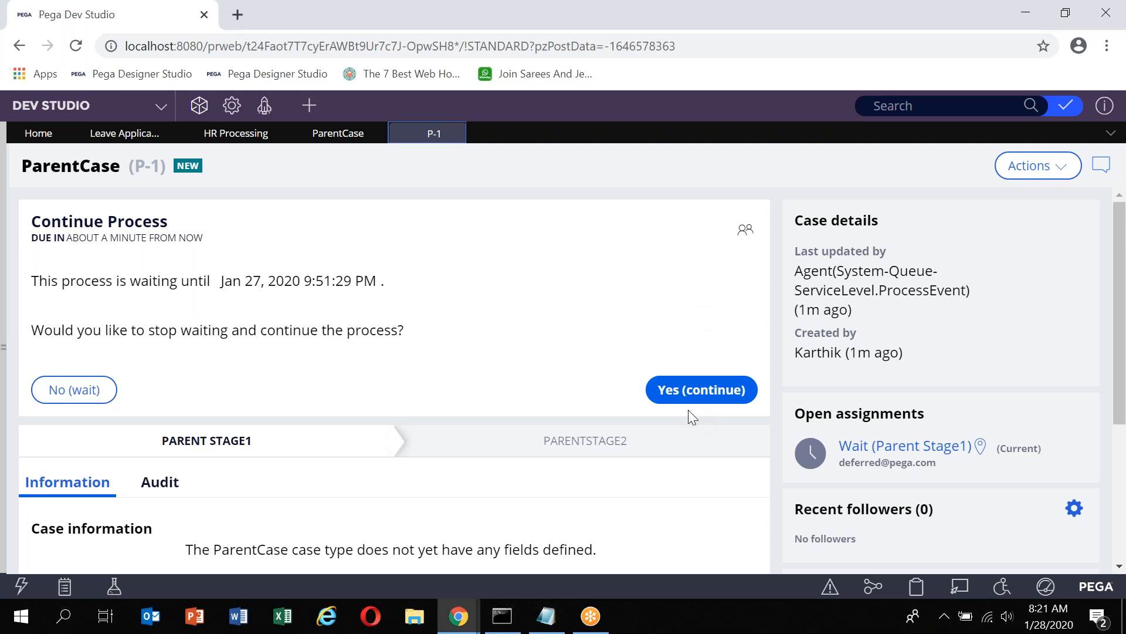
click(699, 390)
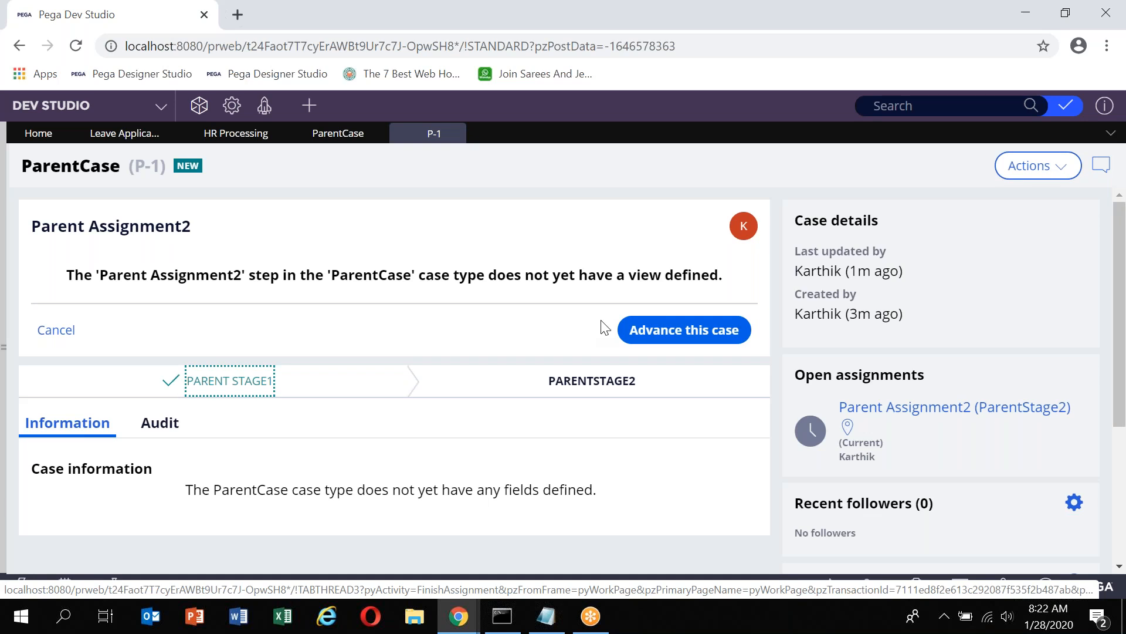
click(685, 330)
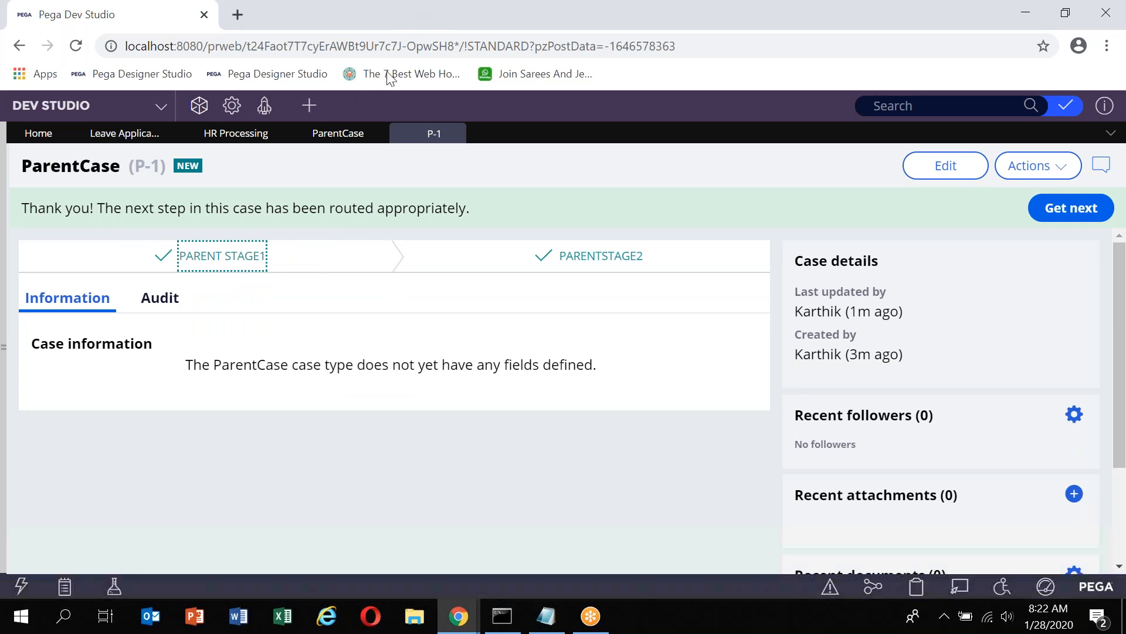
Change the ParentCase Wait step's wait type to Case Dependency and save the case type.
click(338, 136)
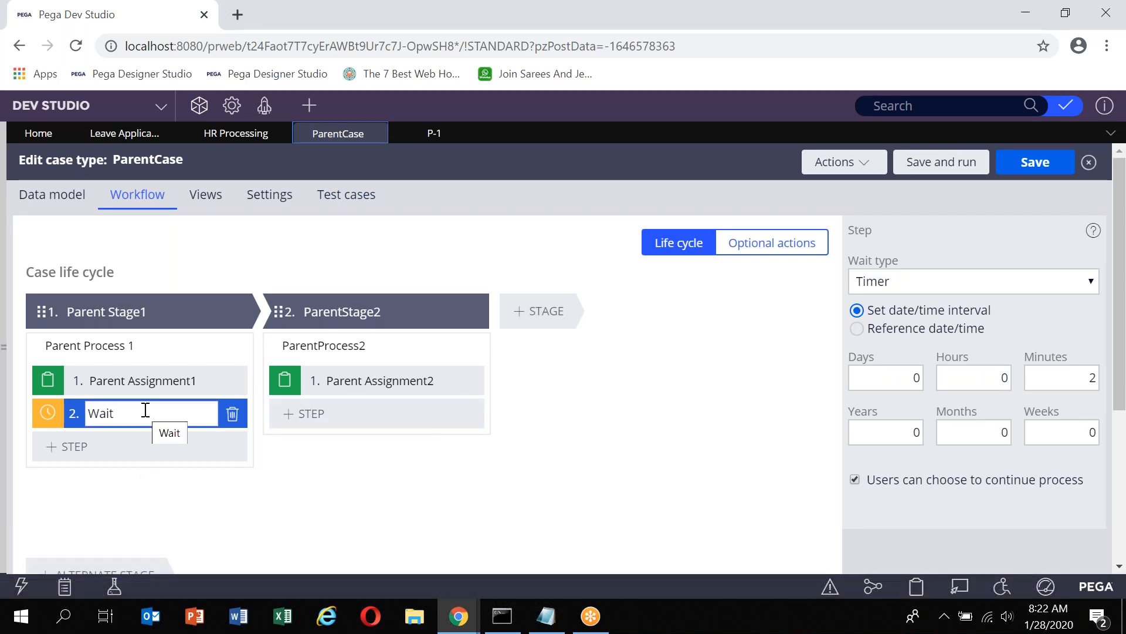
click(894, 283)
click(894, 302)
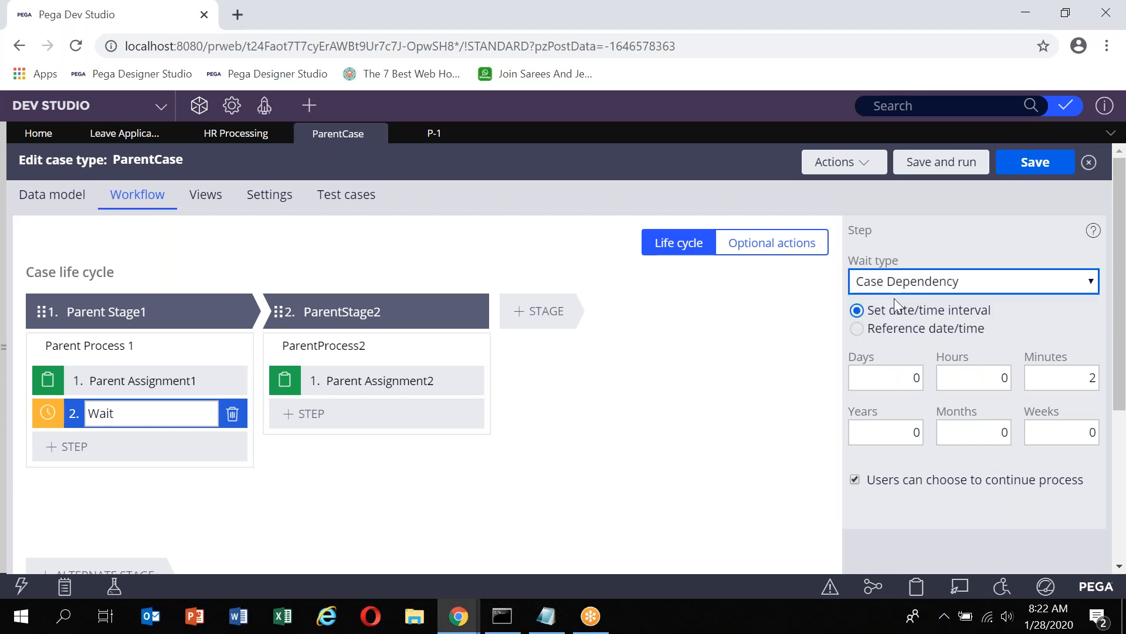
click(1051, 172)
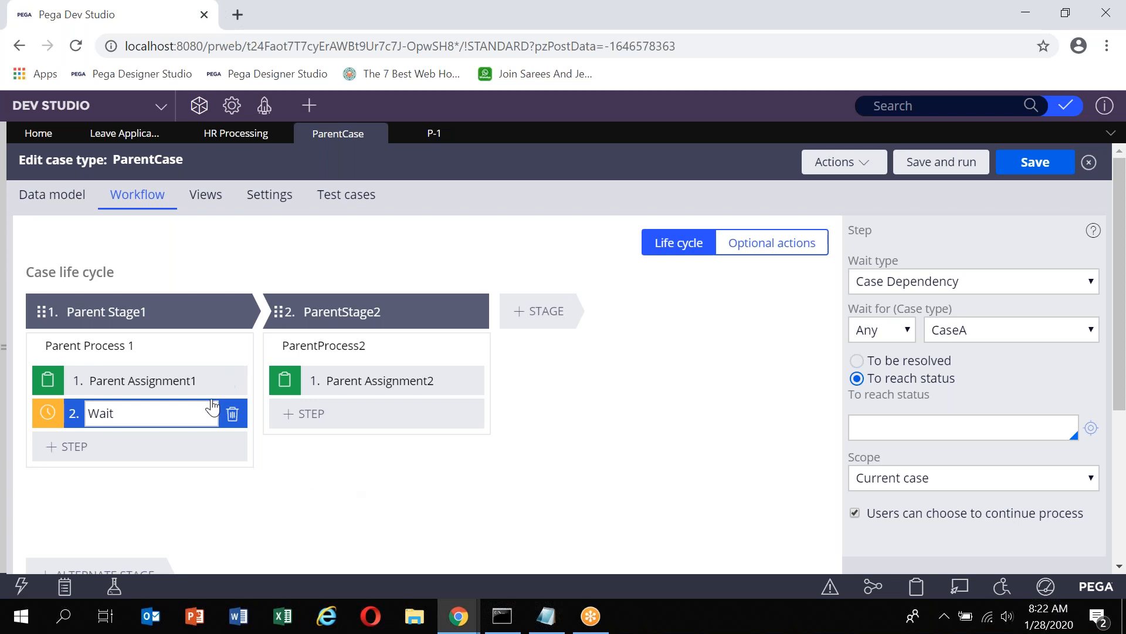
Delete the Wait step from Parent Process 1.
click(234, 415)
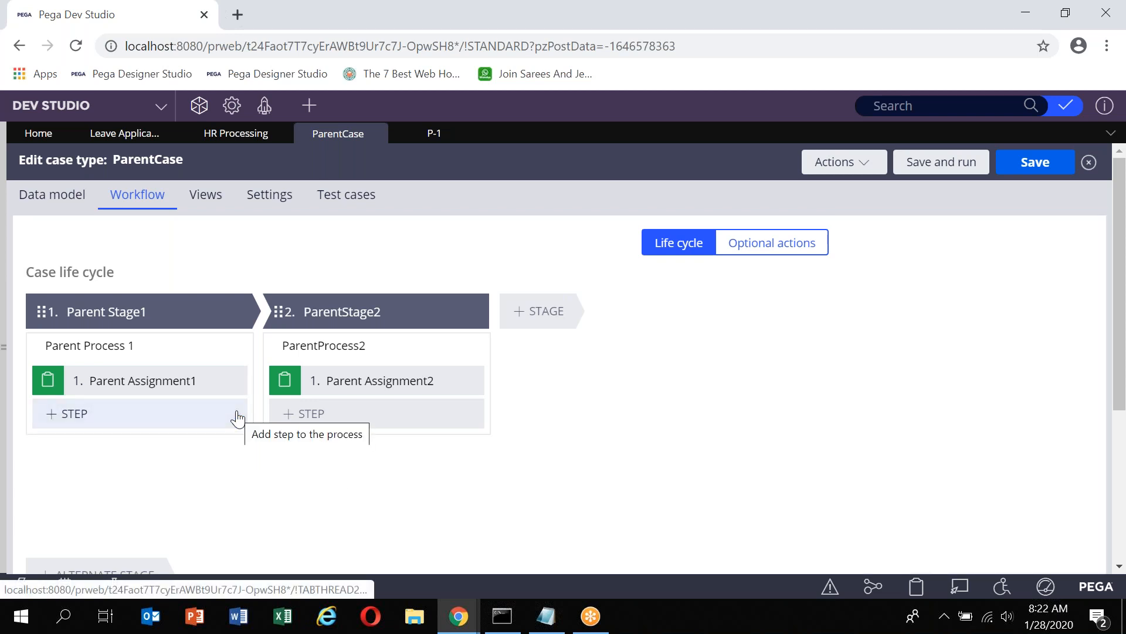
click(146, 423)
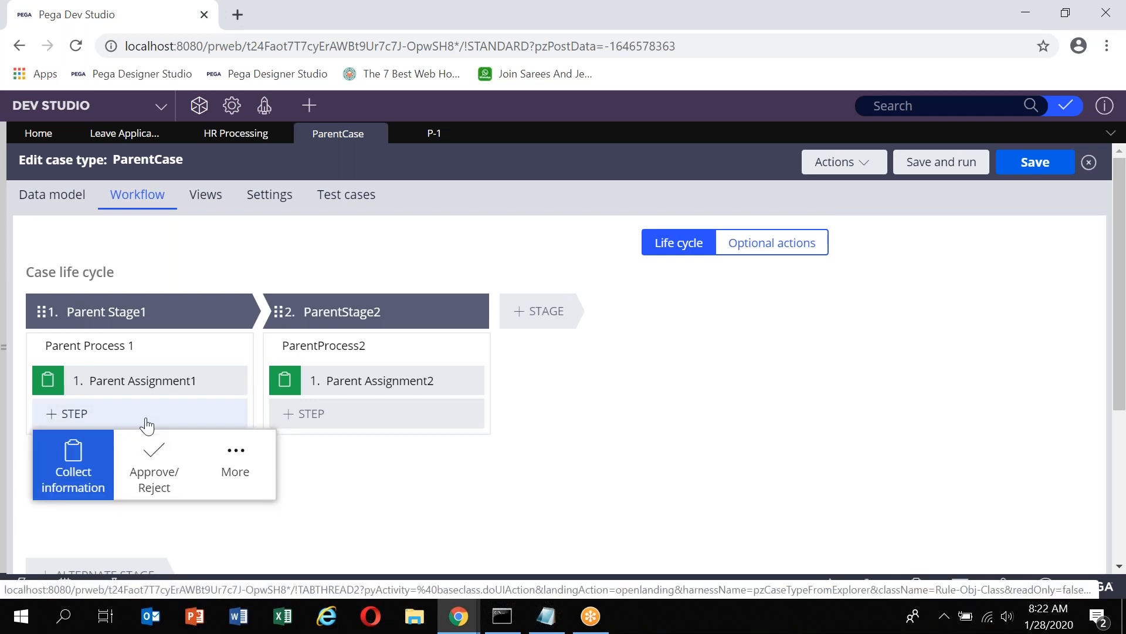
Add a new child case type named ChildCase under ParentCase in the case type explorer.
click(7, 231)
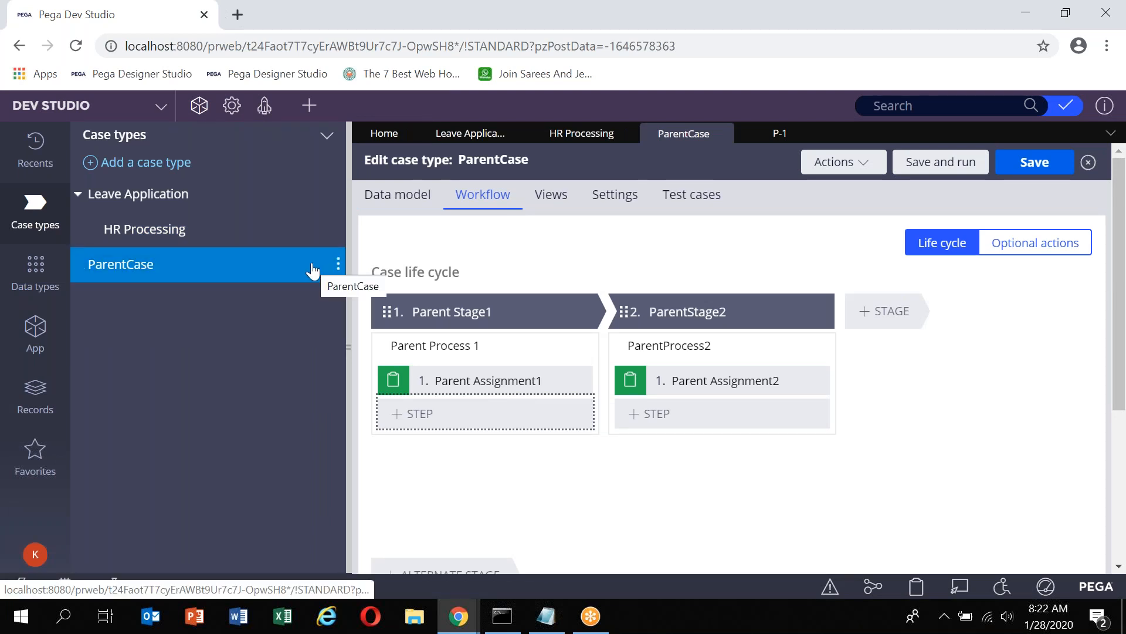
click(338, 263)
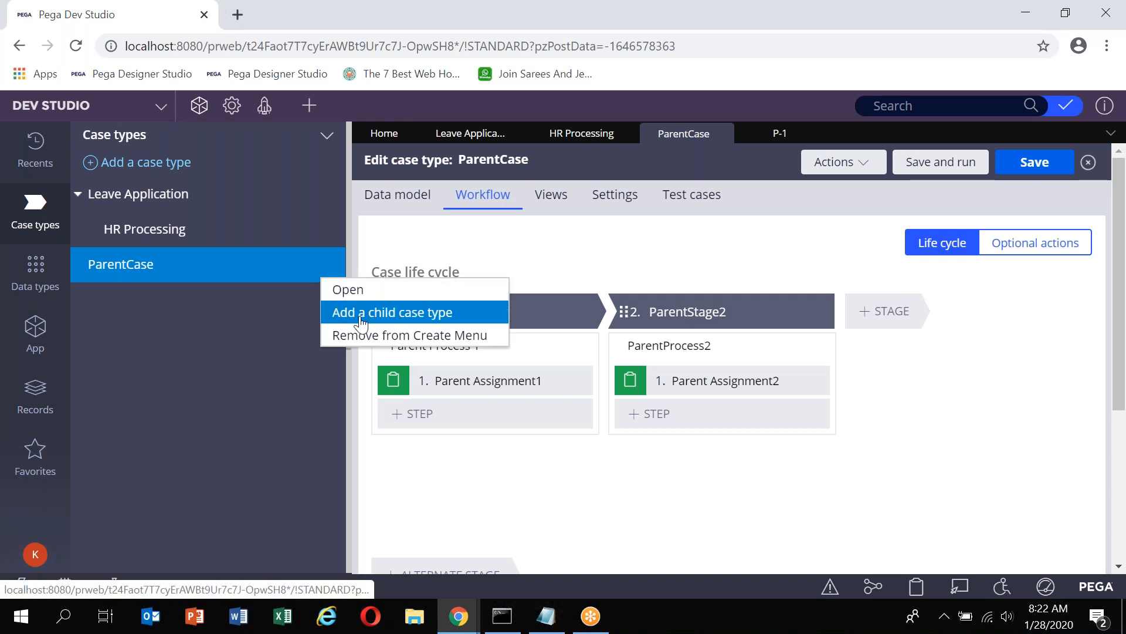
click(360, 317)
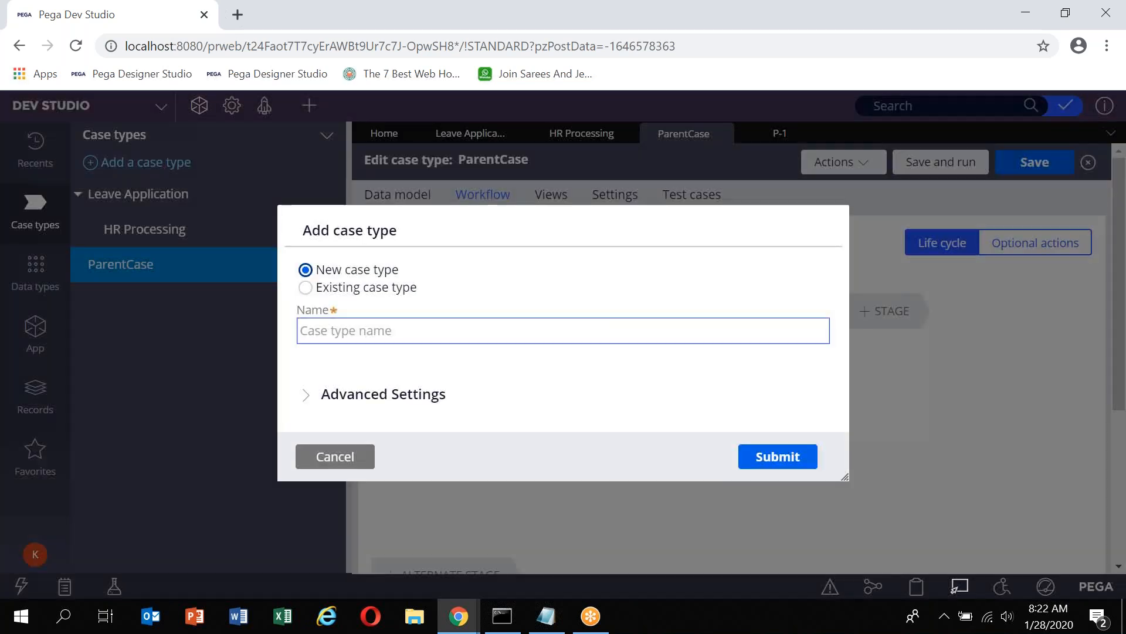
click(361, 336)
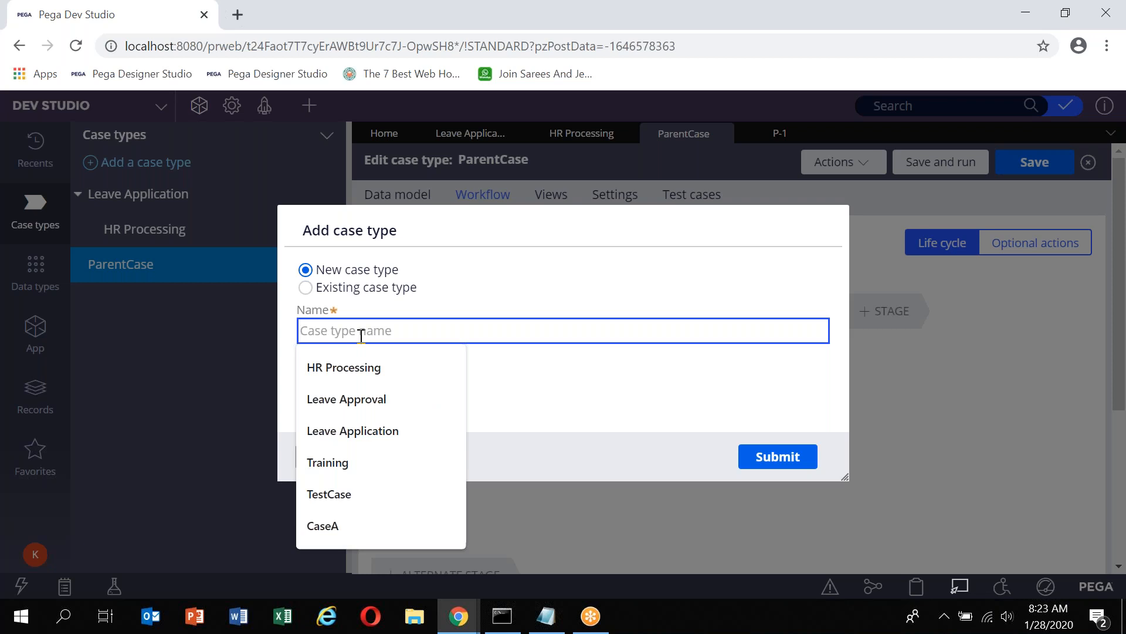
text(ChildCase)
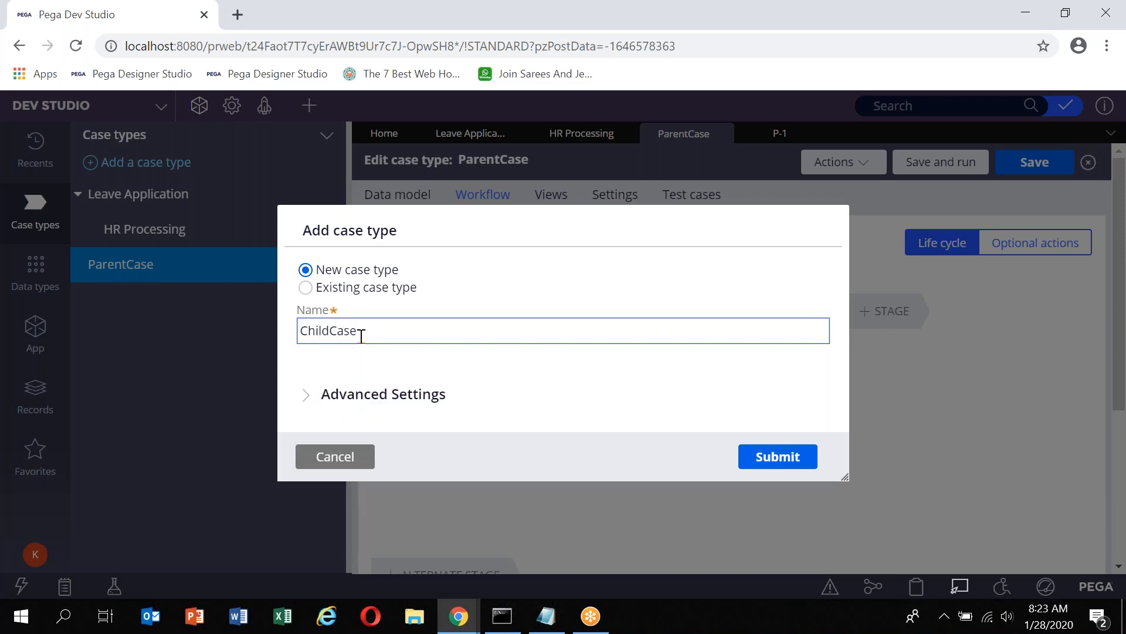
click(784, 464)
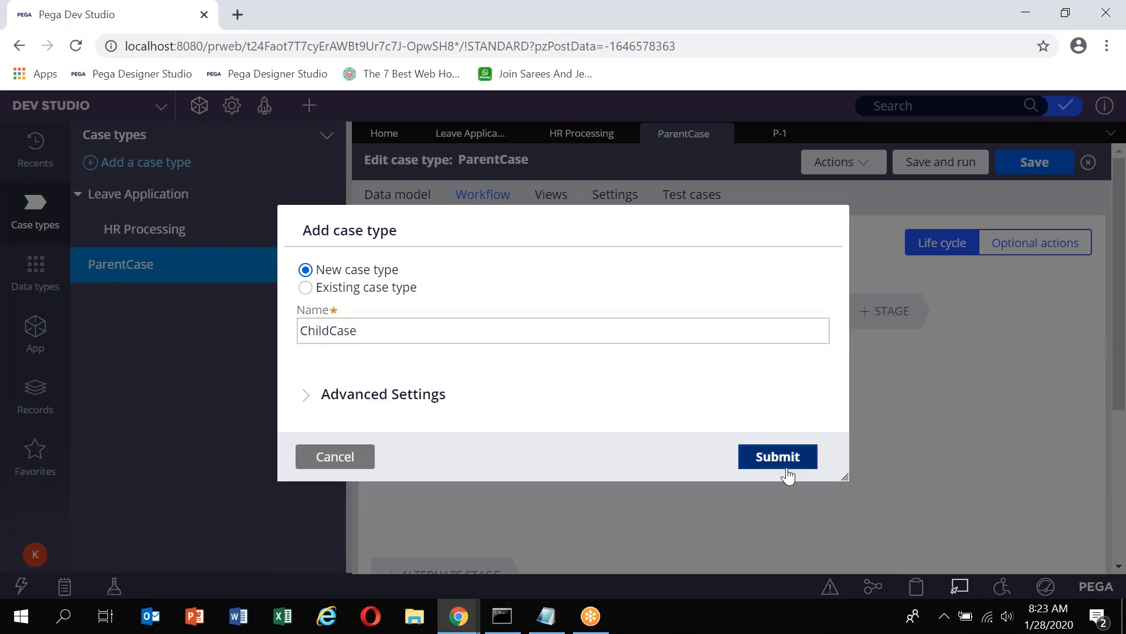
click(784, 459)
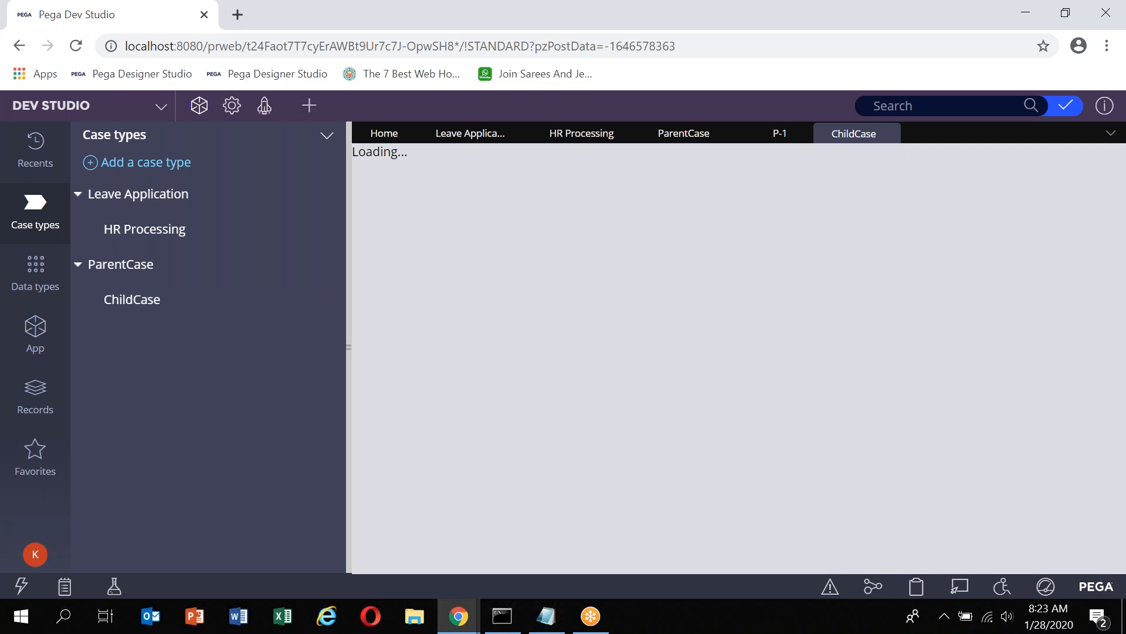
Start the ChildCase life cycle and add two stages named ChildStage1 and ChildStage2.
click(496, 204)
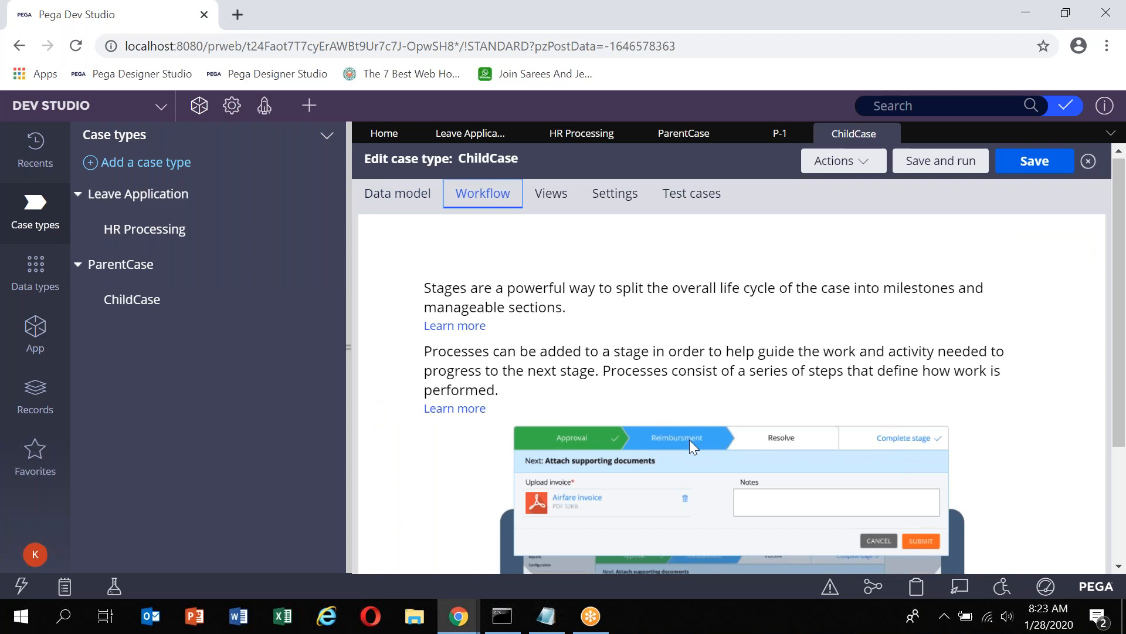
scroll(688, 438, down, 3)
click(718, 537)
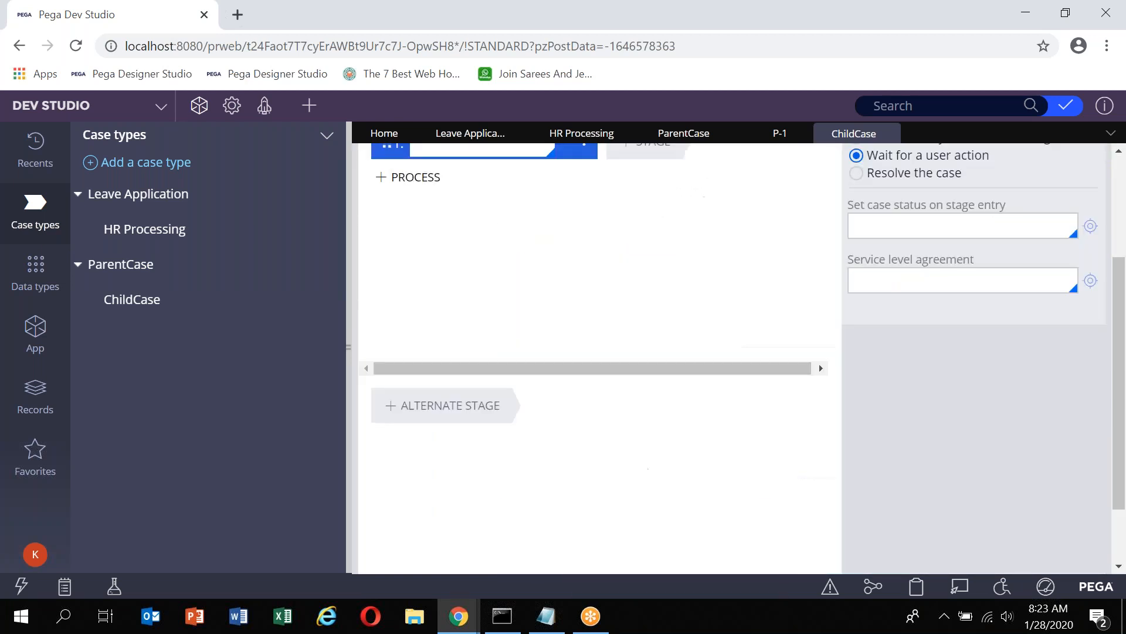
scroll(580, 468, up, 3)
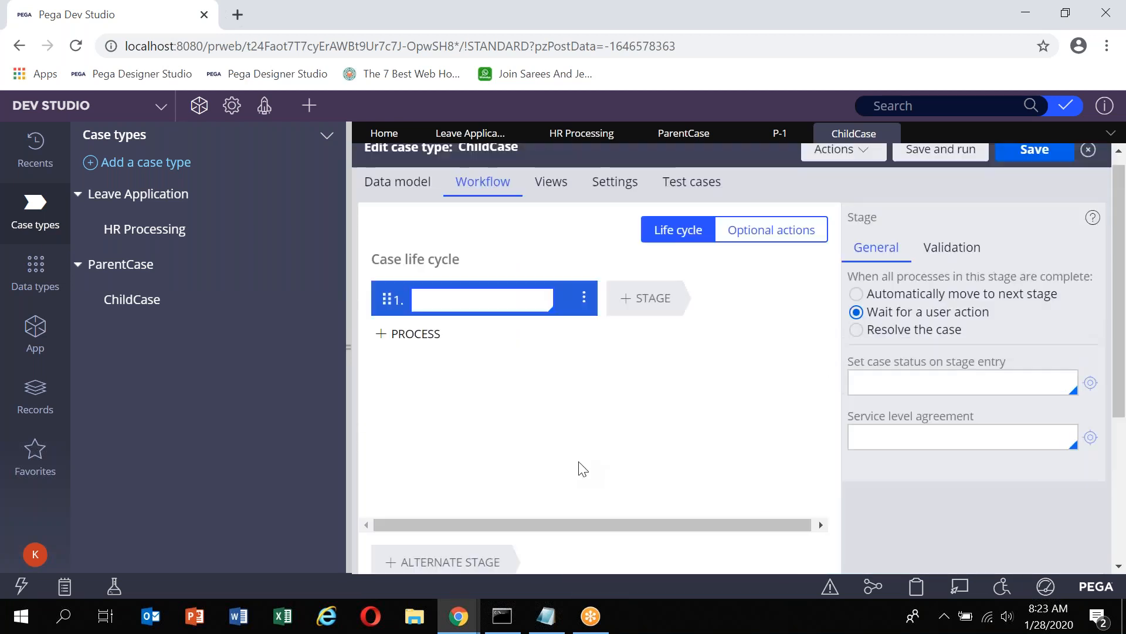
click(456, 319)
text(ChildCase)
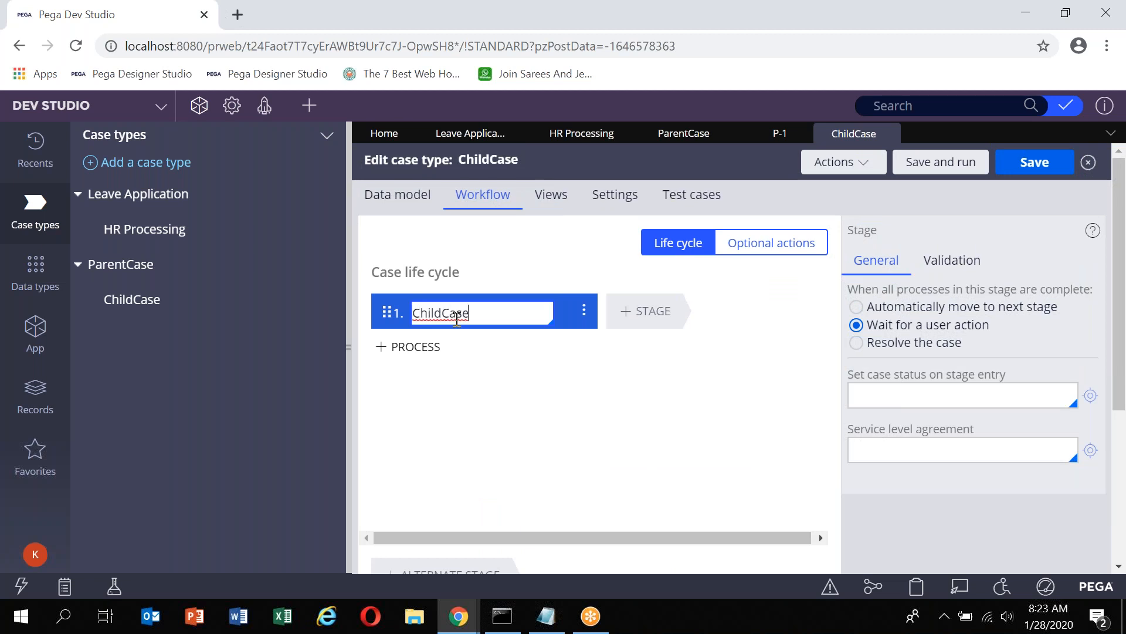
key(BackSpace)
key(BackSpace)
key(BackSpace)
key(BackSpace)
text(Stage1)
click(662, 312)
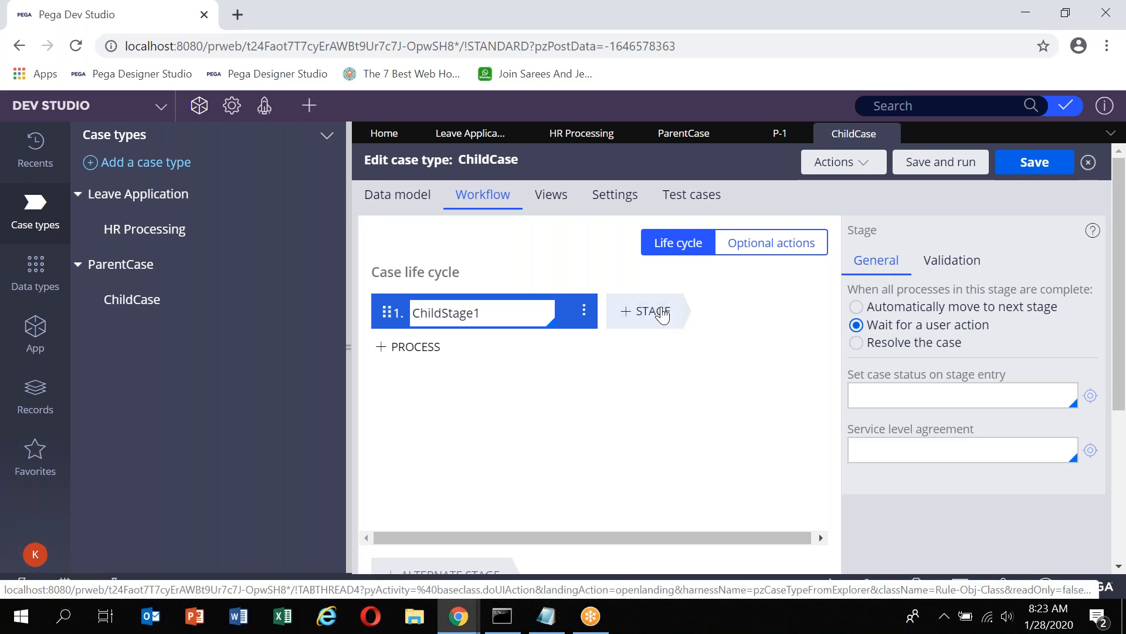
text(ChildStage2)
Add a process named ChildProcess1 to ChildStage1, containing an assignment step named ChildAssignment1.
click(414, 346)
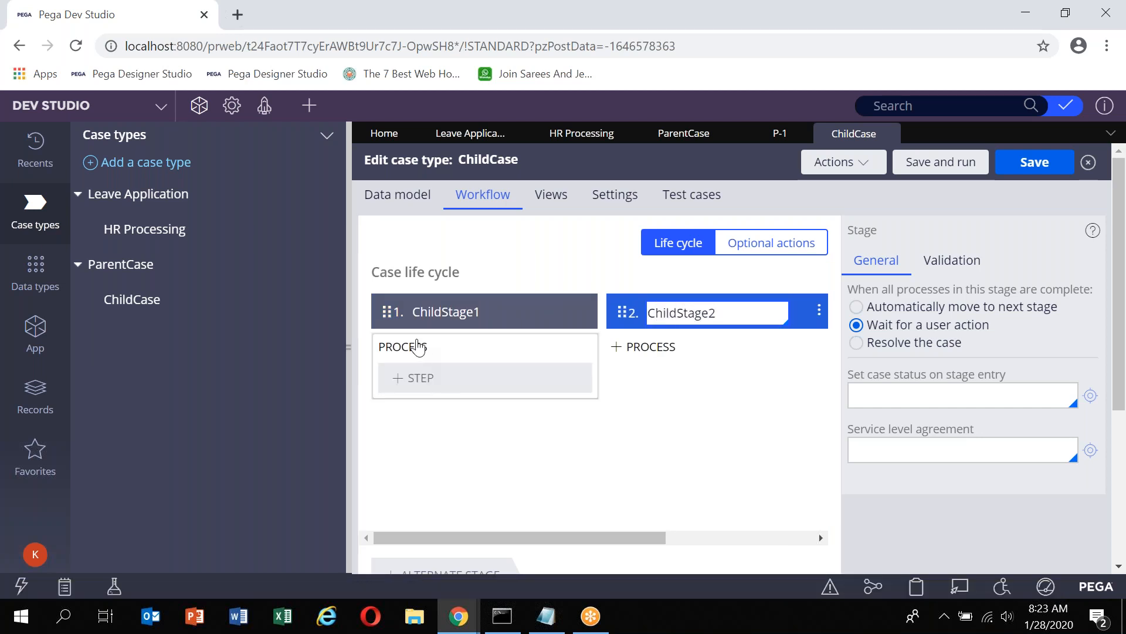
click(419, 386)
click(417, 432)
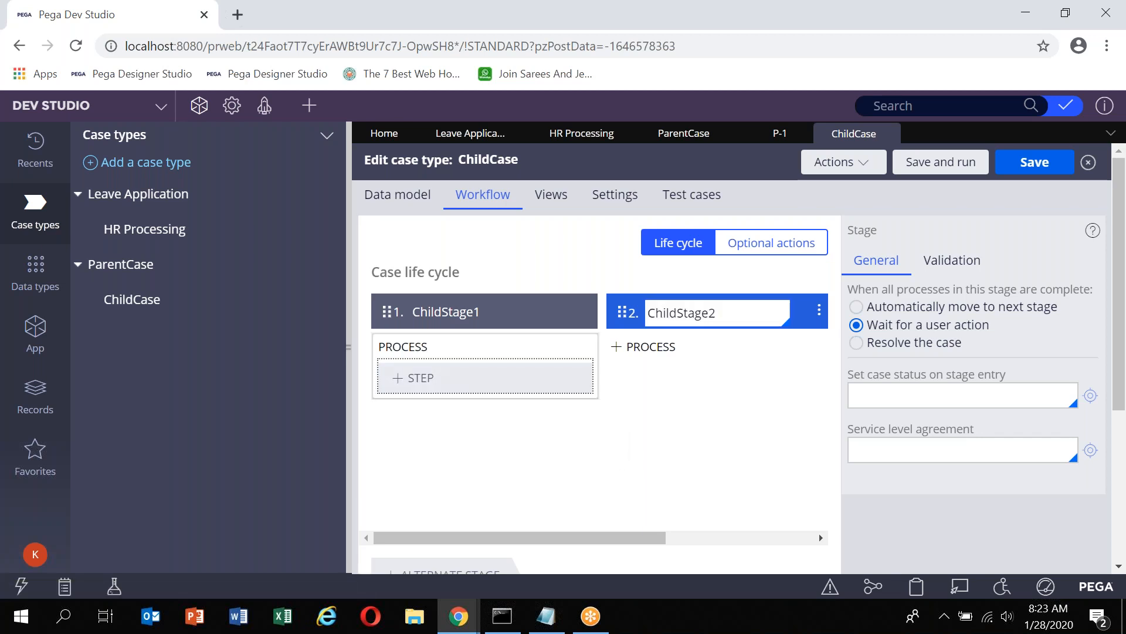
click(470, 353)
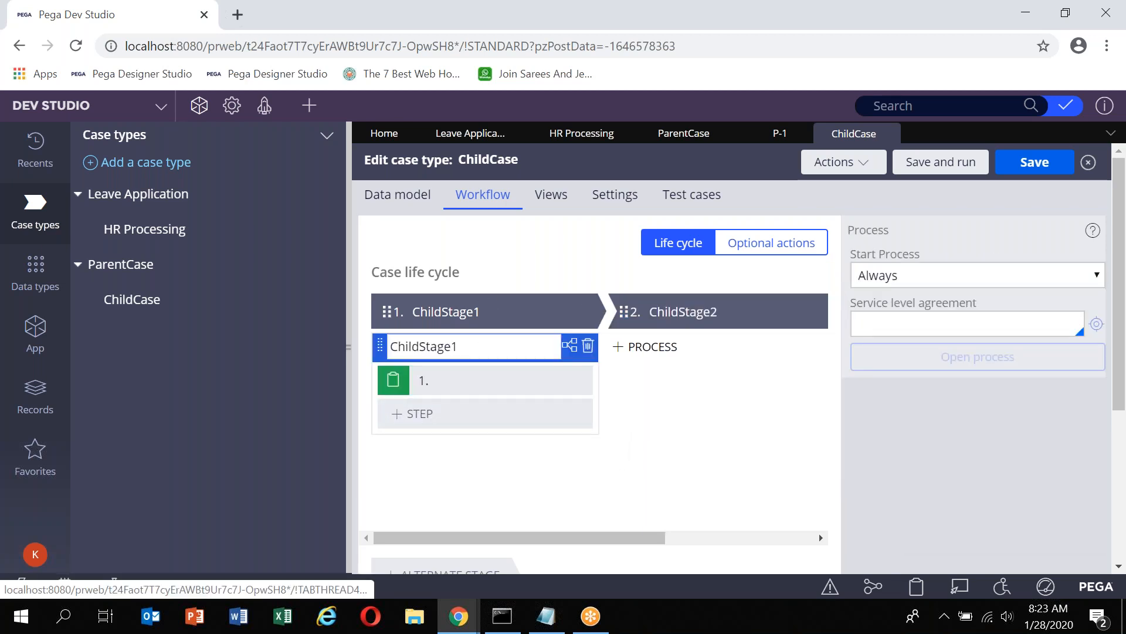
click(455, 347)
key(Left)
key(BackSpace)
key(BackSpace)
key(BackSpace)
key(BackSpace)
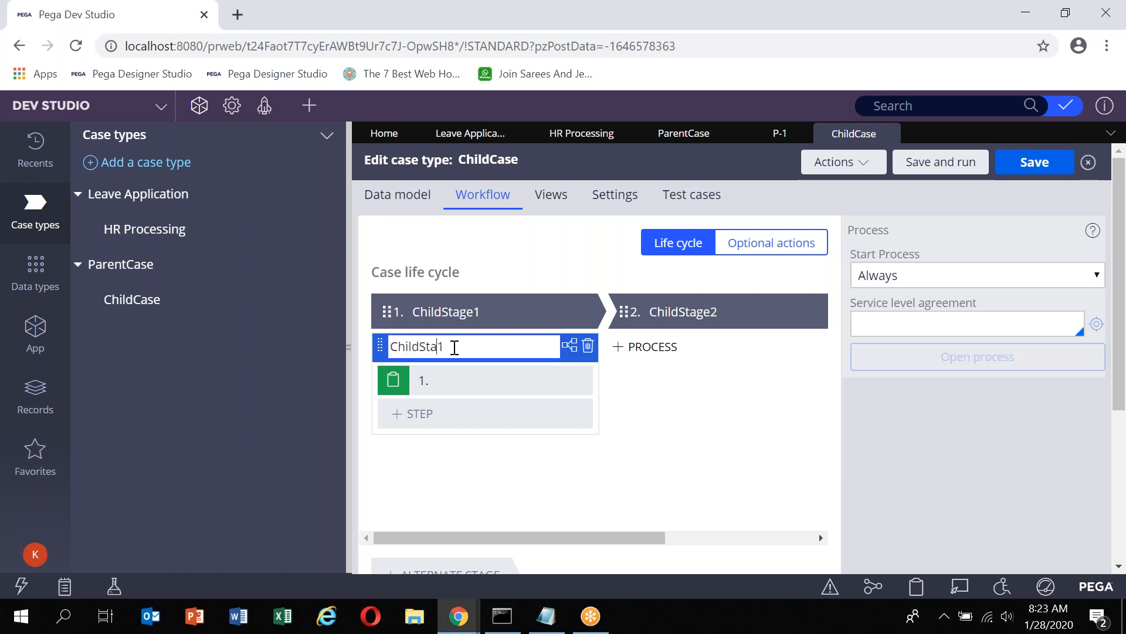
text(Process)
click(458, 380)
text(ChildAssignment1)
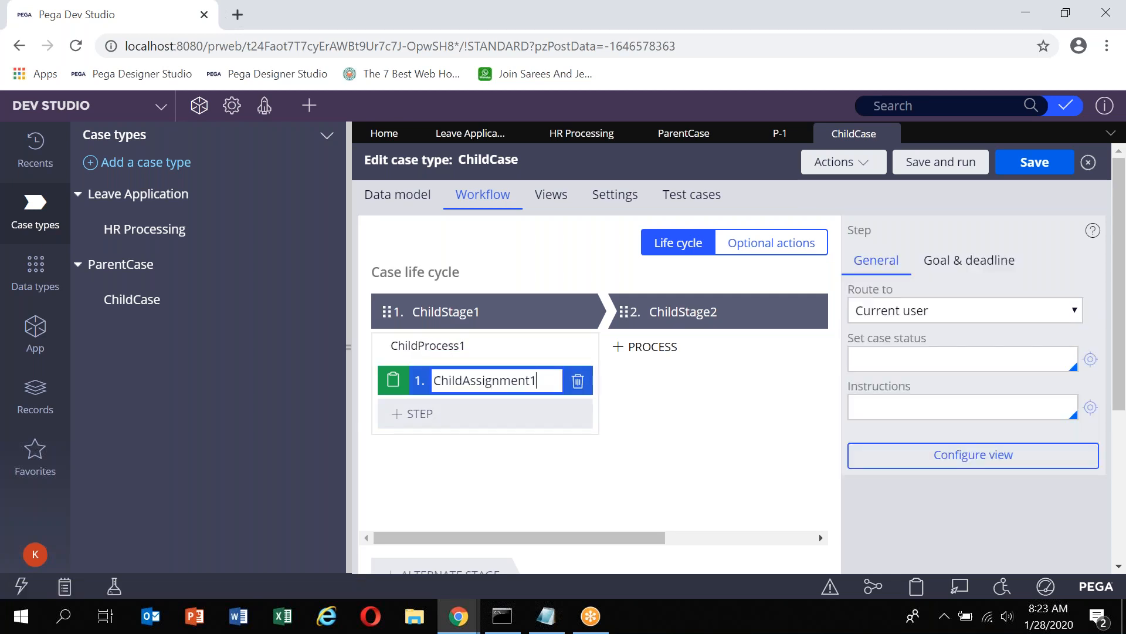
Add a process named ChildProcess2 to ChildStage2 with an assignment step named ChildAssignment2, and save the case type.
click(651, 346)
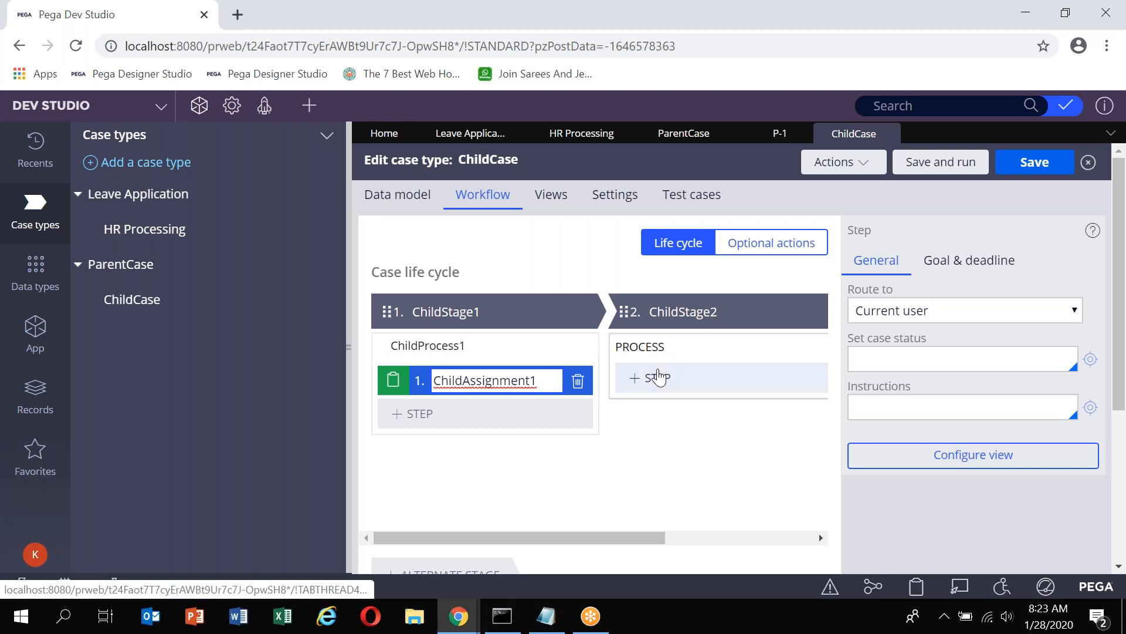
click(658, 377)
click(661, 437)
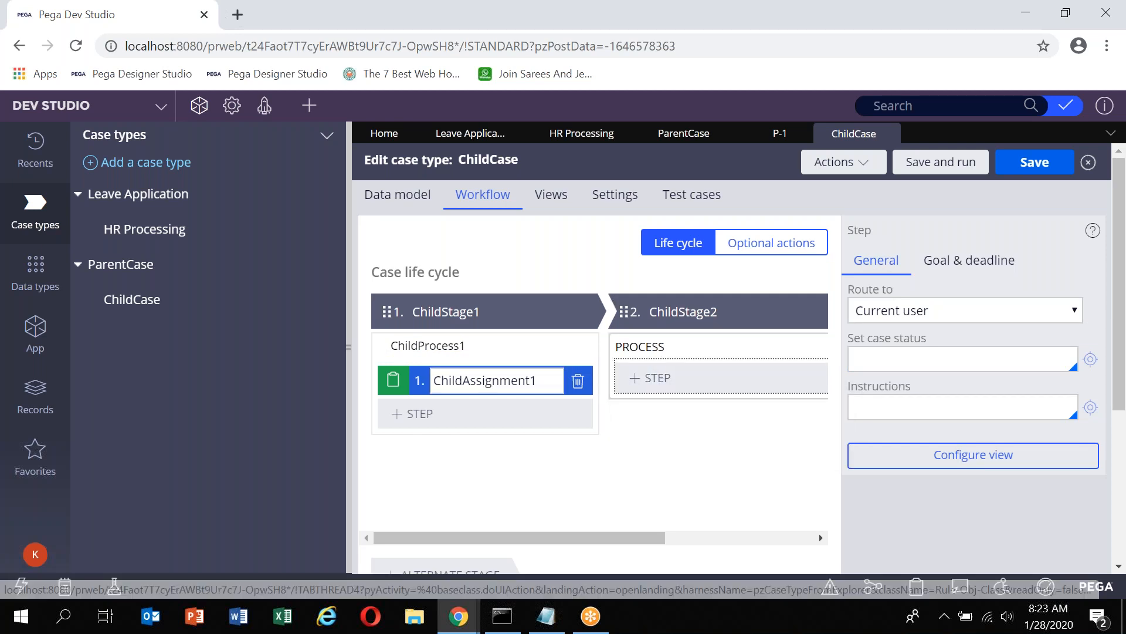
click(680, 348)
double_click(687, 346)
click(688, 347)
key(BackSpace)
key(BackSpace)
key(BackSpace)
key(BackSpace)
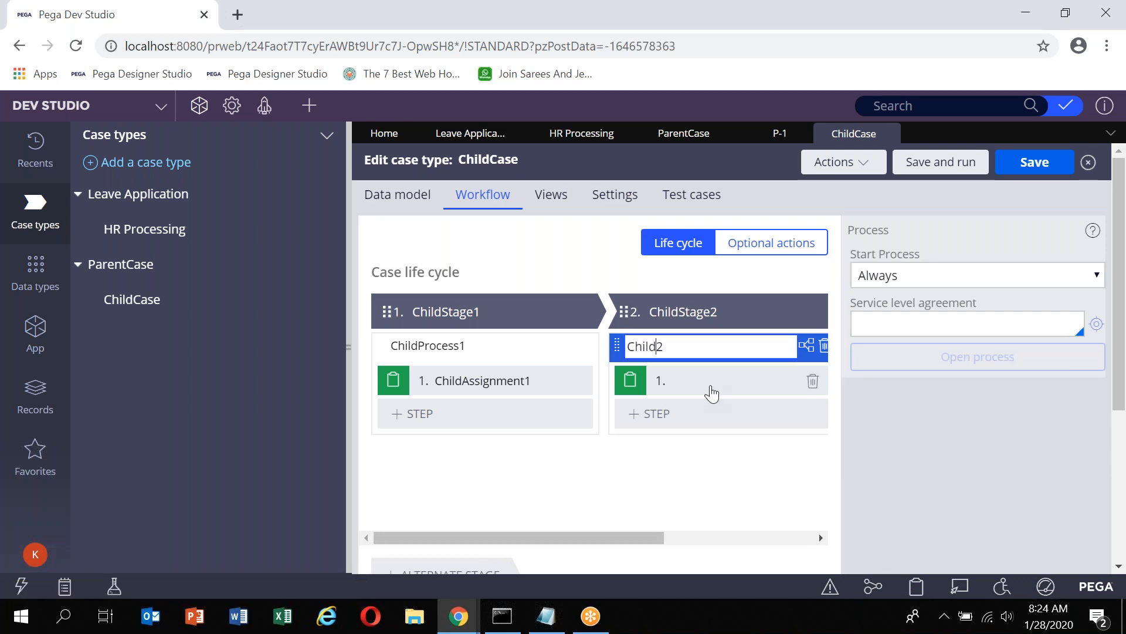
text(Process)
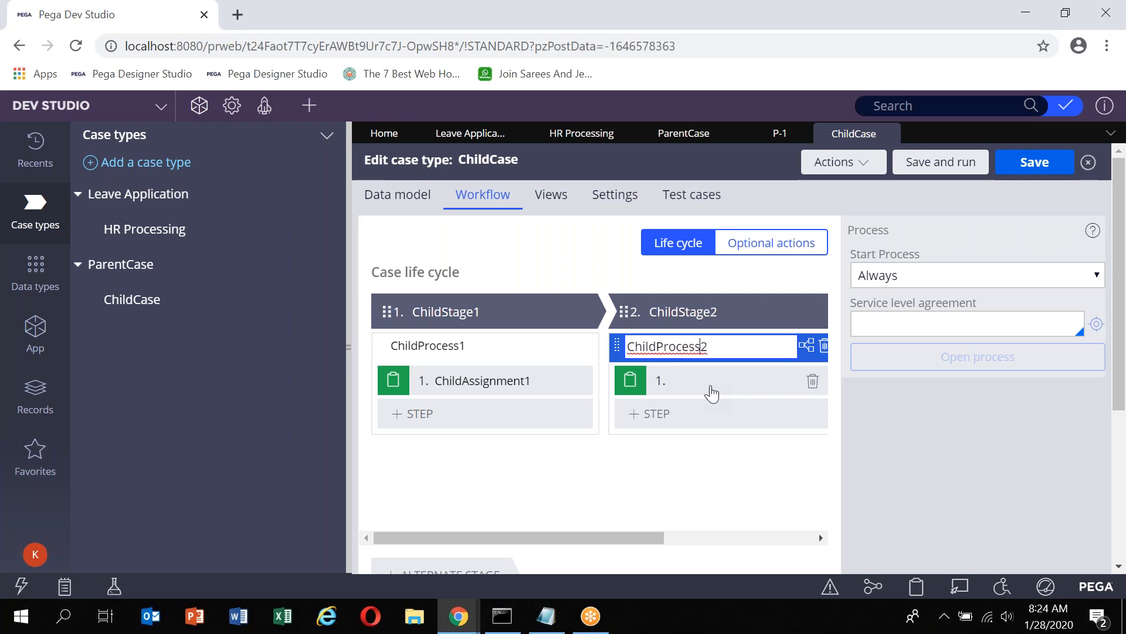
click(712, 393)
text(C)
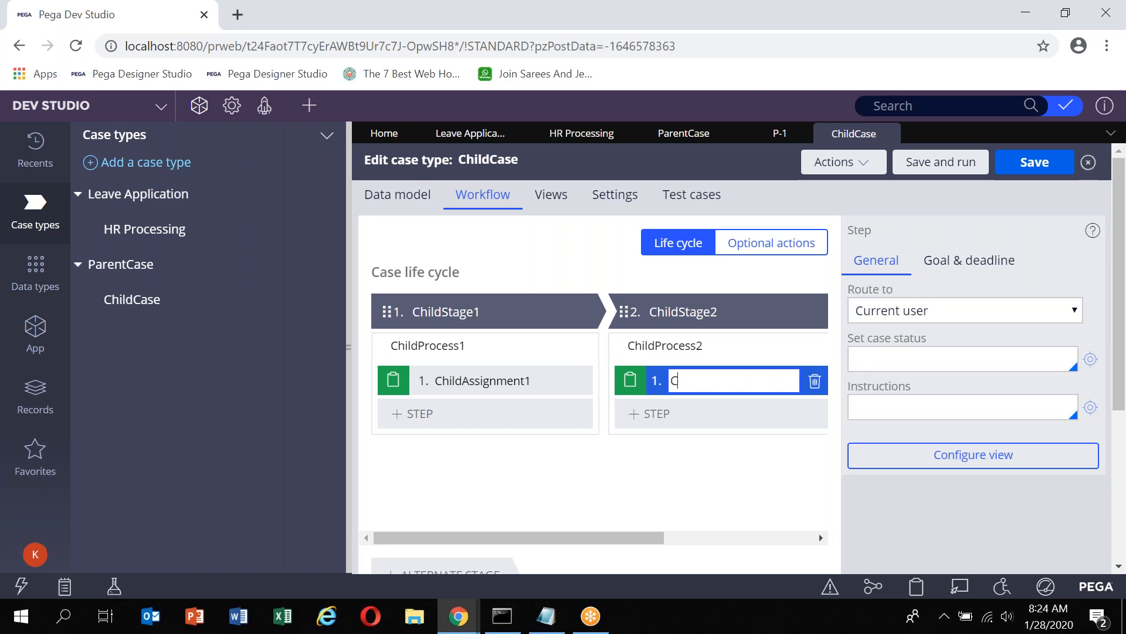
text(hildAssignment2)
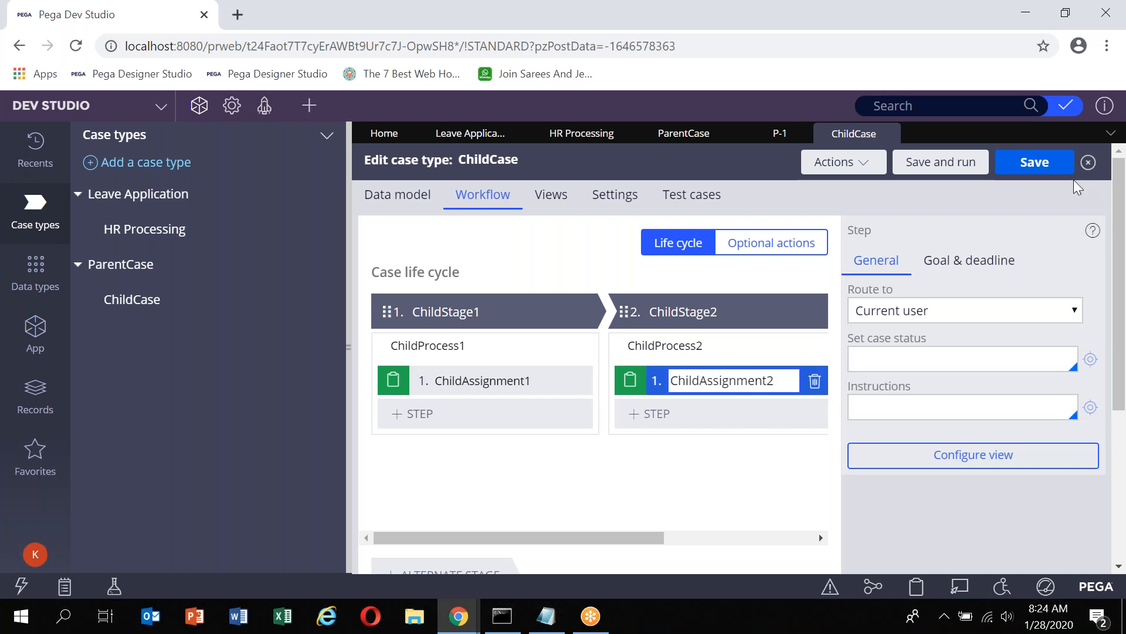
click(1048, 166)
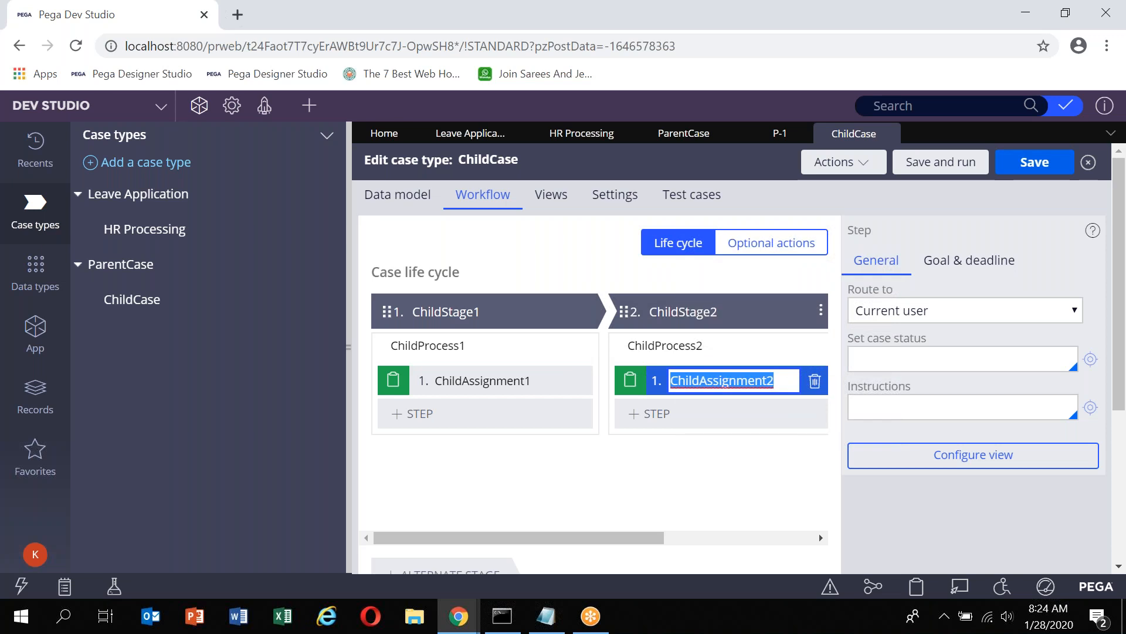
Review the Instantiation settings of ChildCase and save the case type.
click(615, 195)
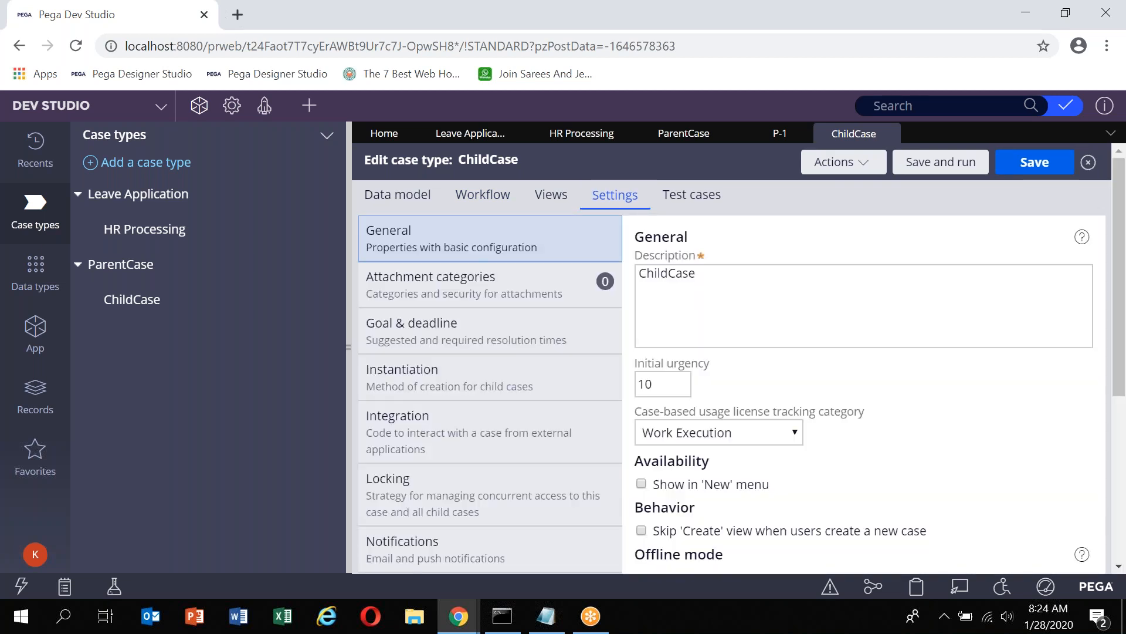
click(450, 388)
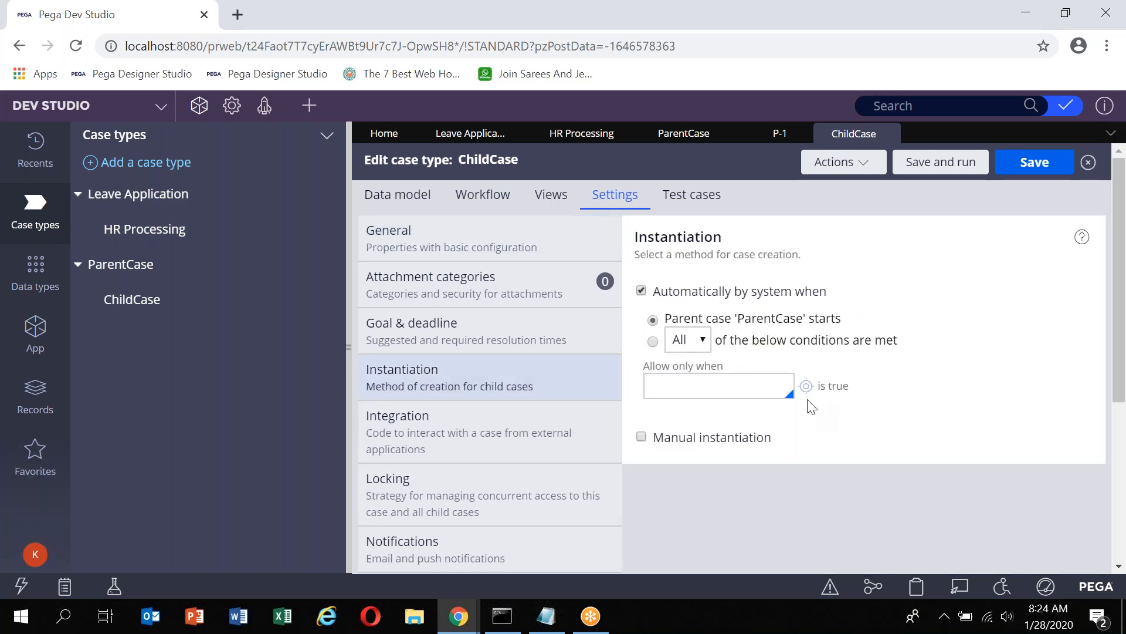
click(1035, 168)
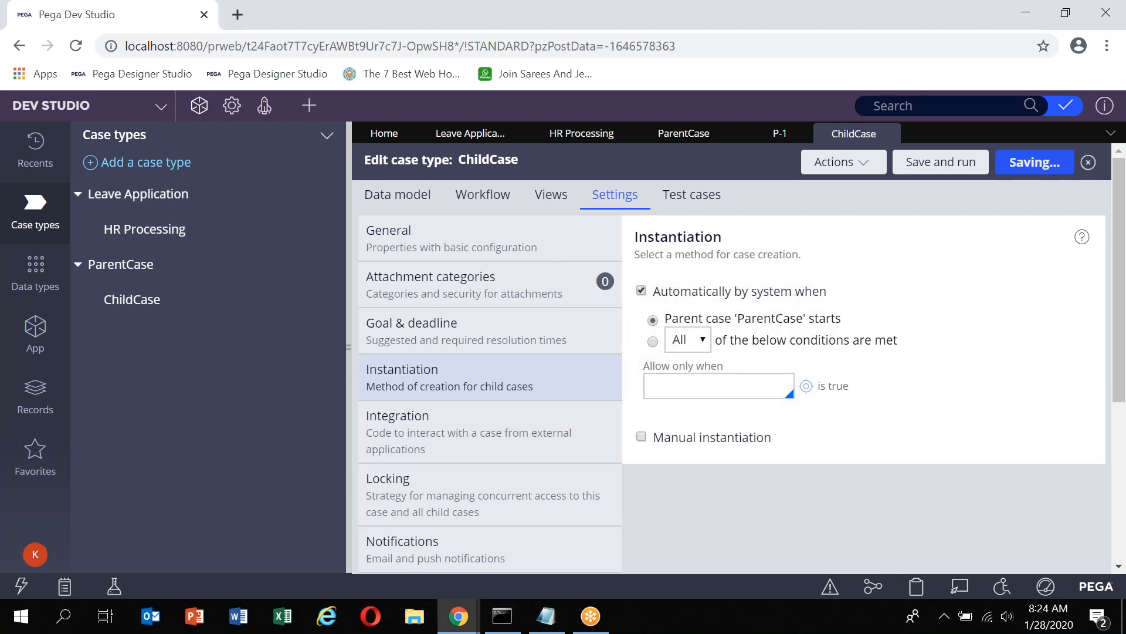
Close the P-1 case and review the life cycles of ChildCase and ParentCase.
click(698, 134)
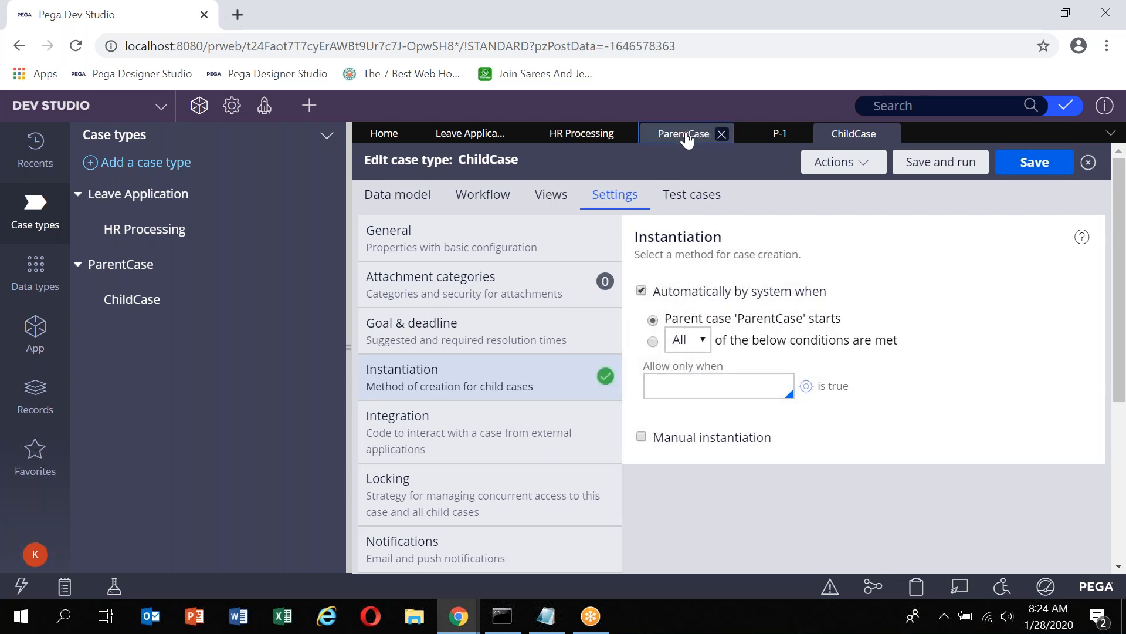
click(800, 134)
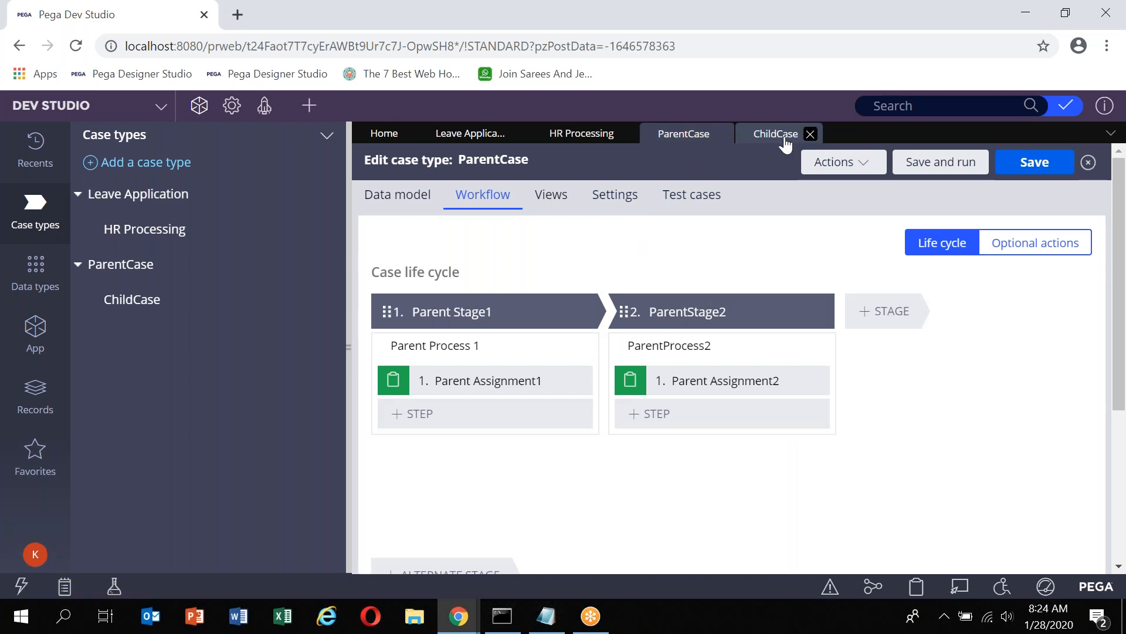
click(769, 140)
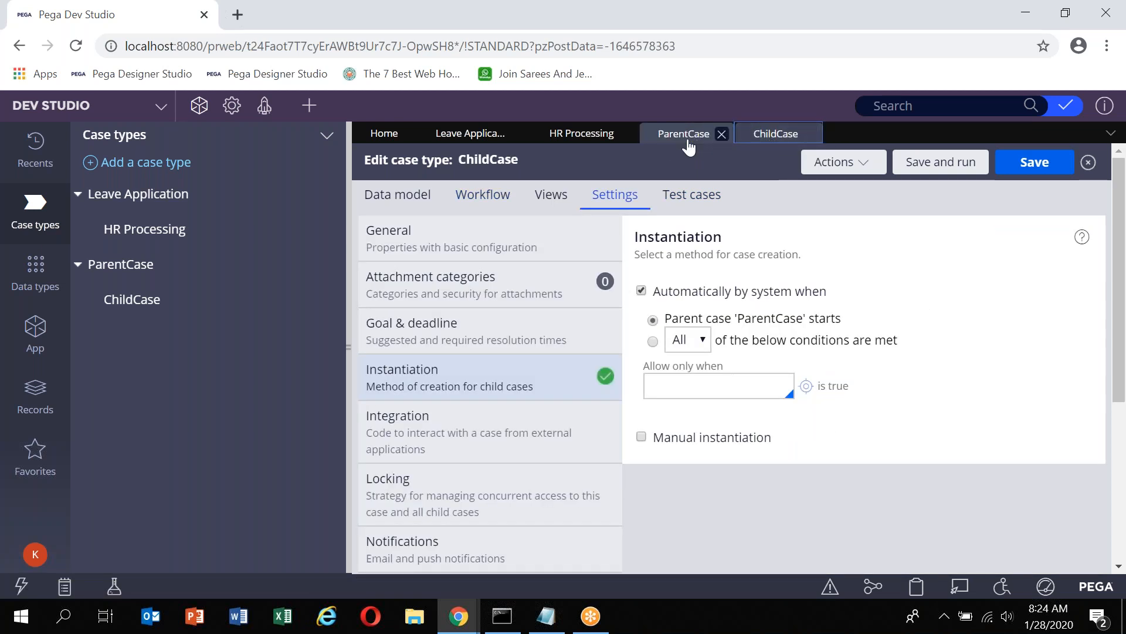
click(480, 203)
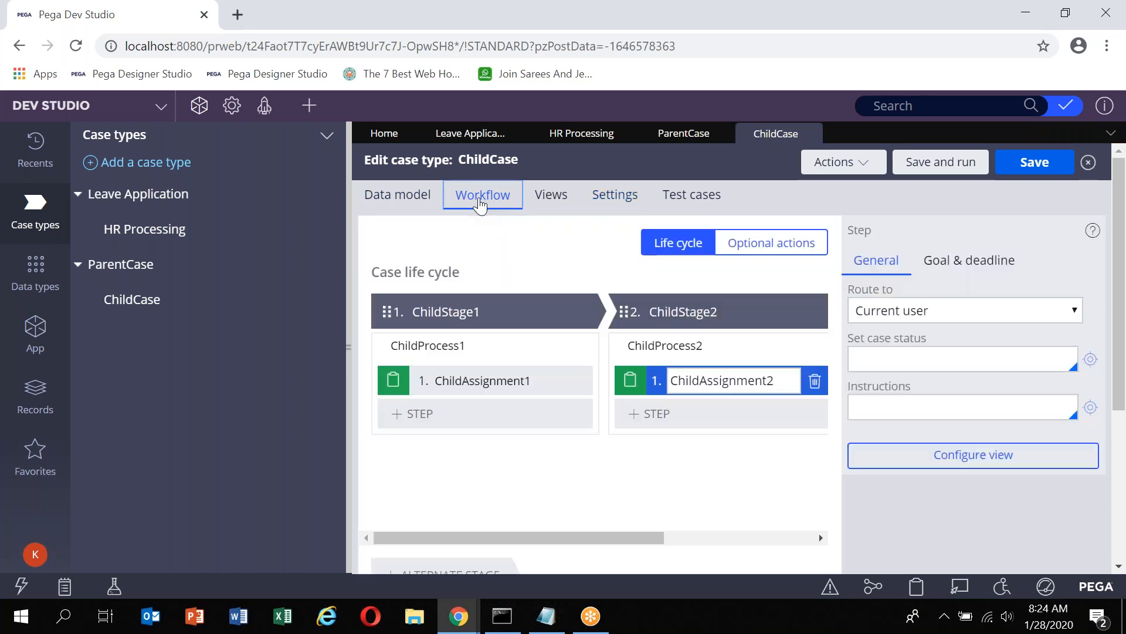
click(683, 134)
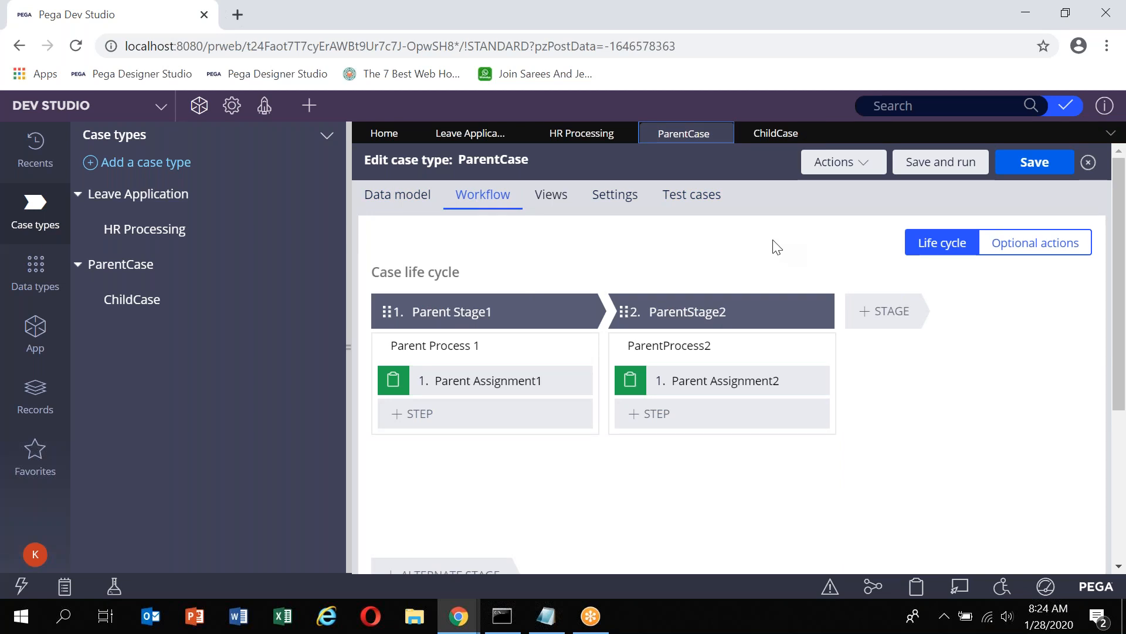
Switch to Notepad and add a ParentCase line with an indented ChildCase line below the Case Dependency note.
key(alt+Tab)
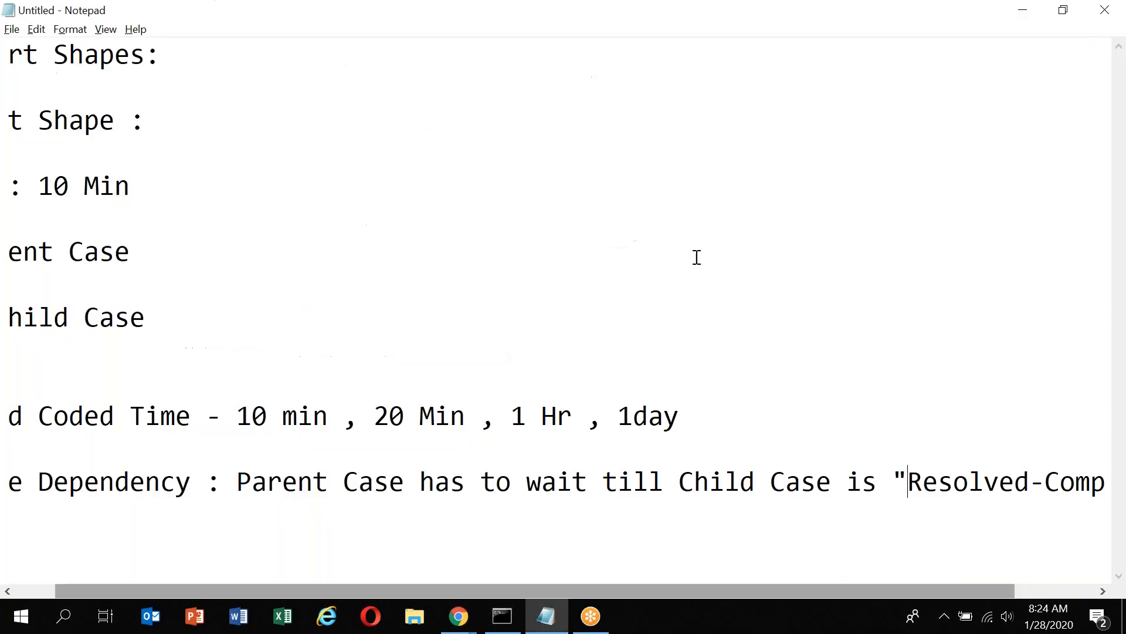
scroll(443, 478, right, 2)
scroll(442, 478, left, 3)
click(127, 564)
key(End)
key(Return)
key(Return)
text(Pare)
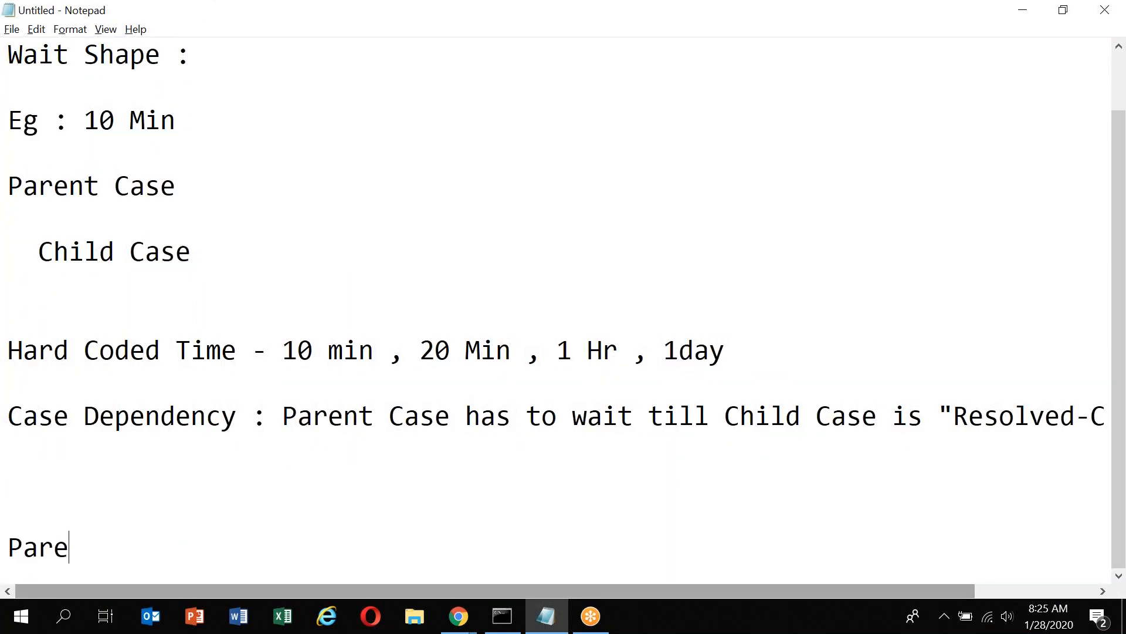
text(ntCase)
key(Return)
key(BackSpace)
key(BackSpace)
text(se)
key(Return)
text(C)
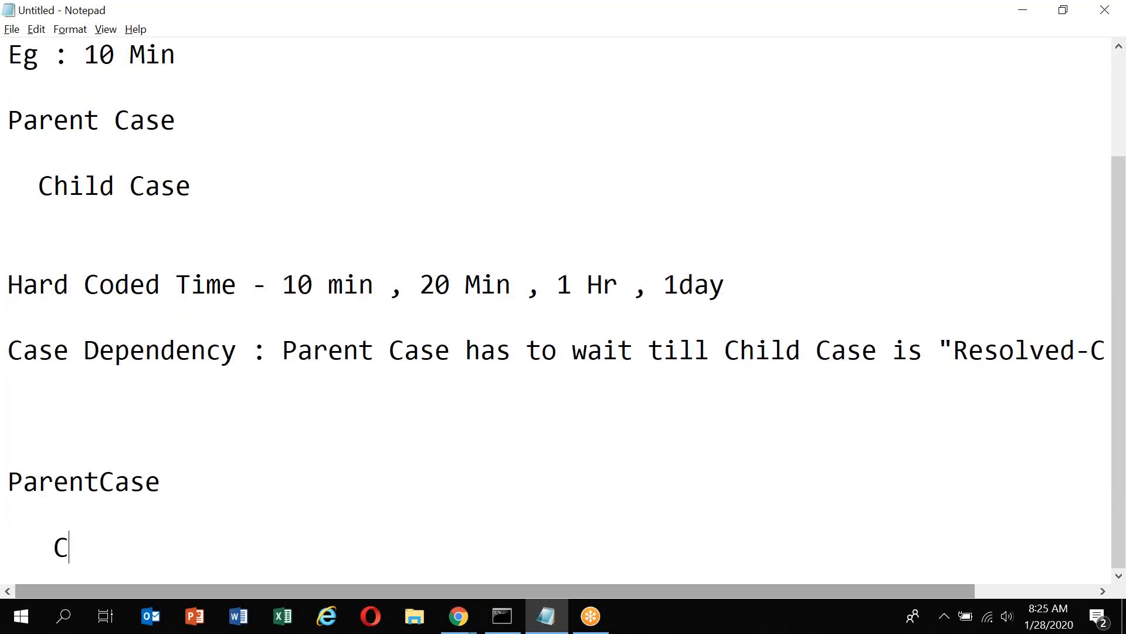
text(hildCase)
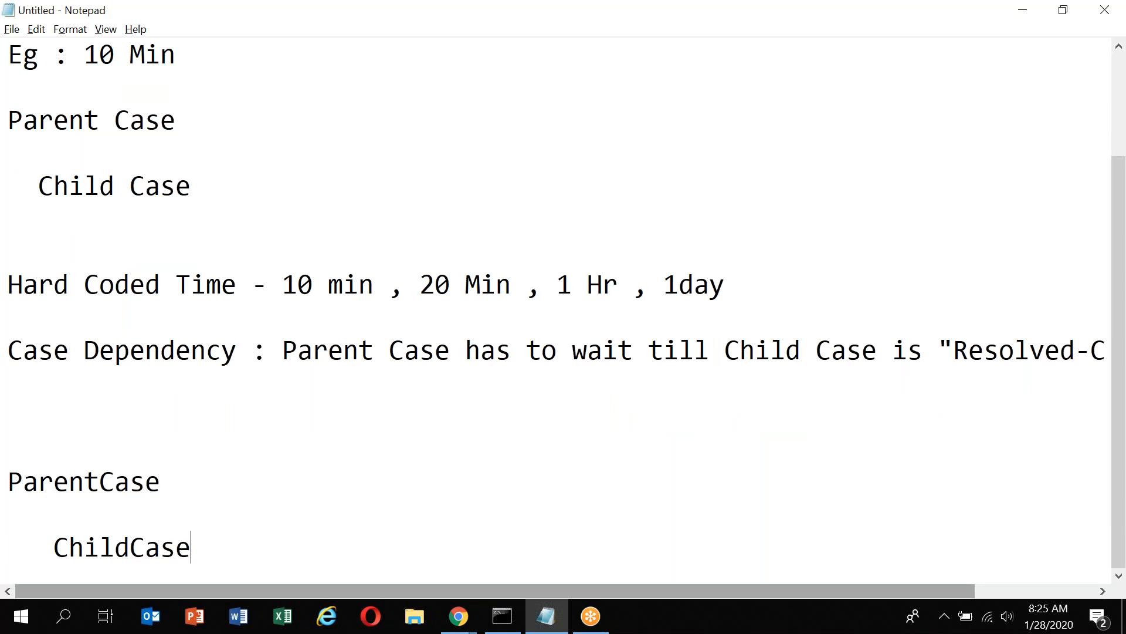
Append ": Wait(Child is resolvedCompleted)" to the new ParentCase line and highlight the word ParentCase.
click(204, 472)
text(: Wait)
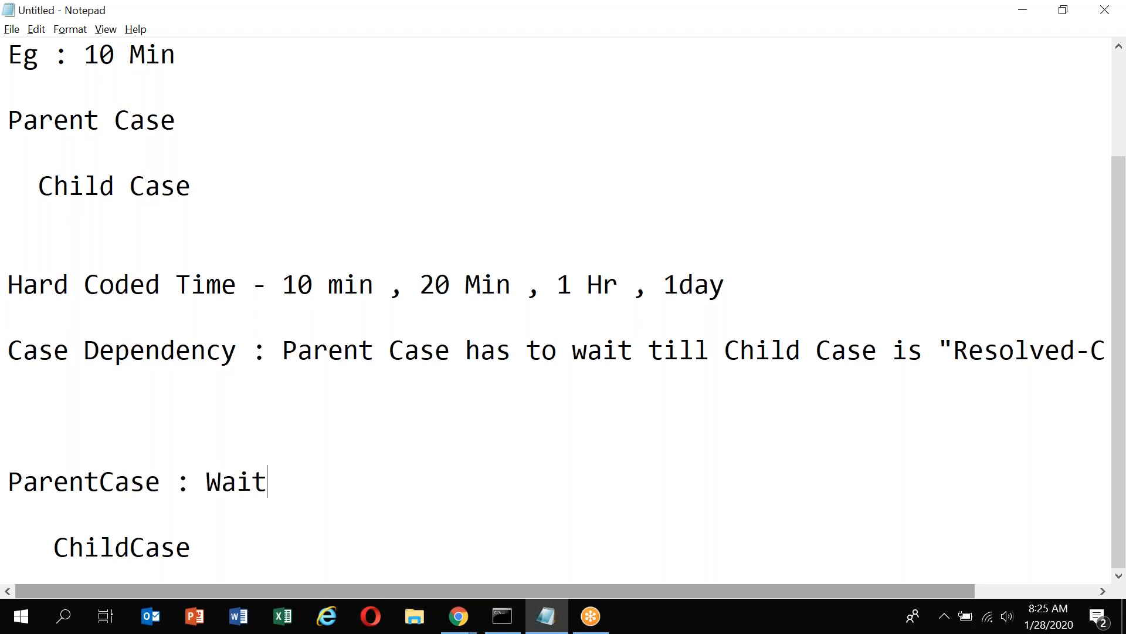
text(()Child is )
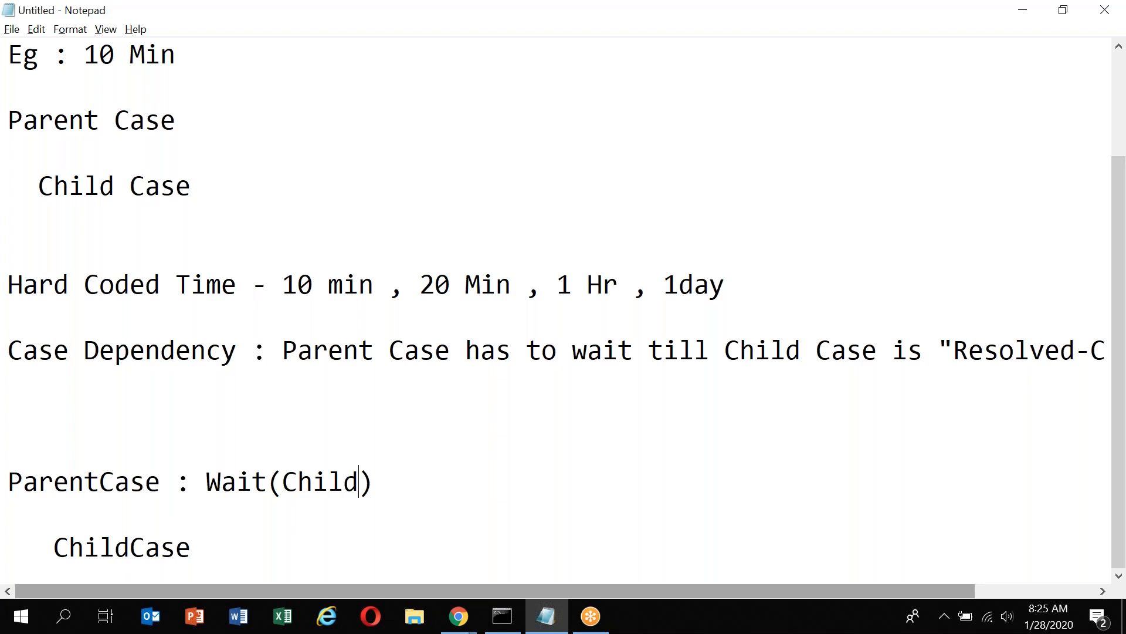
text(resi)
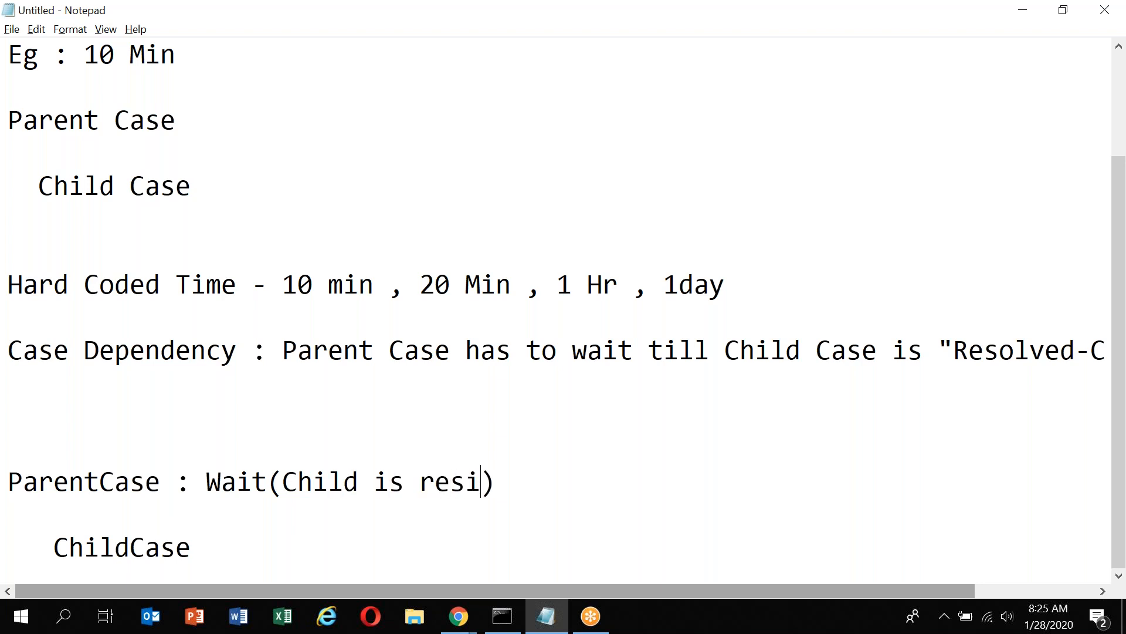
key(BackSpace)
text(olvedCom)
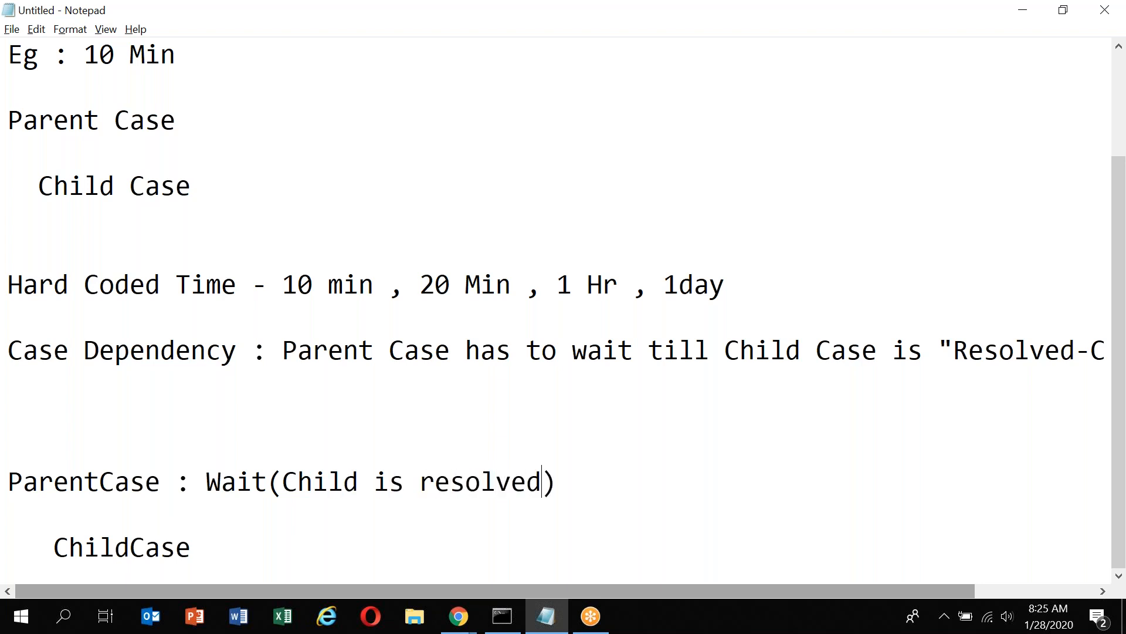
text(pleted)
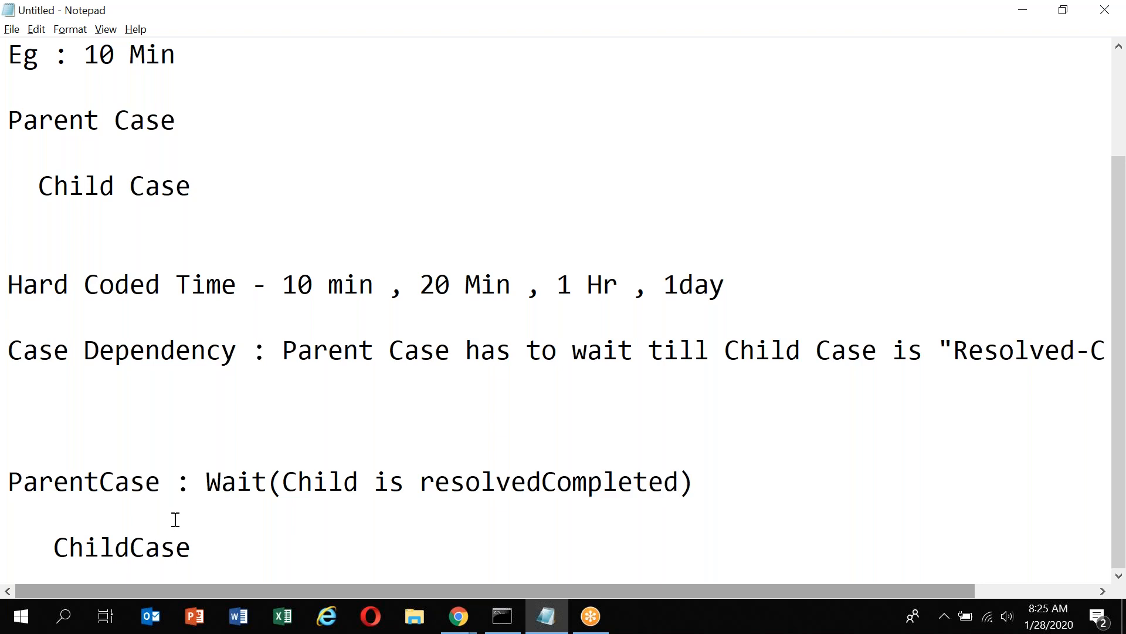
double_click(109, 483)
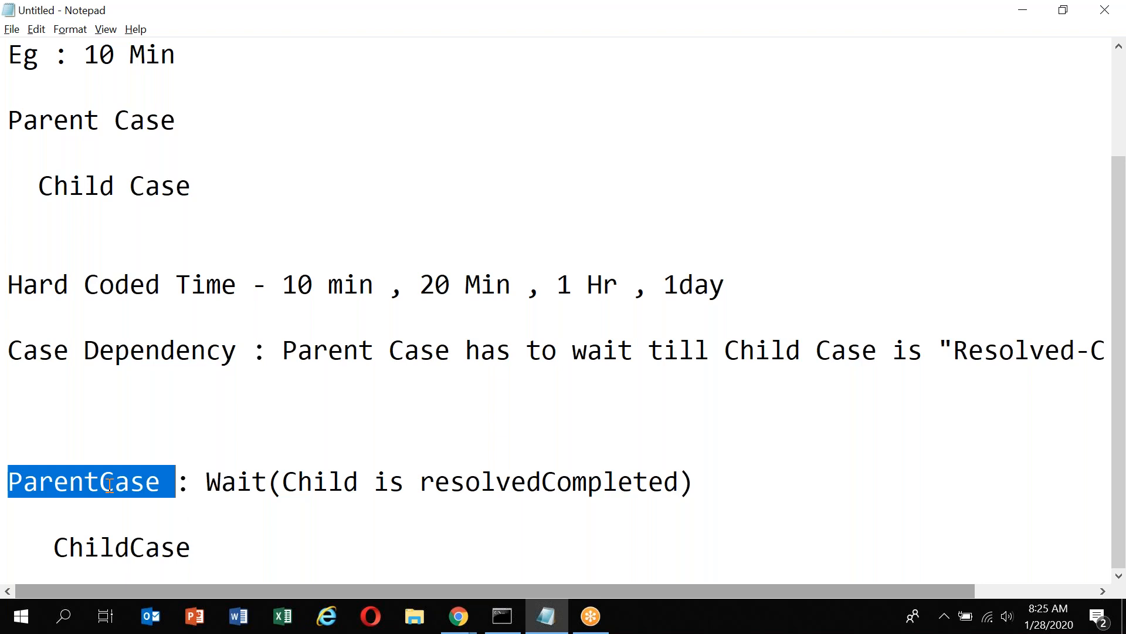
click(113, 540)
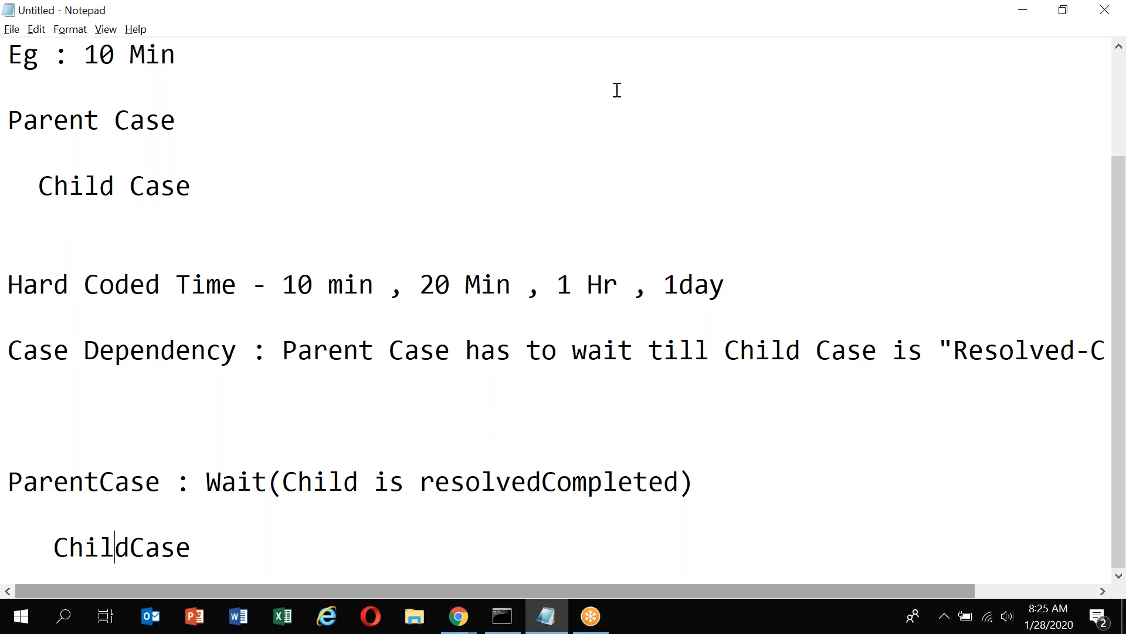
click(807, 25)
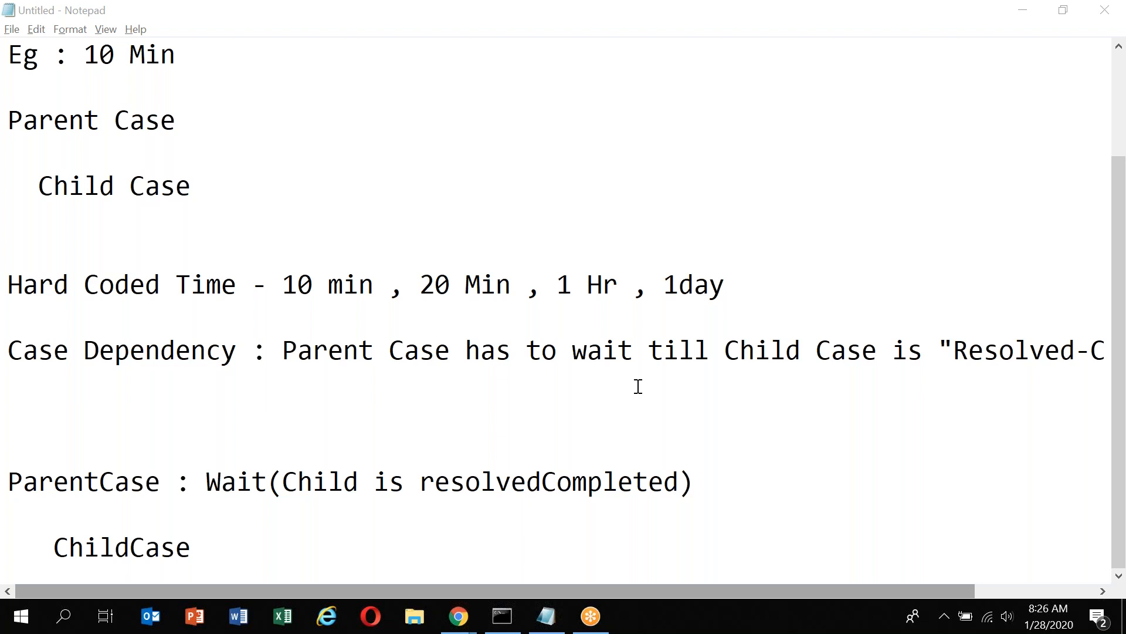
Switch to Pega Dev Studio and add a Wait step from the automations after Parent Assignment1 in ParentCase.
key(alt+Tab)
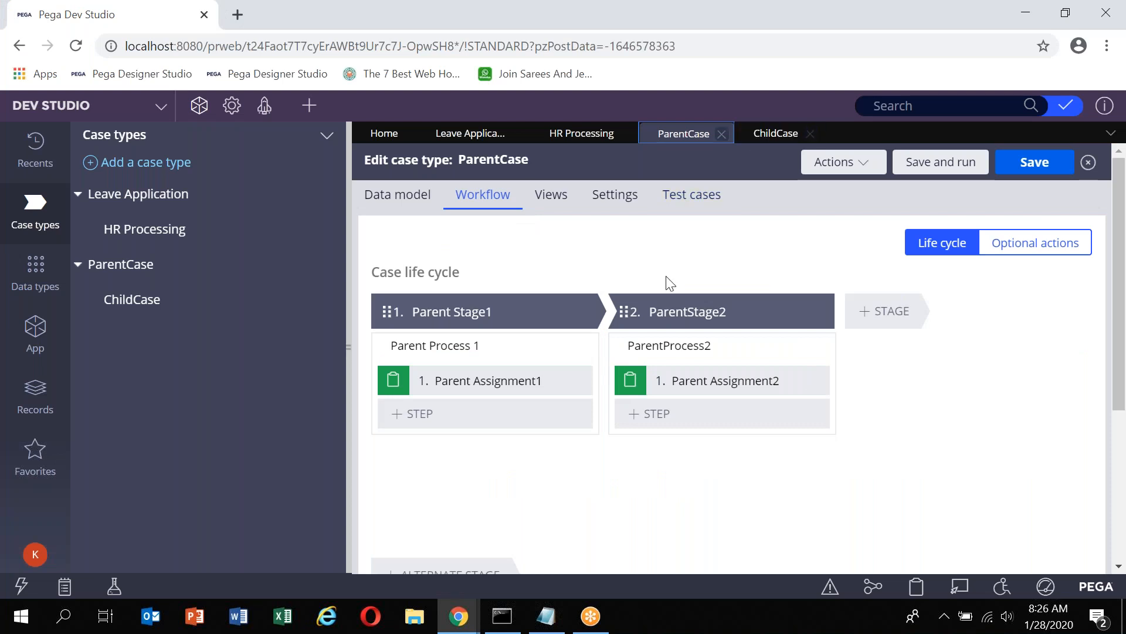
mouse_move(580, 312)
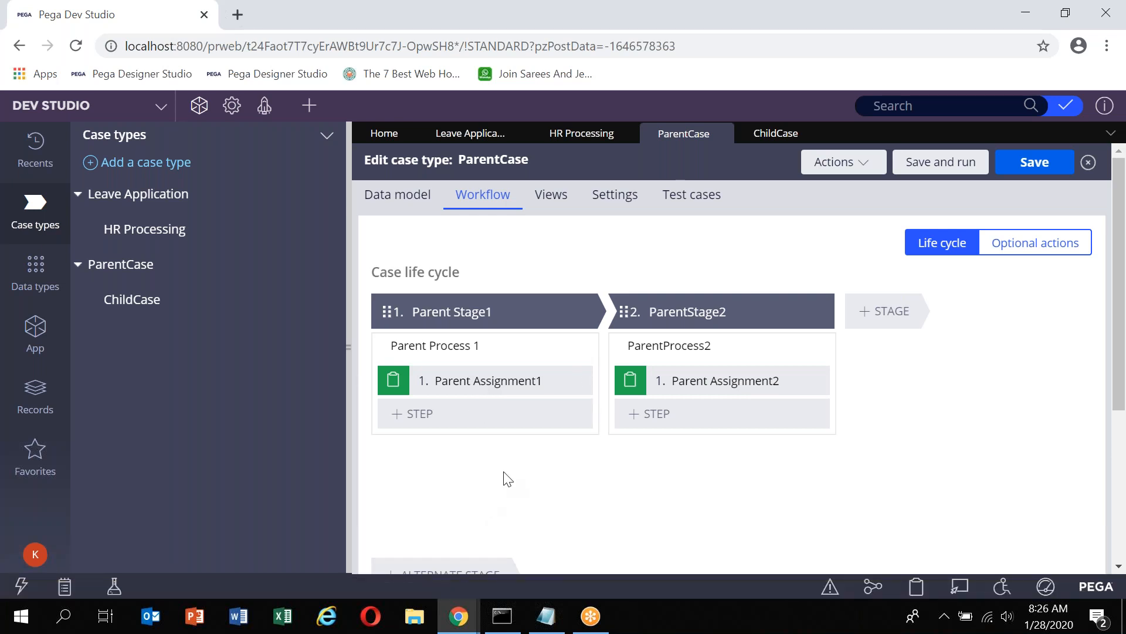
click(452, 393)
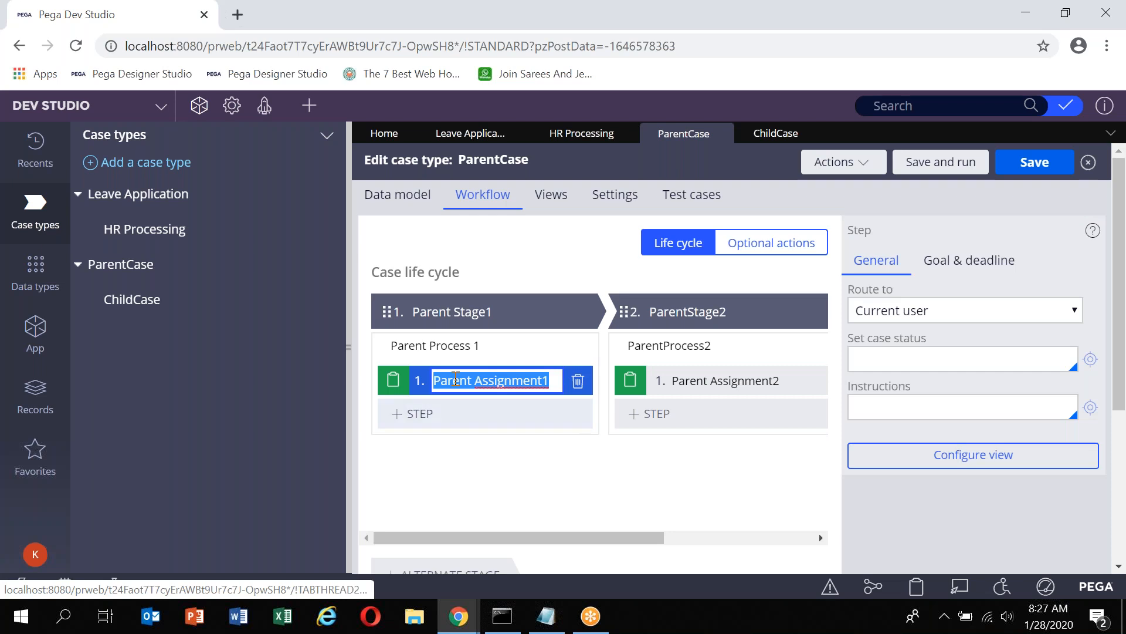
click(419, 418)
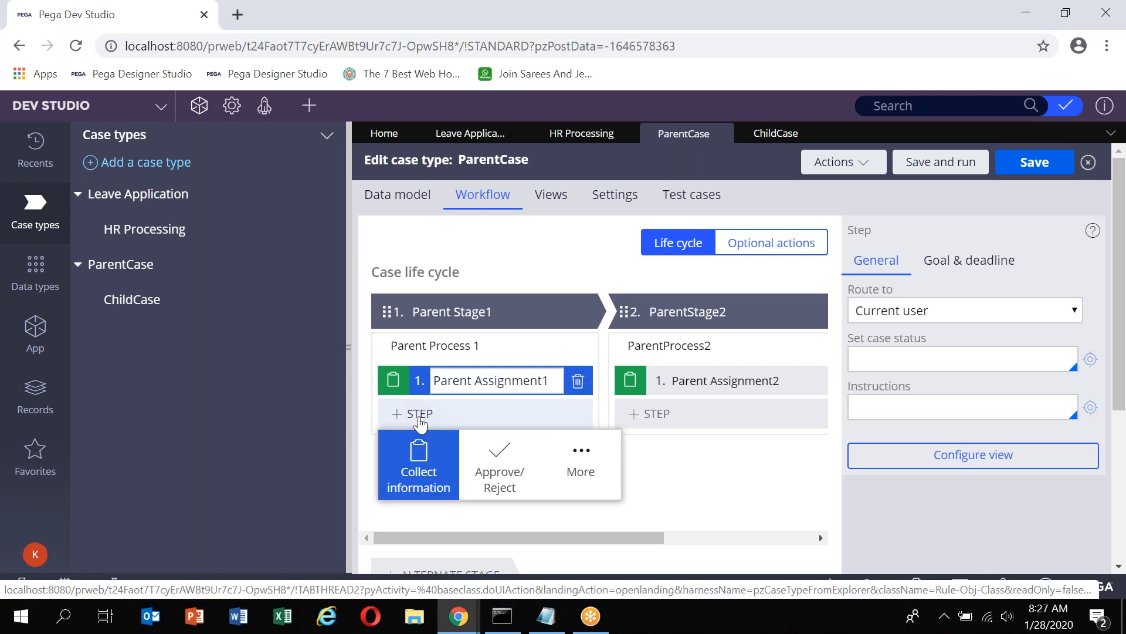
click(571, 467)
scroll(507, 512, down, 1)
scroll(508, 513, down, 3)
click(466, 370)
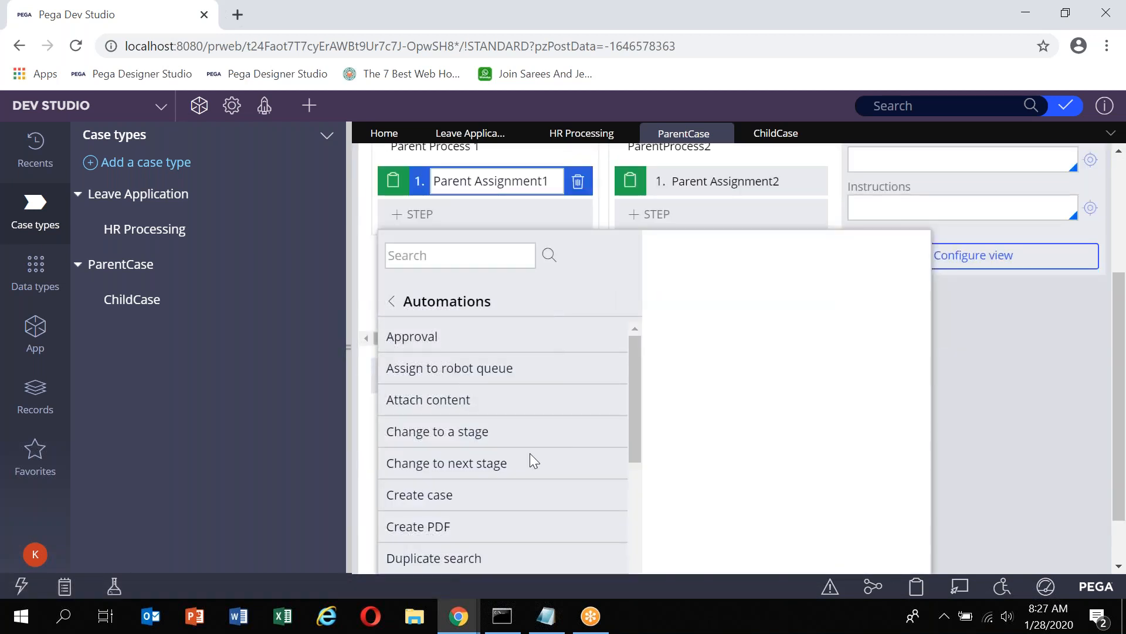
scroll(530, 453, down, 5)
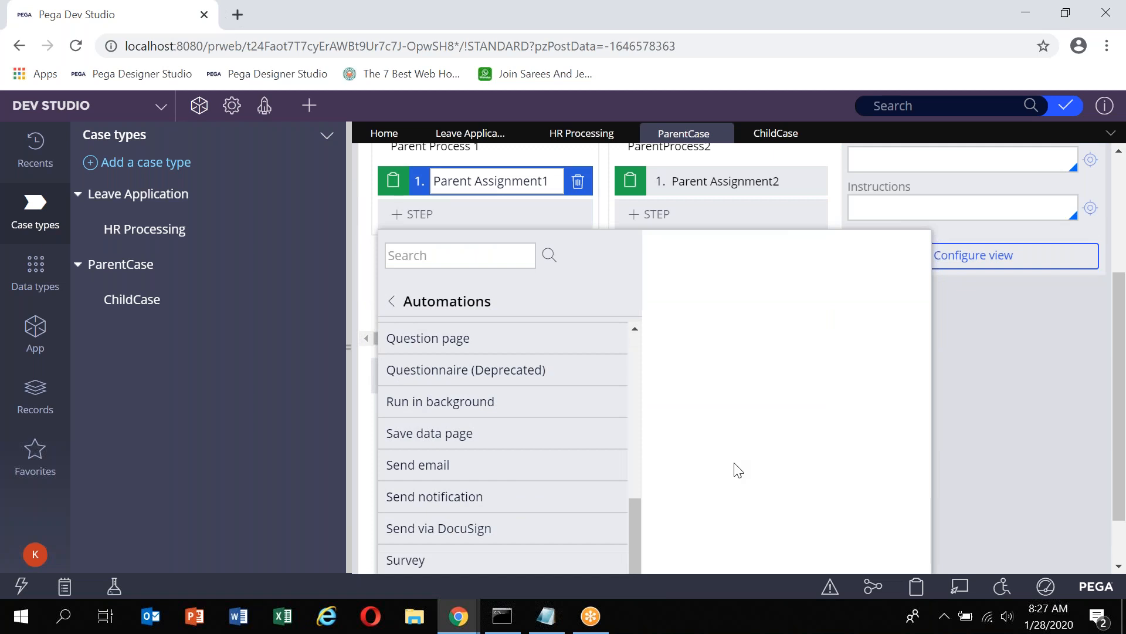
scroll(737, 469, down, 1)
click(502, 562)
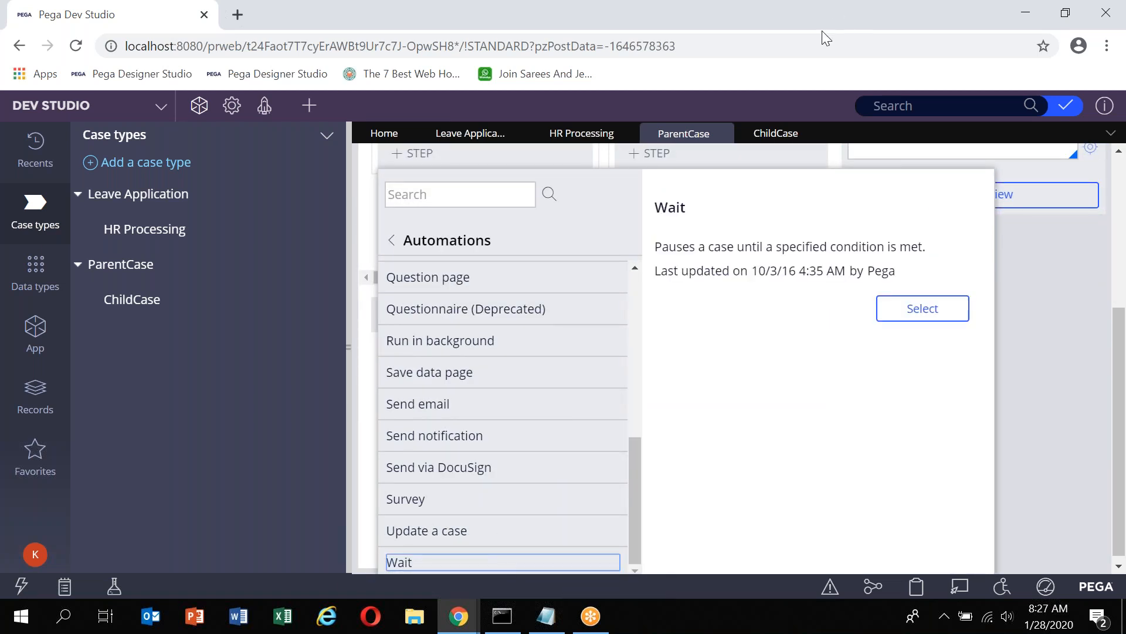
click(816, 50)
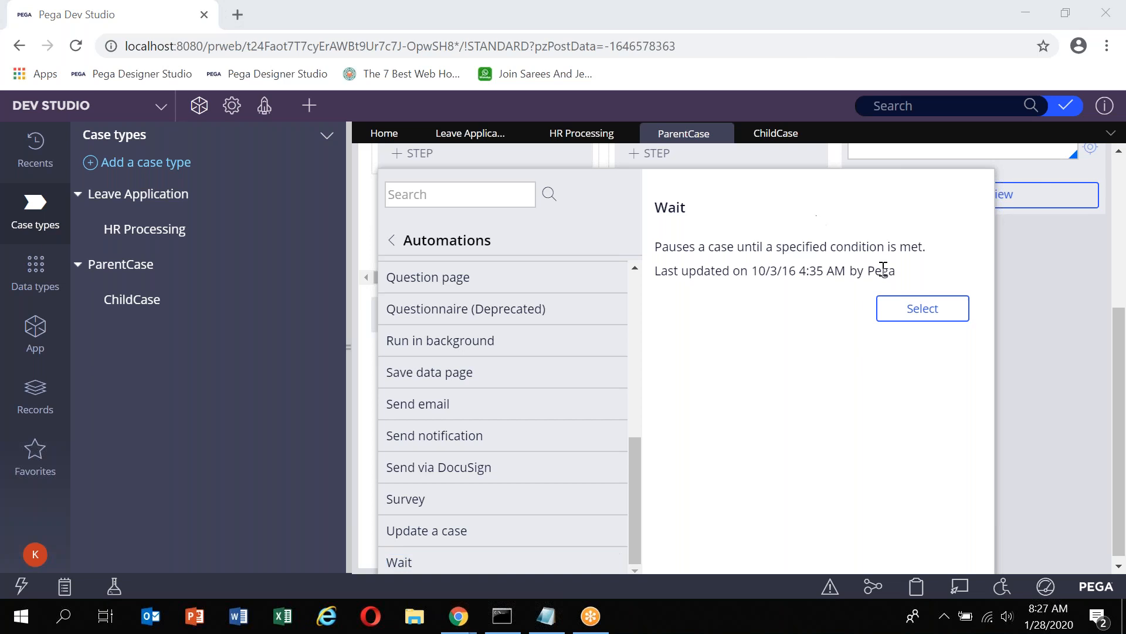
click(904, 316)
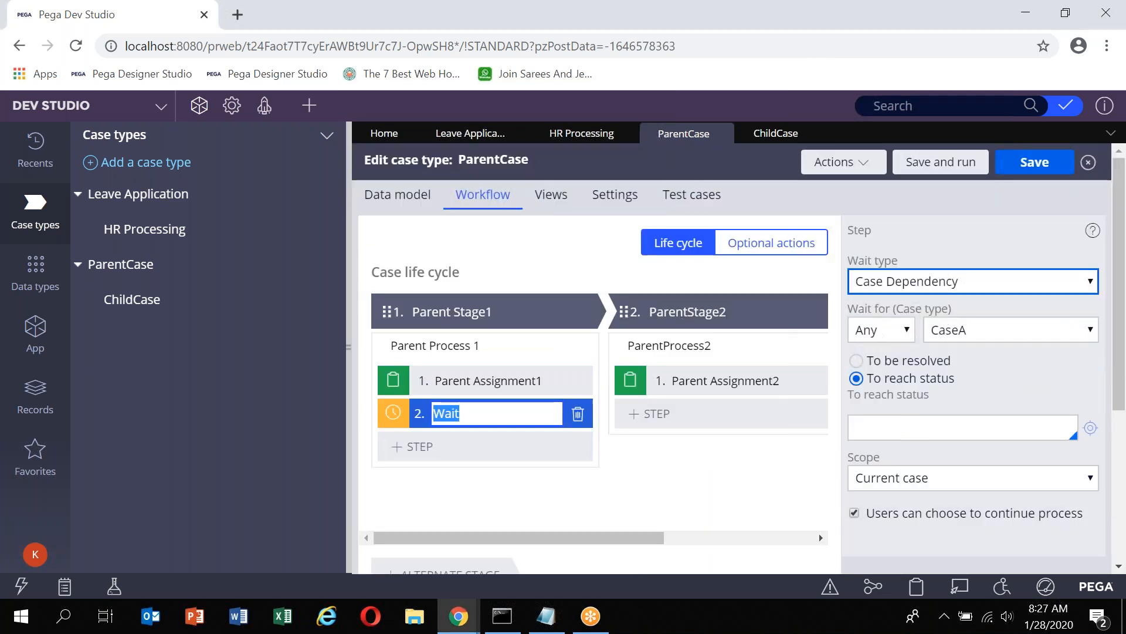
Configure the Wait step as a Case Dependency on ChildCase with the condition To be resolved.
click(882, 282)
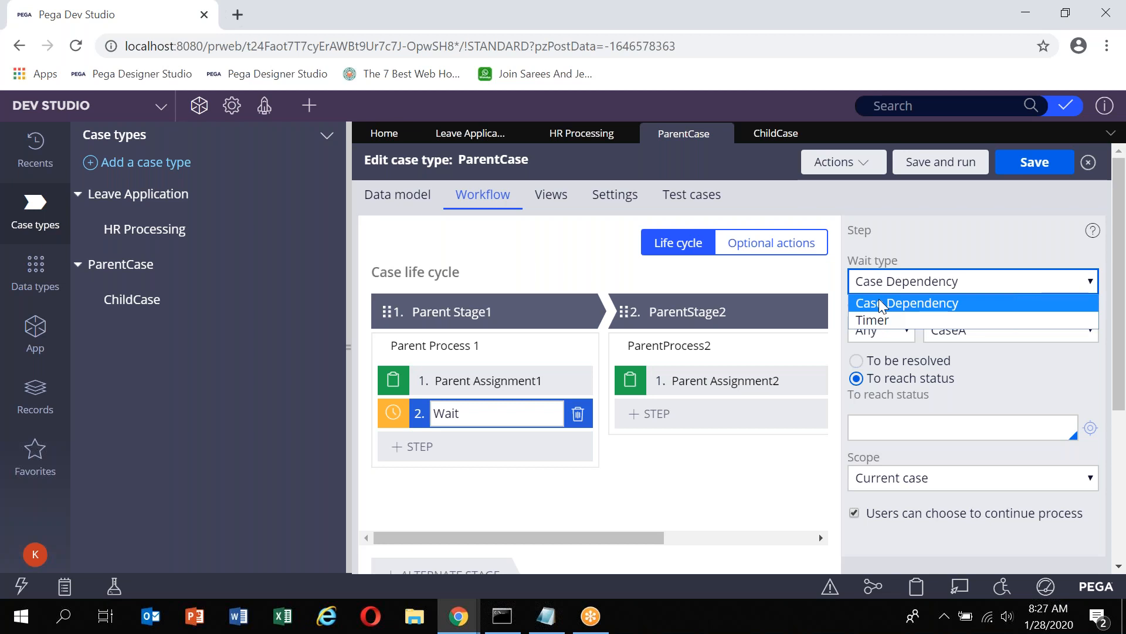
click(880, 303)
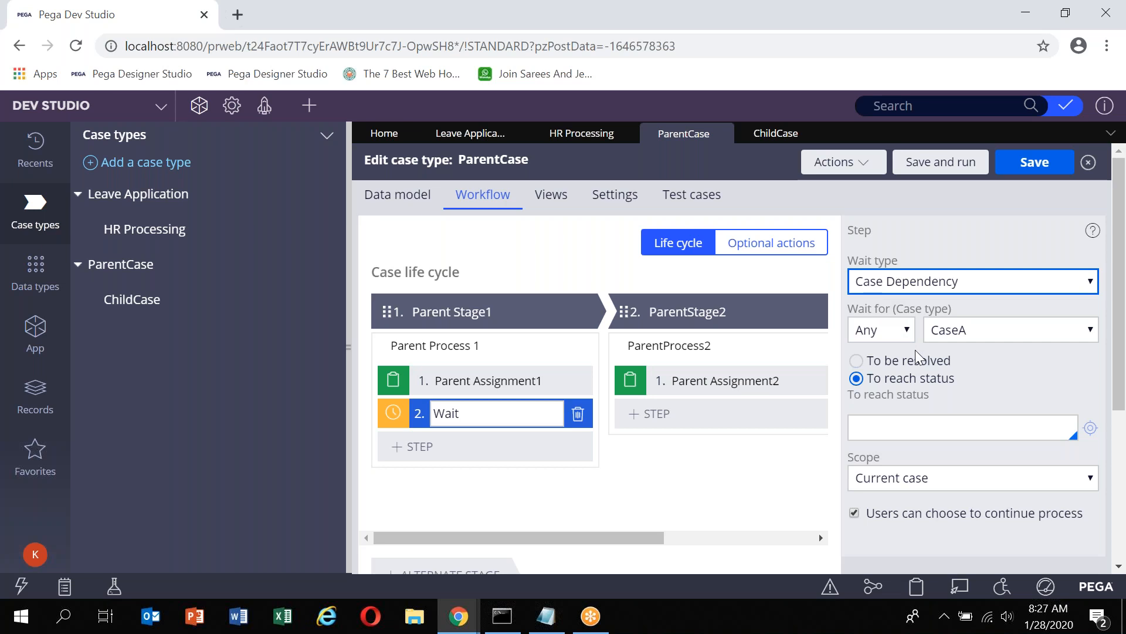
click(960, 339)
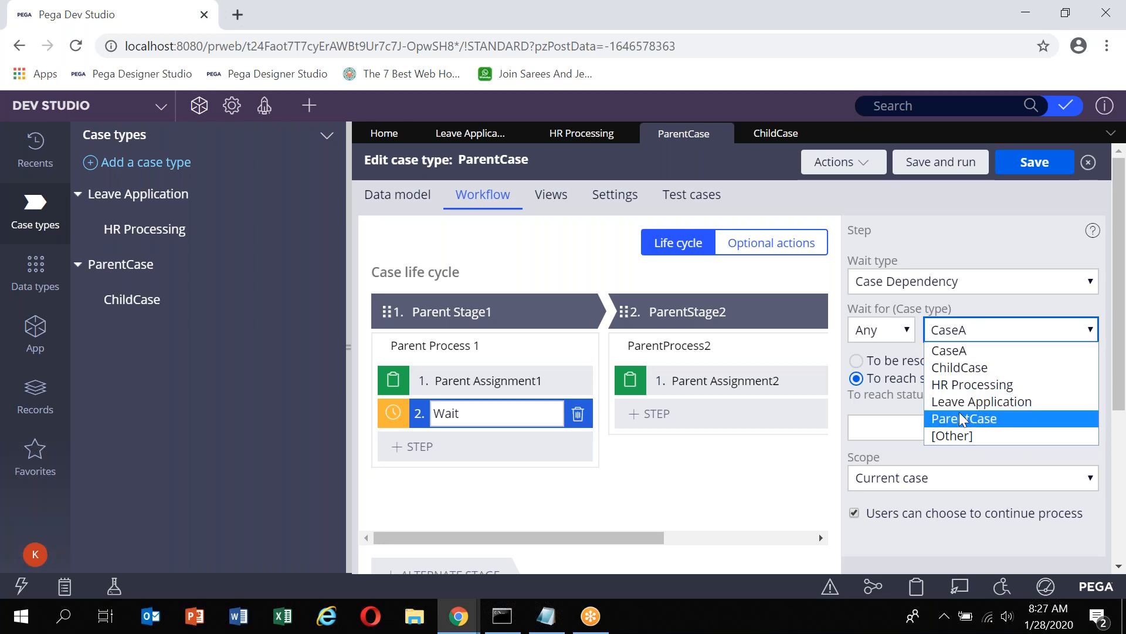
click(959, 368)
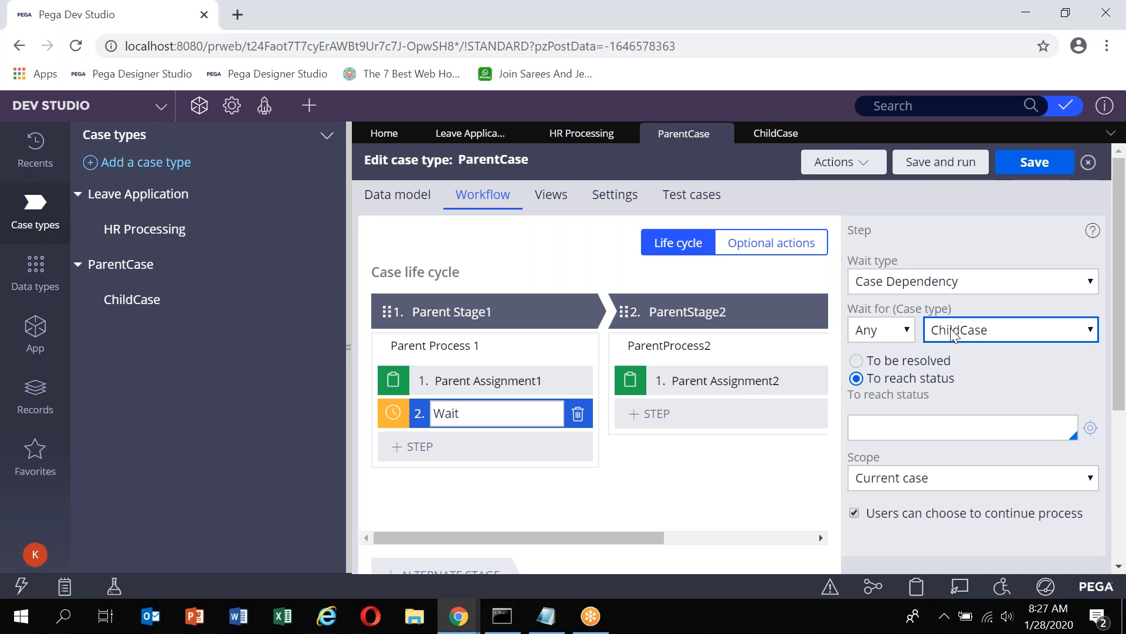
click(917, 363)
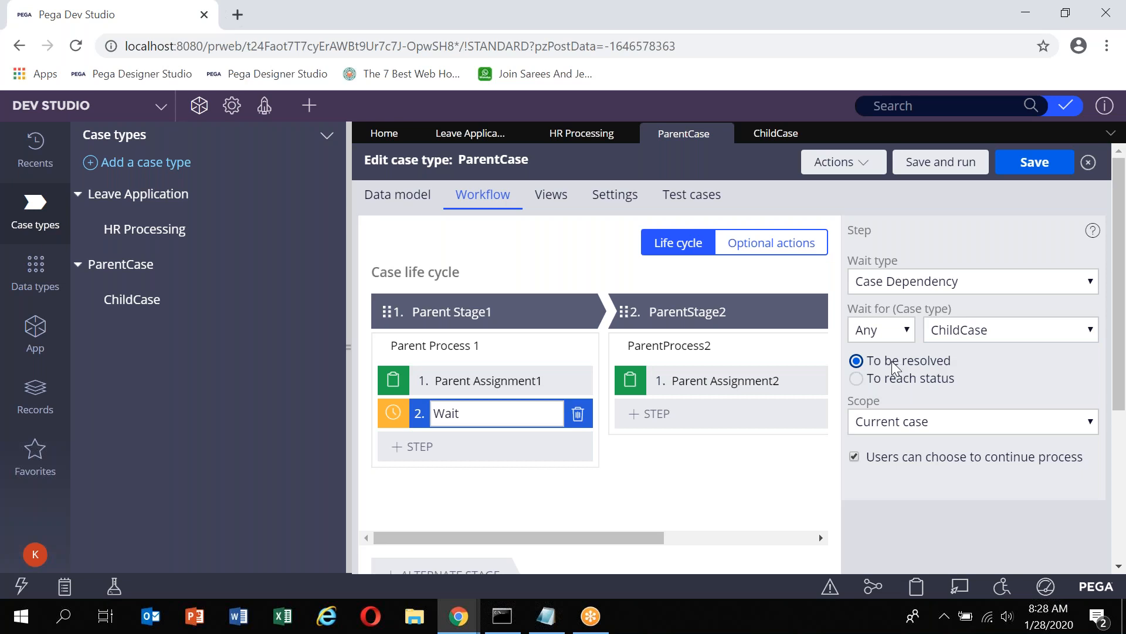
Switch to Notepad to highlight "resolvedCompleted" in the ParentCase line, and return to Dev Studio.
key(alt+Tab)
double_click(525, 492)
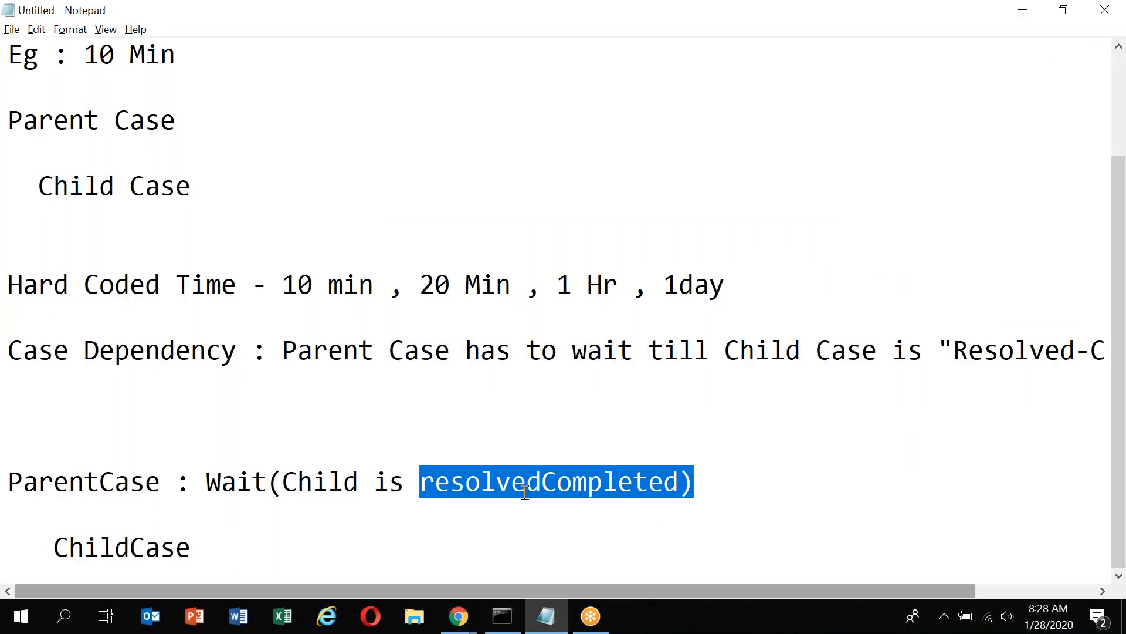
key(alt+Tab)
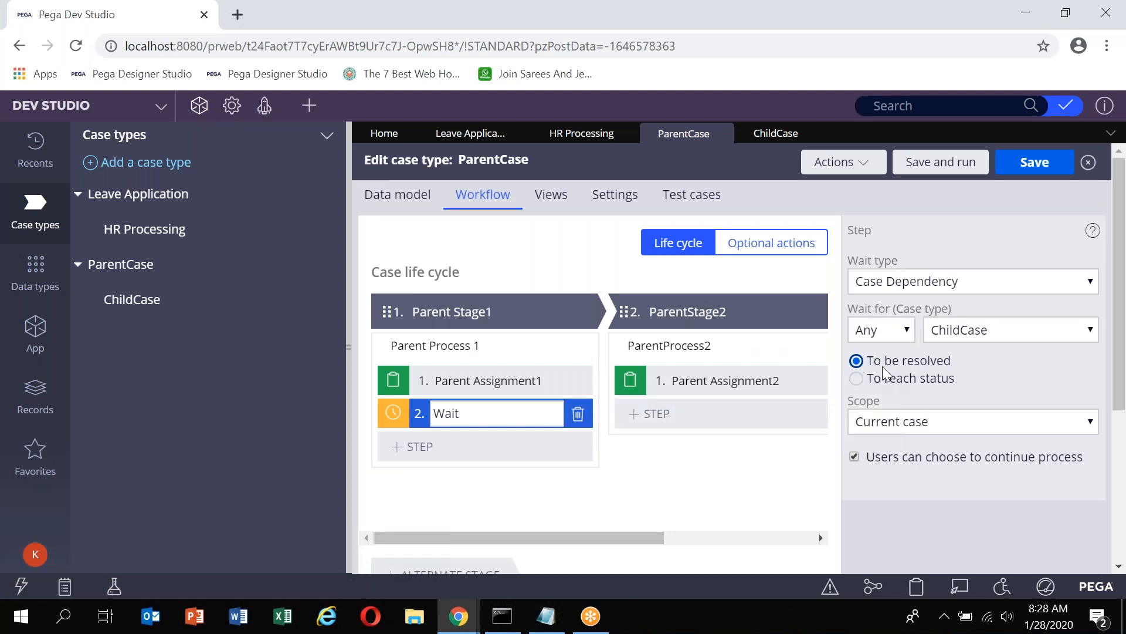
Switch to Notepad, change the ParentCase line's wait condition to "Child is Approved" and highlight the word Approved.
key(alt+Tab)
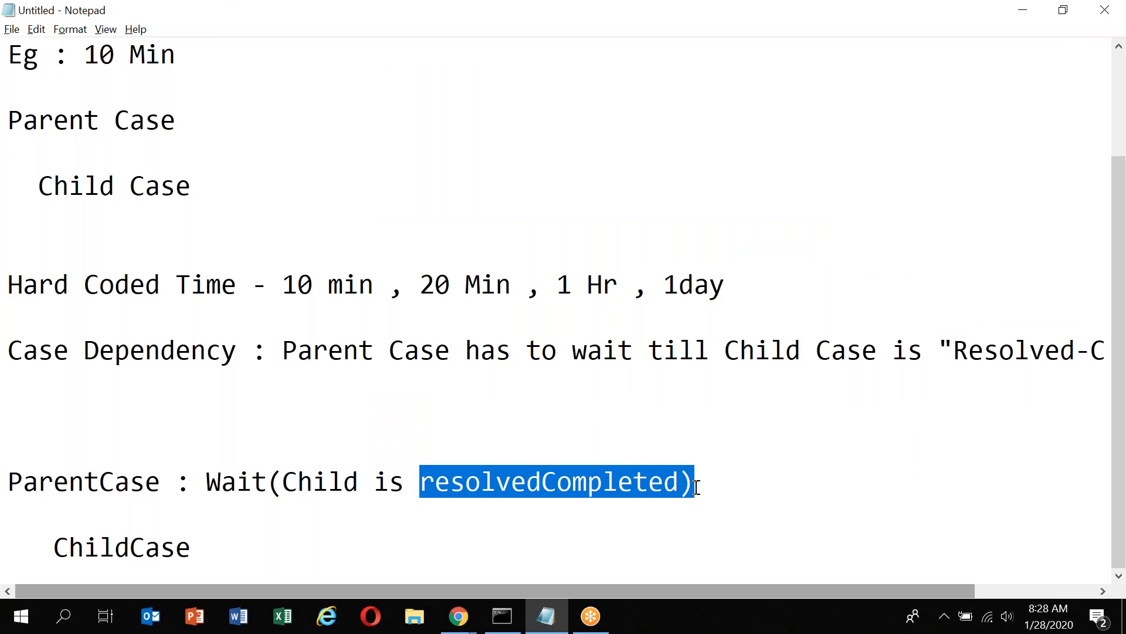
click(626, 487)
click(675, 485)
key(BackSpace)
key(BackSpace)
key(BackSpace)
key(BackSpace)
key(BackSpace)
key(BackSpace)
key(BackSpace)
key(BackSpace)
key(BackSpace)
key(BackSpace)
key(BackSpace)
key(BackSpace)
key(BackSpace)
key(BackSpace)
key(BackSpace)
key(BackSpace)
key(BackSpace)
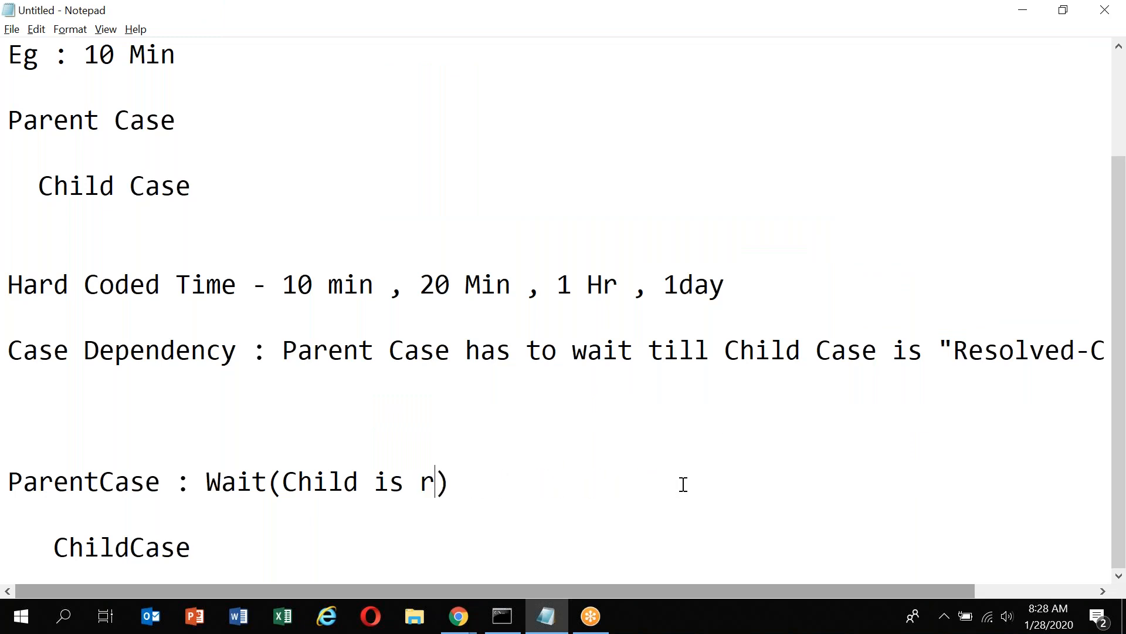
text(Approved)
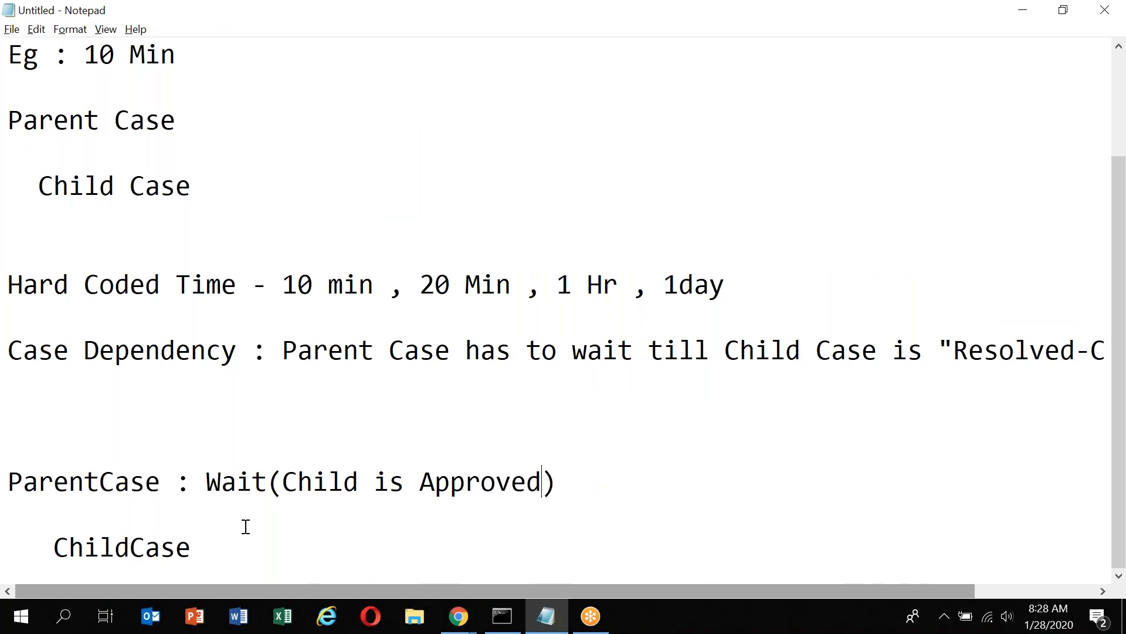
double_click(456, 496)
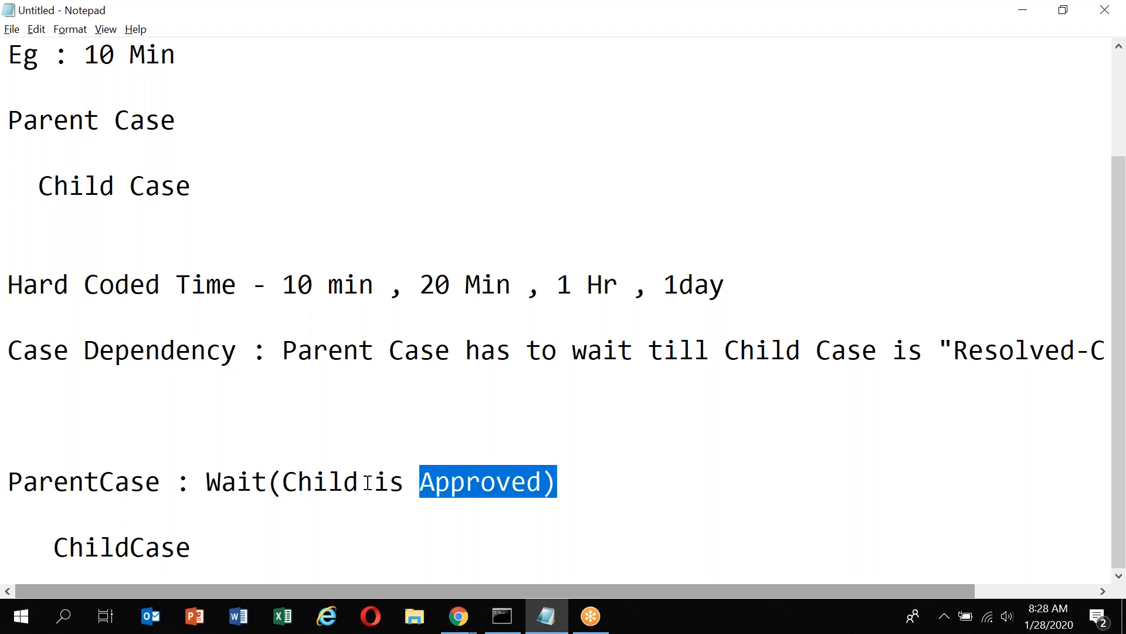
click(447, 485)
double_click(445, 484)
Switch to Dev Studio and set the Wait step's ChildCase condition to reach the status Approved.
key(alt+Tab)
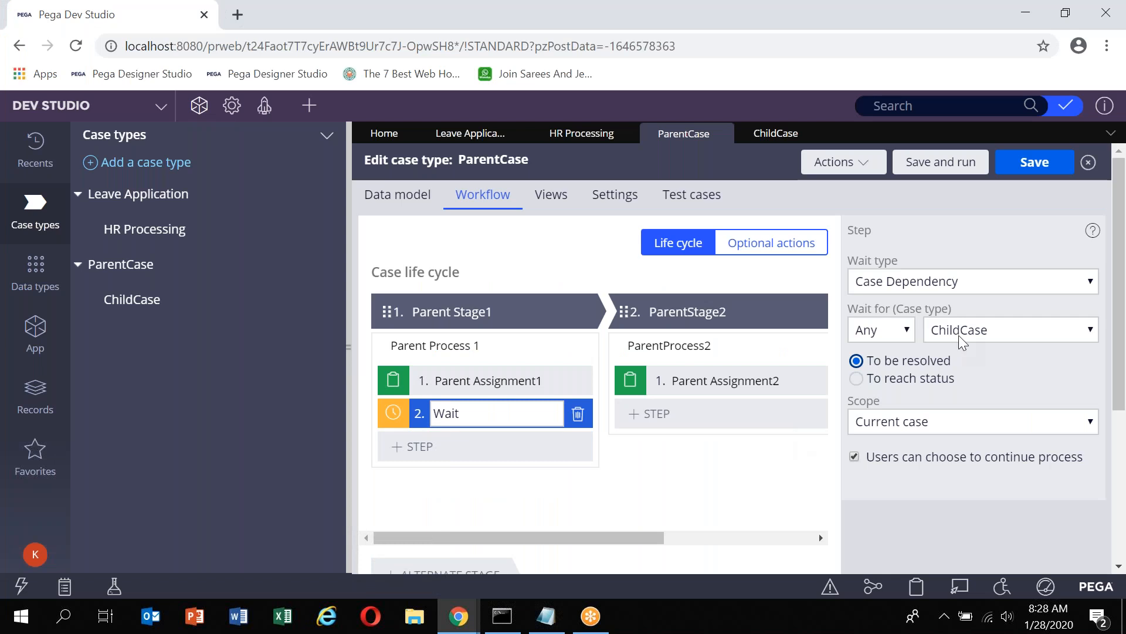
click(929, 380)
text(A)
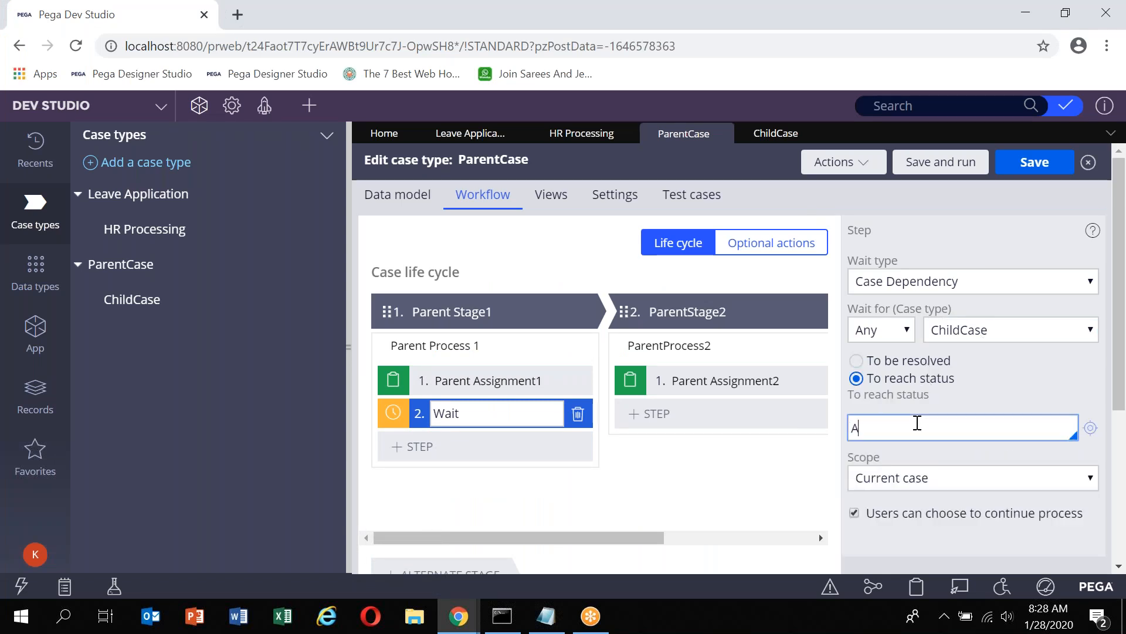
text(pproved)
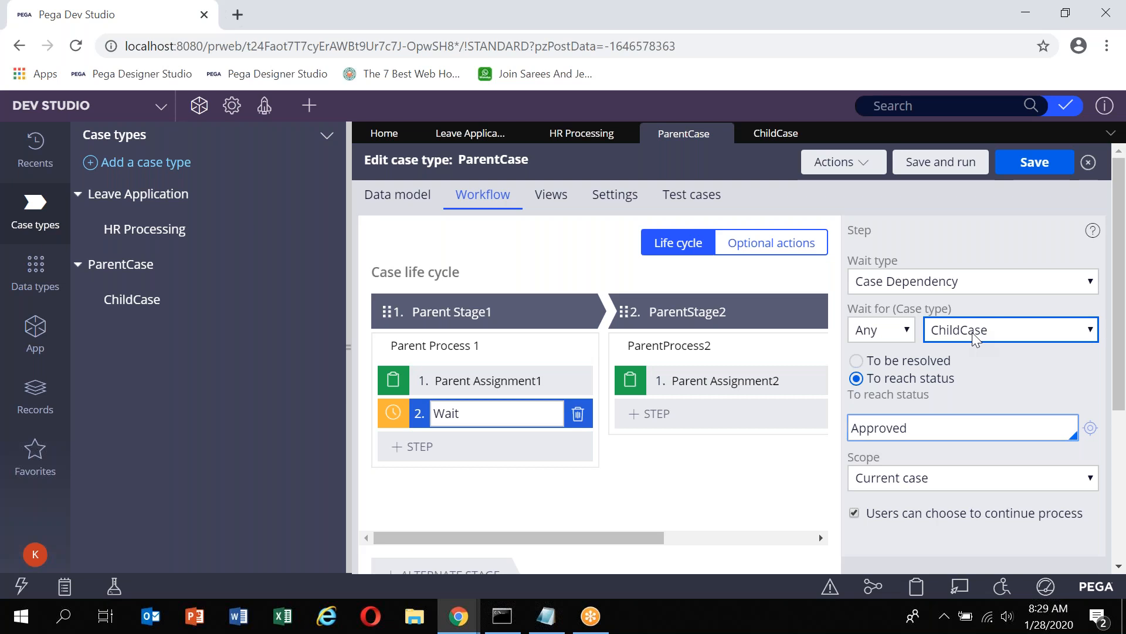
Look at the Any and All choices for ChildCase and set the Wait step's condition to To be resolved.
click(883, 330)
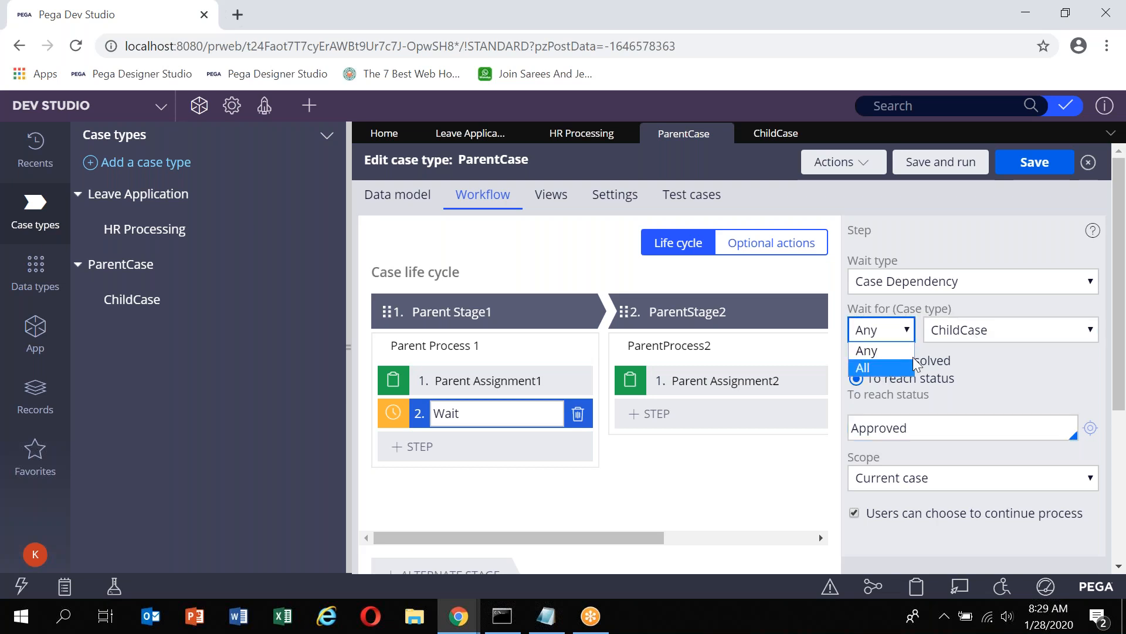
click(958, 332)
click(960, 335)
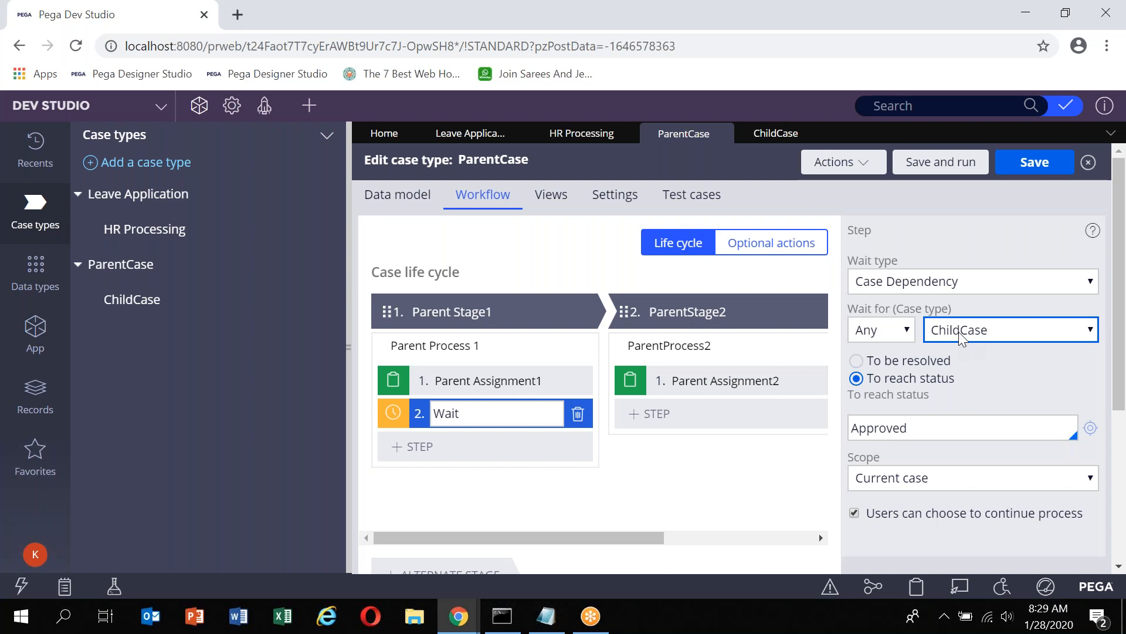
click(921, 361)
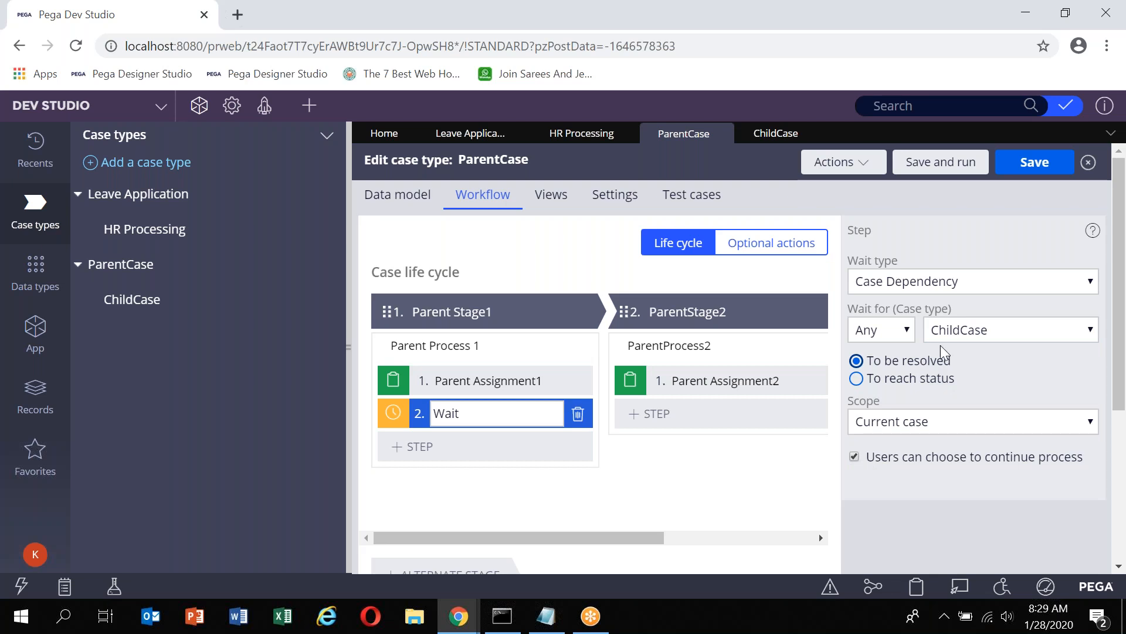
Save the ParentCase case type and refresh it.
click(1041, 169)
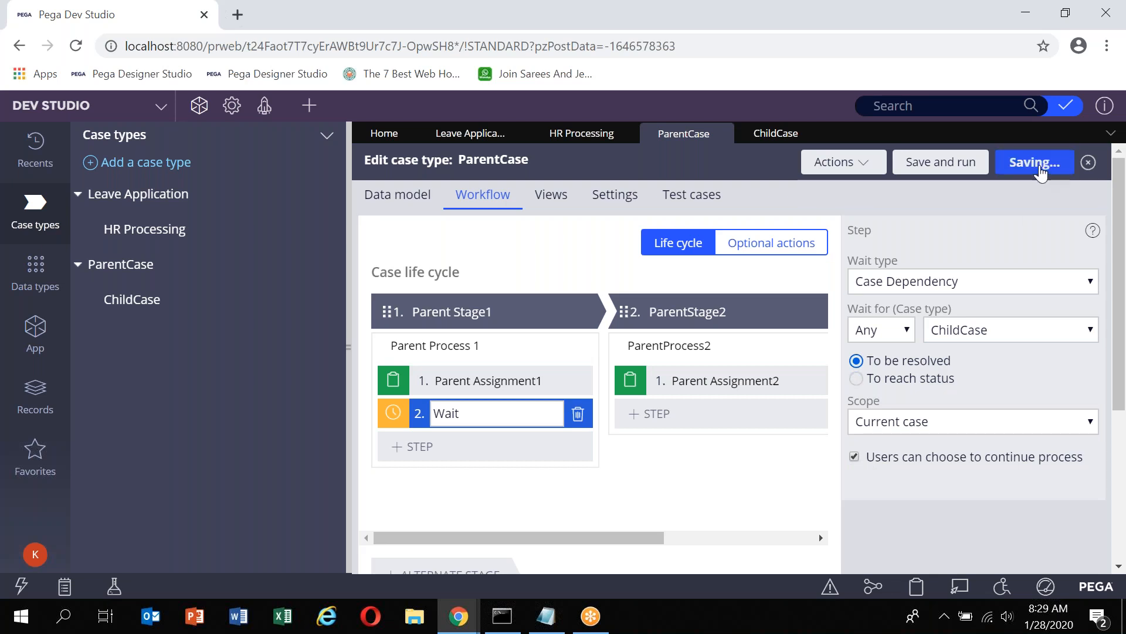
click(856, 169)
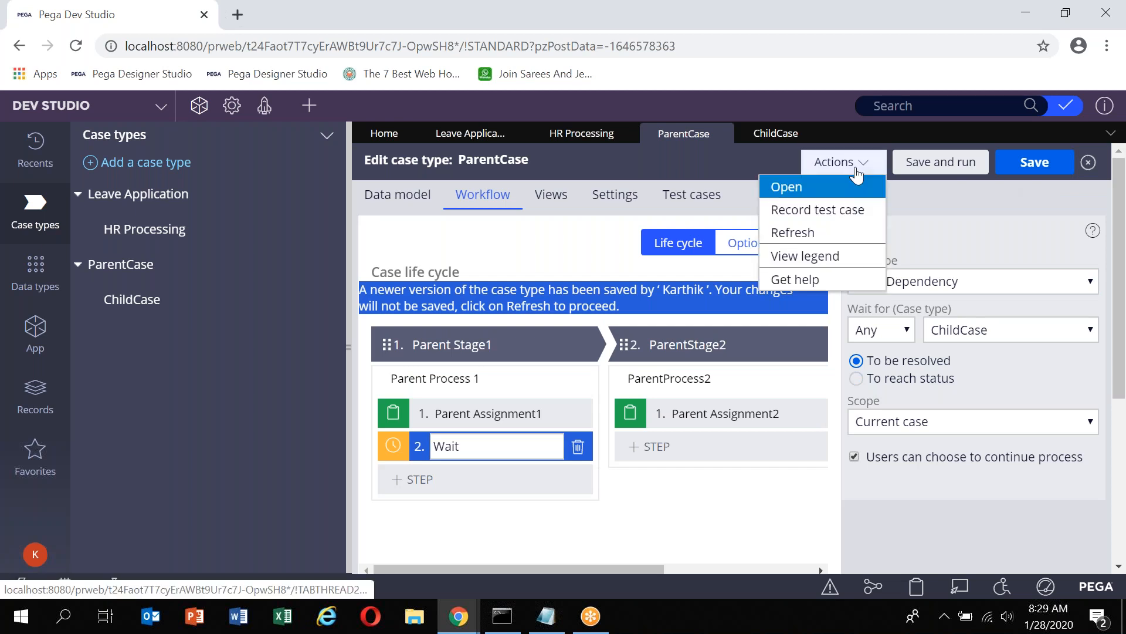
click(811, 232)
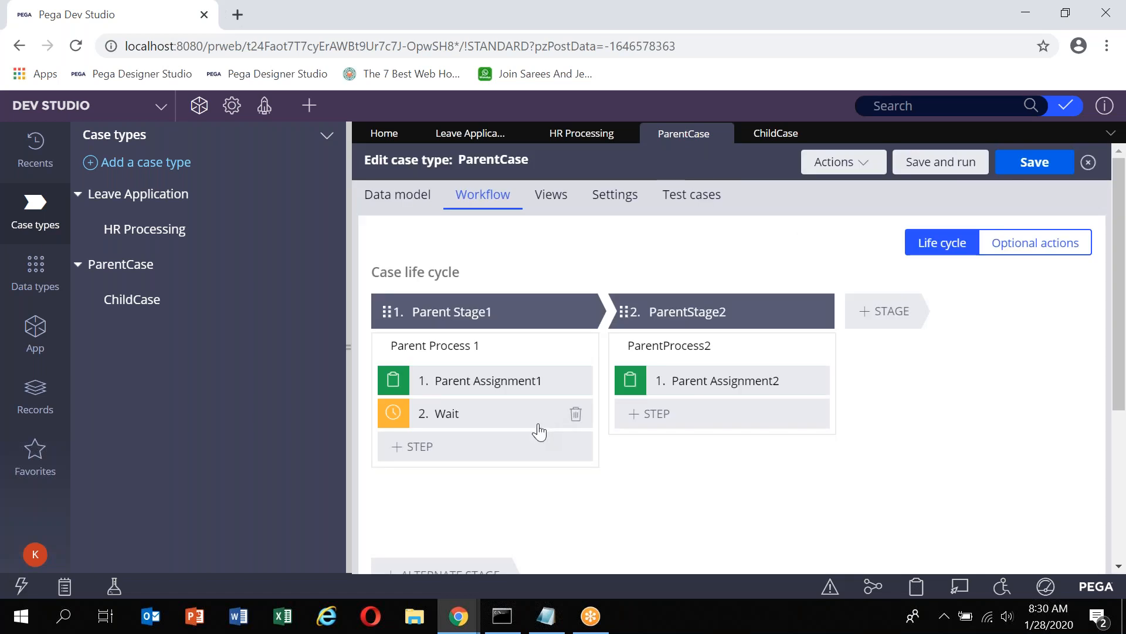
Reopen the Wait step in Parent Process 1, set its condition to To be resolved and save ParentCase.
click(522, 411)
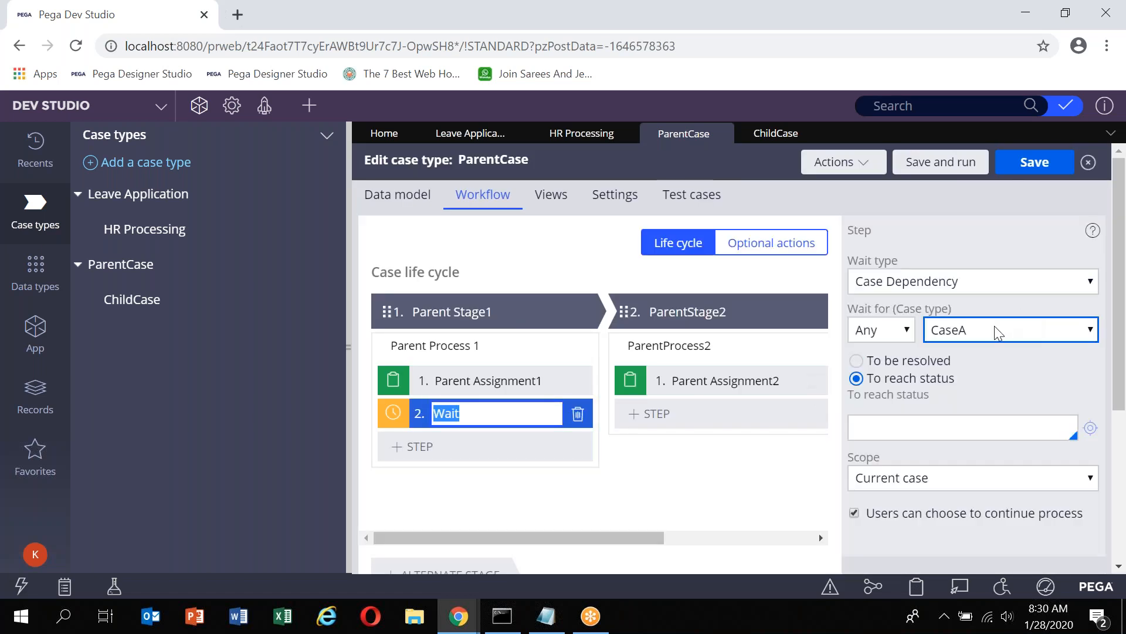
click(907, 363)
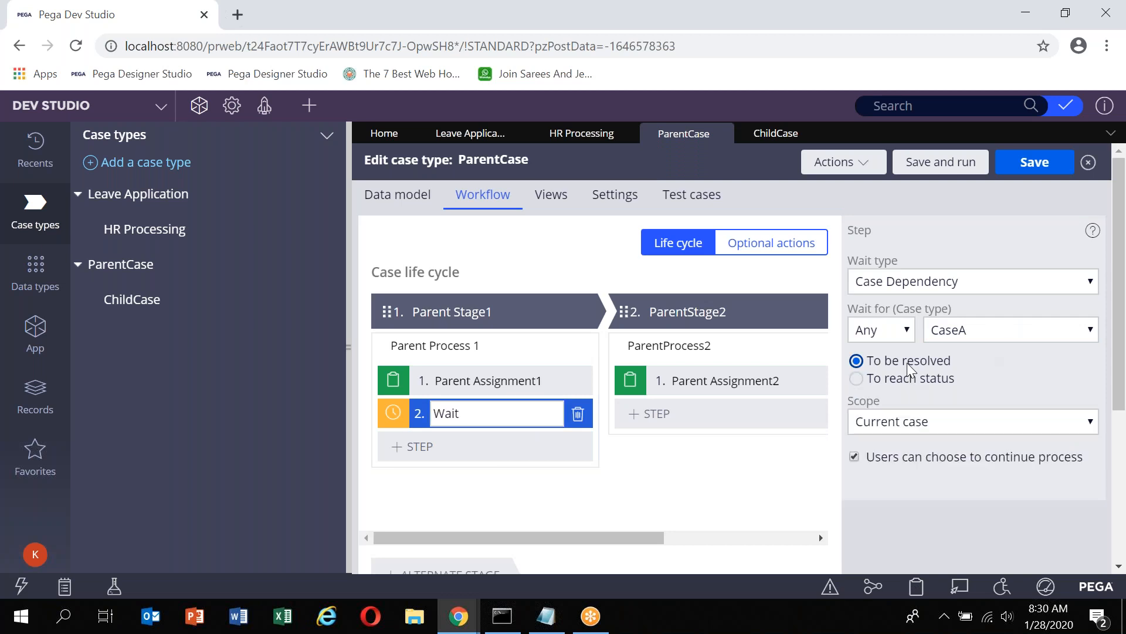
click(1041, 172)
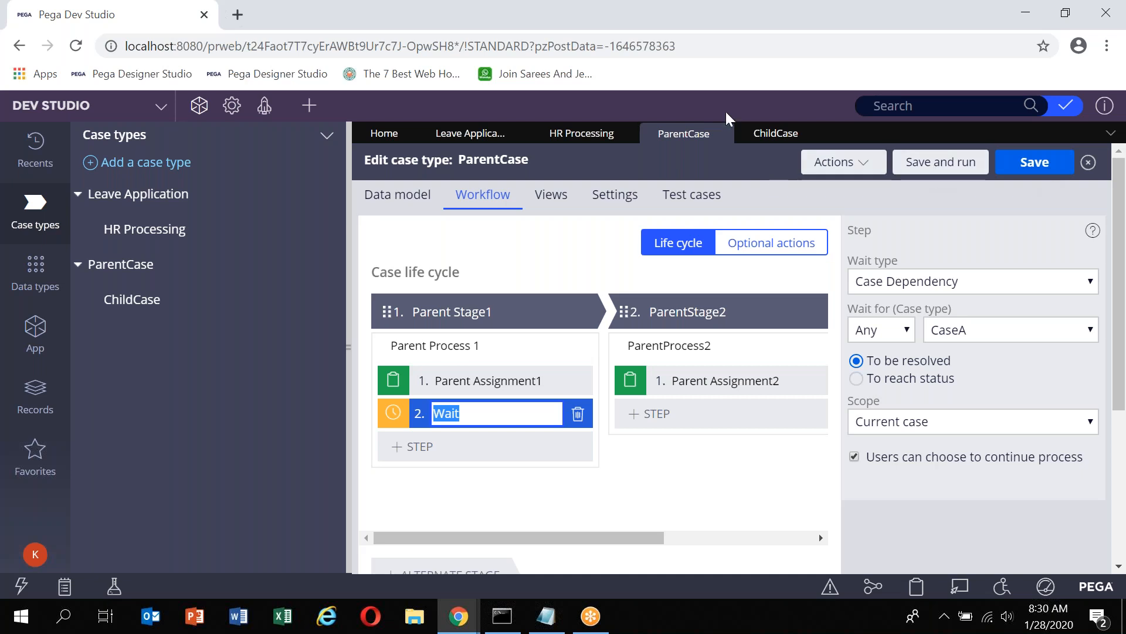
Open the Instantiation settings of the ChildCase case type.
click(762, 133)
click(614, 194)
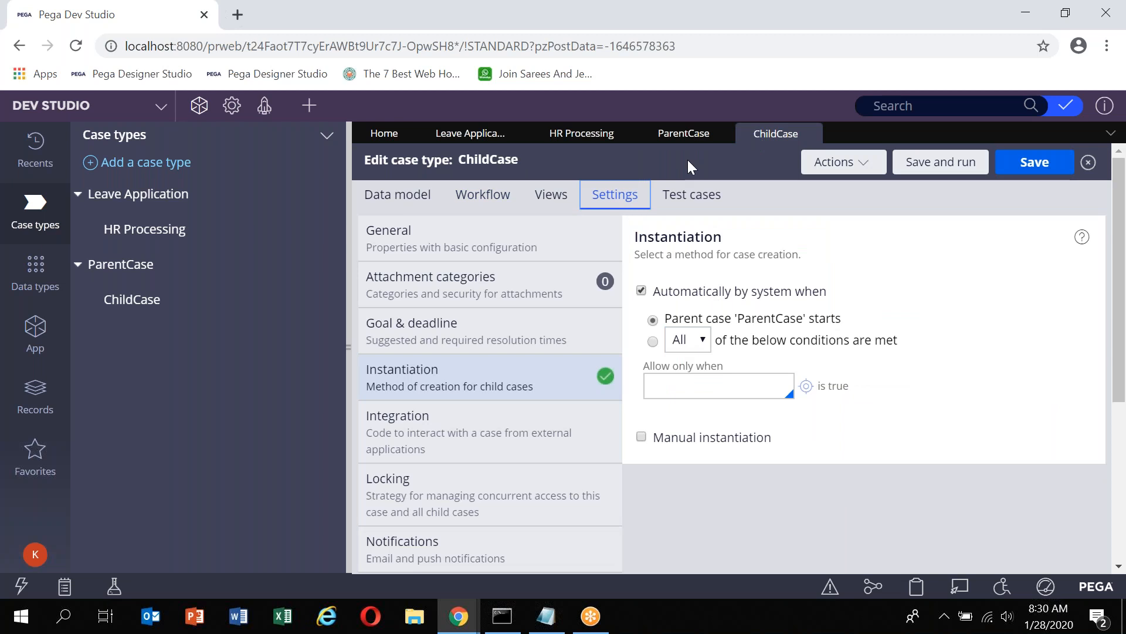
Save and run the ParentCase case type, create a new parent case and check its ID and open assignments.
click(683, 133)
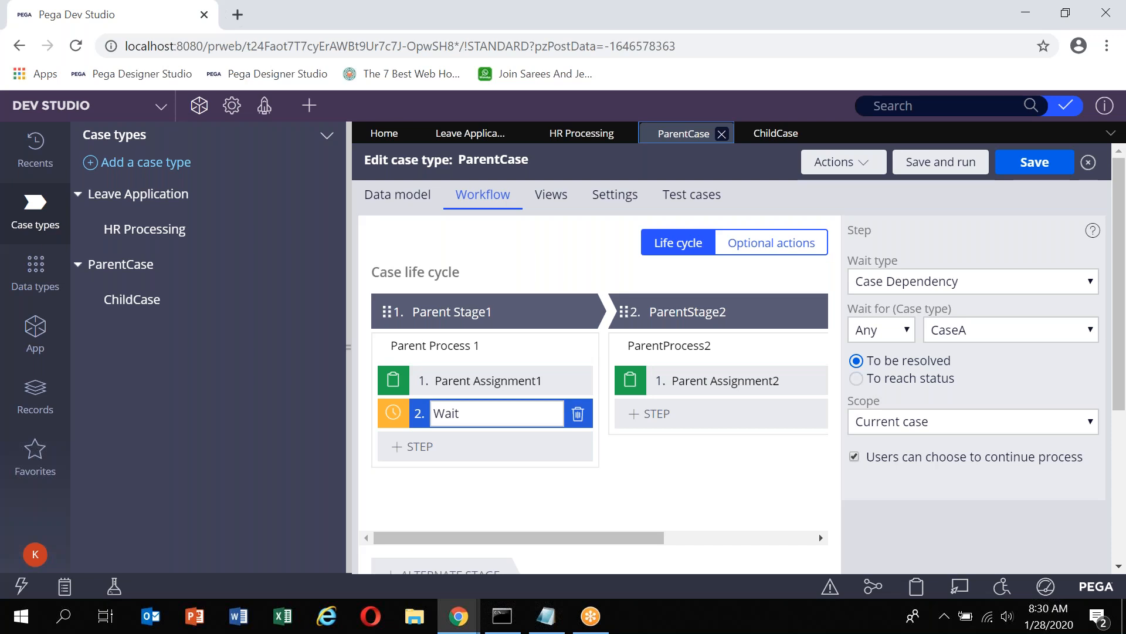
click(941, 166)
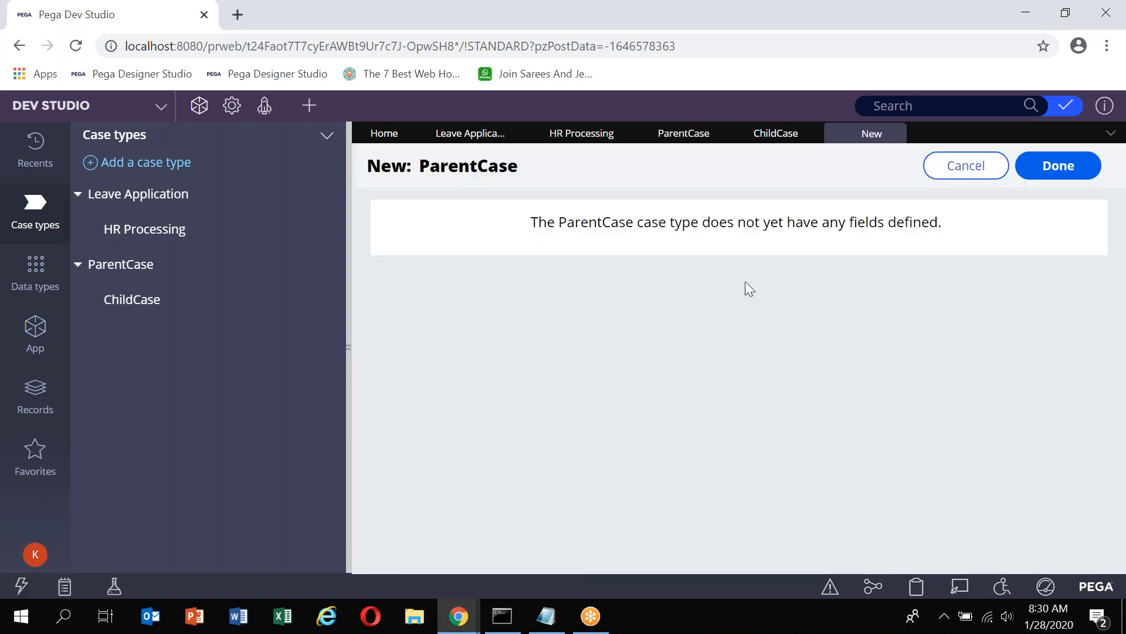
click(1060, 170)
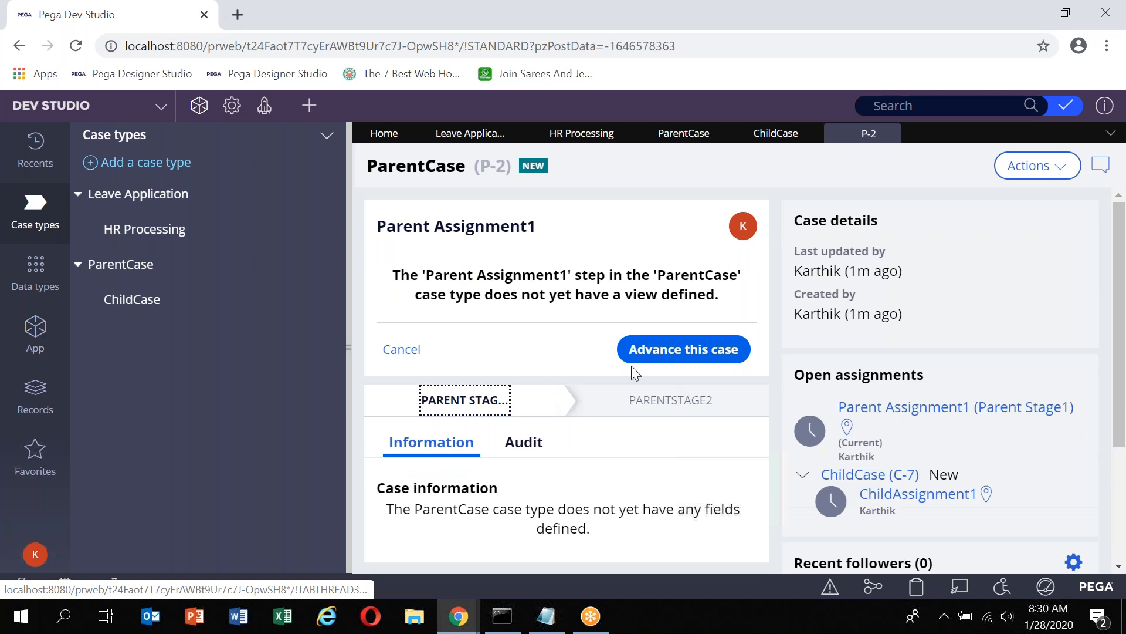
double_click(498, 165)
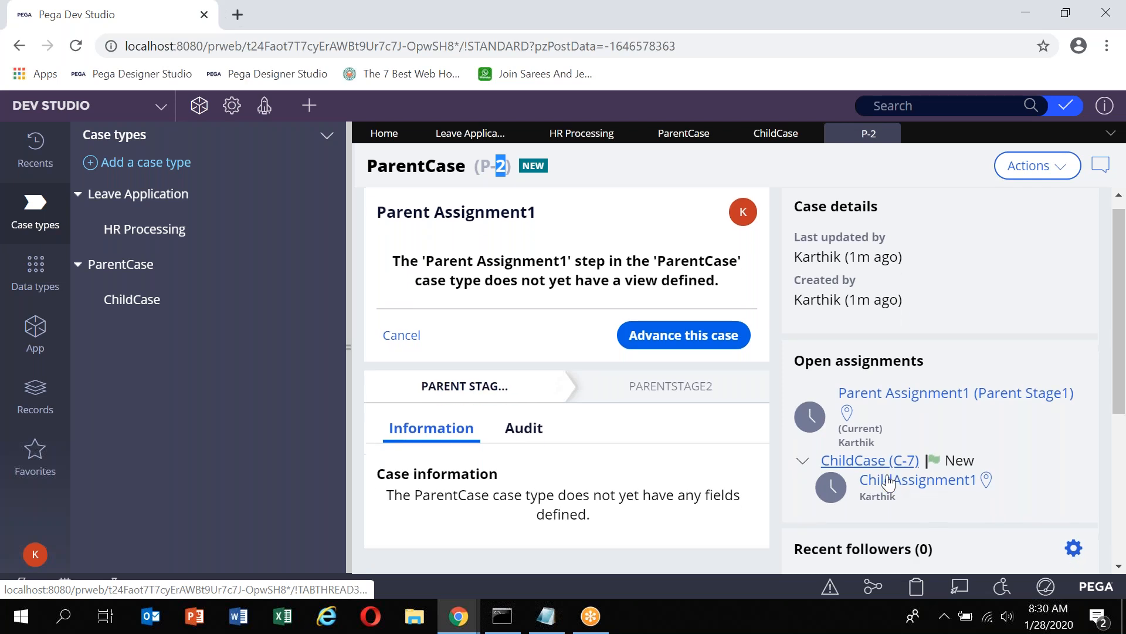
scroll(888, 481, down, 1)
scroll(599, 474, up, 1)
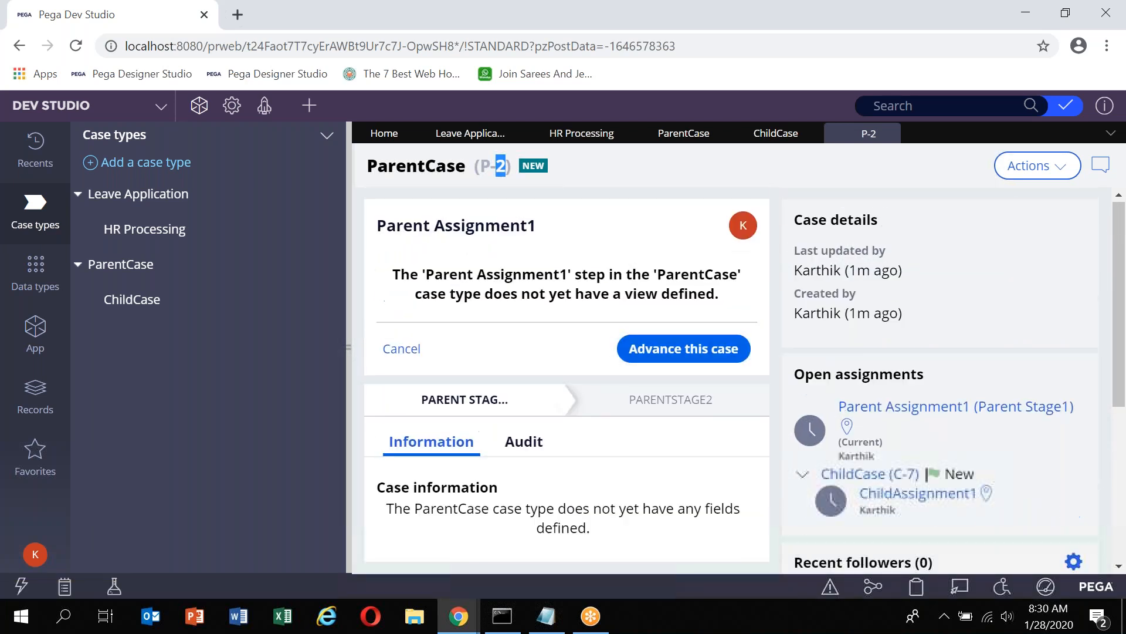
In Notepad, note the new parent case as P2 with its child case C7 indented below, then switch back to Dev Studio.
key(alt+Tab)
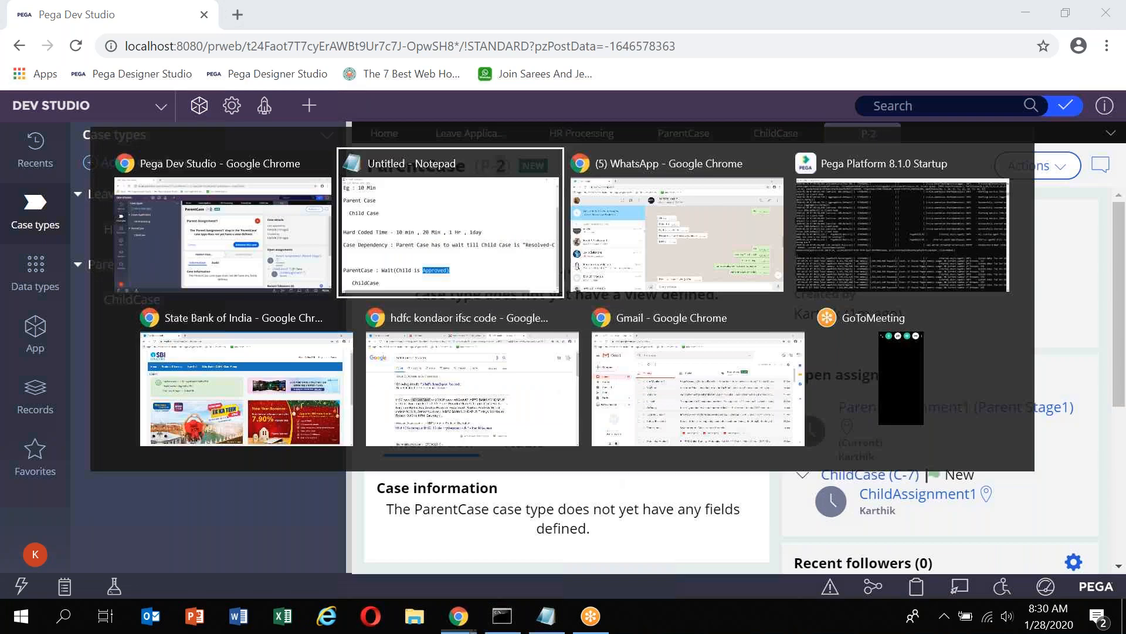
key(Return)
key(Return)
key(Return)
text(P2)
key(Return)
text(C2)
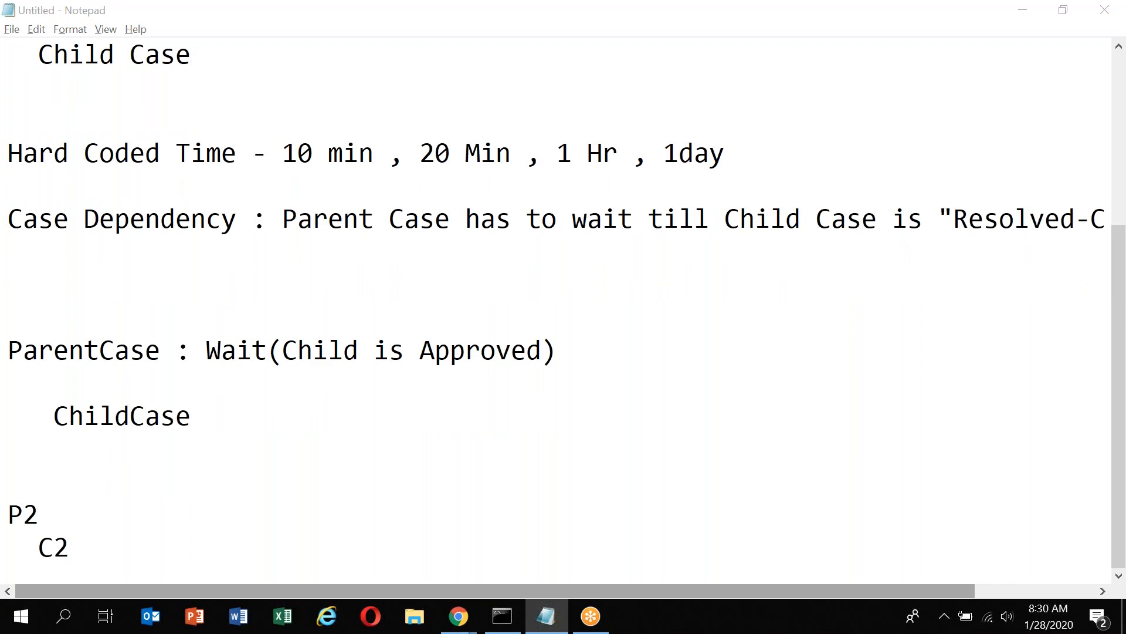
key(alt+Tab)
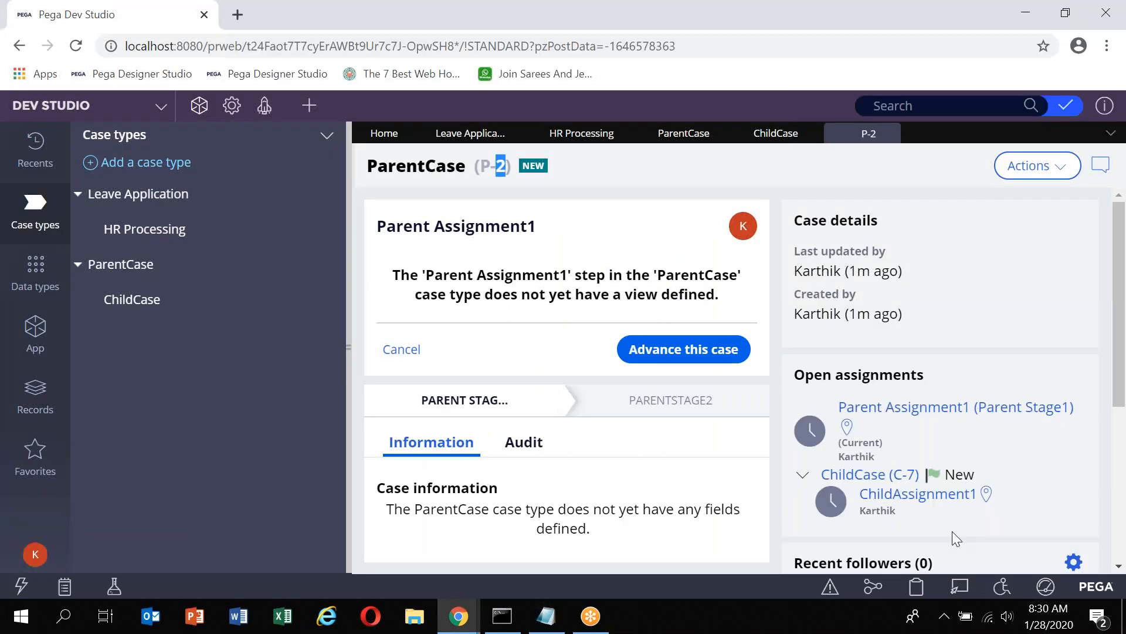
key(alt+Tab)
key(BackSpace)
text(7)
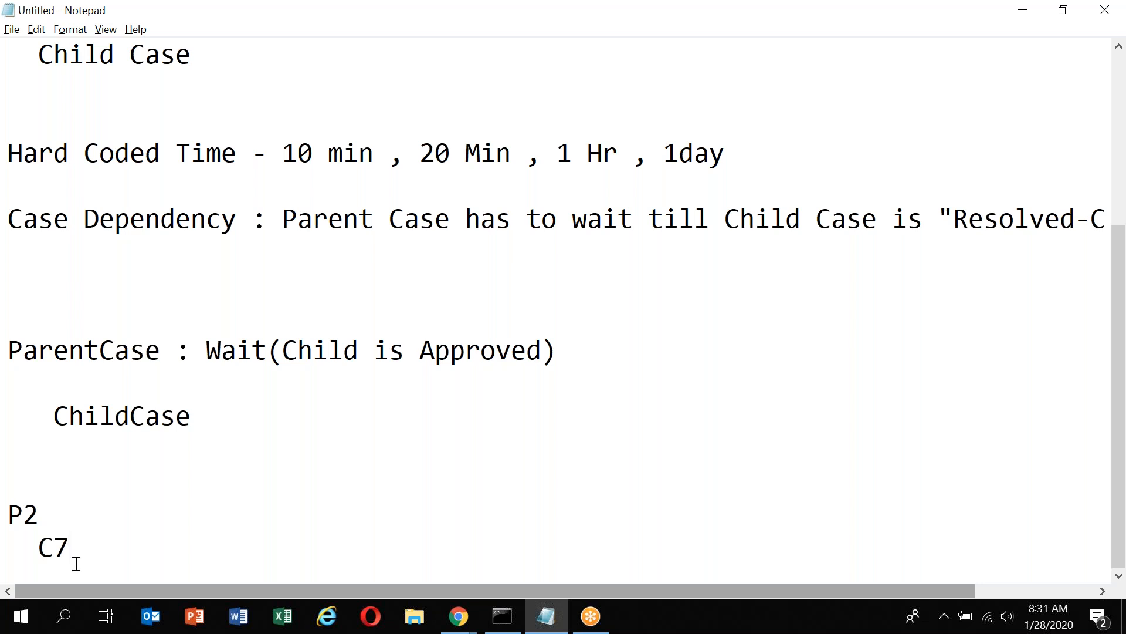
key(alt+Tab)
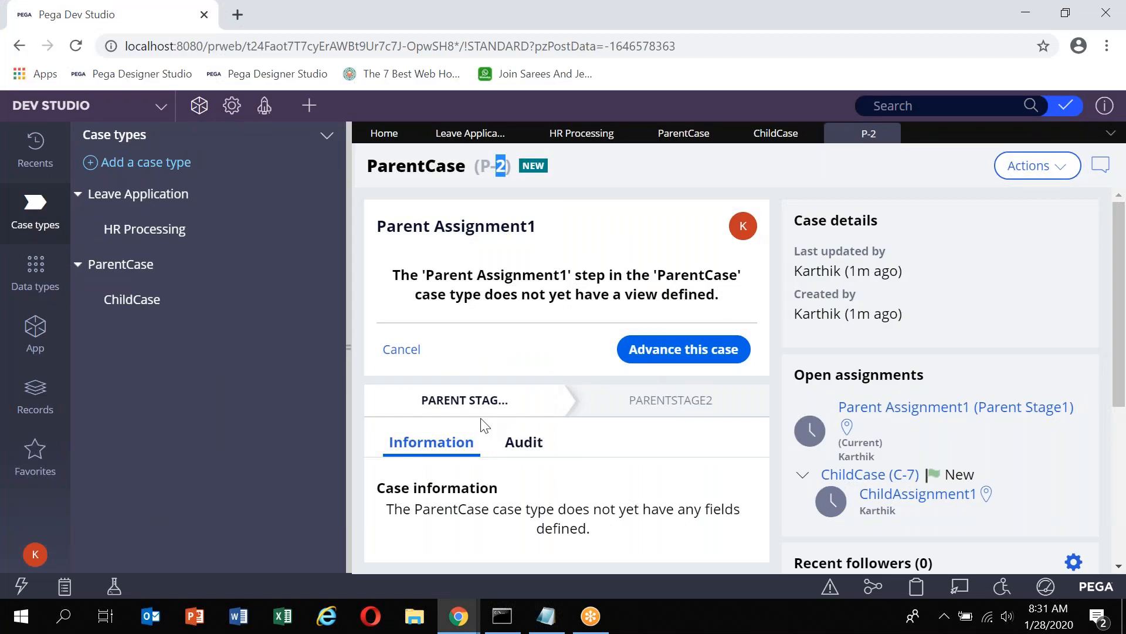
View the steps of Parent Stage1 in the life cycle of ParentCase P-2 and close the overview.
click(477, 402)
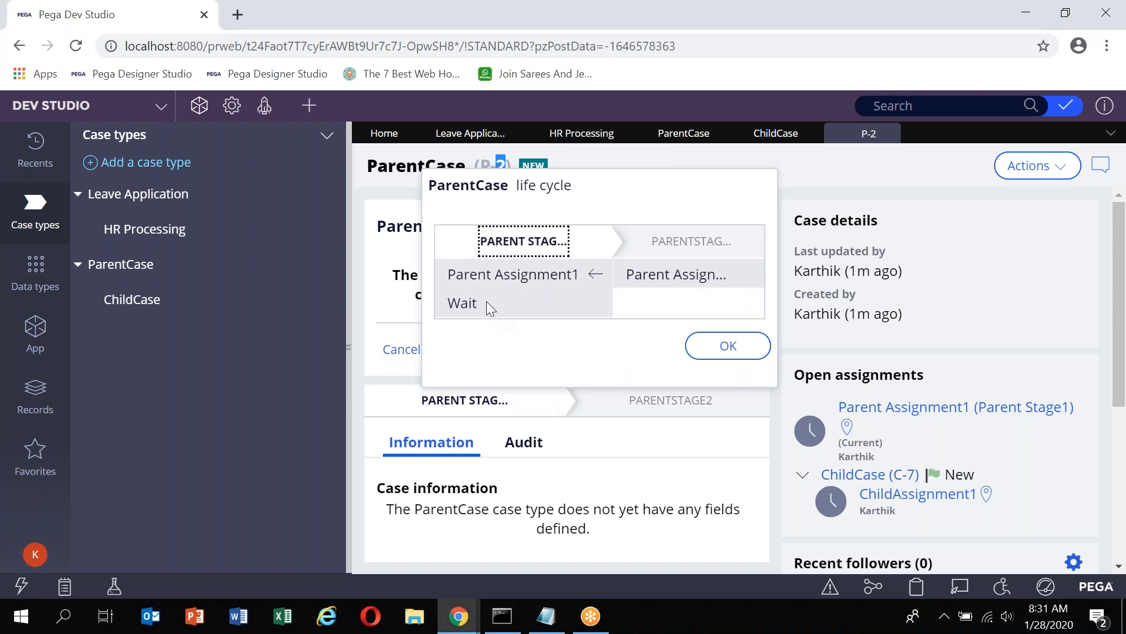
key(alt+Tab)
key(alt+Tab)
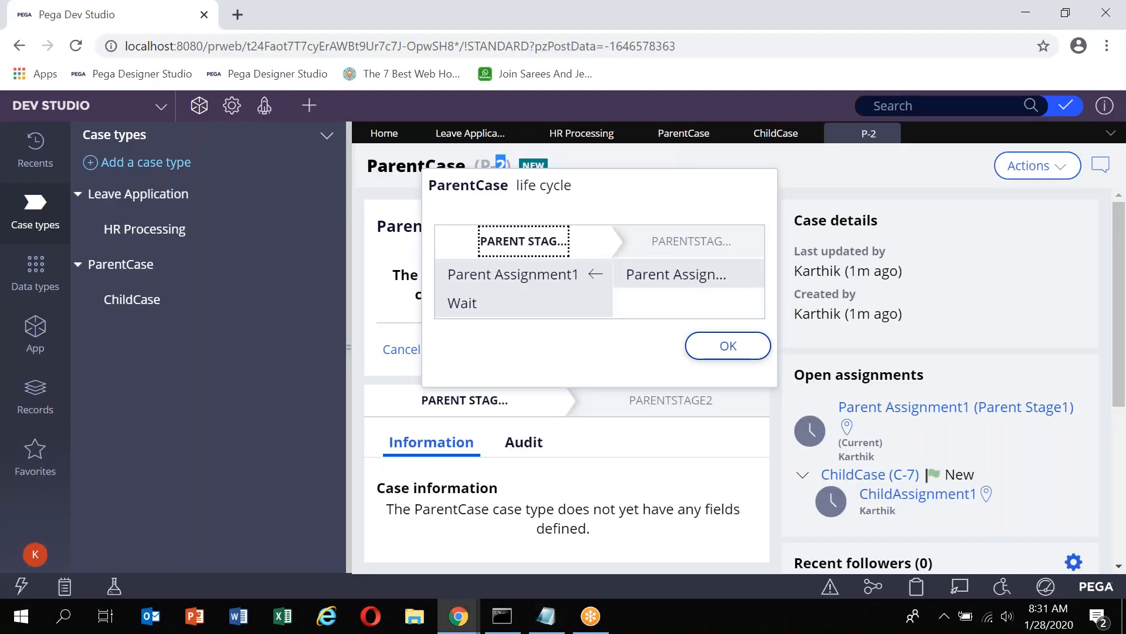
click(734, 346)
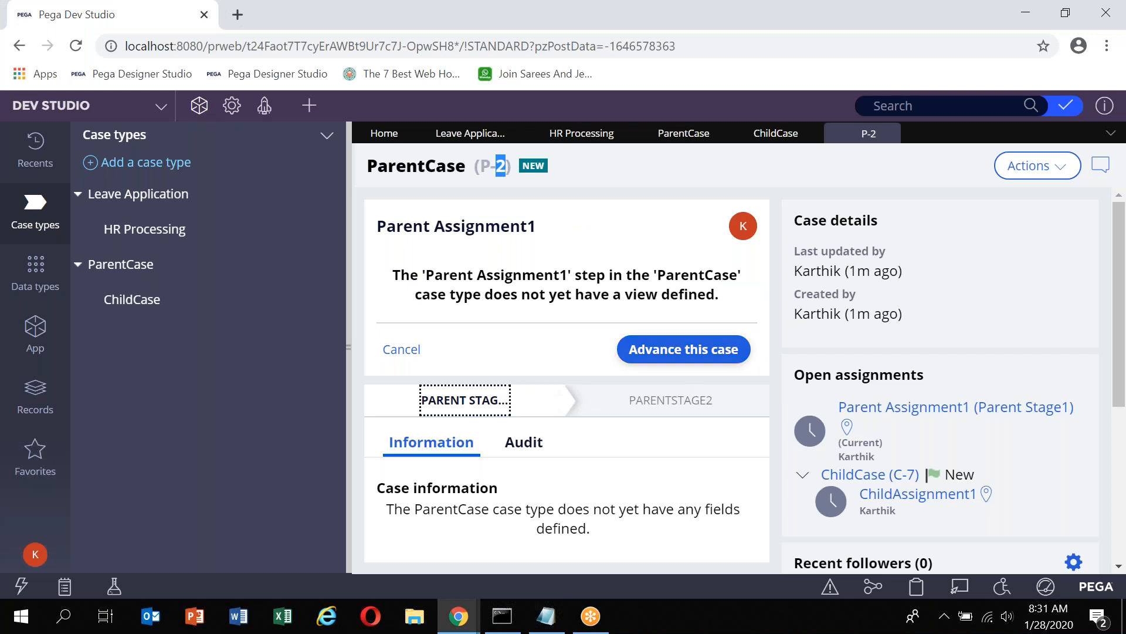
Advance P-2 past Parent Assignment1, open its Continue Process action and read which case the process waits for.
click(692, 355)
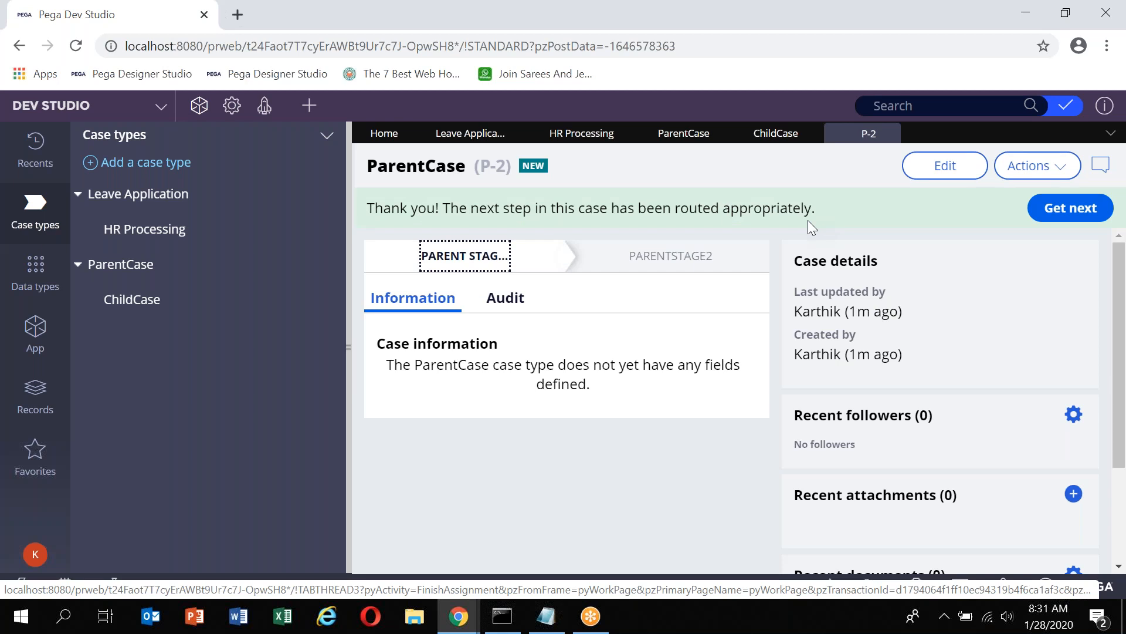
click(1046, 170)
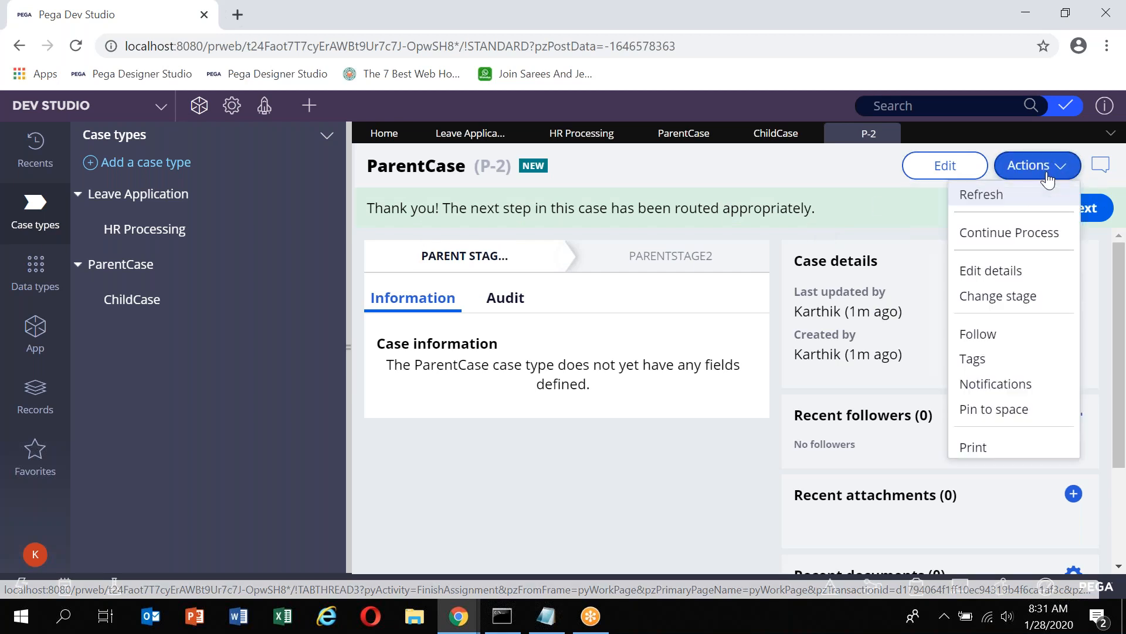
click(1038, 234)
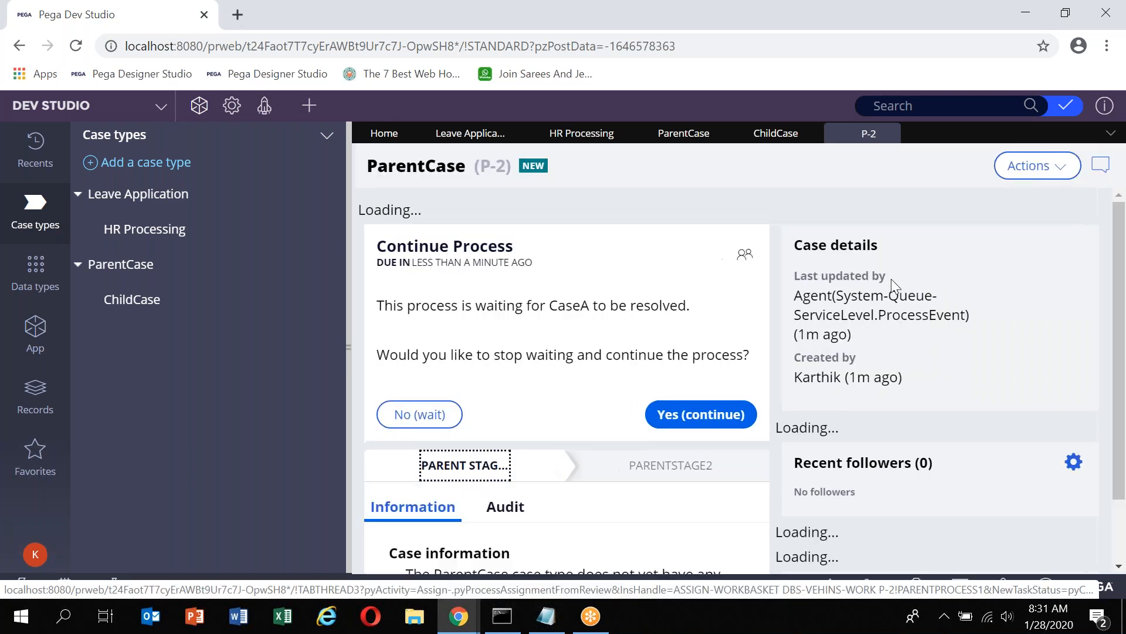
double_click(657, 284)
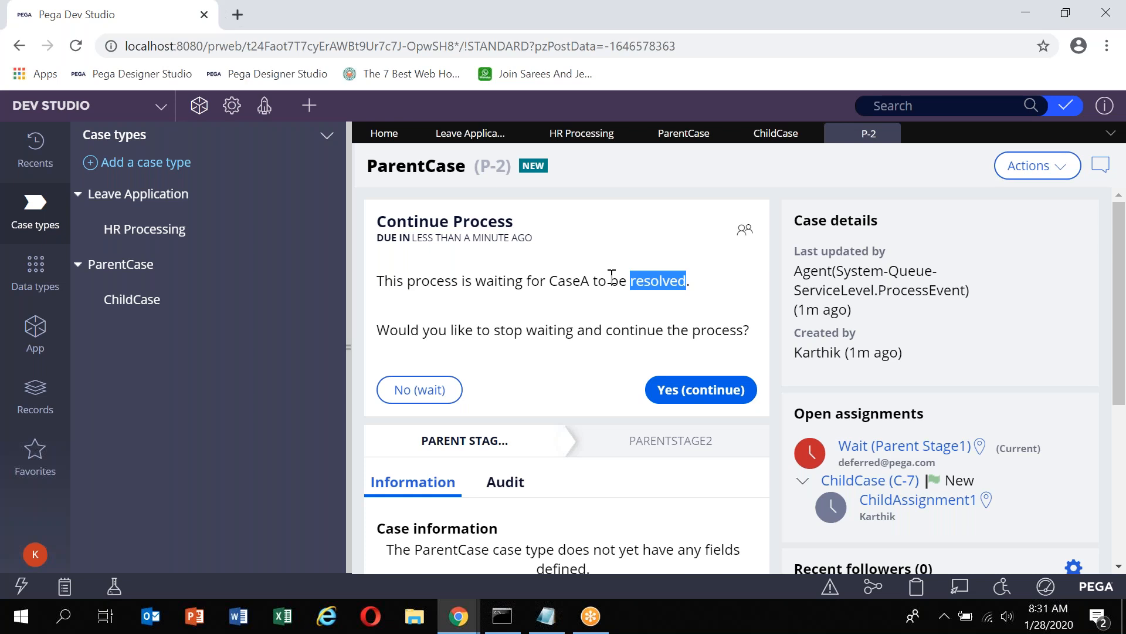
double_click(571, 282)
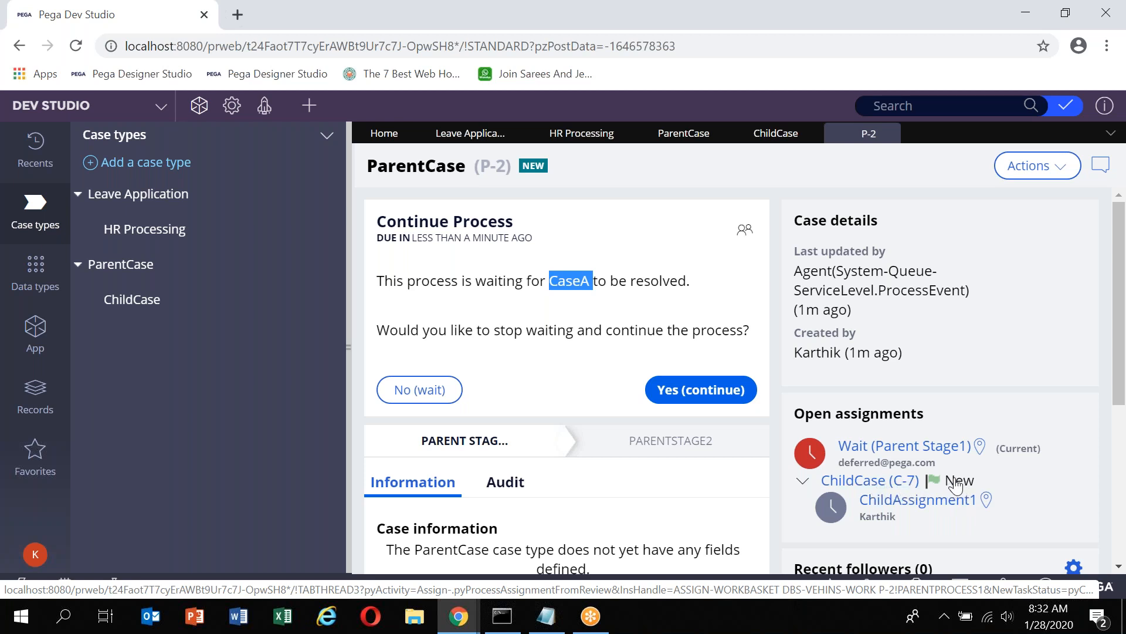
Open ChildCase C-7 from P-2 and advance it through ChildAssignment1 and ChildAssignment2.
click(890, 484)
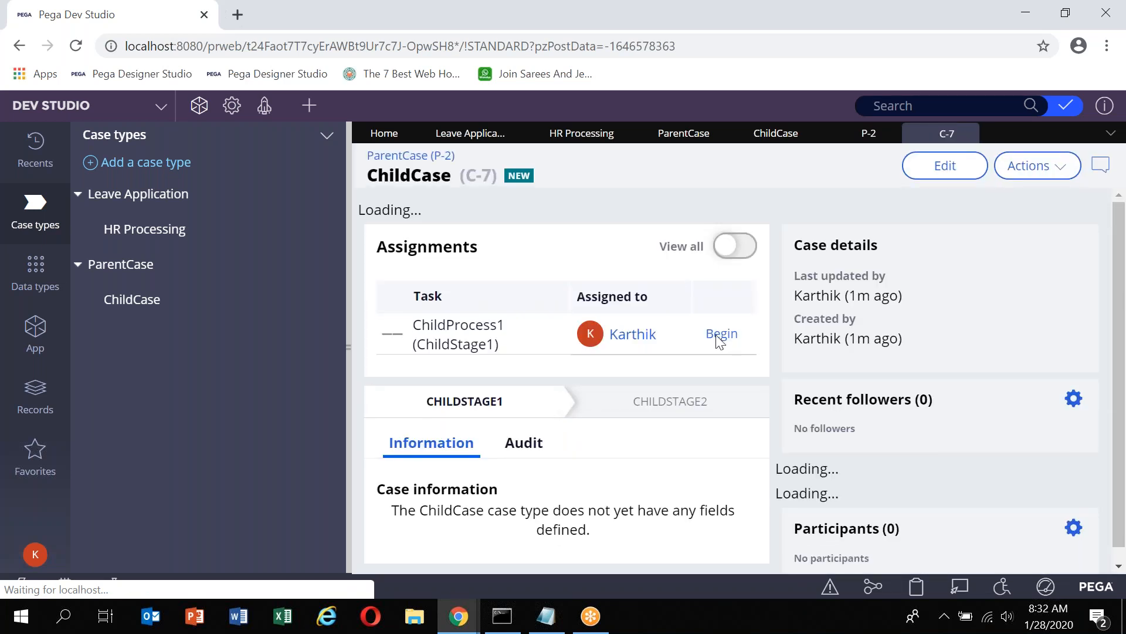
click(730, 319)
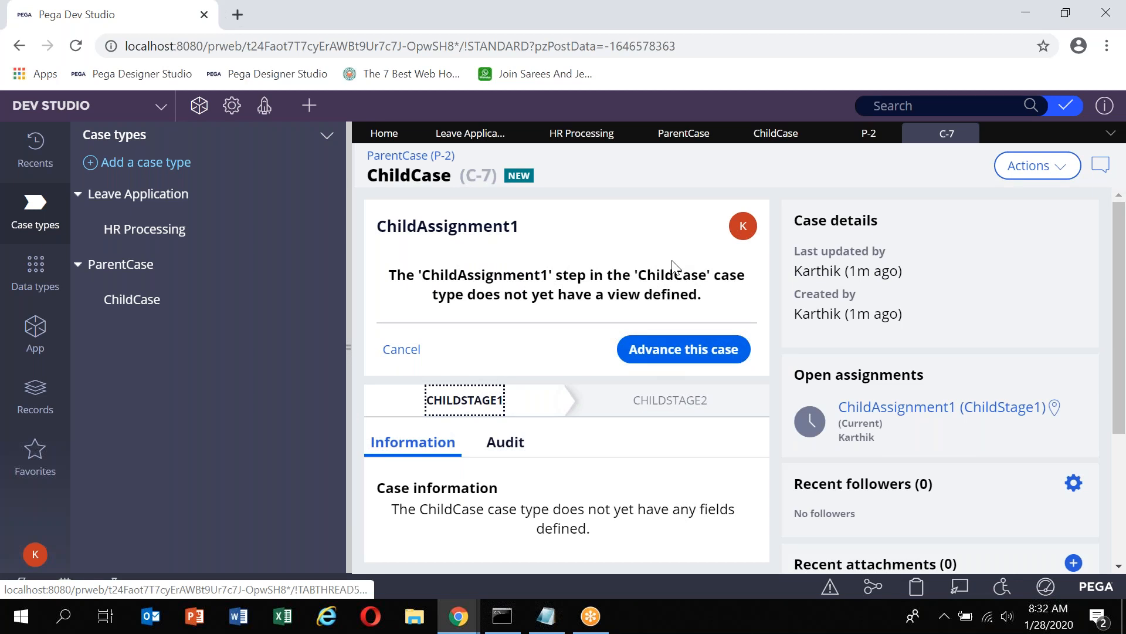
click(691, 351)
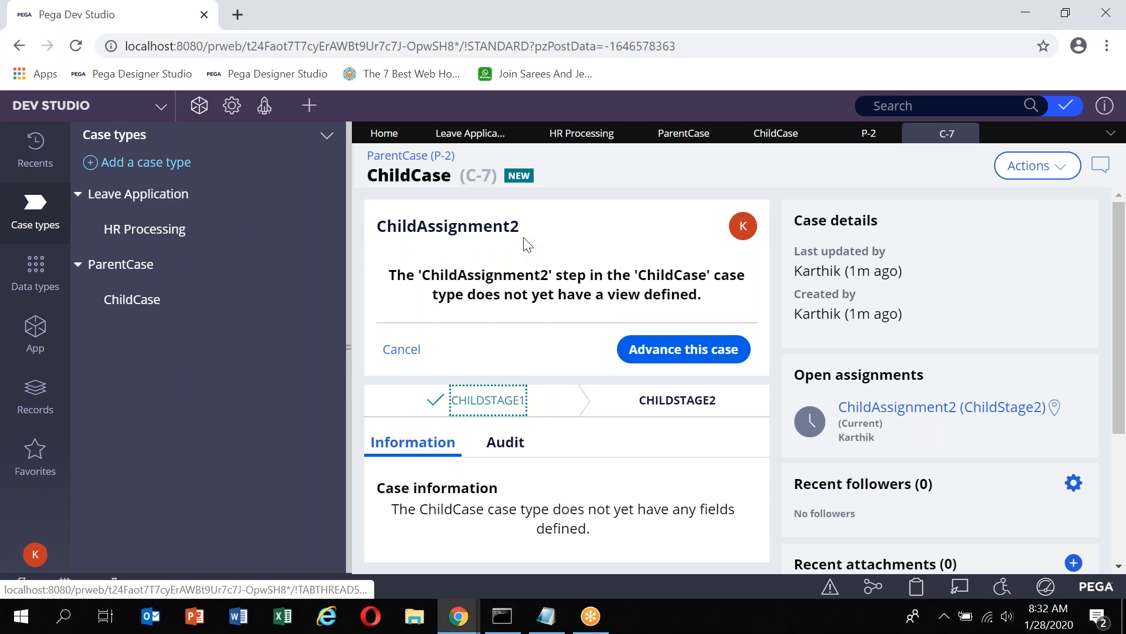
click(683, 349)
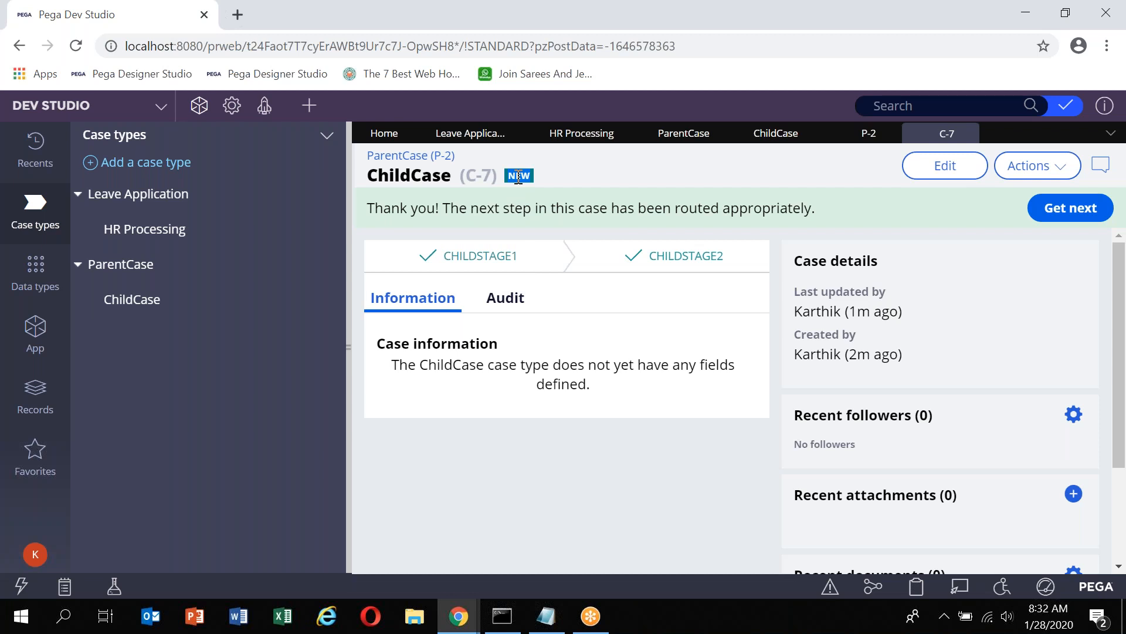
Refresh ParentCase P-2 to check whether it is still waiting, and compare the status of ChildCase C-7.
click(866, 136)
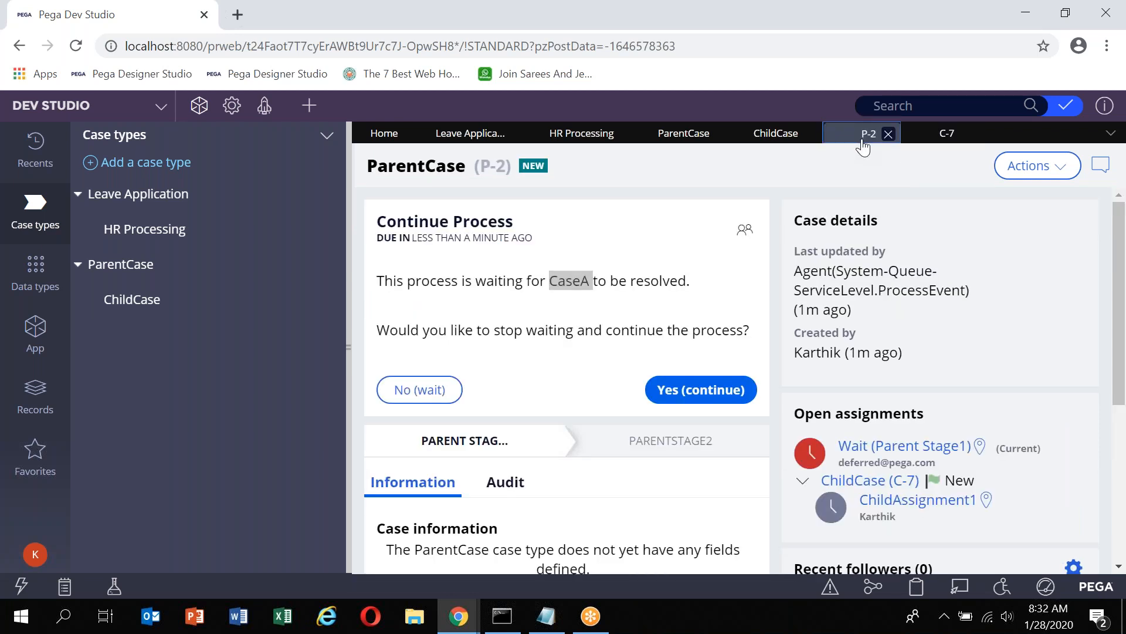
click(1024, 173)
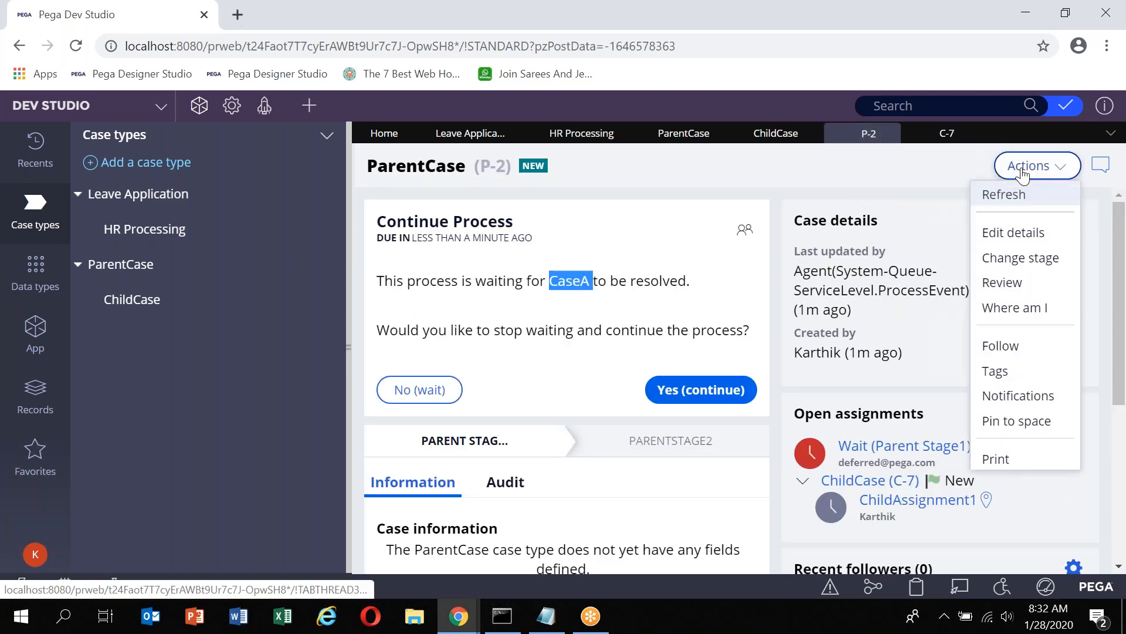
click(1004, 196)
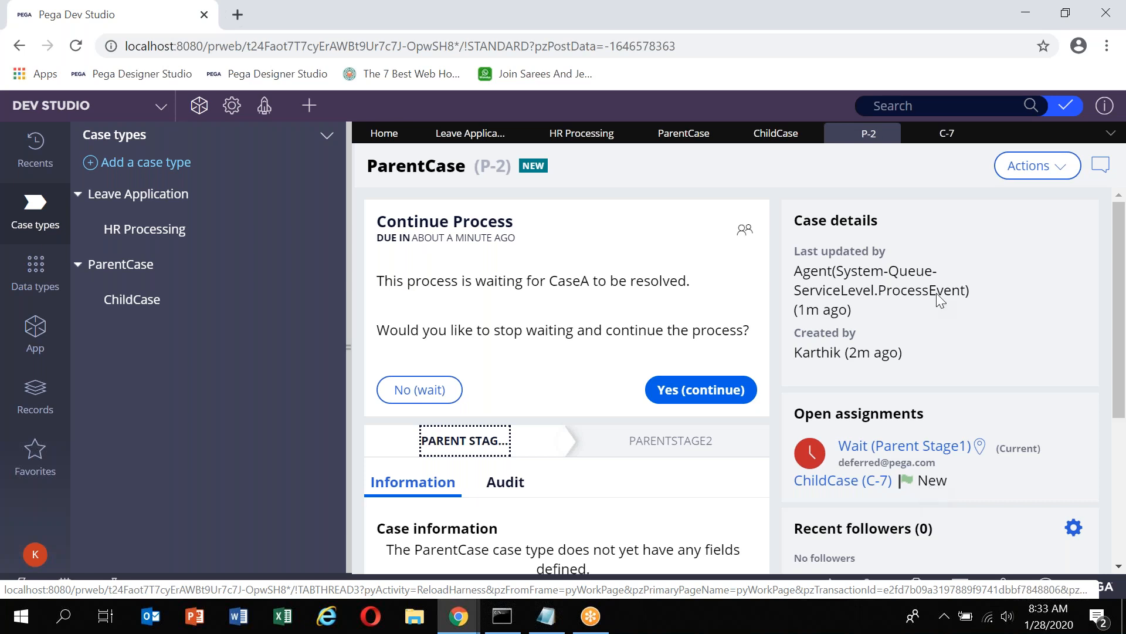
click(947, 140)
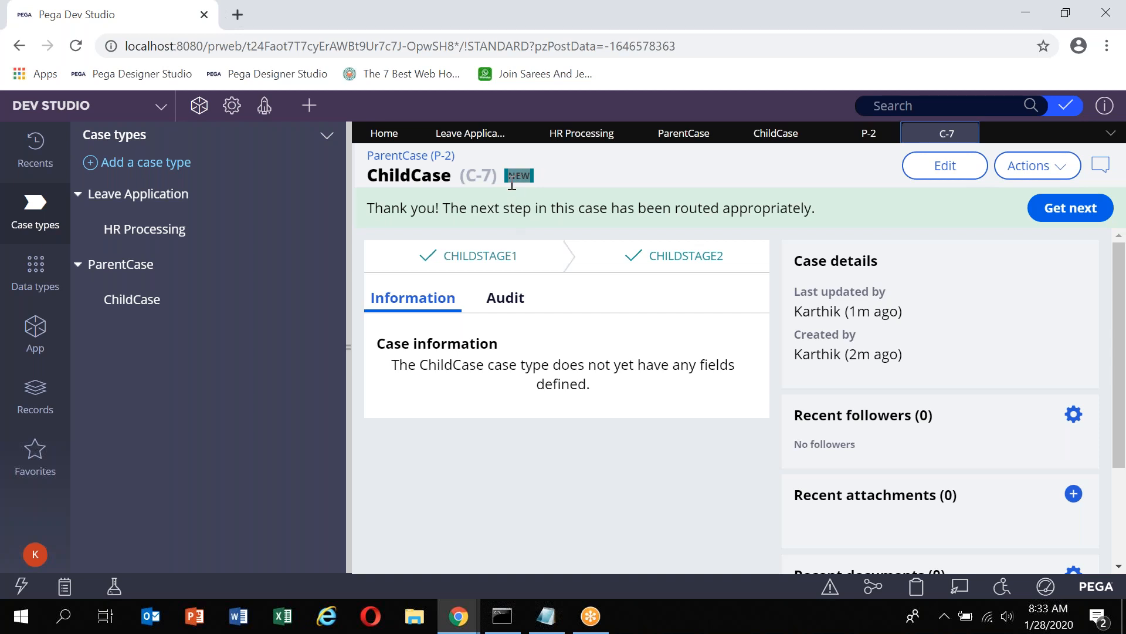
Open the workflow of the ChildCase case type and look over its life cycle stages.
click(771, 141)
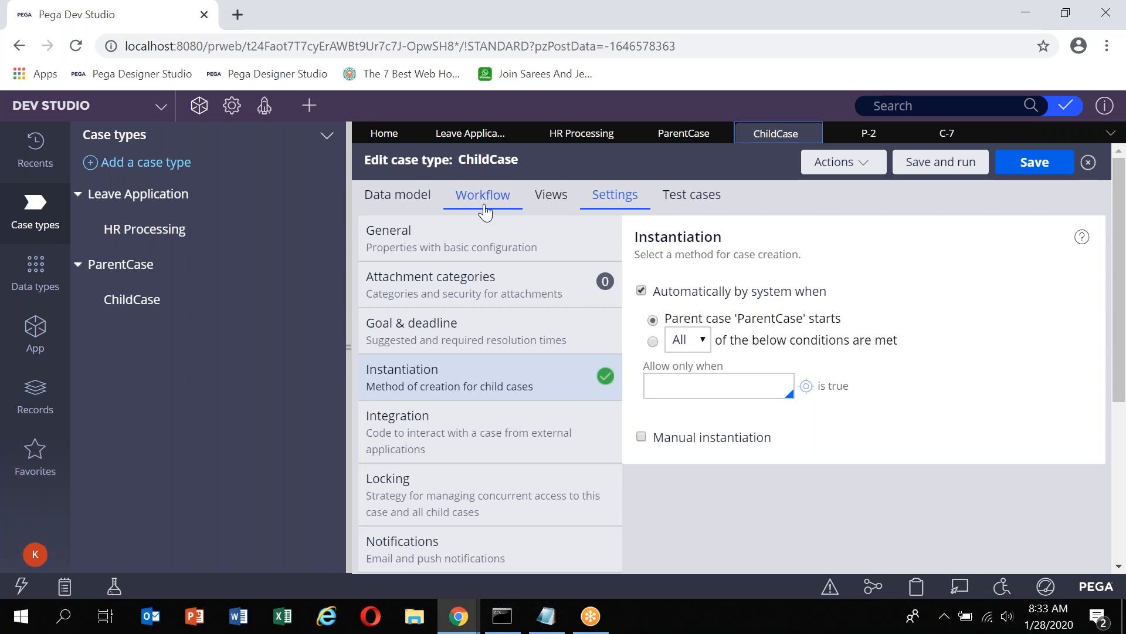
click(480, 194)
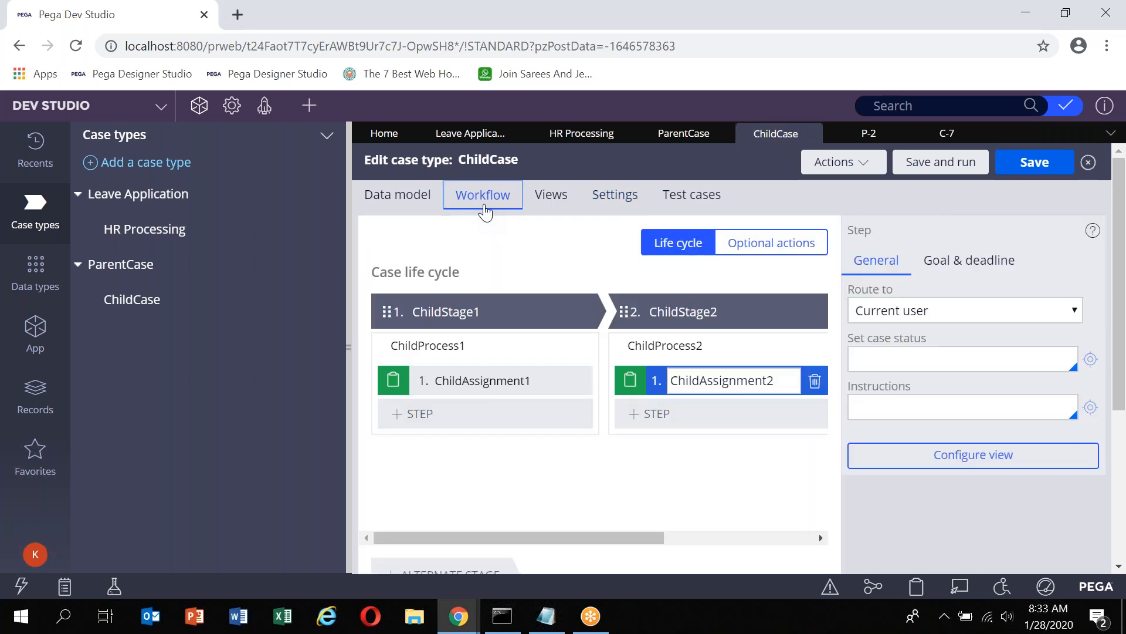
scroll(598, 326, right, 4)
scroll(586, 339, left, 2)
scroll(587, 341, left, 2)
Try to set ChildStage2 to Resolve the case when its processes complete, then save and refresh ChildCase.
click(613, 312)
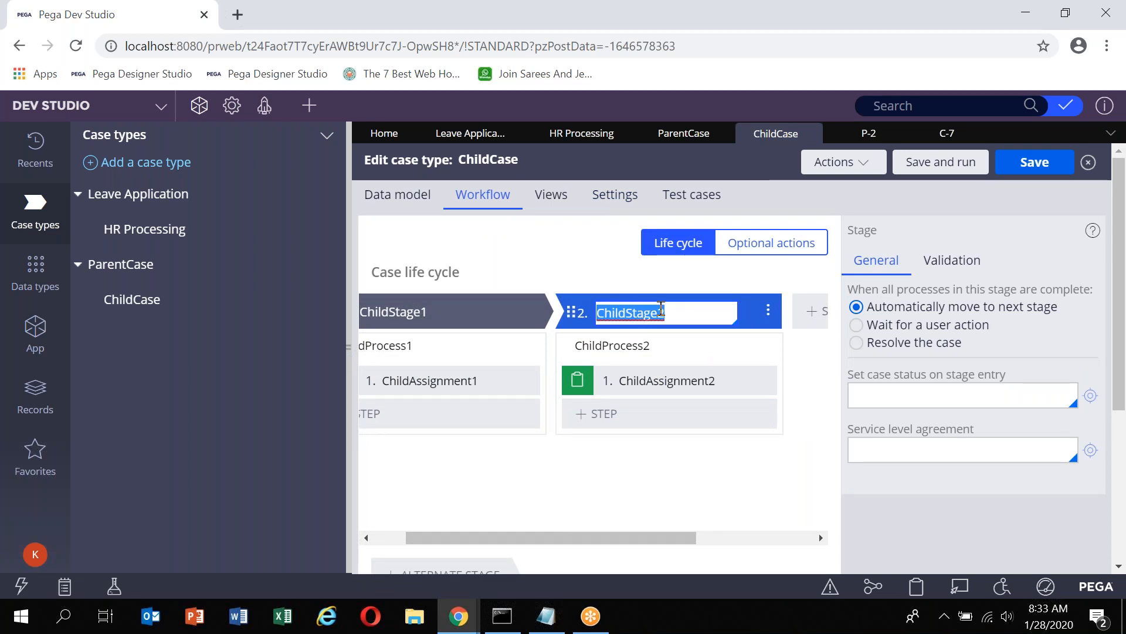
click(893, 342)
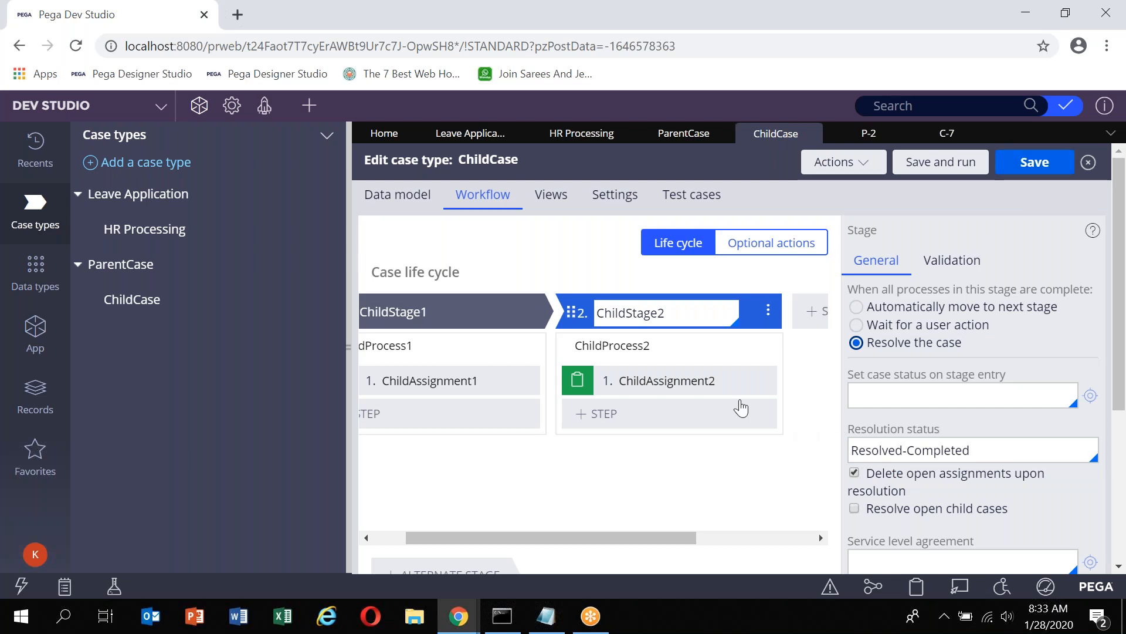
click(693, 324)
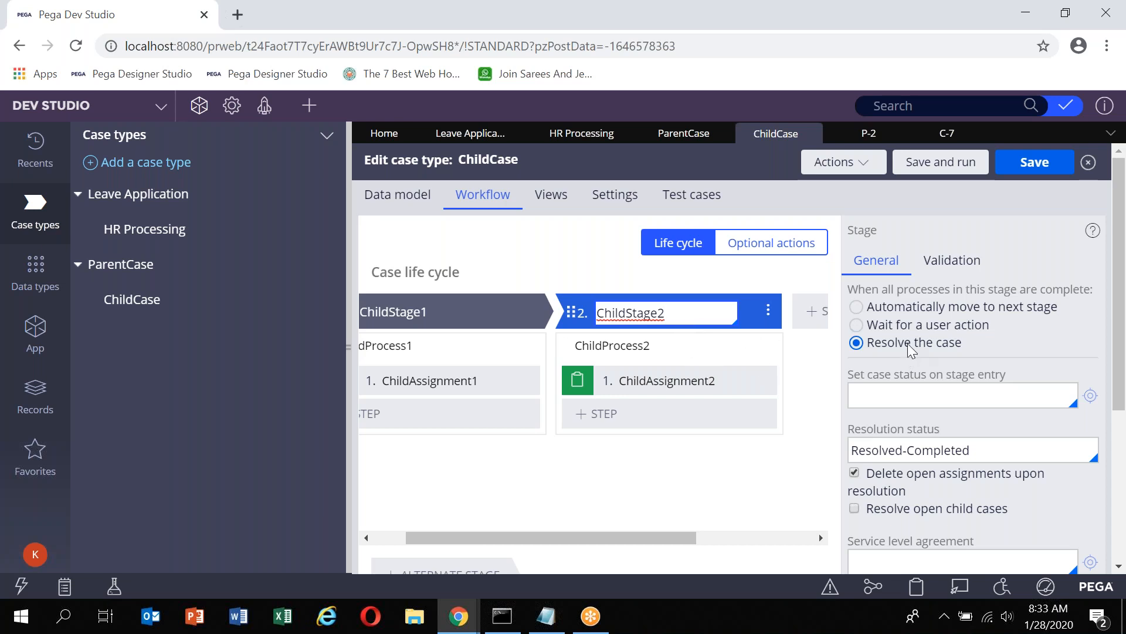
click(895, 452)
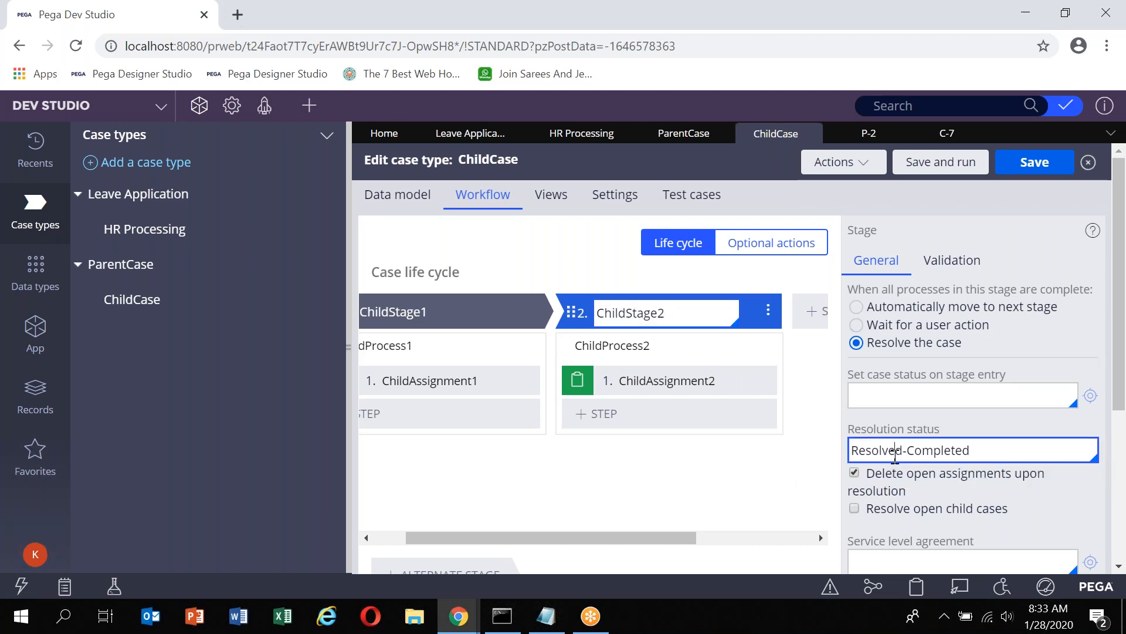
click(1038, 170)
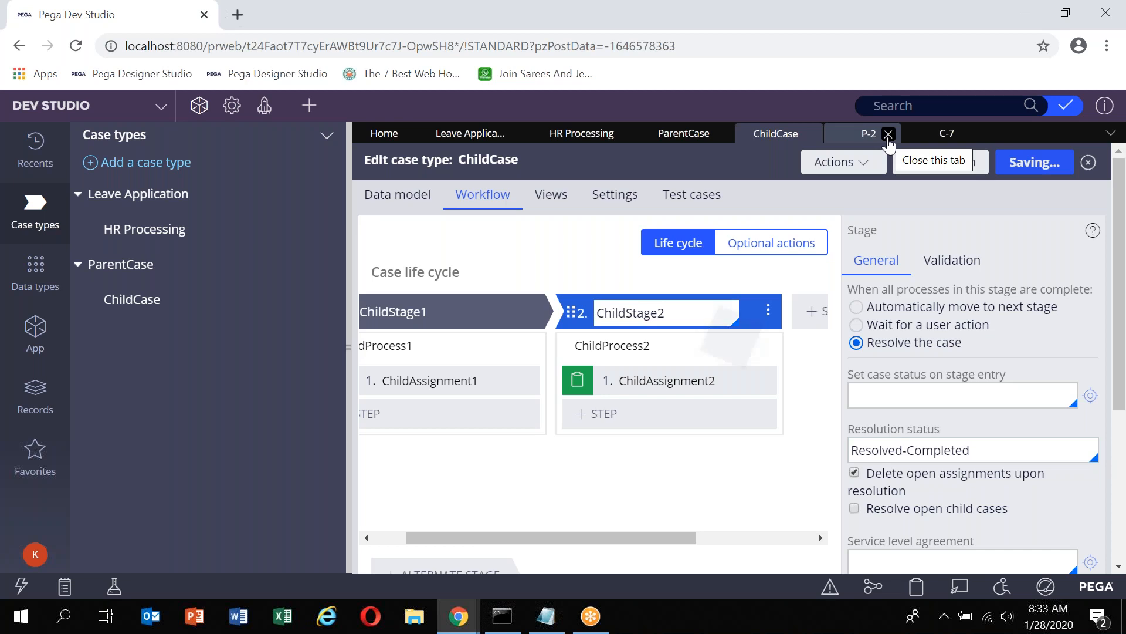
click(845, 163)
click(833, 232)
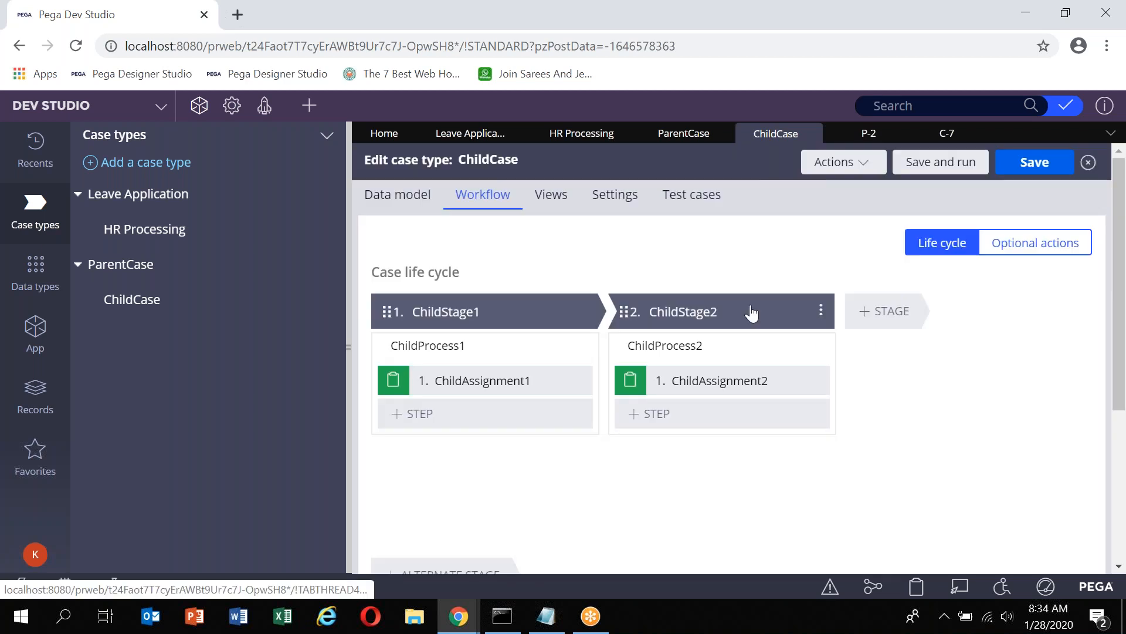
Set ChildStage2 to Resolve the case with the status Resolved-Completed and save the ChildCase case type.
click(751, 309)
click(917, 343)
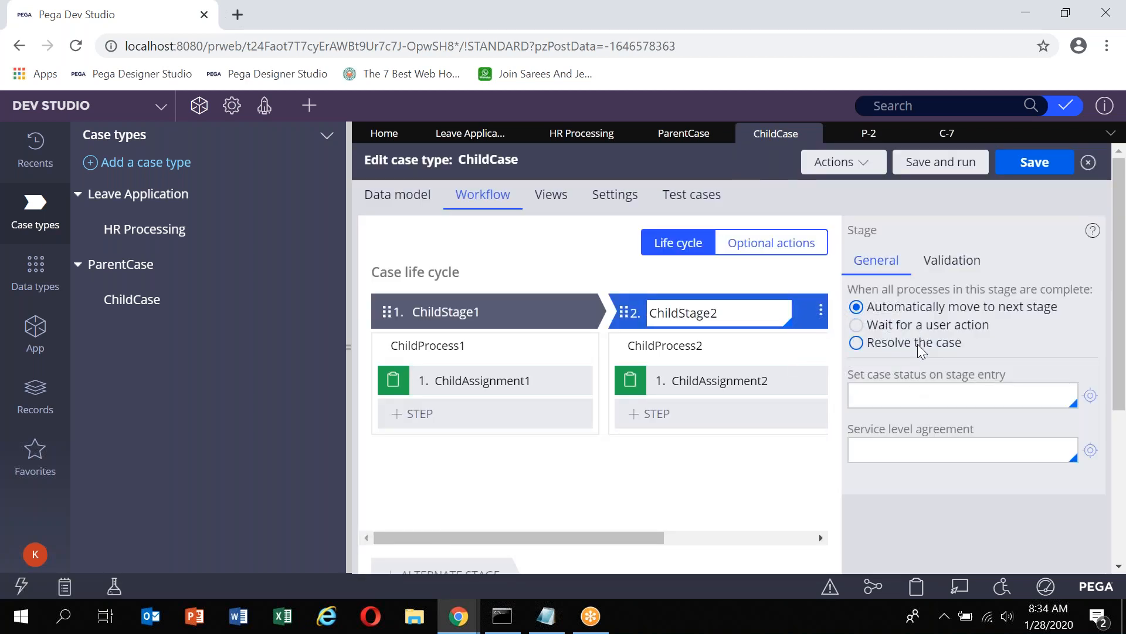
click(1034, 169)
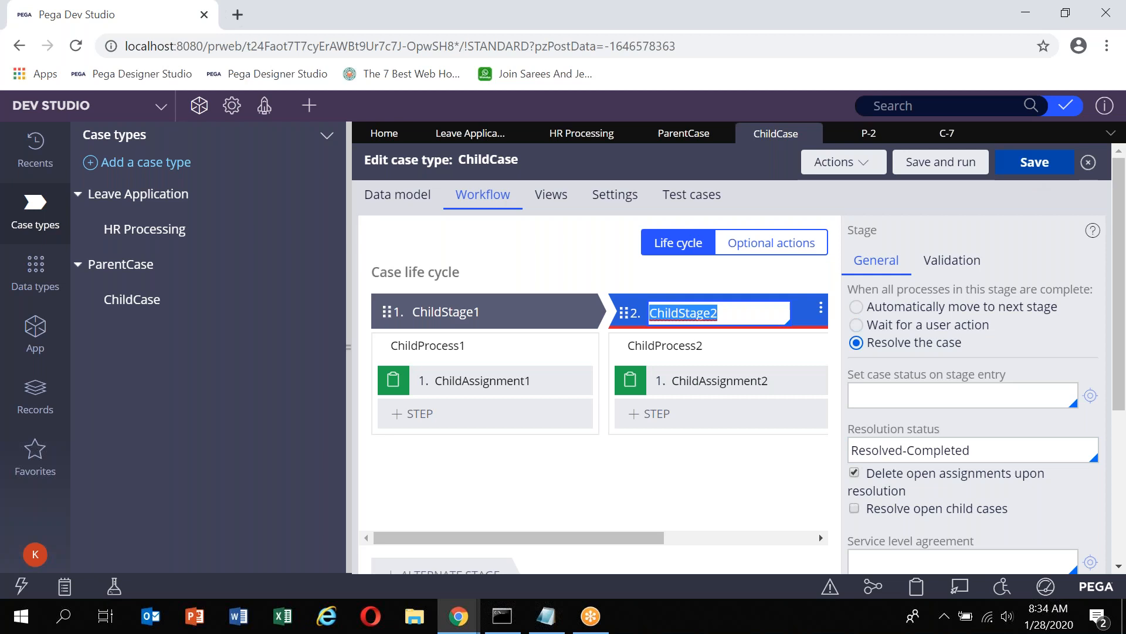
Close the P-2 and C-7 cases and return to the ParentCase case type.
click(890, 134)
click(889, 133)
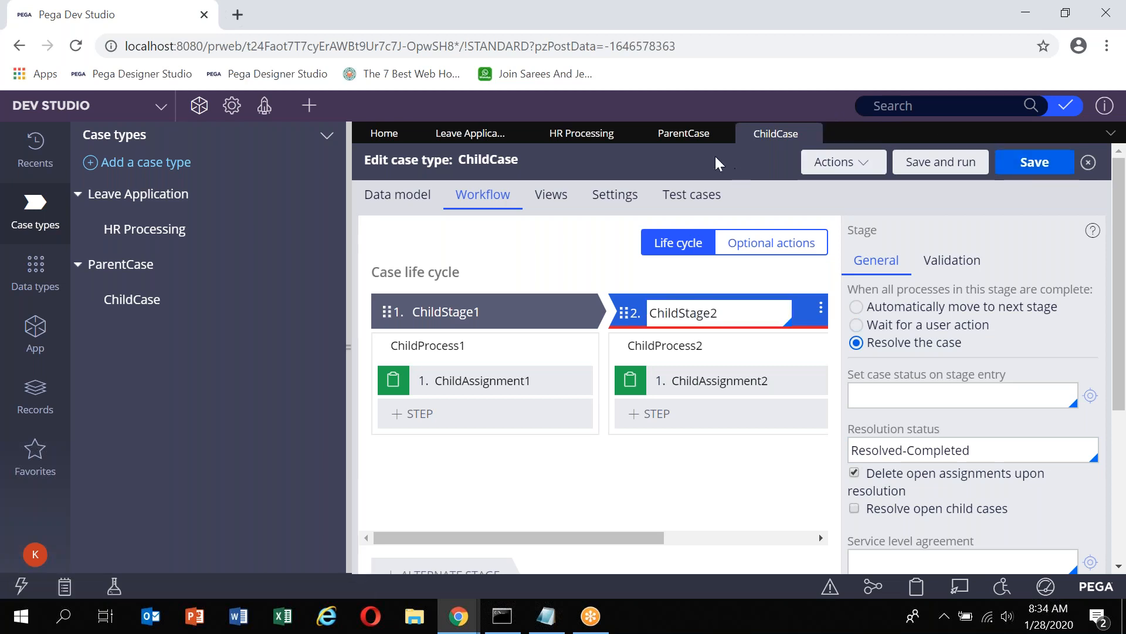
click(687, 141)
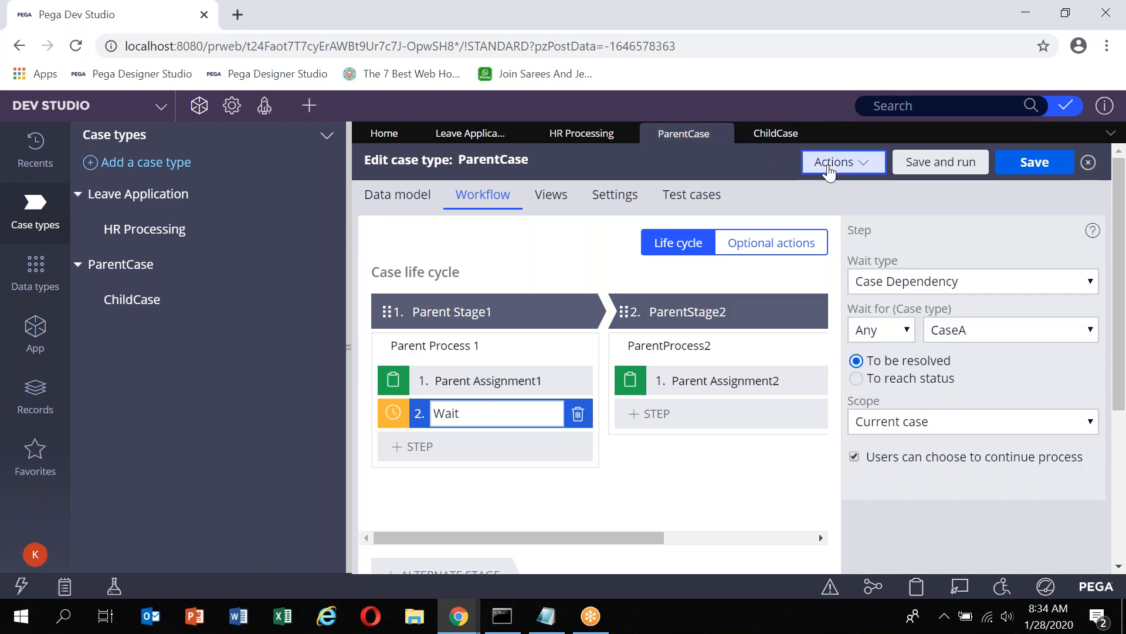
Save and run the ParentCase case type and finish the creation form to start a new parent case.
click(839, 162)
click(807, 234)
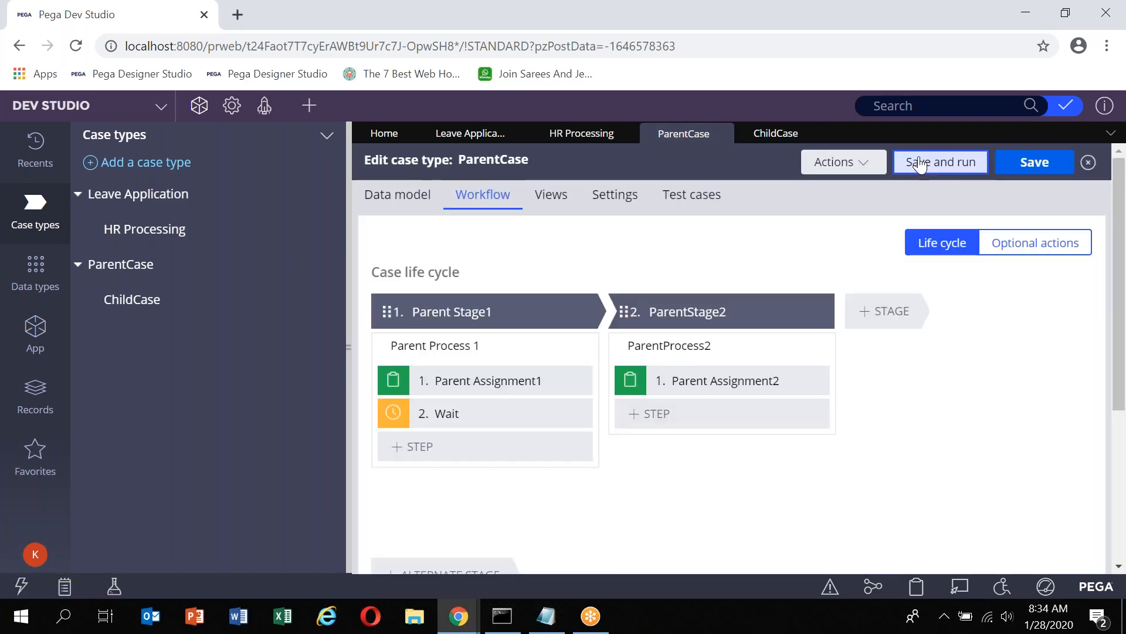
click(920, 165)
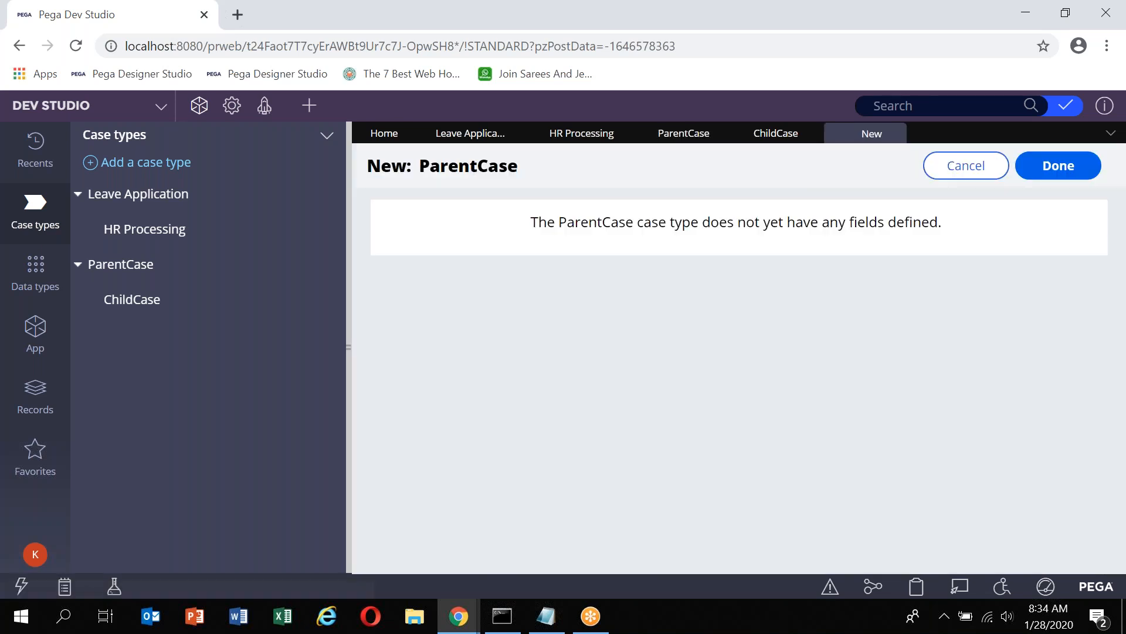
click(1055, 166)
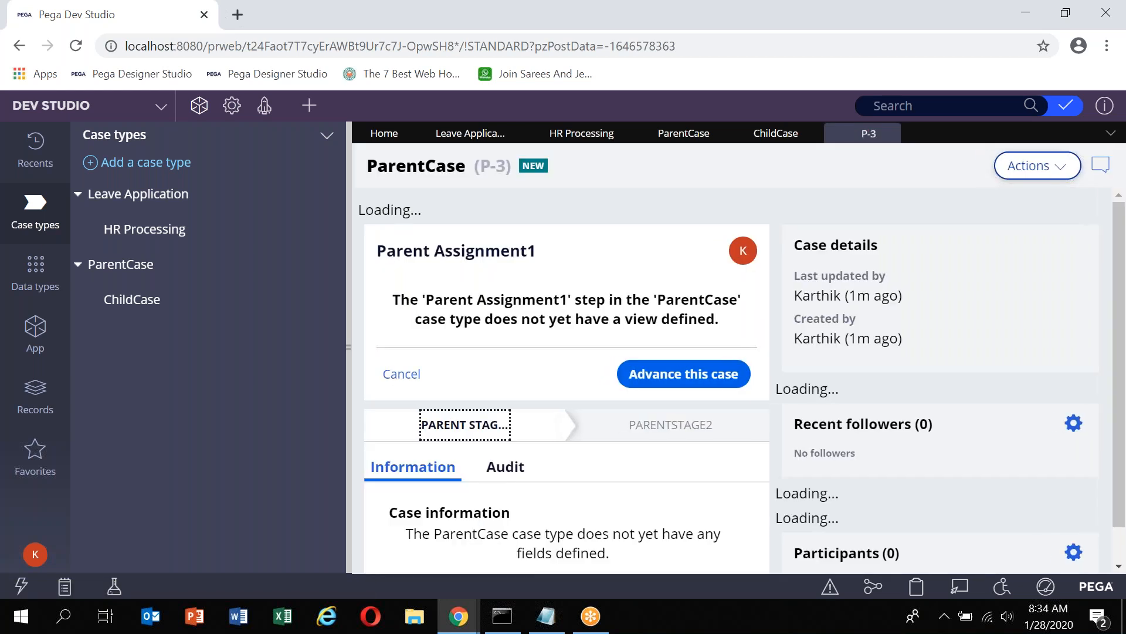
Switch to Notepad and change the P2 line to "P3(New)".
key(alt+Tab)
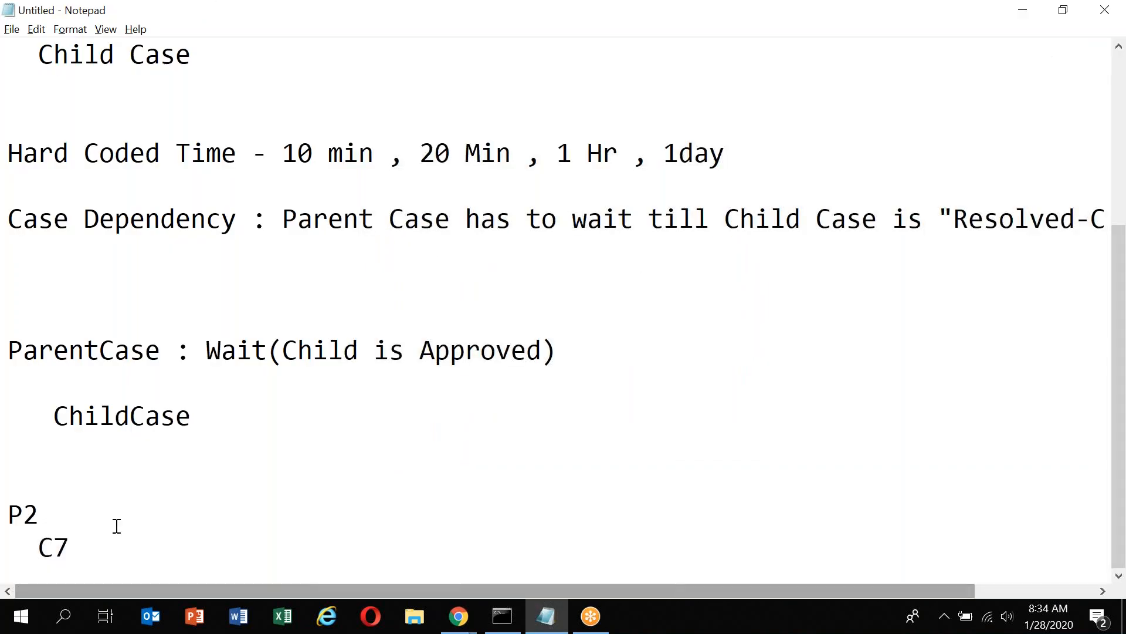
click(55, 523)
key(BackSpace)
text(3())
text(New)
key(BackSpace)
key(BackSpace)
key(BackSpace)
key(BackSpace)
text(New))
Replace C7 below the parent line with "C8(New)", checking the child case's ID in the browser.
click(69, 547)
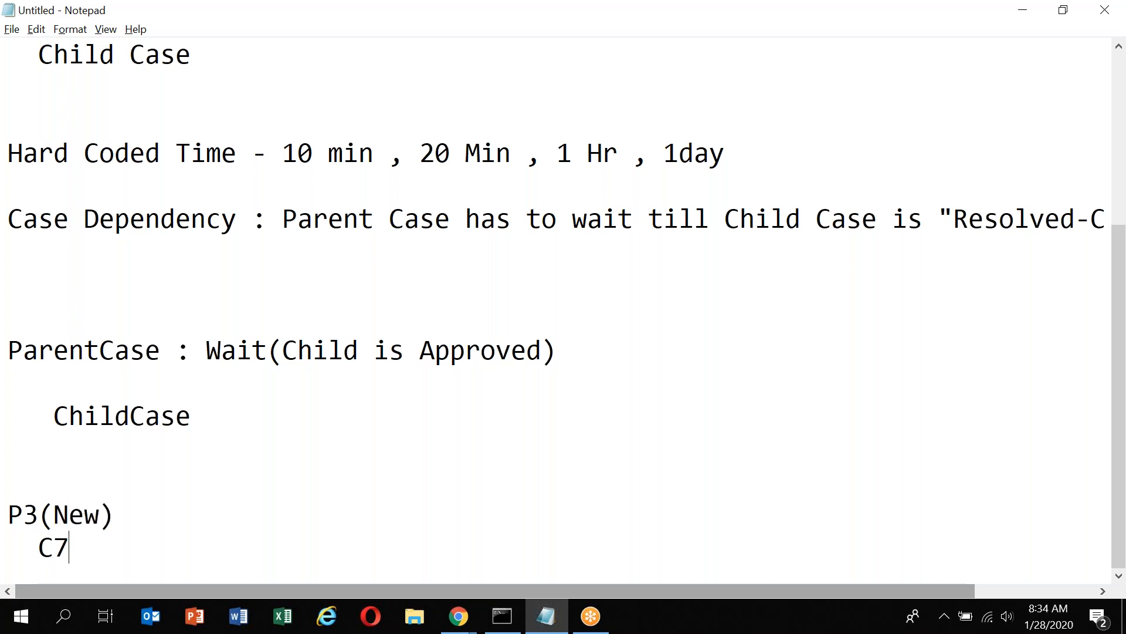
key(alt+Tab)
key(alt+Tab)
key(BackSpace)
text(8())
key(Left)
text(New)
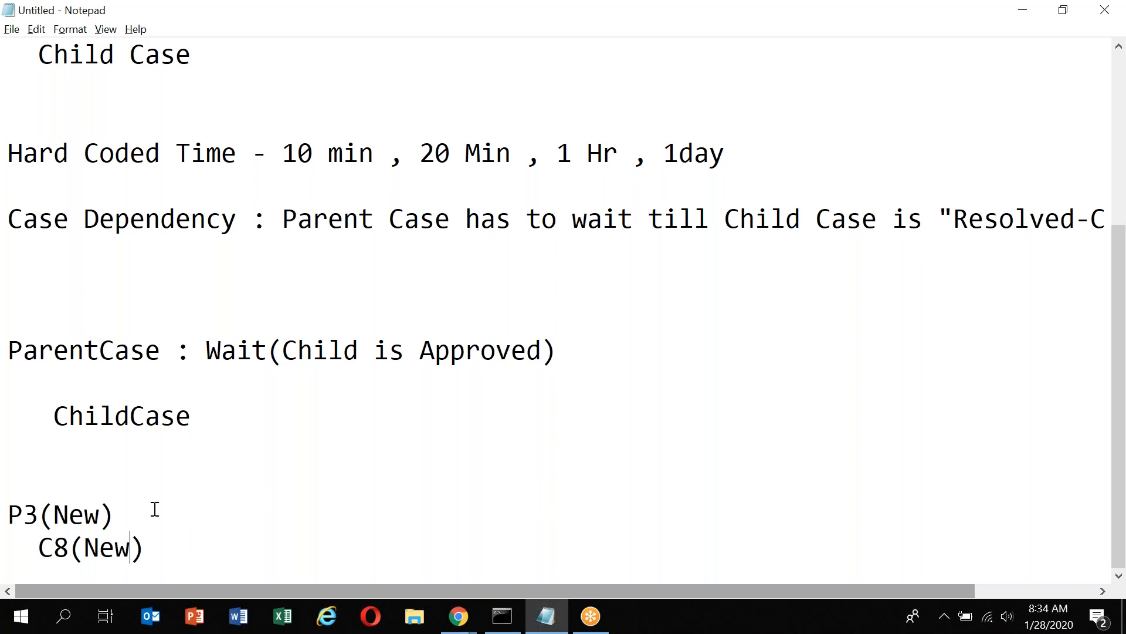
Return to Pega Dev Studio, advance case P-3 past Parent Assignment1 and open its Continue Process action to read what it waits for.
key(alt+Tab)
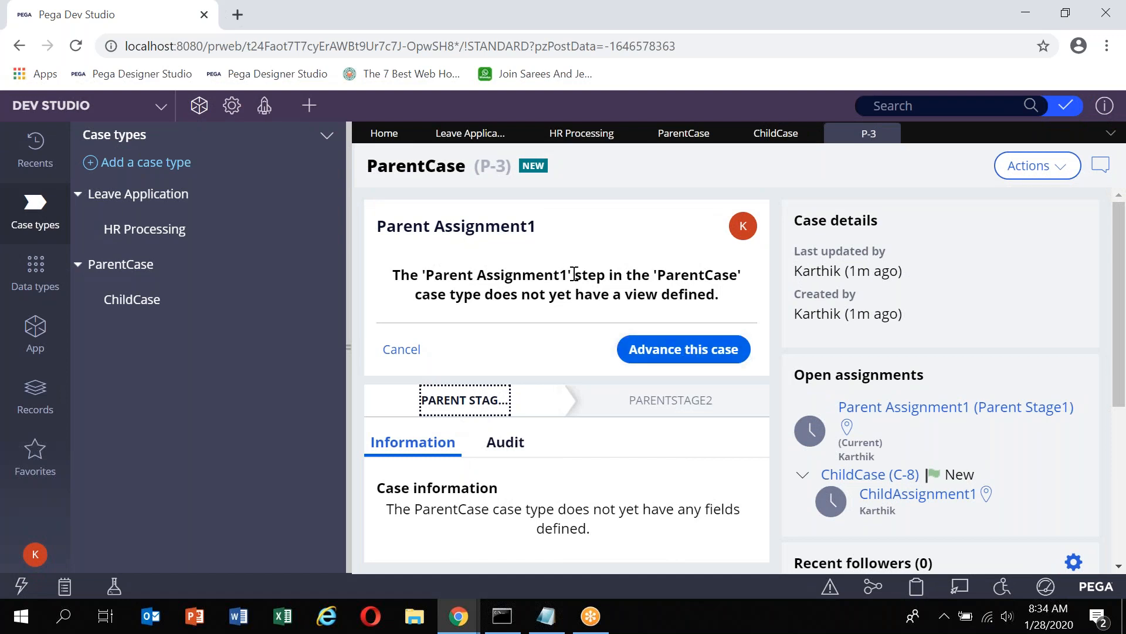
click(701, 349)
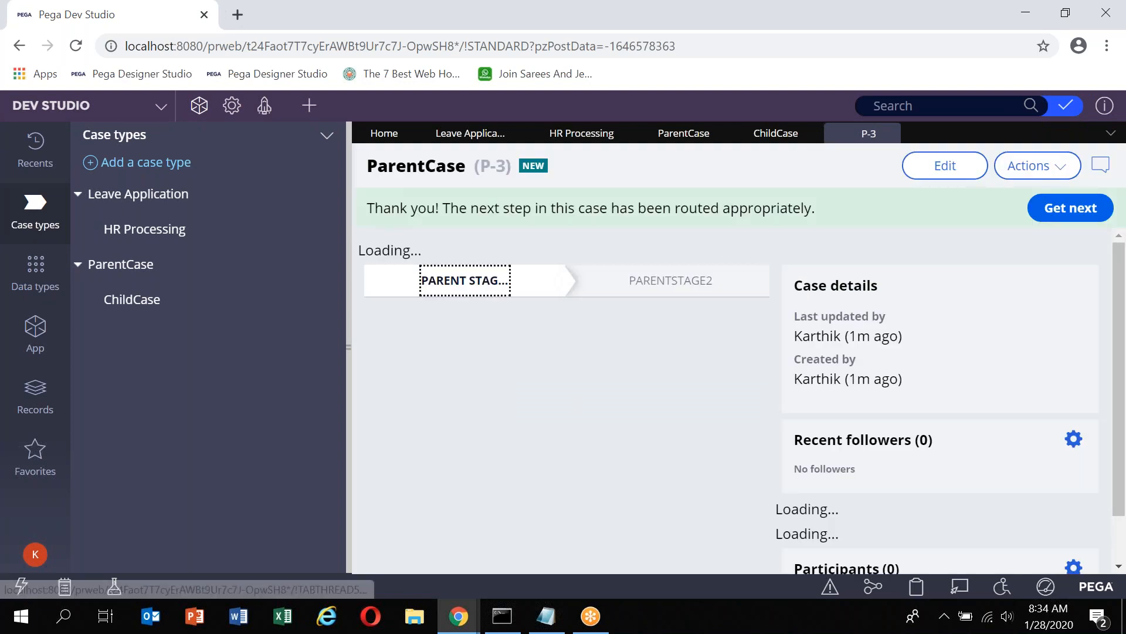
click(1033, 175)
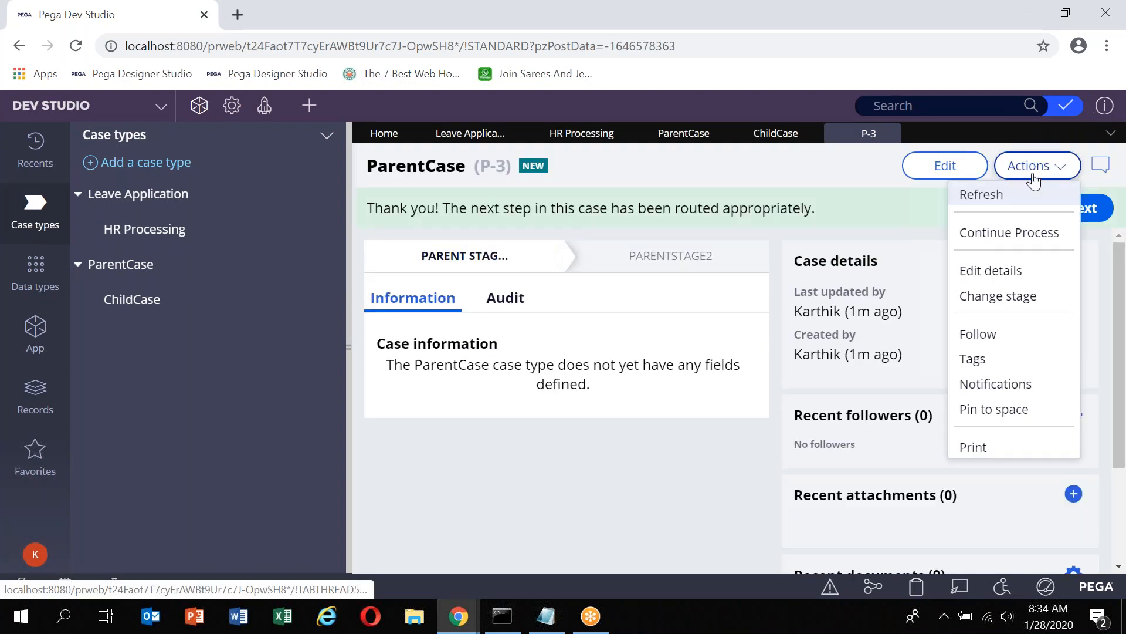
click(1009, 233)
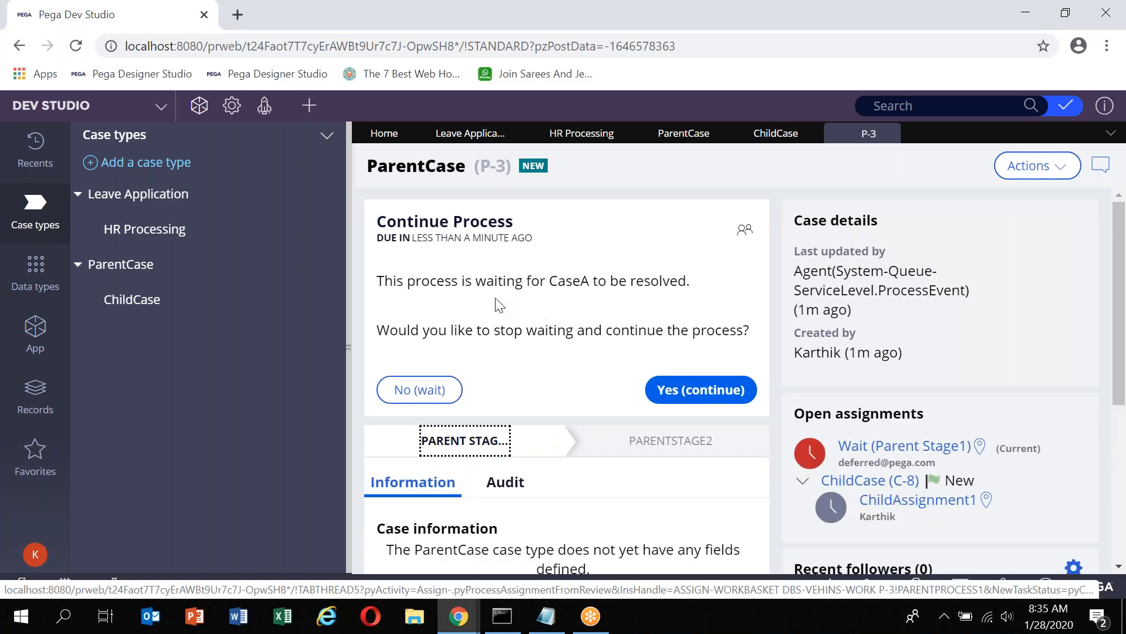
double_click(579, 276)
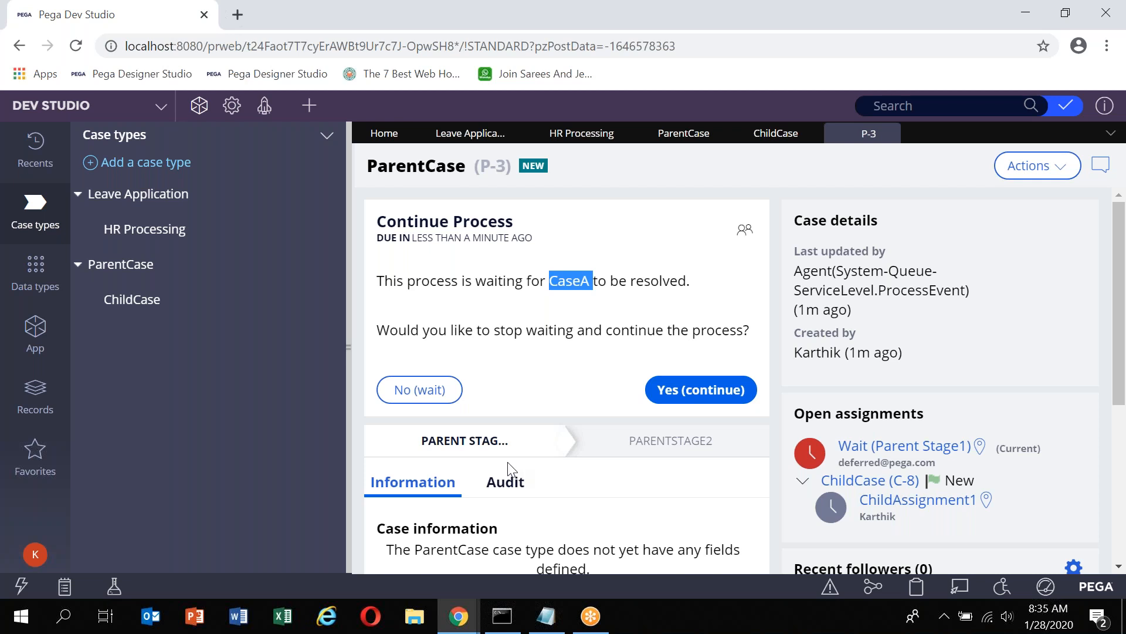
View the ParentCase life cycle from its first stage to check the current step, then close it.
click(474, 455)
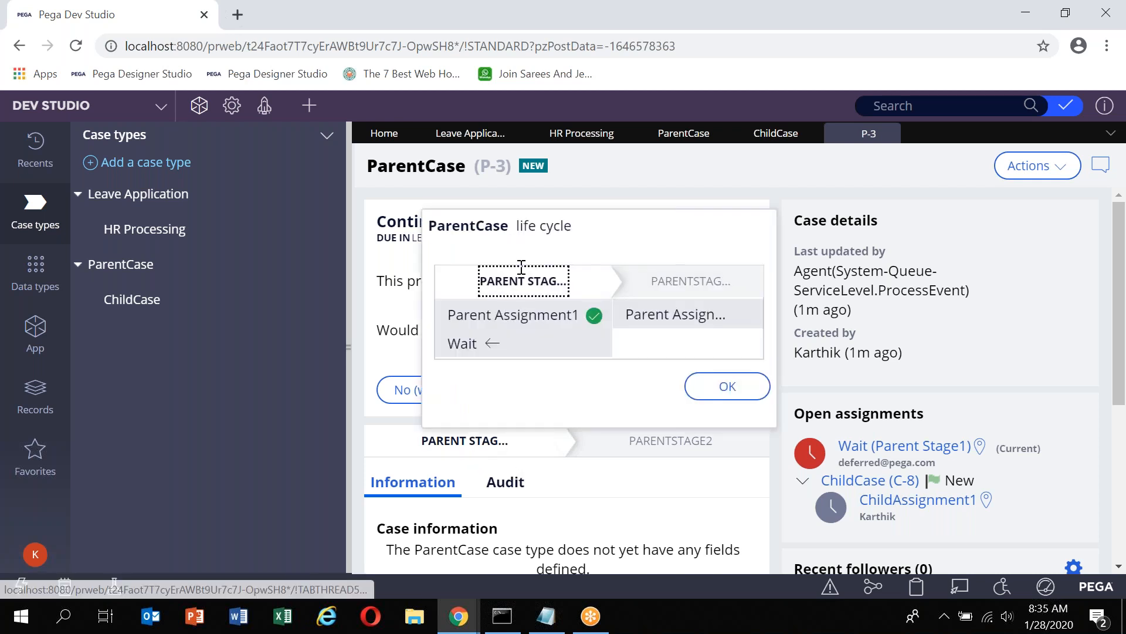
double_click(474, 344)
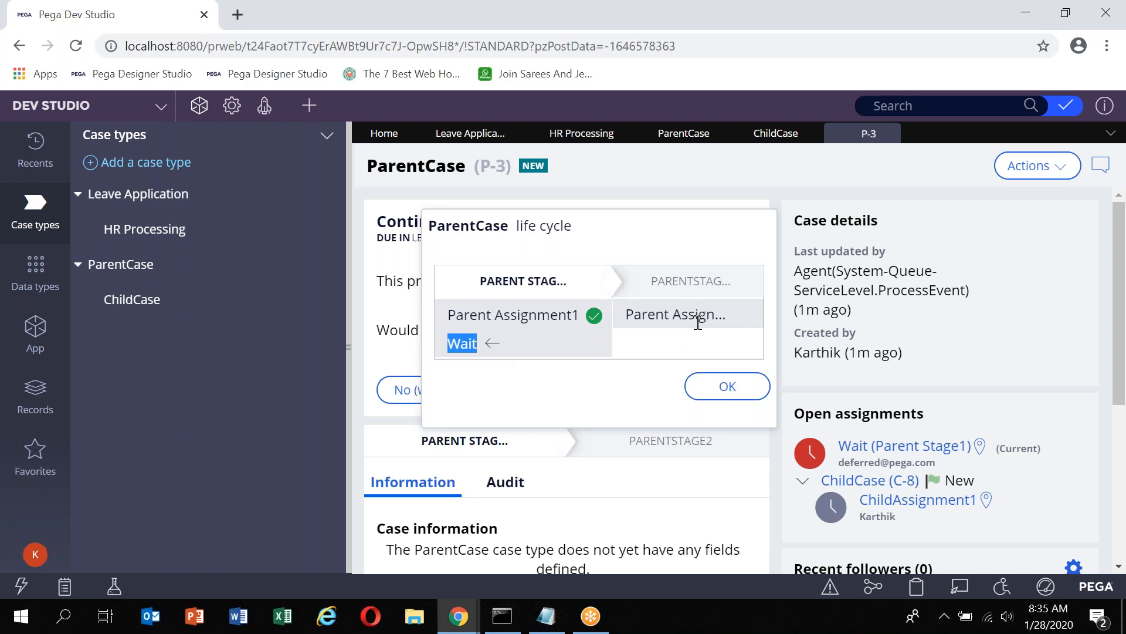
click(725, 385)
Open child case C-8, begin ChildAssignment1, check its life cycle and status, and advance the case.
click(845, 456)
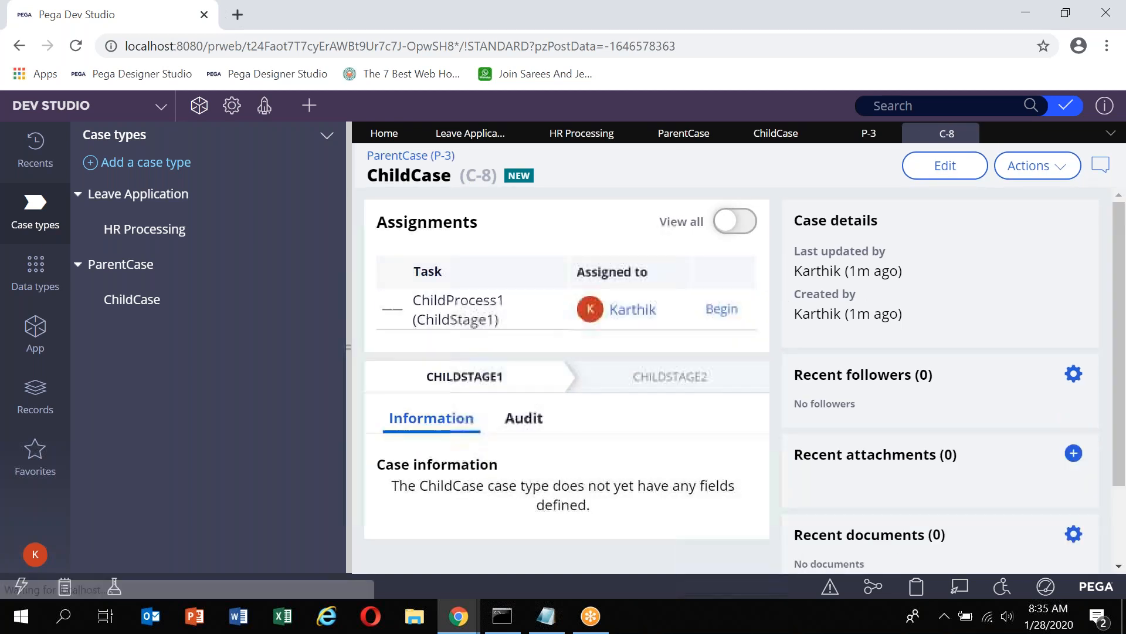
click(722, 309)
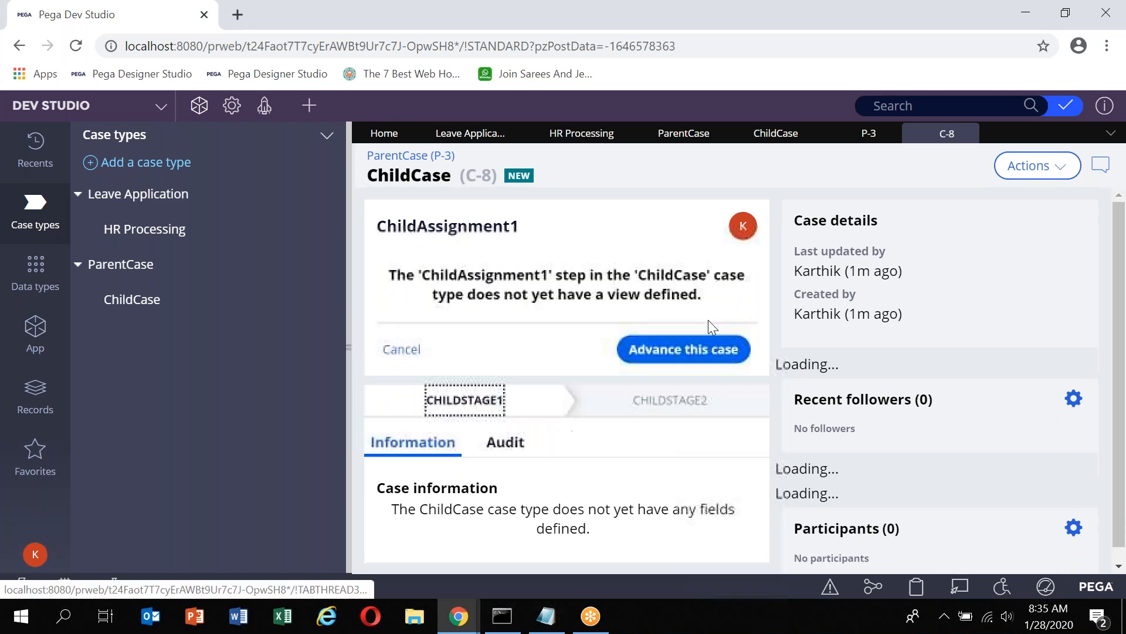
click(475, 401)
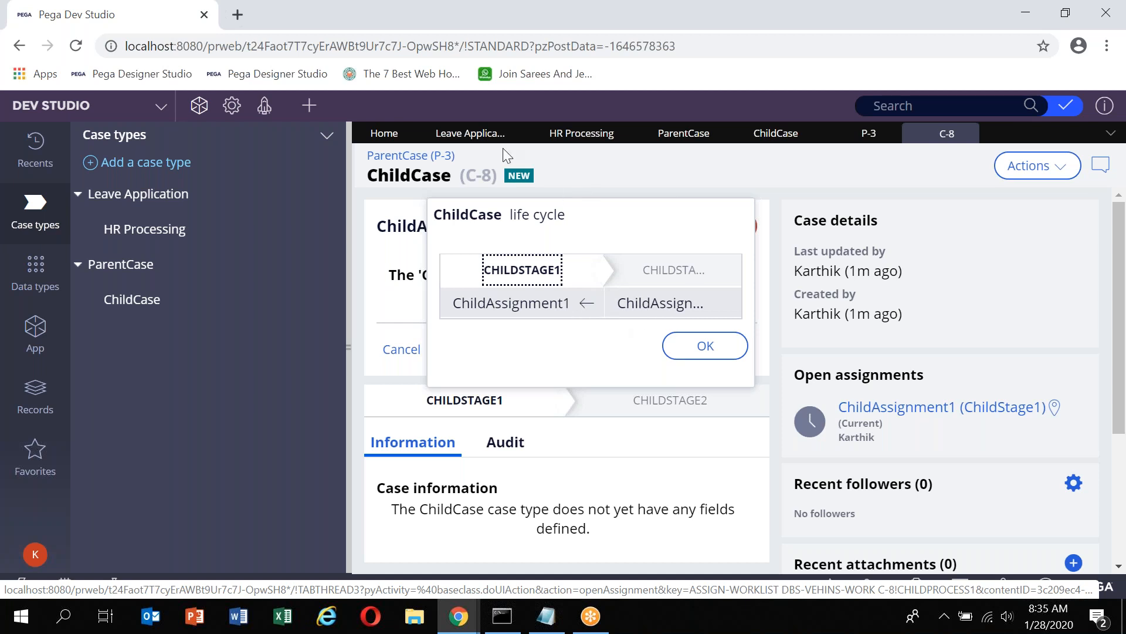
double_click(519, 175)
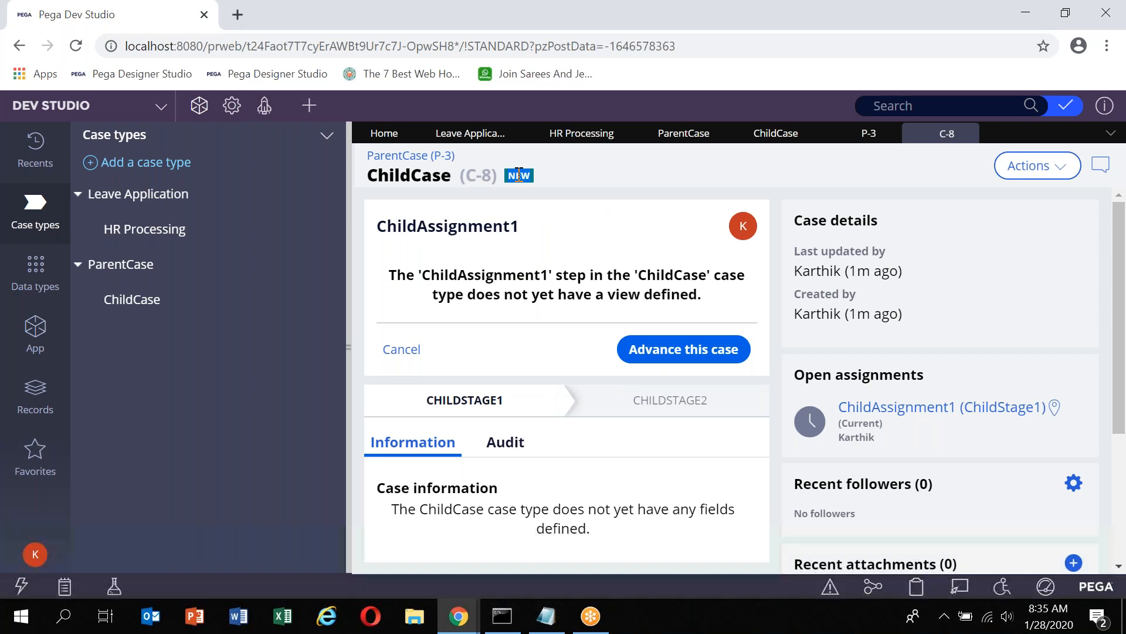
click(571, 301)
click(649, 350)
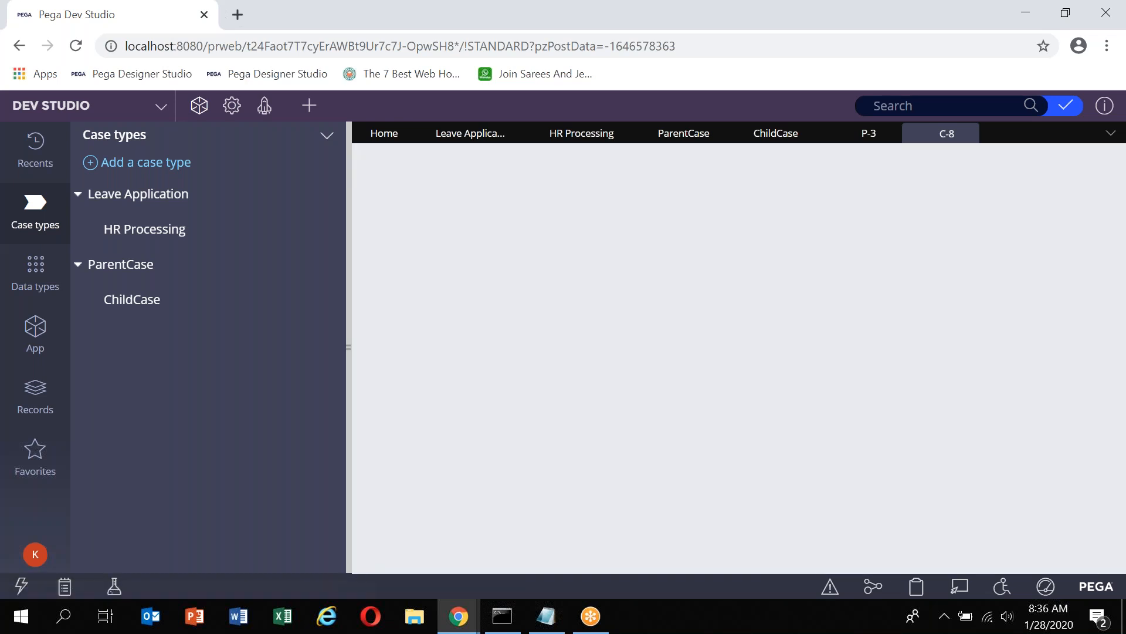
Check the ChildCase life cycle at ChildStage2 and advance the case past ChildAssignment2.
click(649, 405)
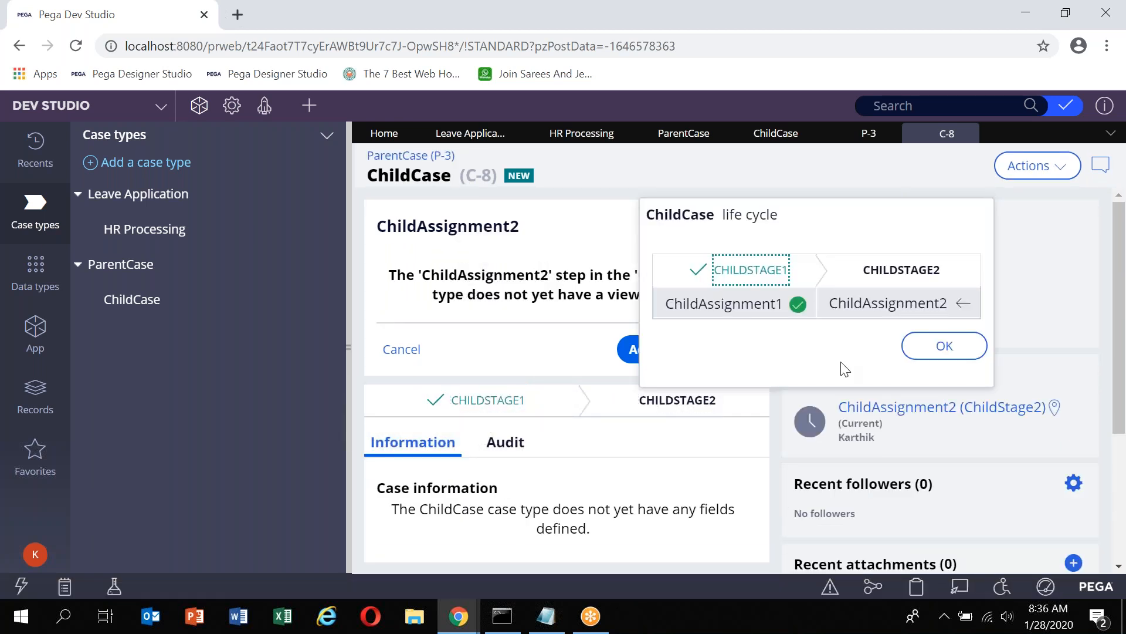
click(947, 347)
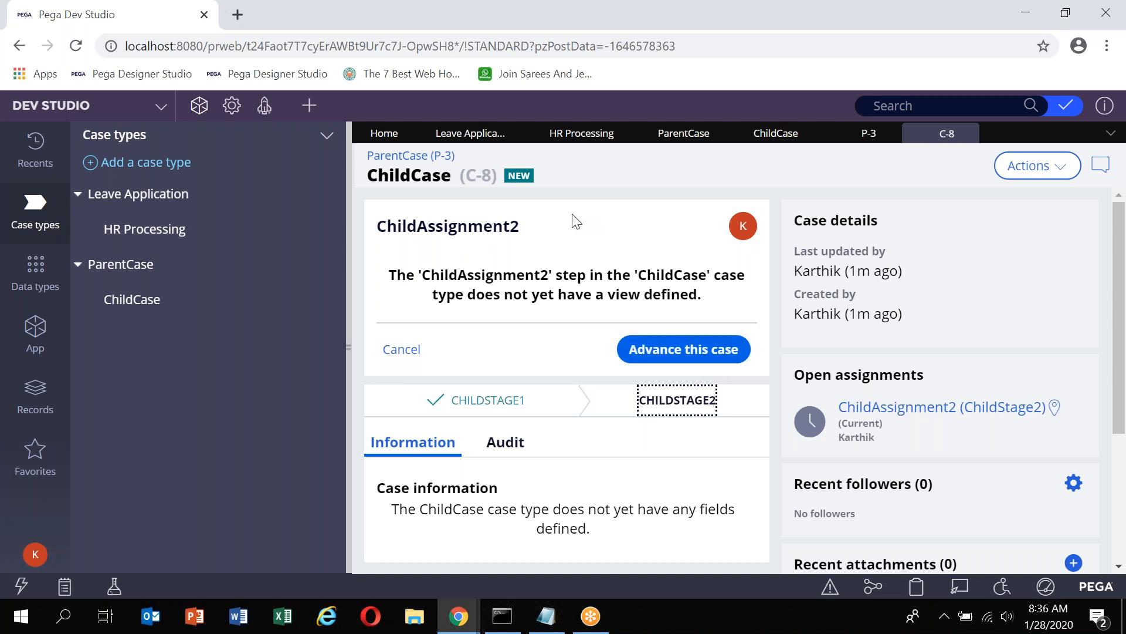
click(524, 173)
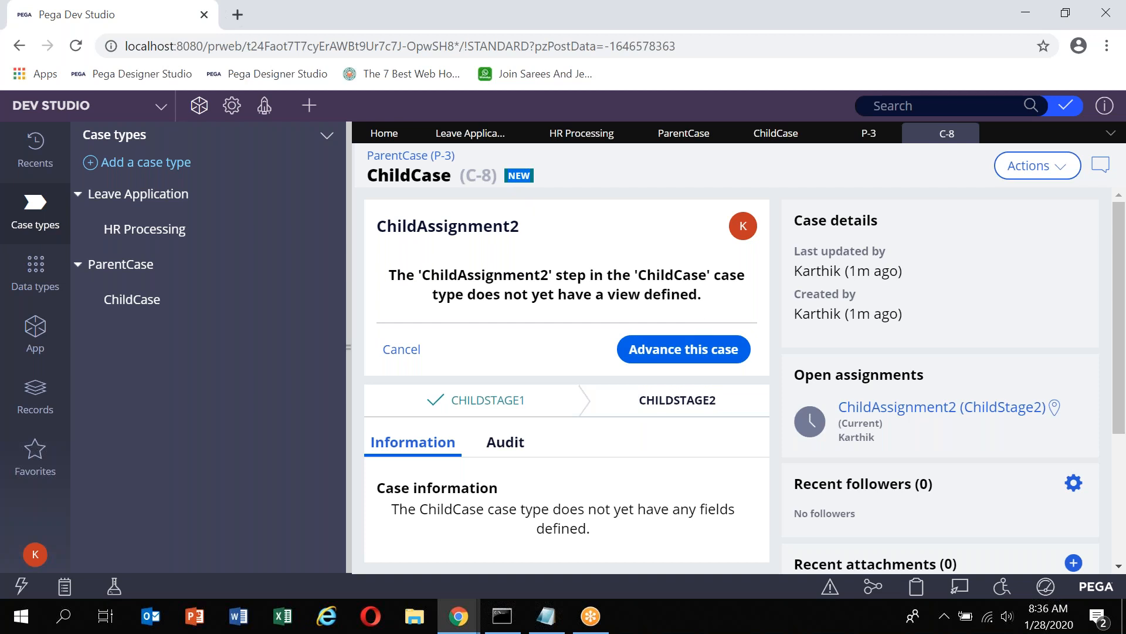
click(694, 354)
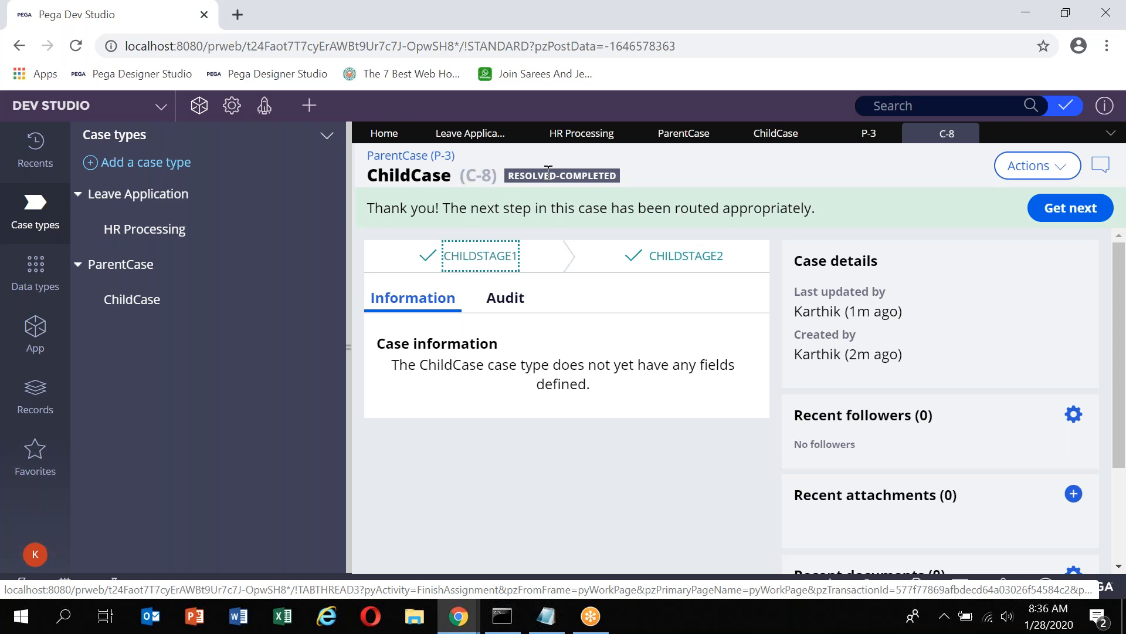
Return to parent case P-3, refresh it and check whether it has moved past its first stage.
click(447, 158)
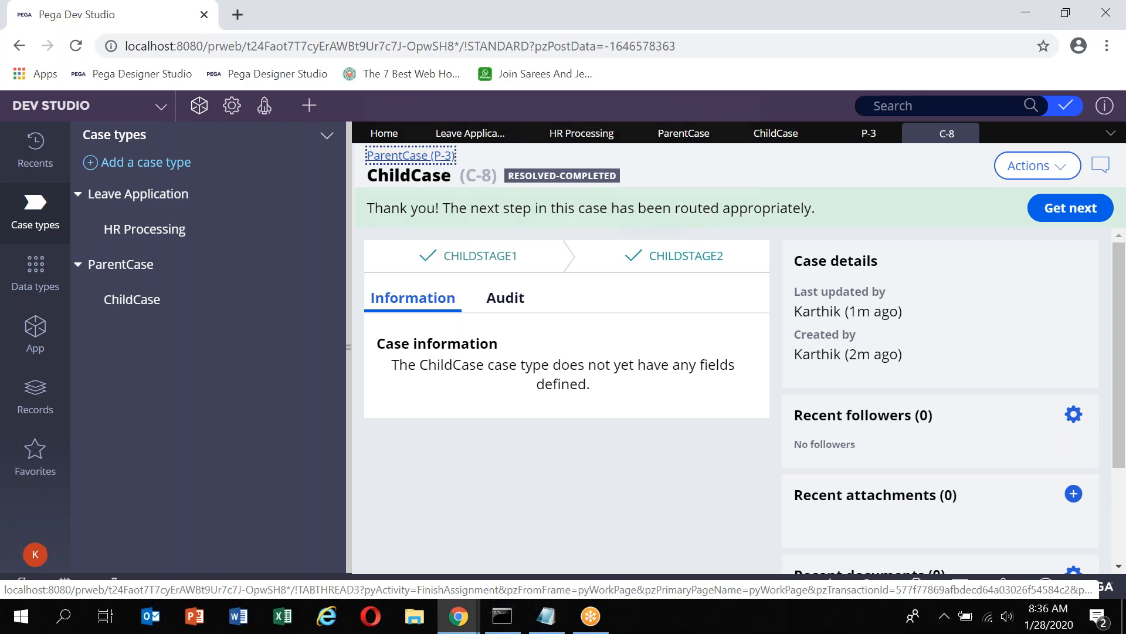
click(650, 243)
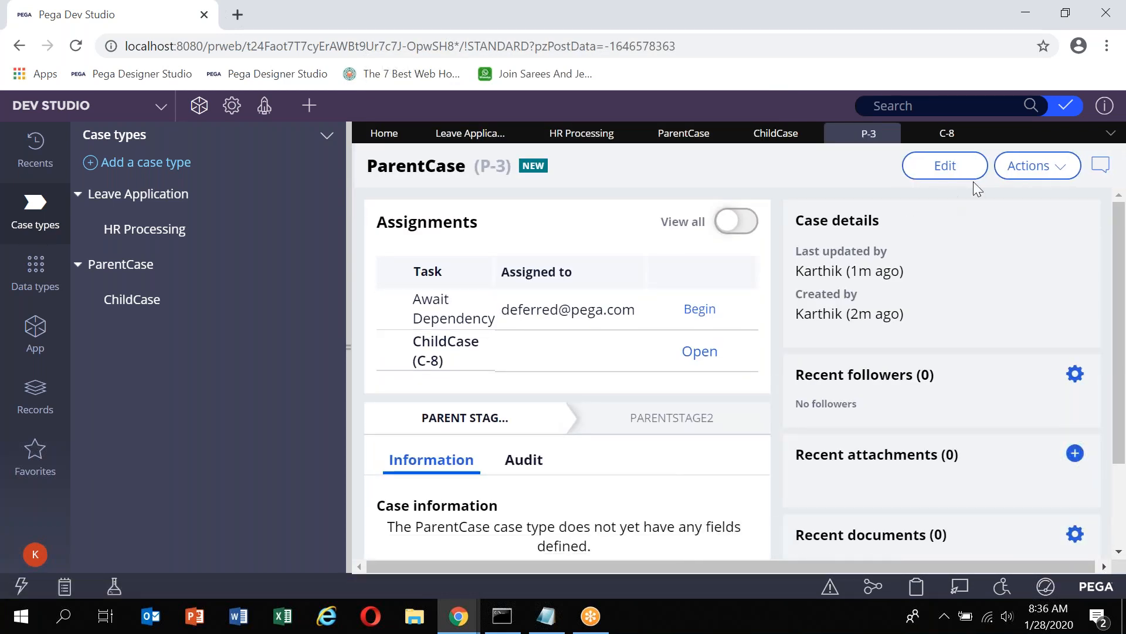
click(1016, 170)
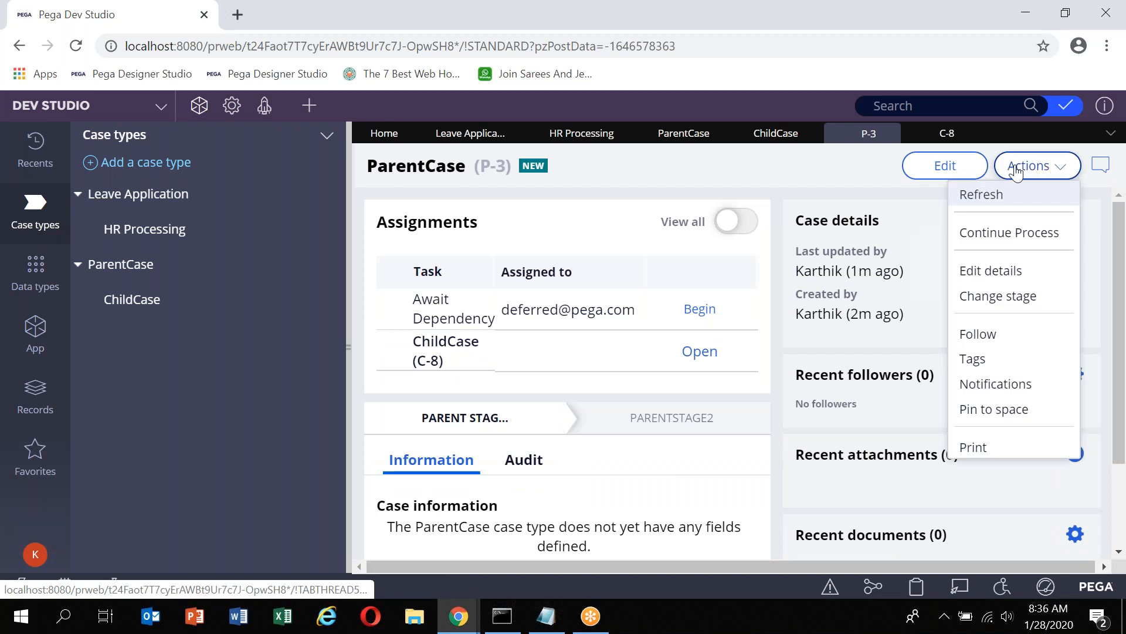
click(974, 195)
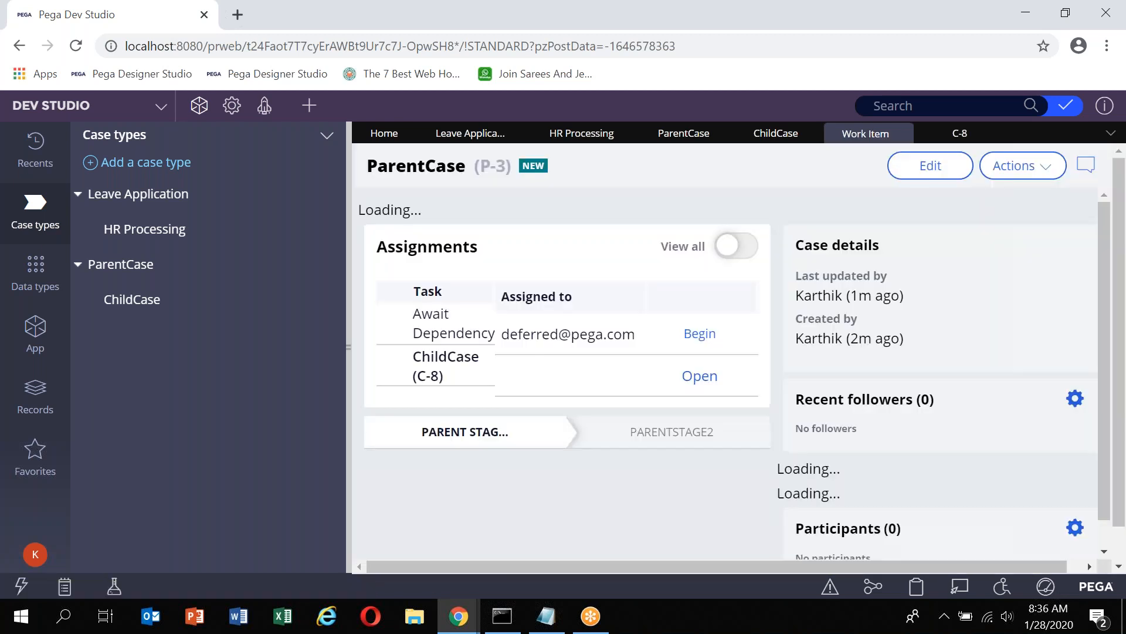
click(507, 418)
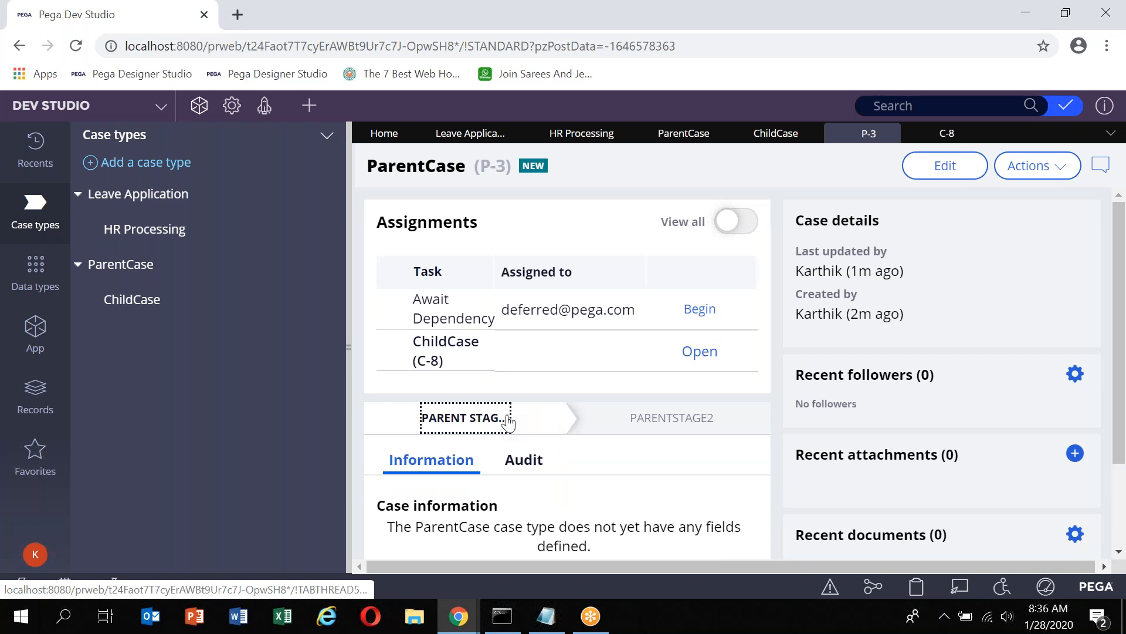
click(692, 457)
In the ParentCase workflow, set the Wait step's case type to wait for to ChildCase and save the case type.
click(680, 135)
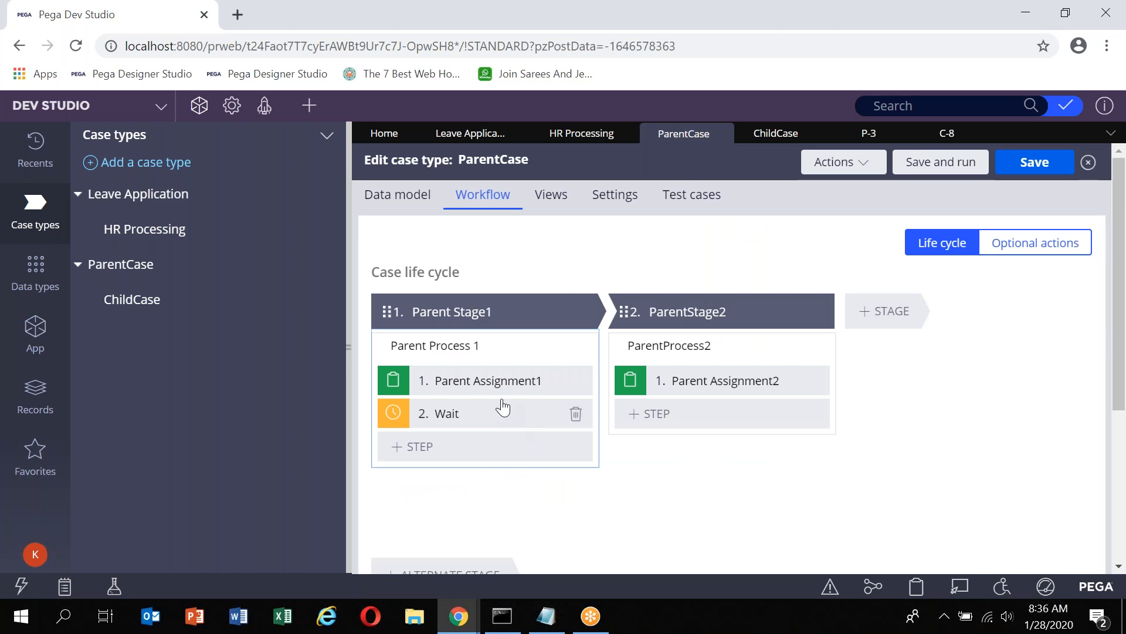
click(503, 406)
click(942, 323)
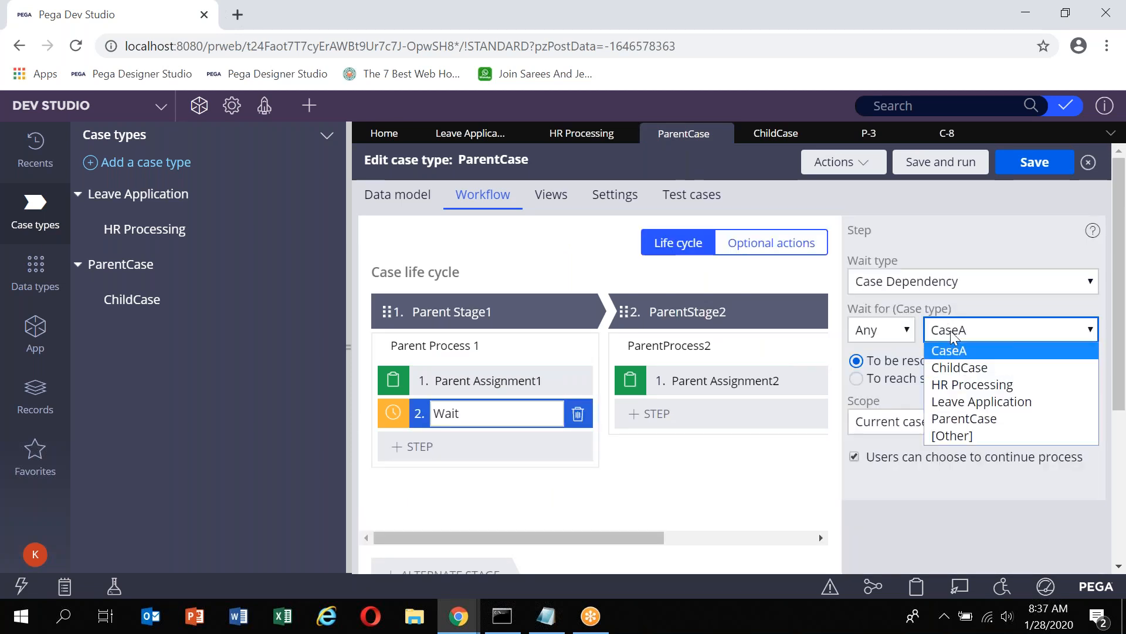
click(959, 370)
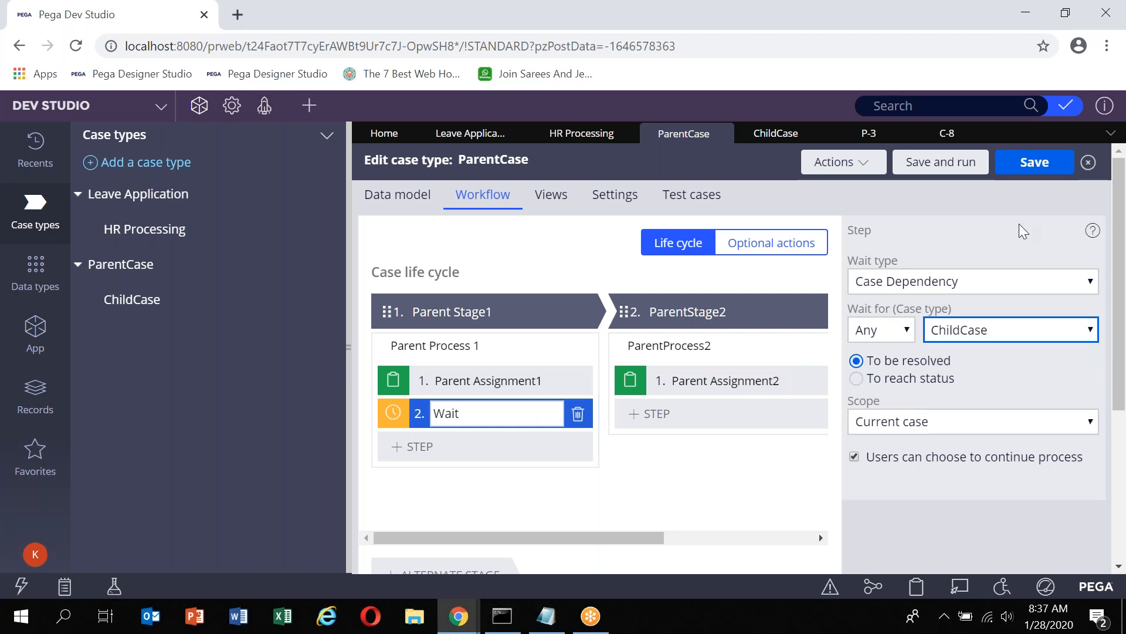
click(1032, 167)
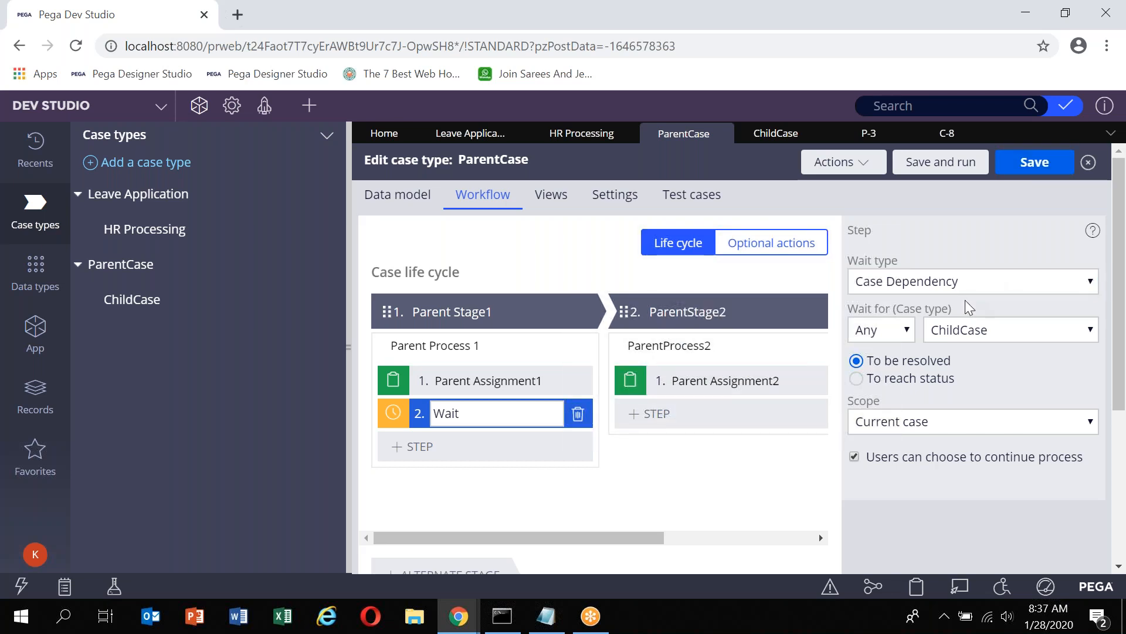
click(951, 331)
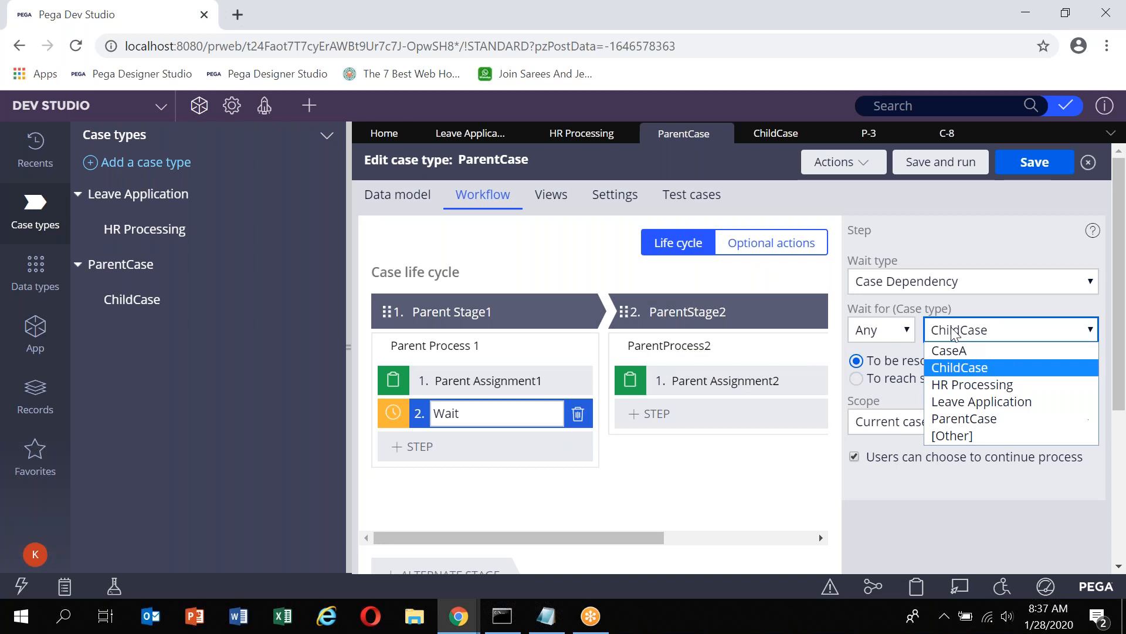
click(990, 247)
Close the open P-3 and C-8 cases and return to the ParentCase case type.
click(889, 134)
click(887, 134)
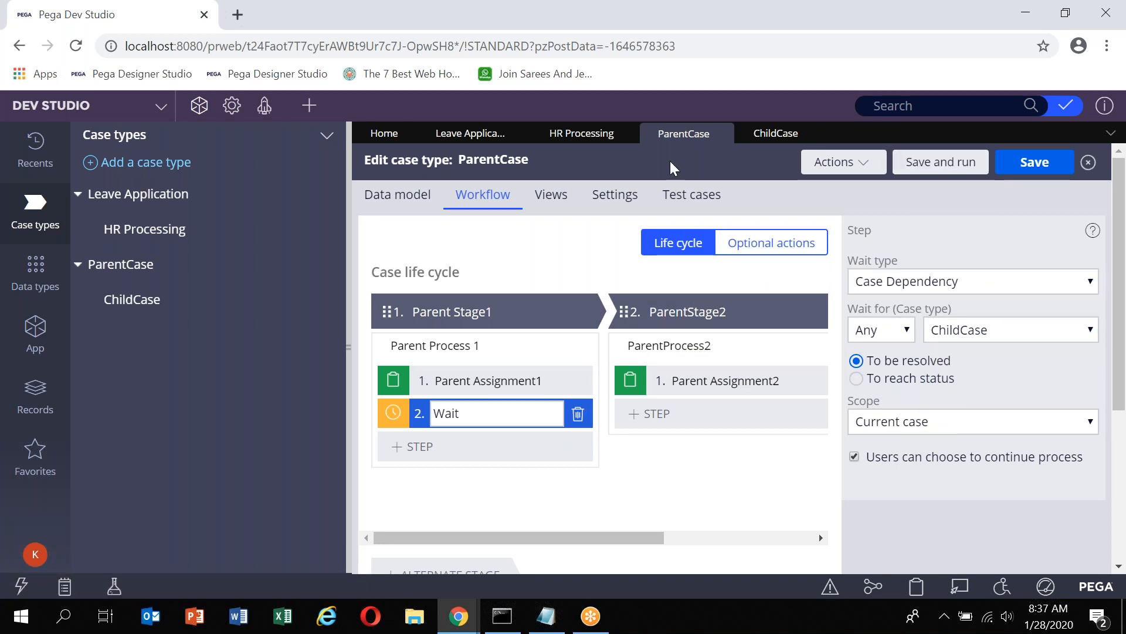
click(583, 136)
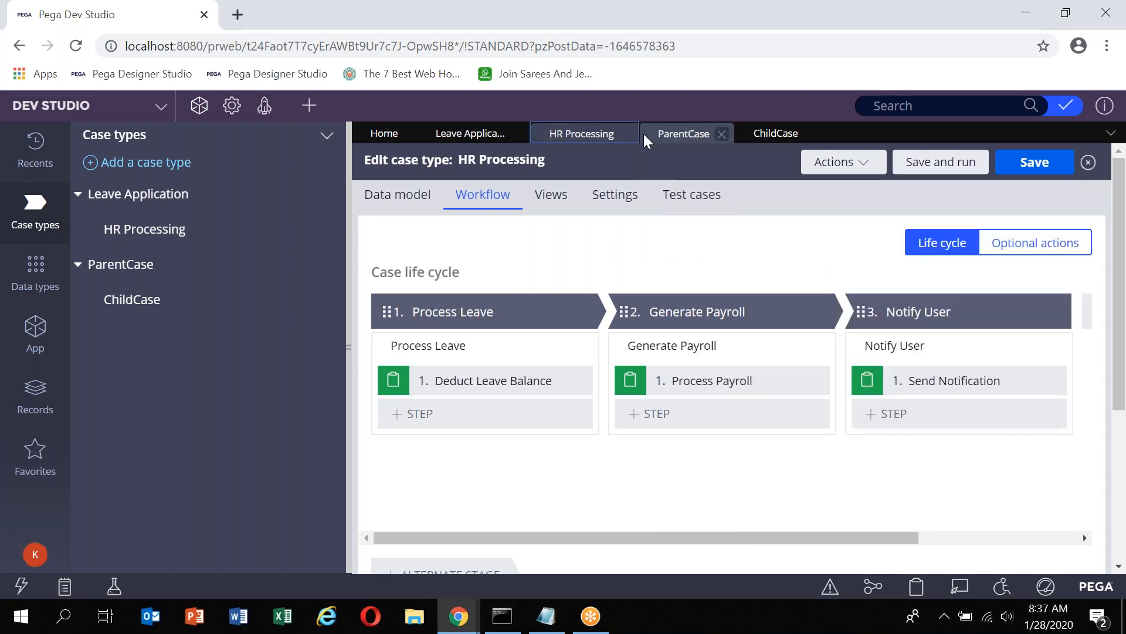
click(684, 138)
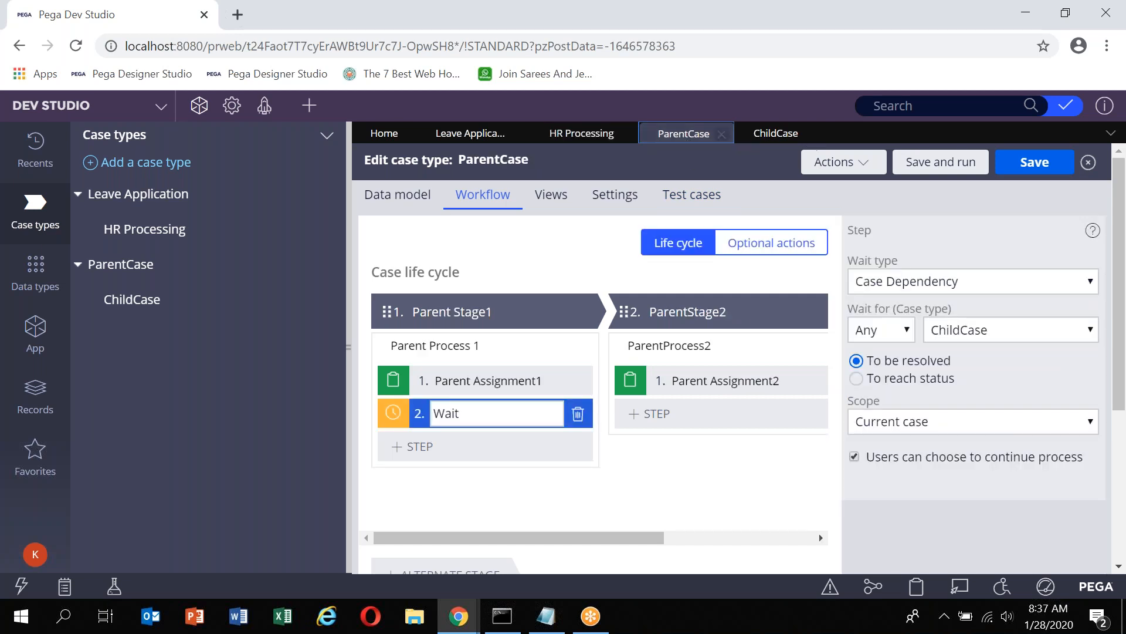
Save and run the ParentCase case type, create a new case and advance it past Parent Assignment1.
click(921, 163)
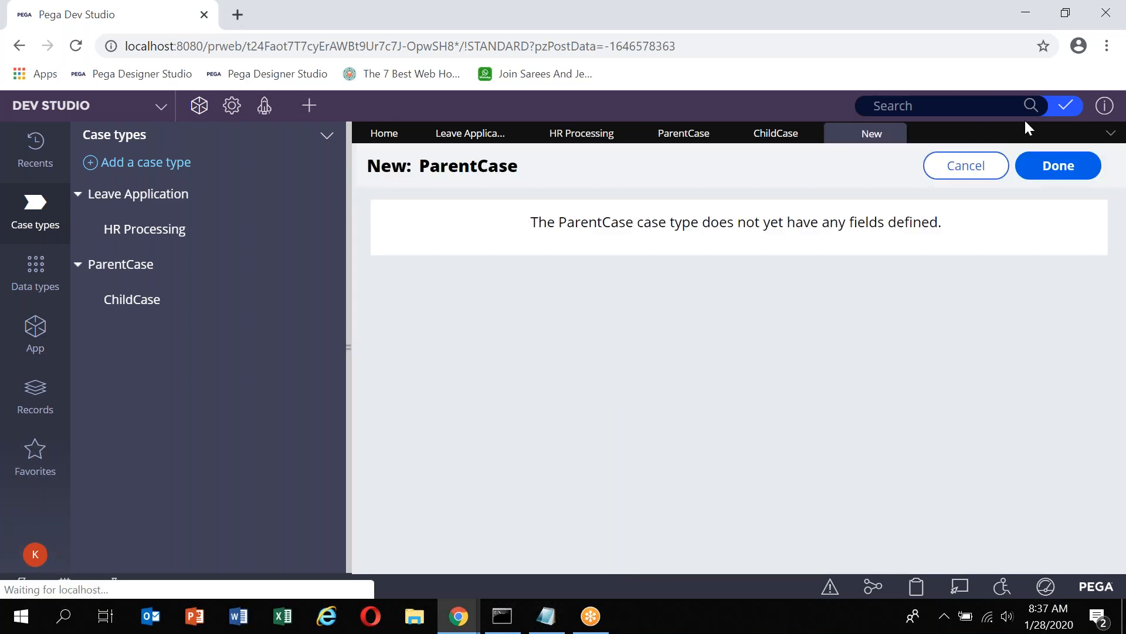
click(1062, 168)
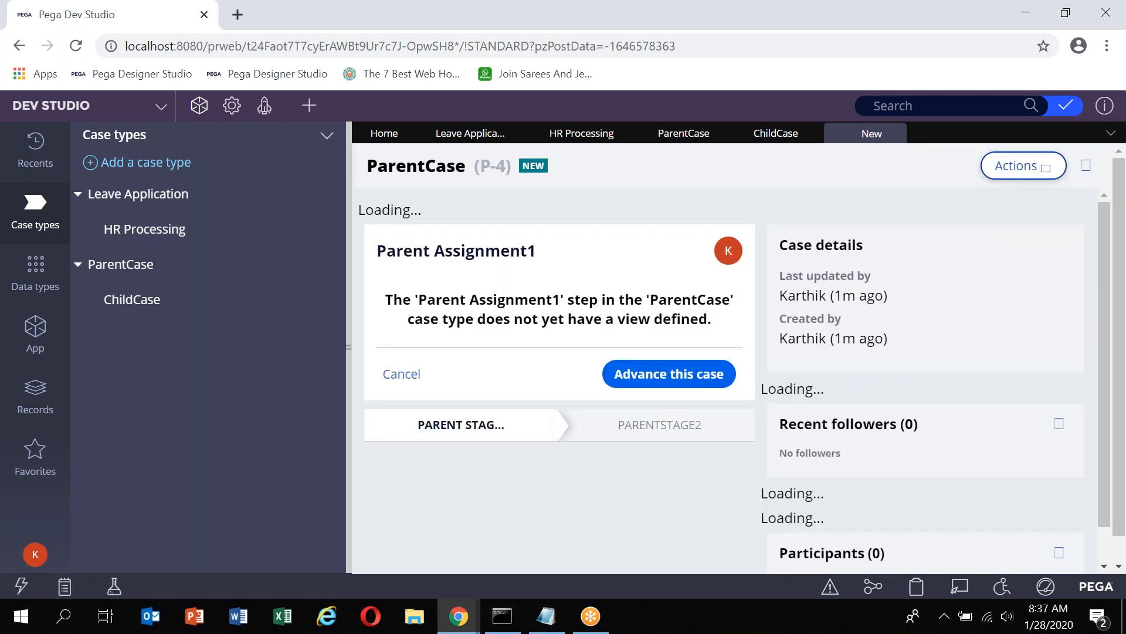
click(654, 352)
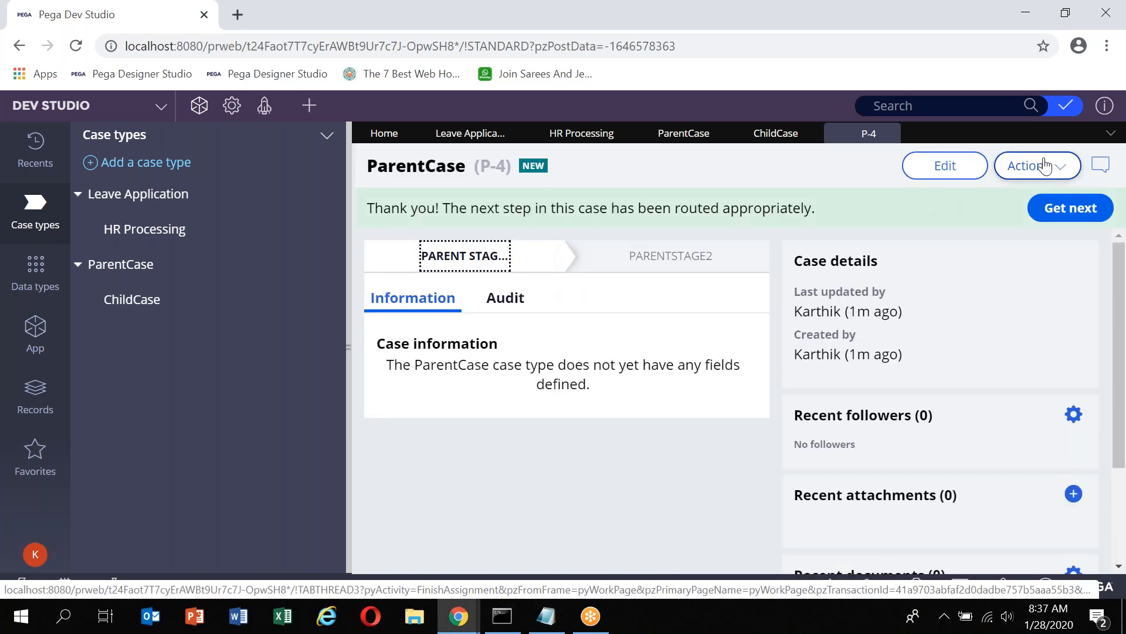
Refresh parent case P-4 and check which case its Wait step is waiting for.
click(1045, 166)
click(1007, 230)
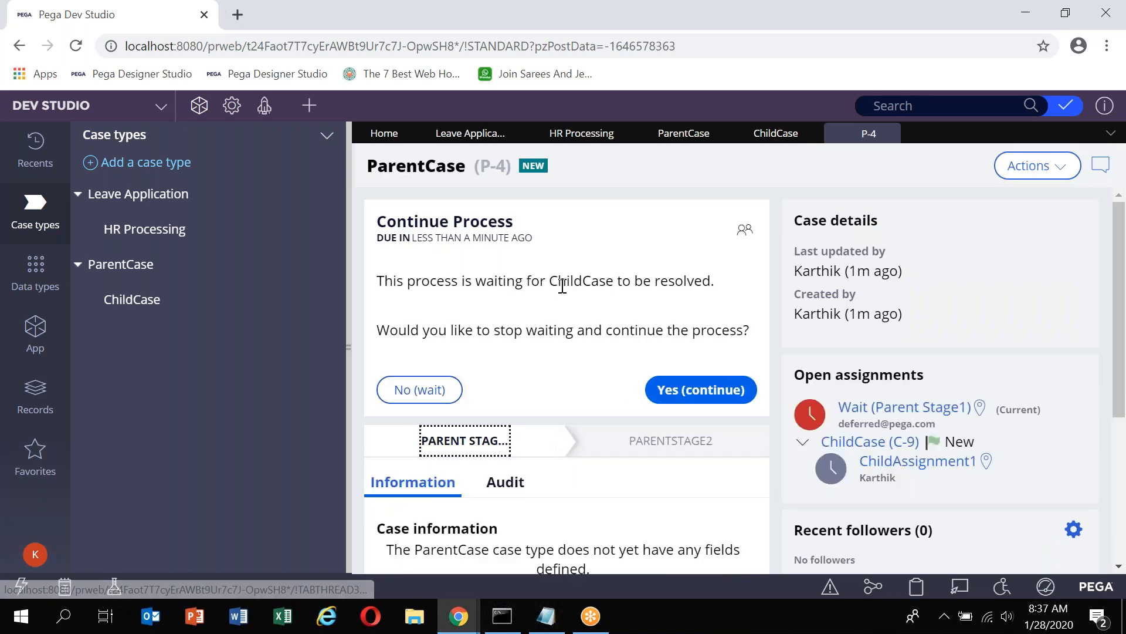
double_click(562, 285)
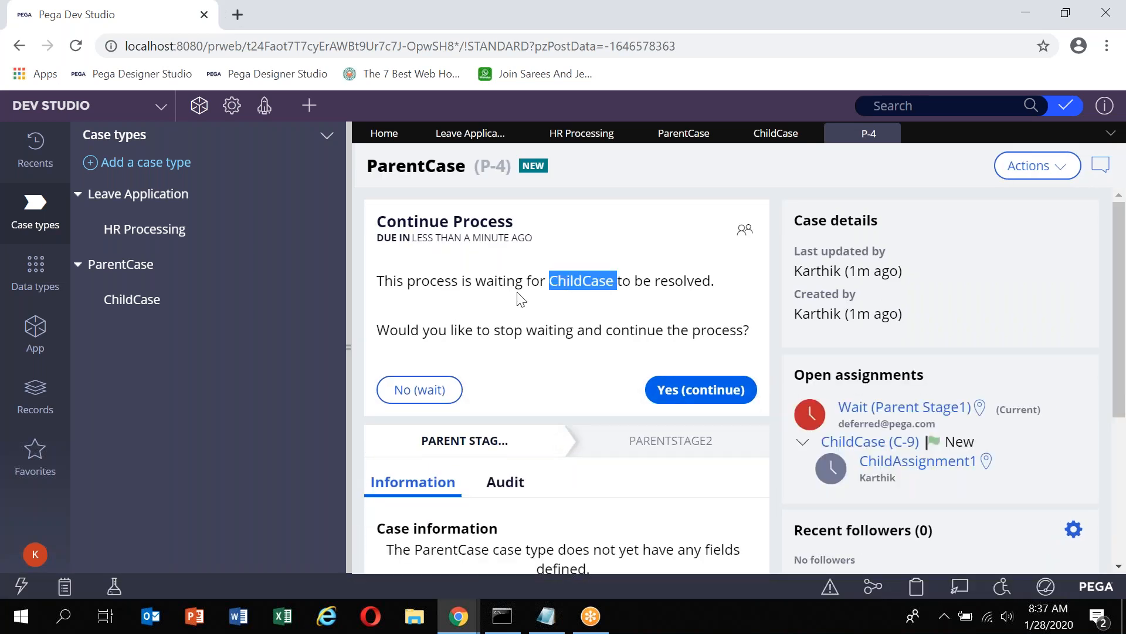
click(577, 278)
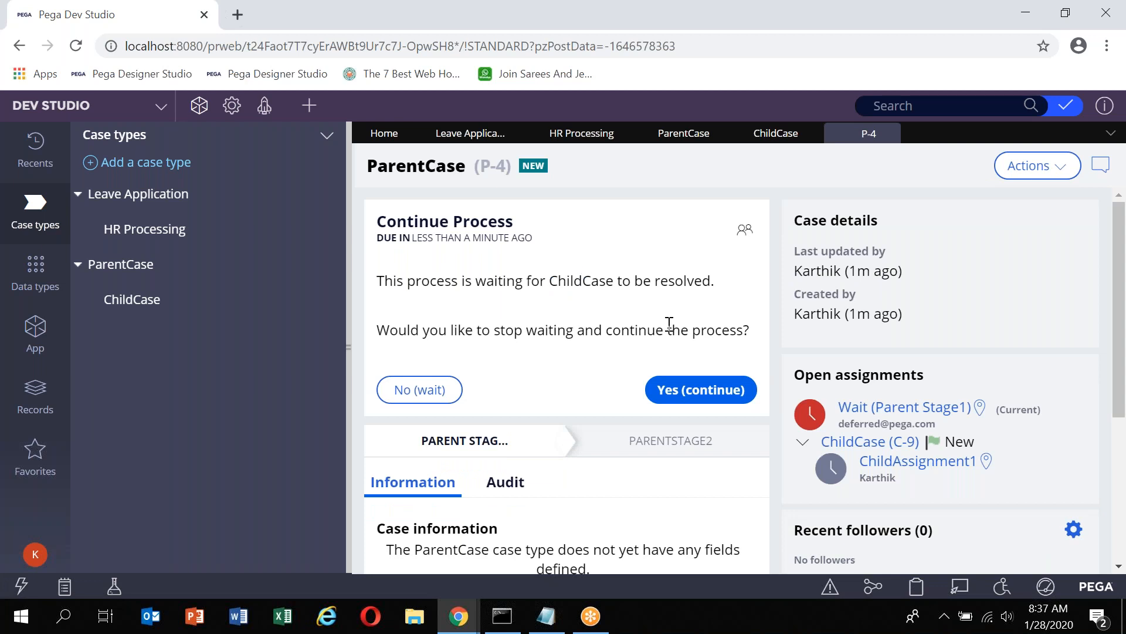
Open the ChildCase C-9 linked to P-4 and advance it through ChildAssignment1 and ChildAssignment2.
click(880, 447)
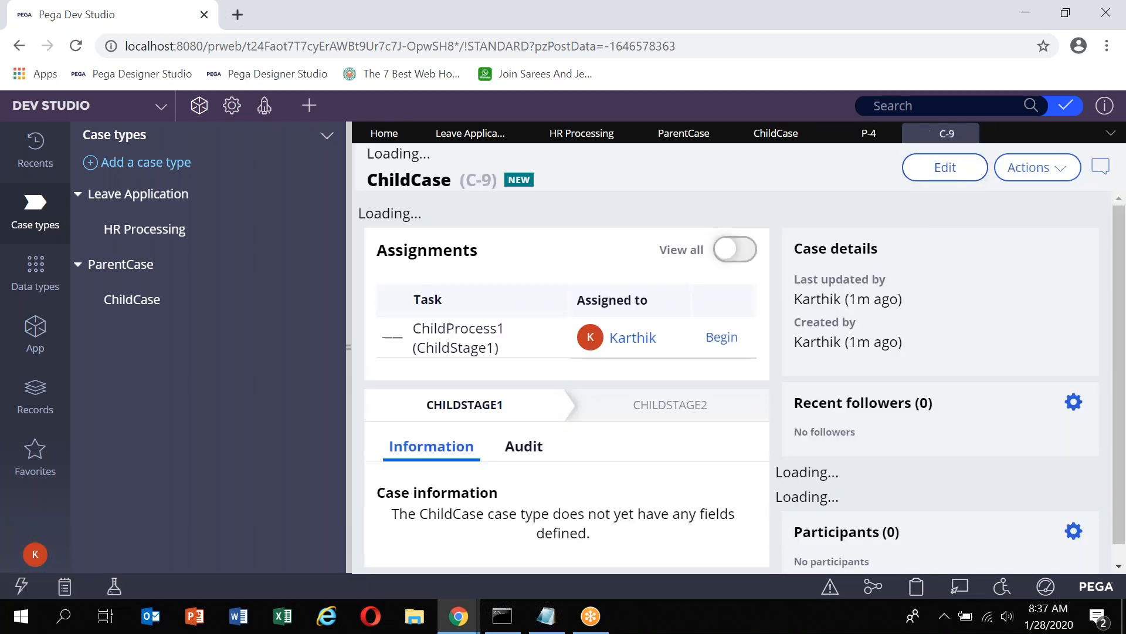
click(722, 309)
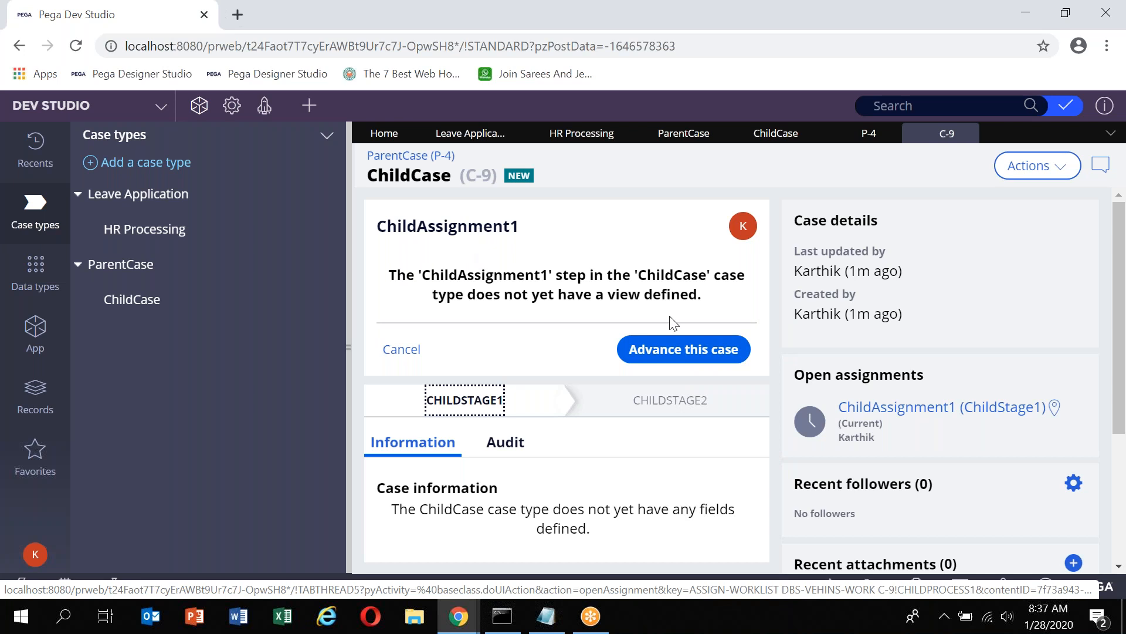
click(679, 351)
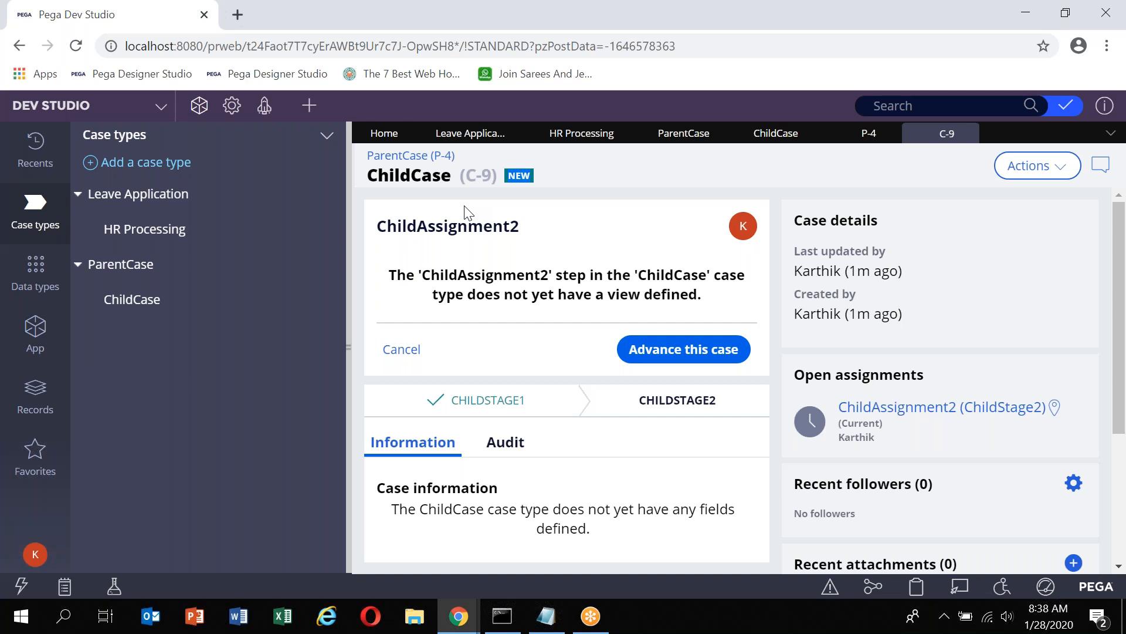
click(675, 350)
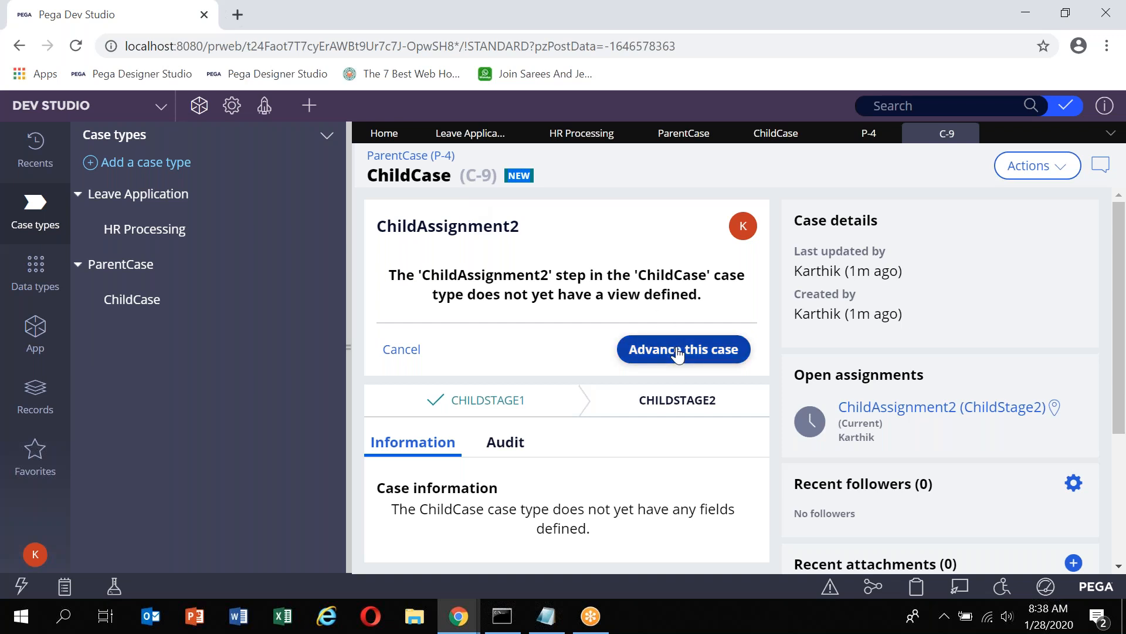
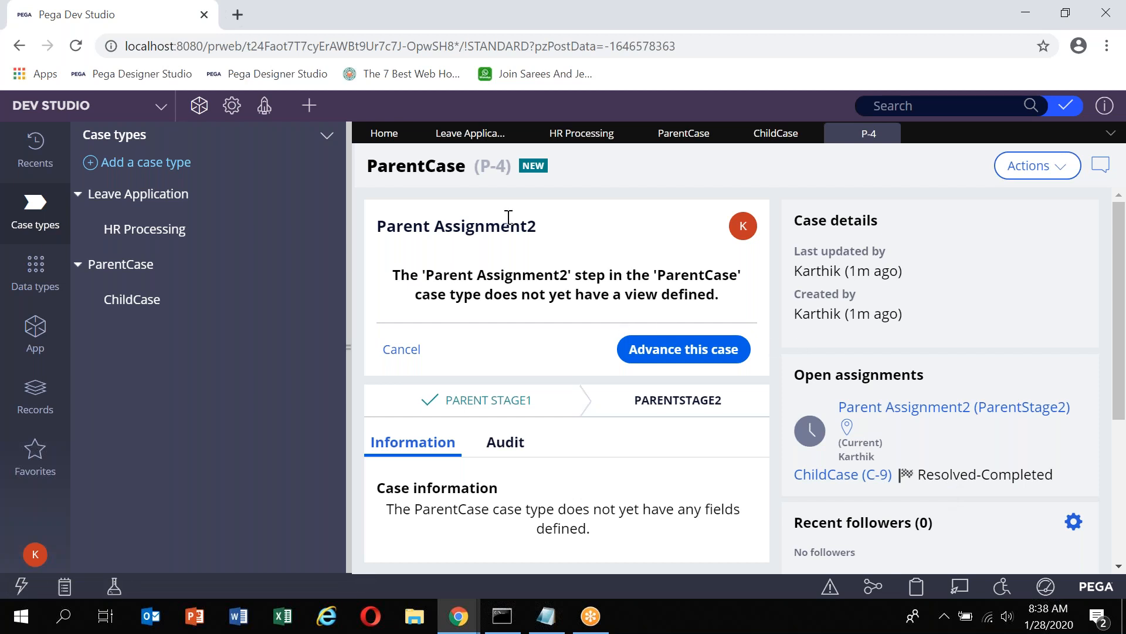
Check the ParentCase life cycle of P-4 for its completed steps and current assignment, and close the overview.
click(534, 401)
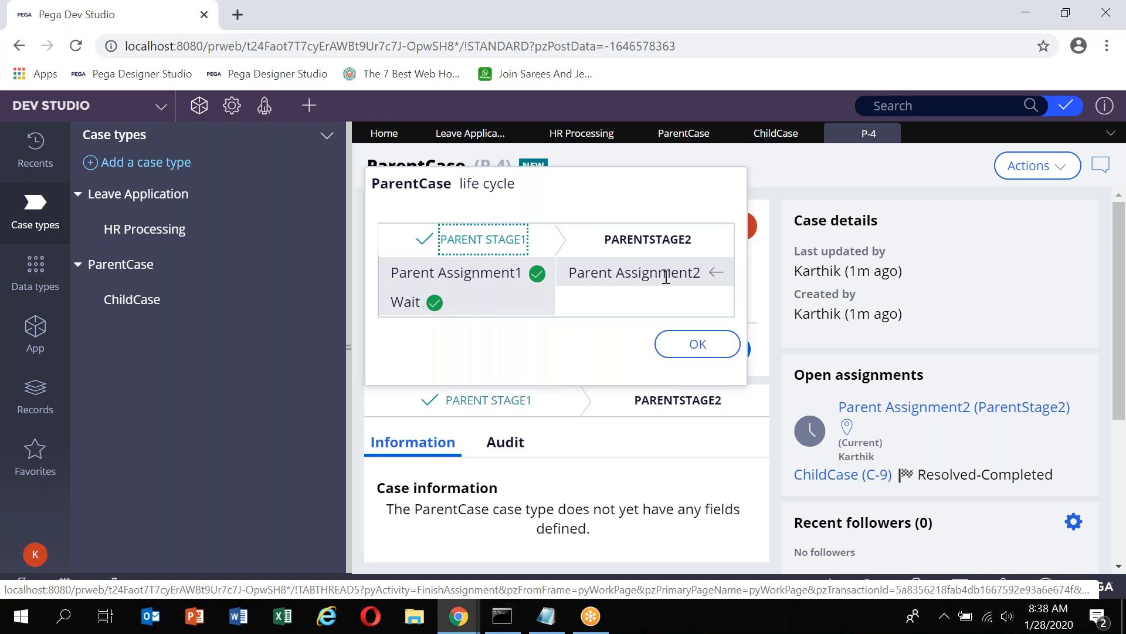
click(701, 346)
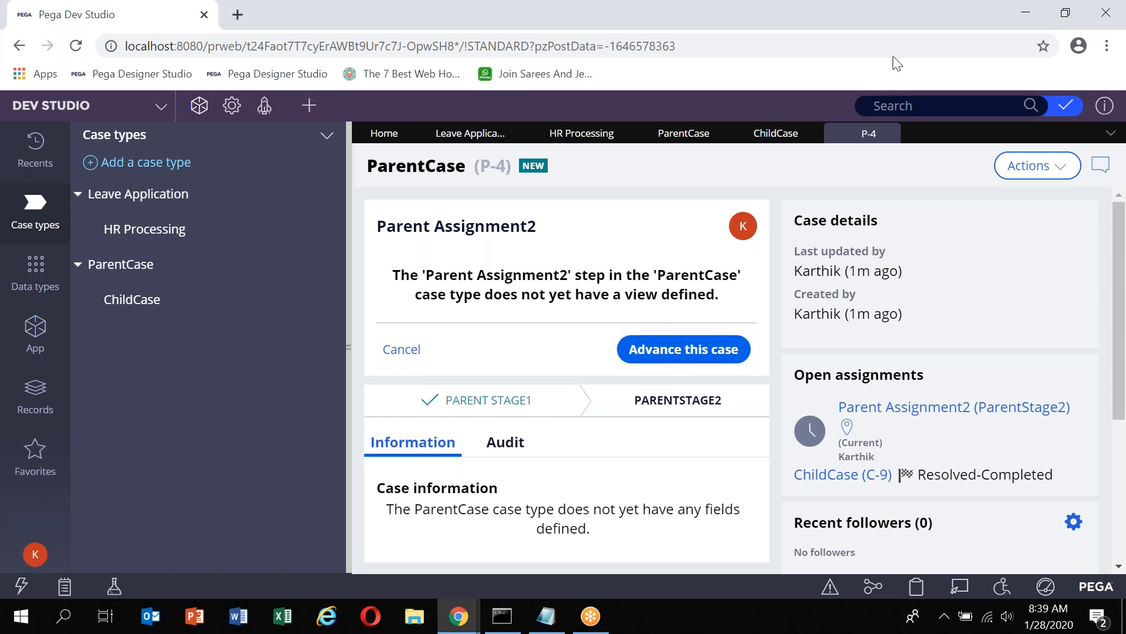
click(808, 25)
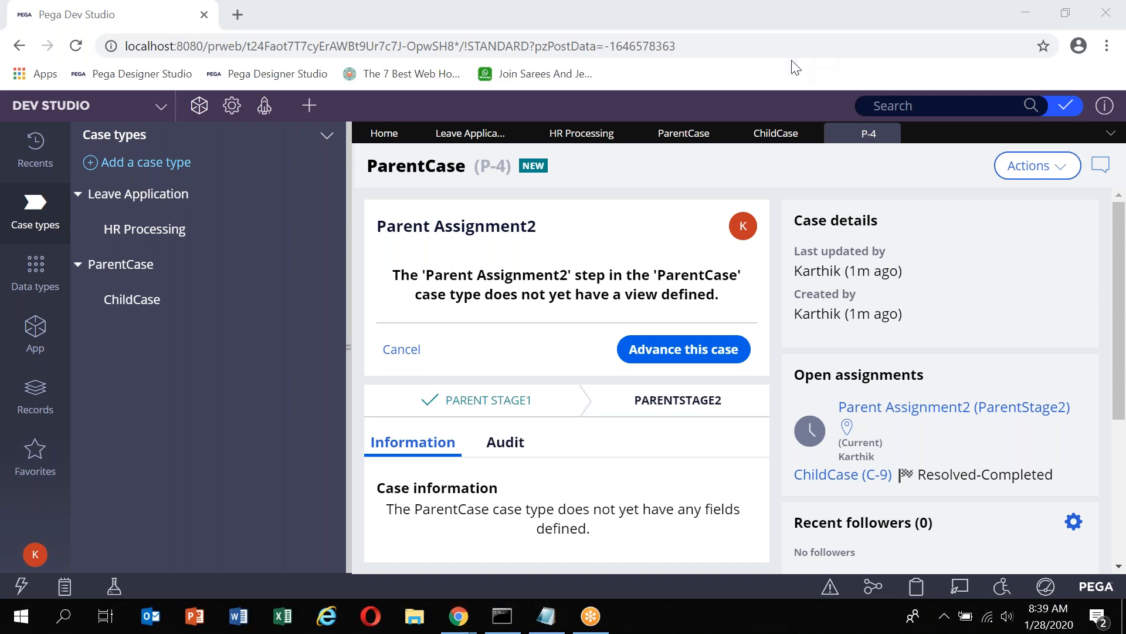
click(239, 449)
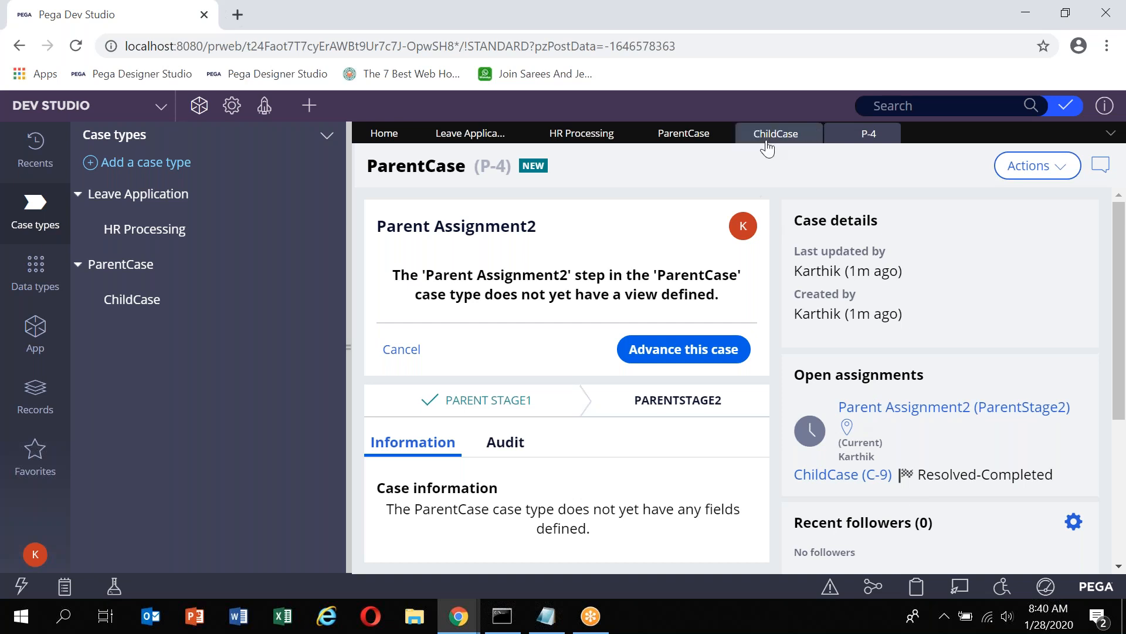
Review the ChildStage2 resolution settings in the ChildCase case type and return to parent case P-4.
click(770, 141)
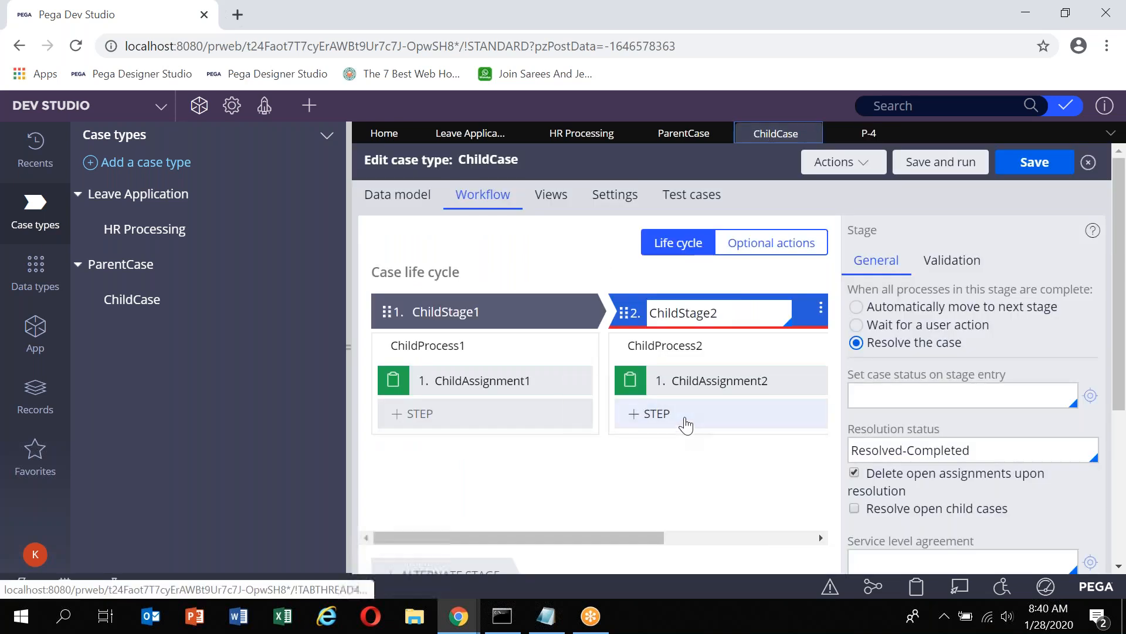
click(860, 138)
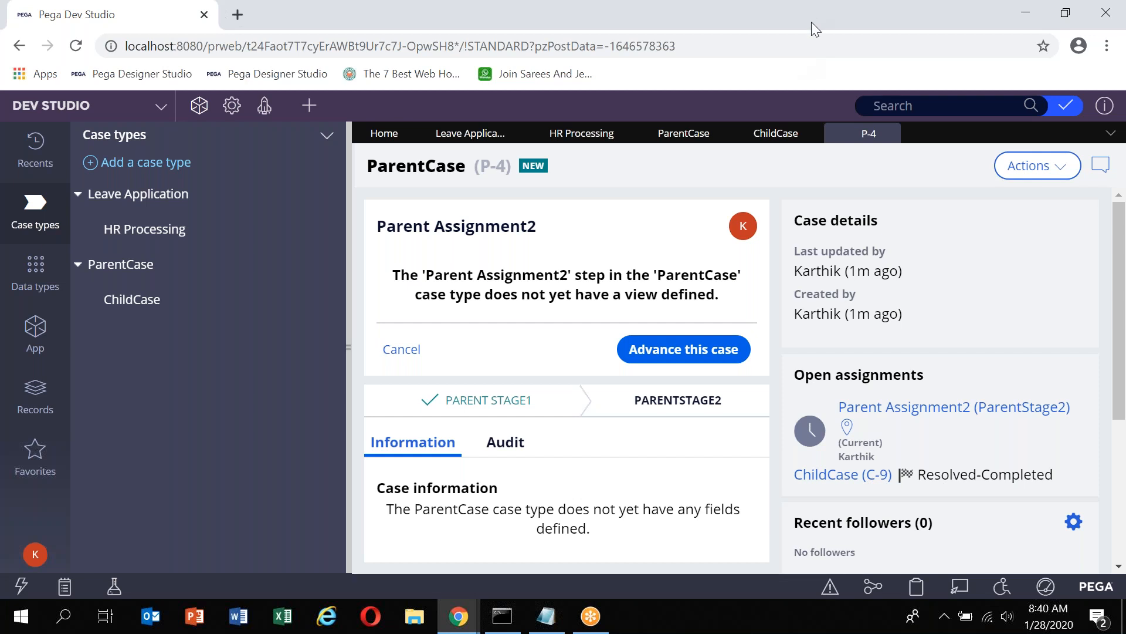
In the ParentCase workflow, examine the Any and All options of the Wait step's case dependency.
click(681, 135)
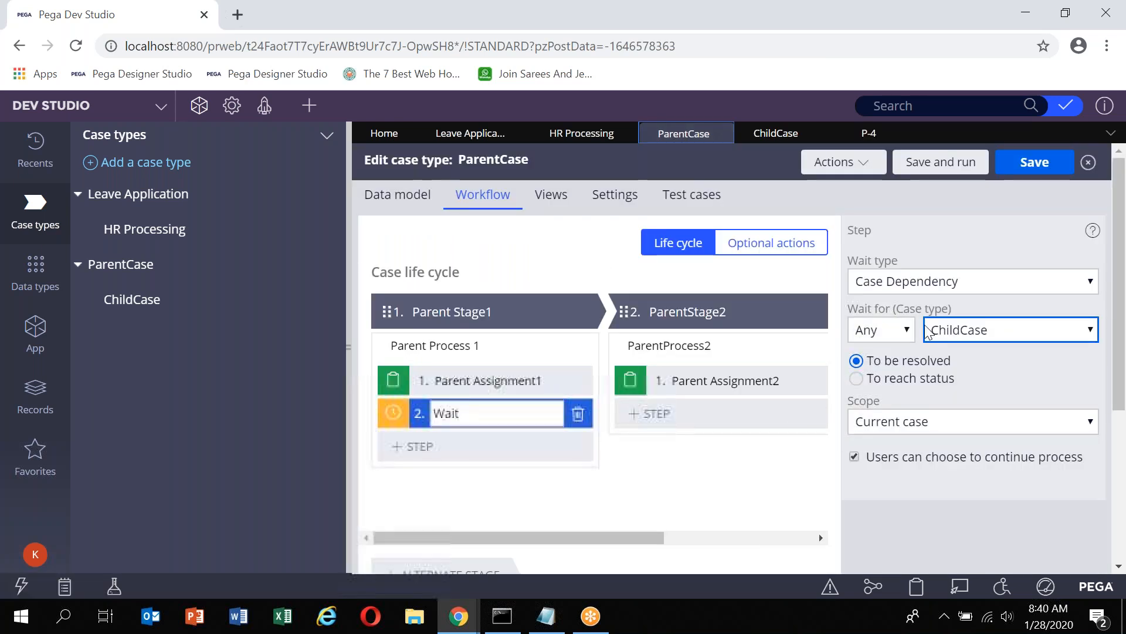
click(907, 331)
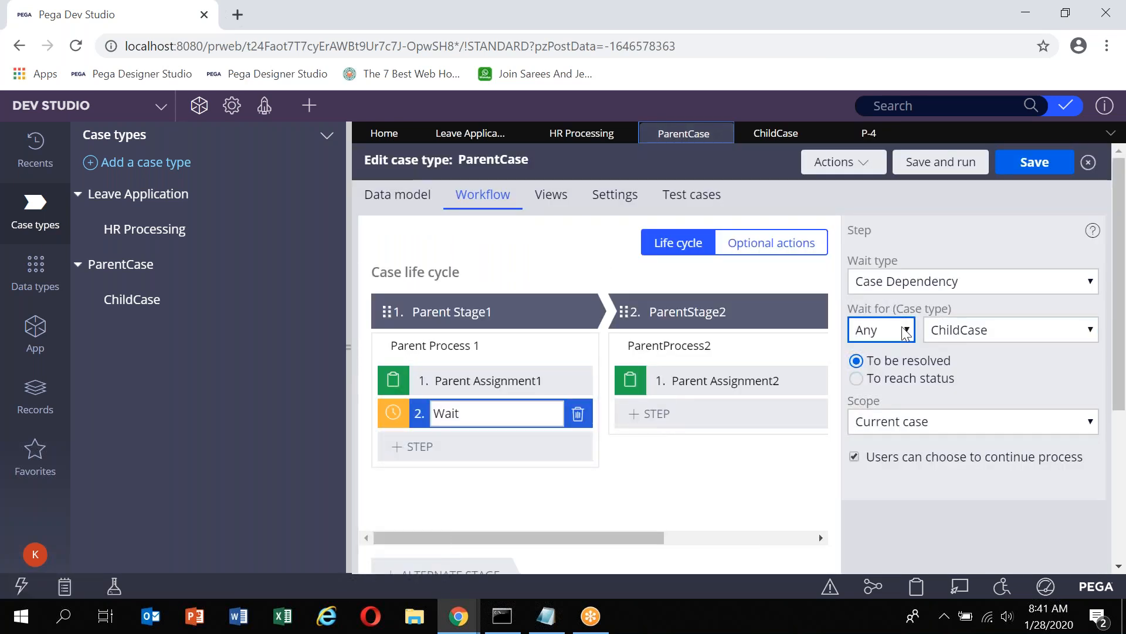
click(906, 331)
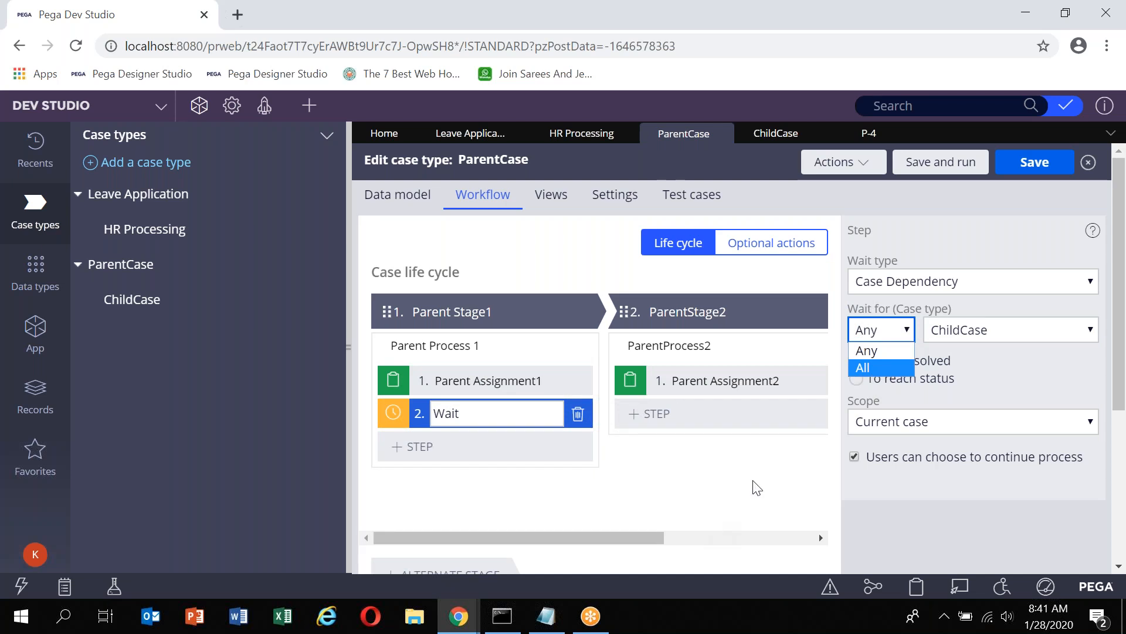
click(773, 481)
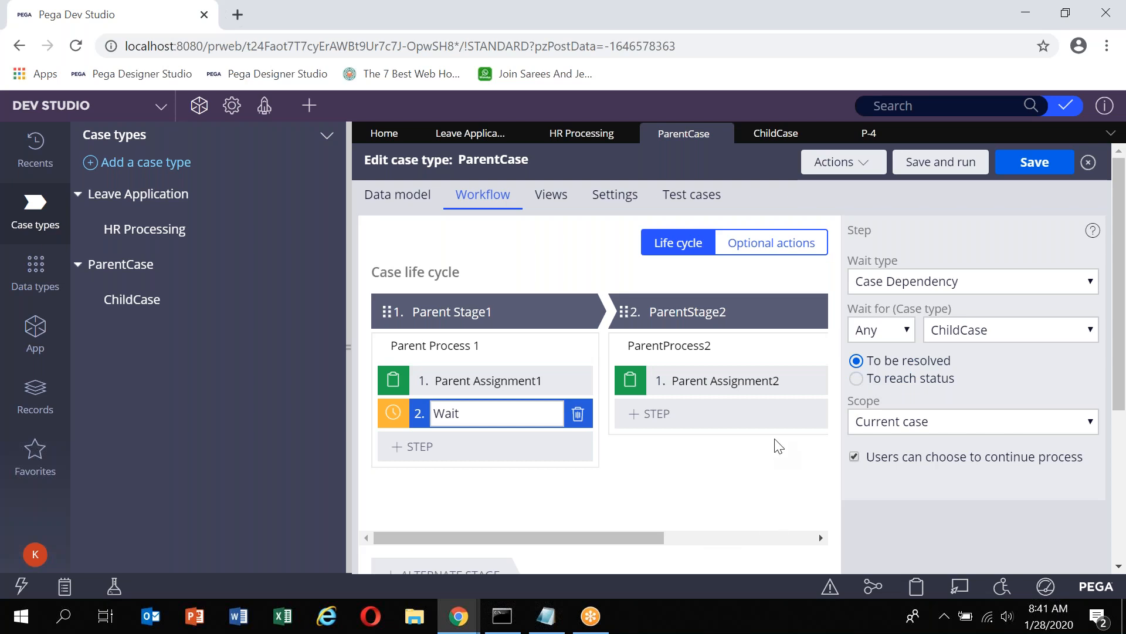
click(882, 331)
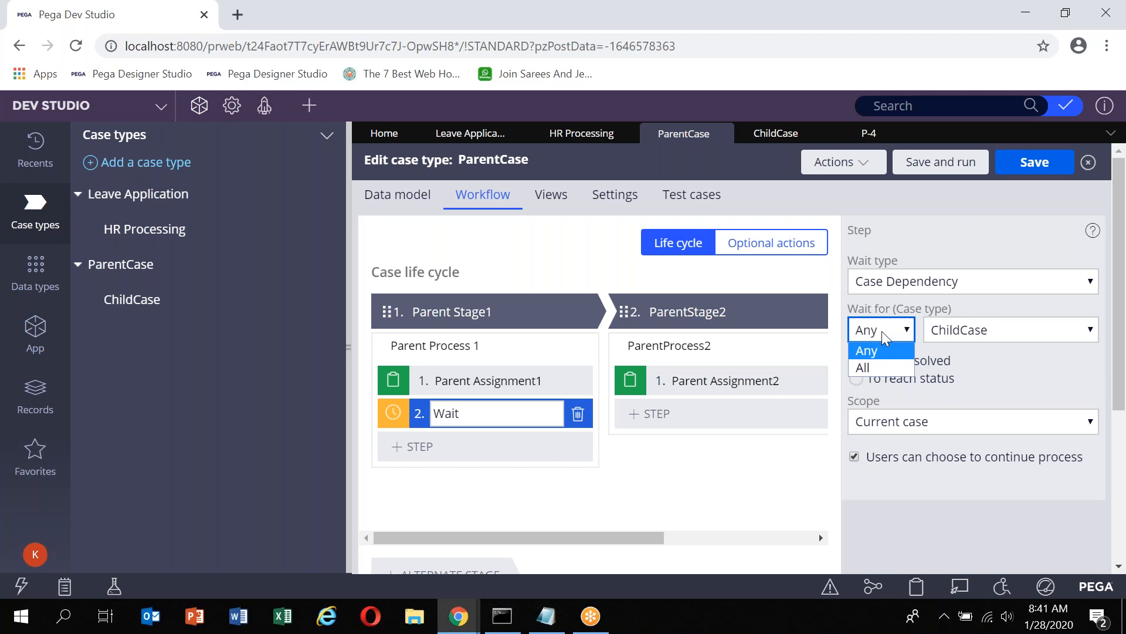
Switch to Notepad and, well below the existing notes, write P1 with C1 and C2 indented on separate lines beneath it.
key(alt+Tab)
click(410, 531)
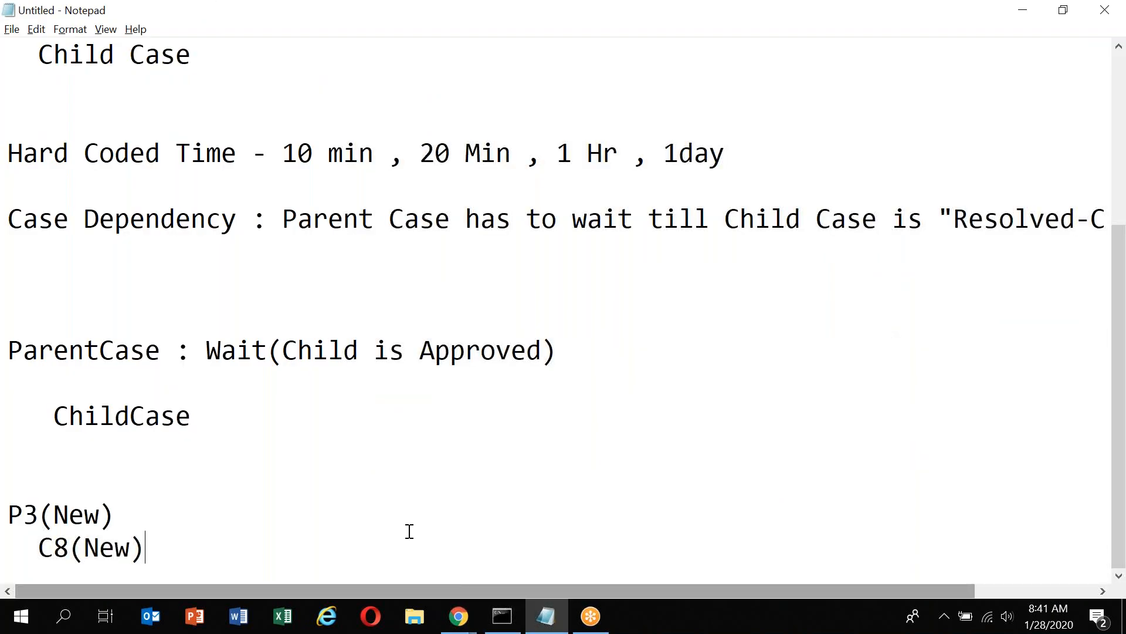
key(Return)
key(Return)
key(Return)
key(Return)
key(Return)
key(Return)
key(Return)
key(Return)
key(Return)
key(Return)
key(Return)
key(Return)
key(Return)
key(Return)
key(Return)
key(Return)
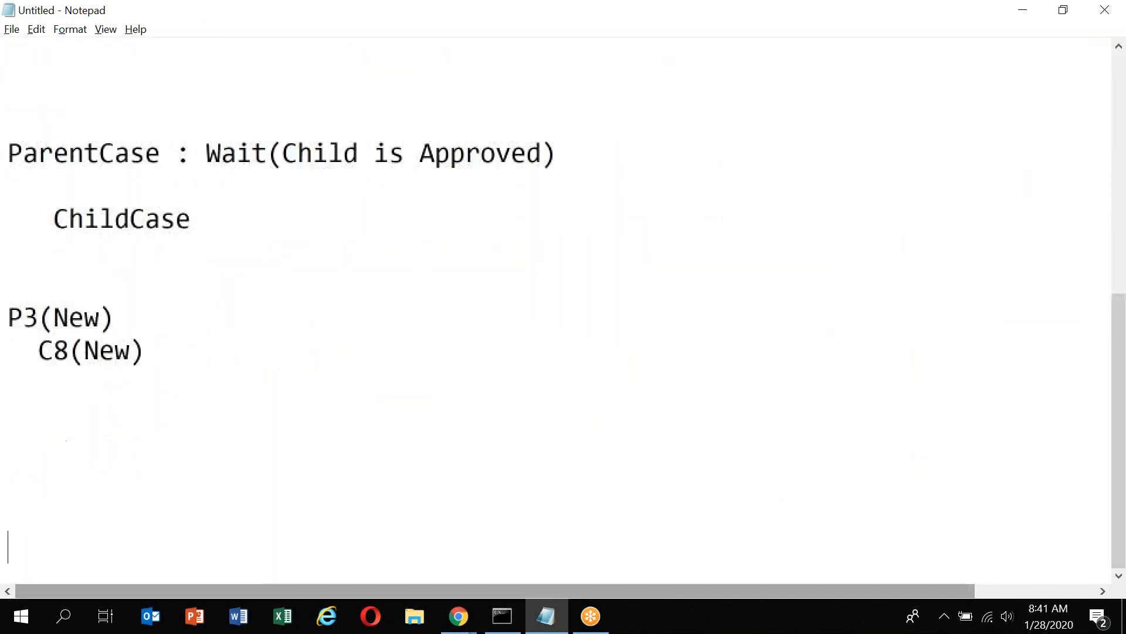
click(72, 118)
text(P1)
key(Return)
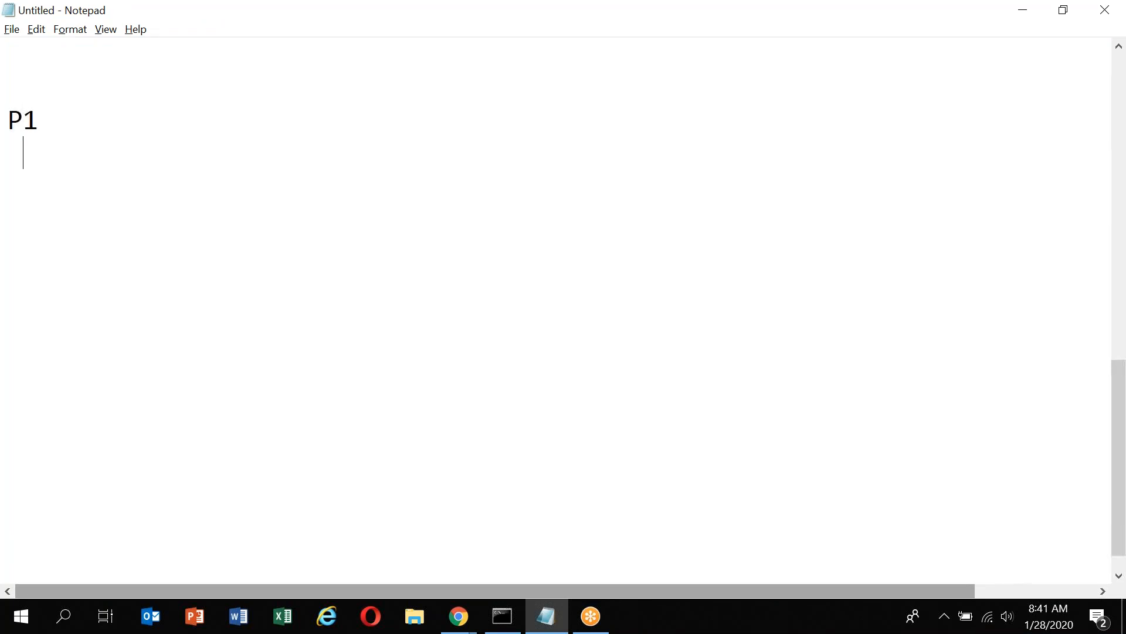
text(C1)
key(Return)
text(C2)
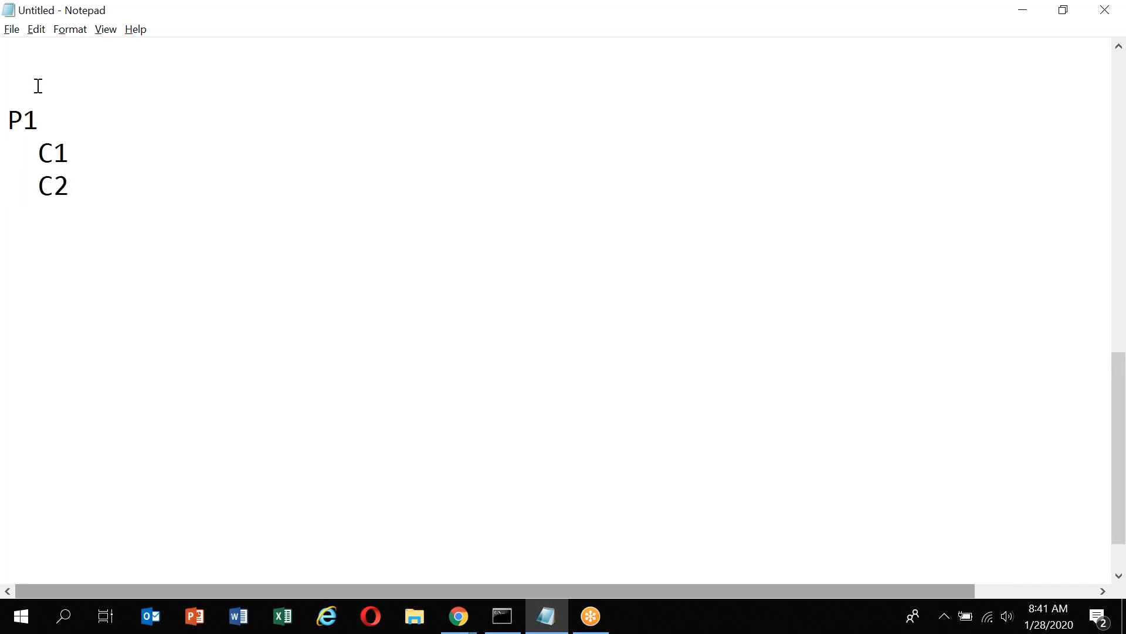
Add "(Wait - Till All Childs are Resolved-Completed)" after P1 in the notes.
click(56, 113)
text((0)
key(BackSpace)
text())
key(Left)
text(Wait - )
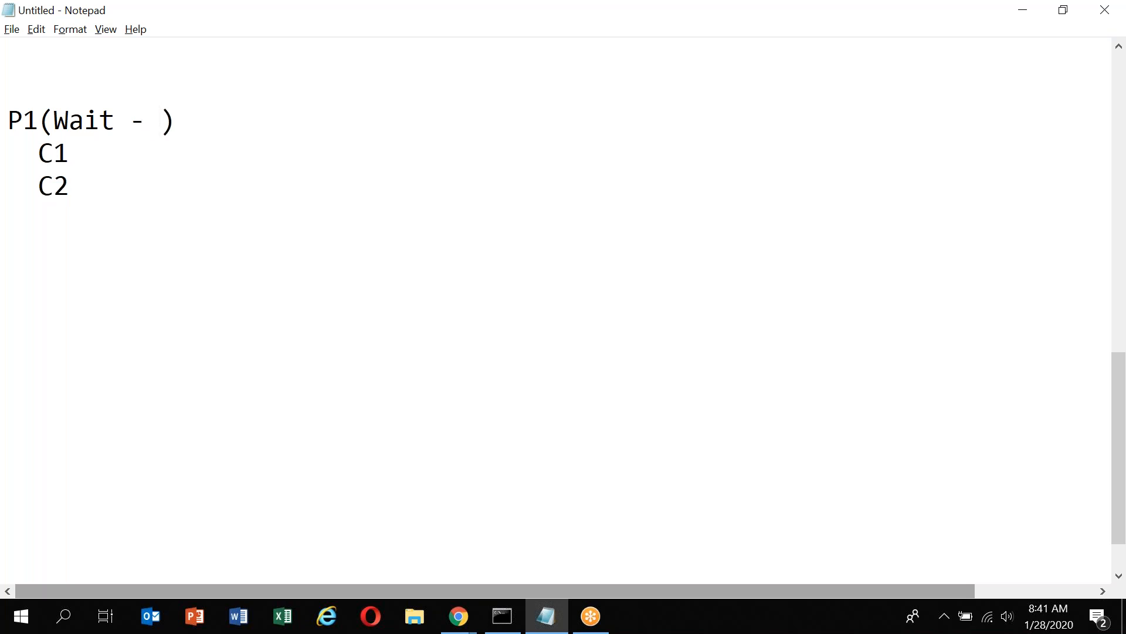
text(Till A)
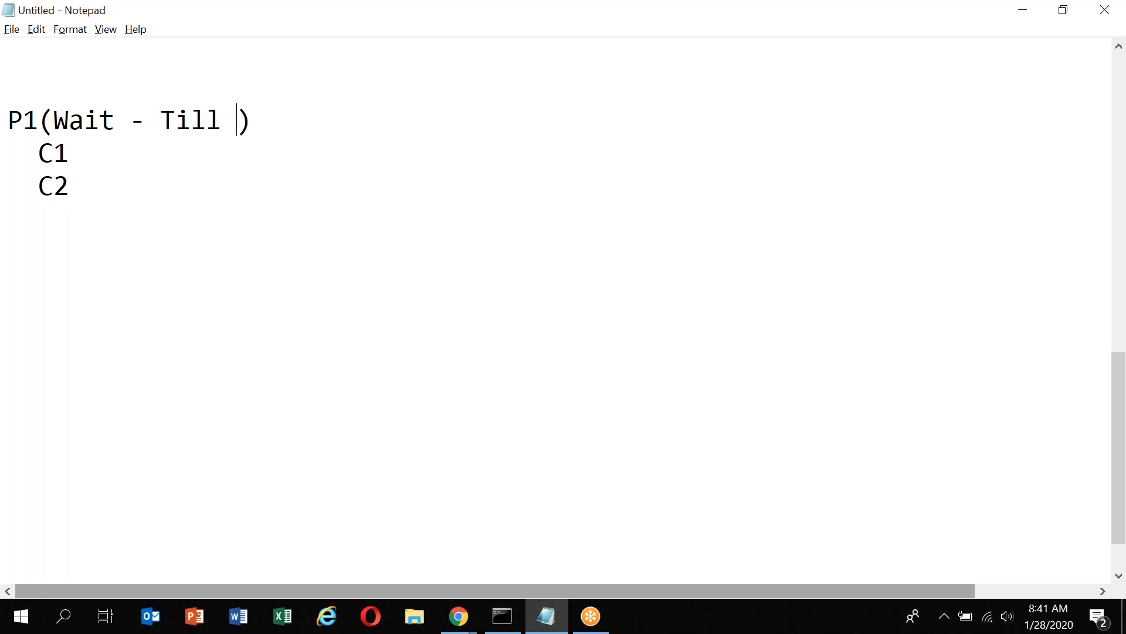
text(ll Childs)
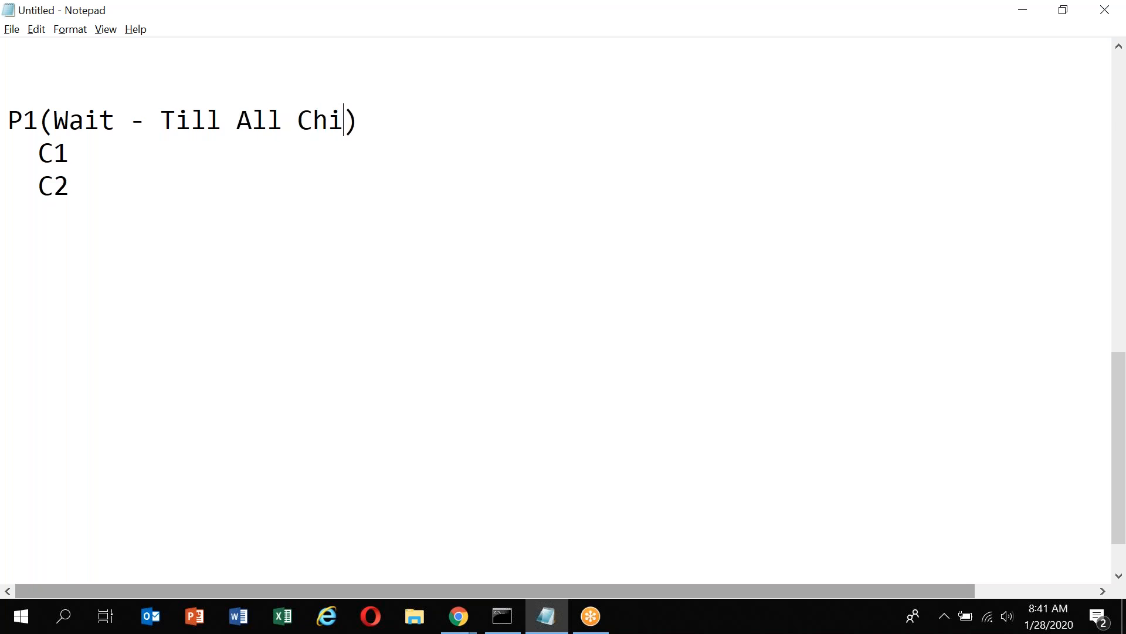
text( are Resolved)
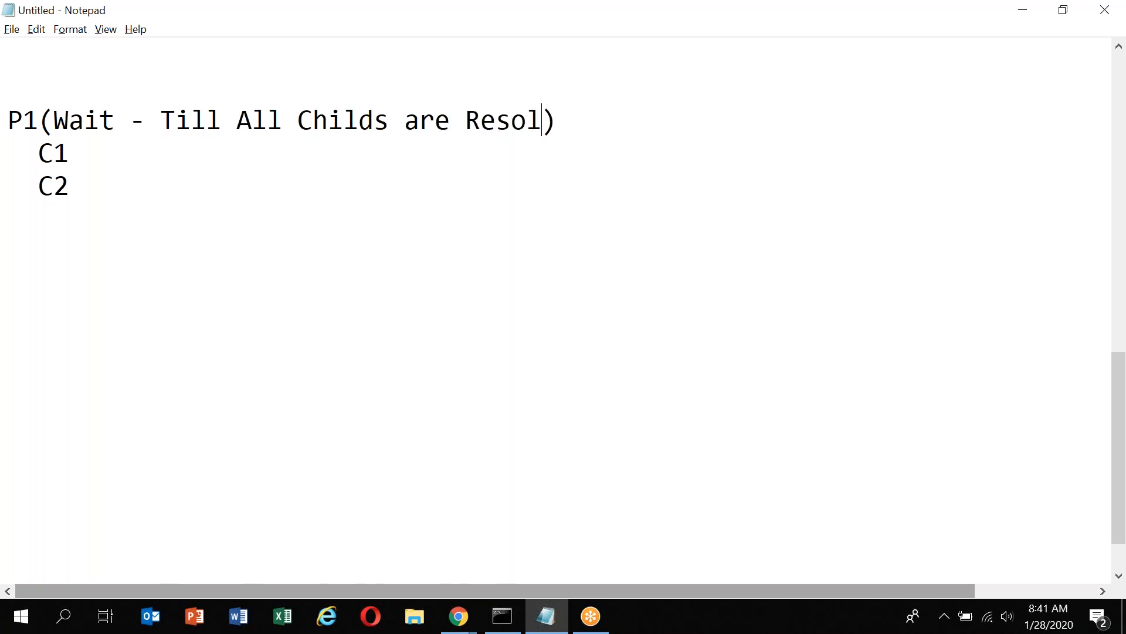
text(-Completed)
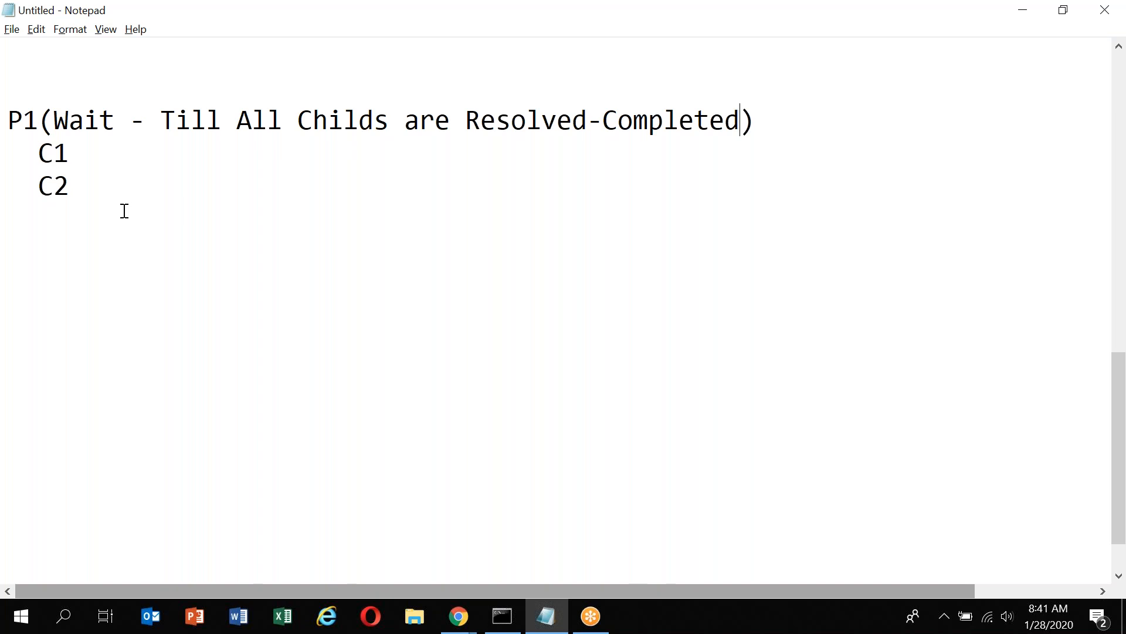
Switch back to Pega Dev Studio and set the ParentCase Wait step to wait for All ChildCase cases.
key(alt+Tab)
key(alt+Tab)
key(alt+shift+Tab)
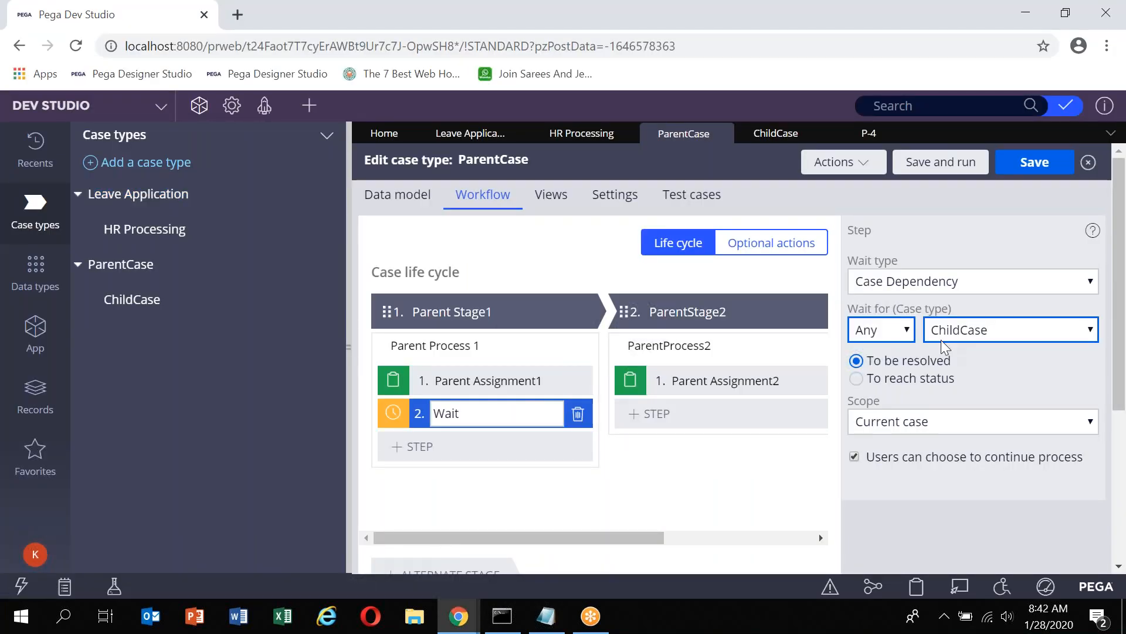
click(881, 329)
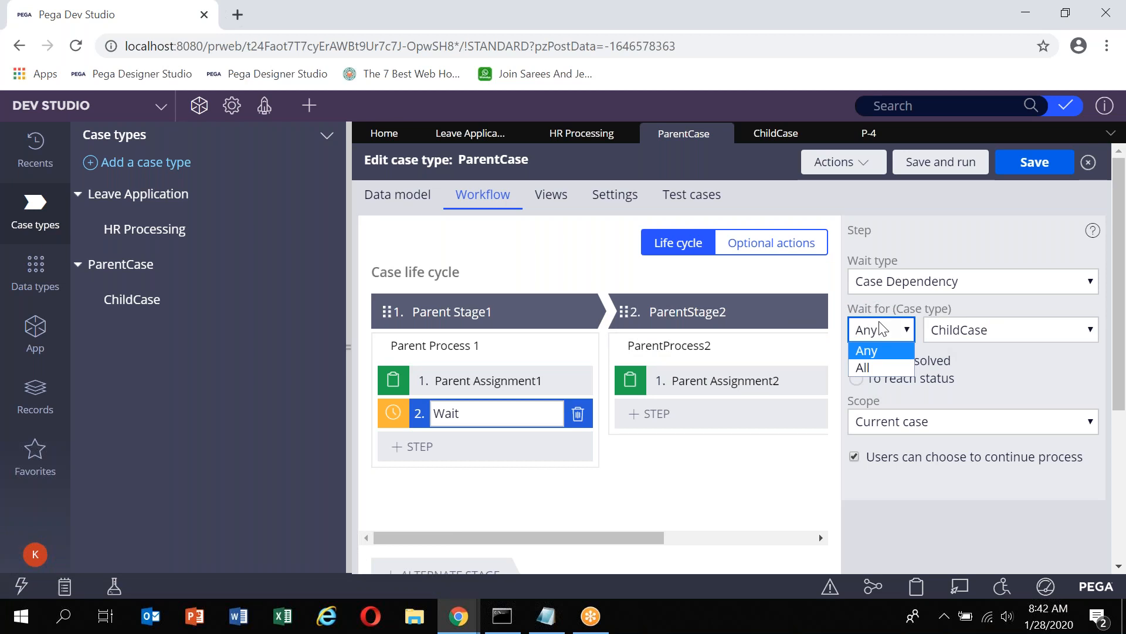
click(874, 368)
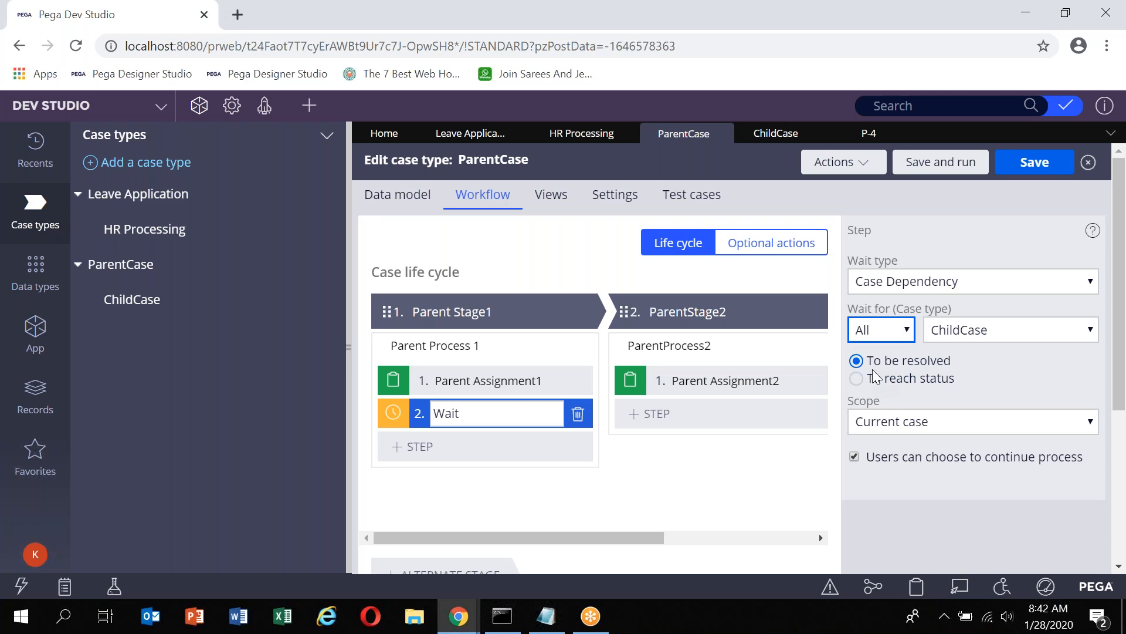
Switch to Notepad and change "All" to "Any" in the P1 wait note.
key(alt+Tab)
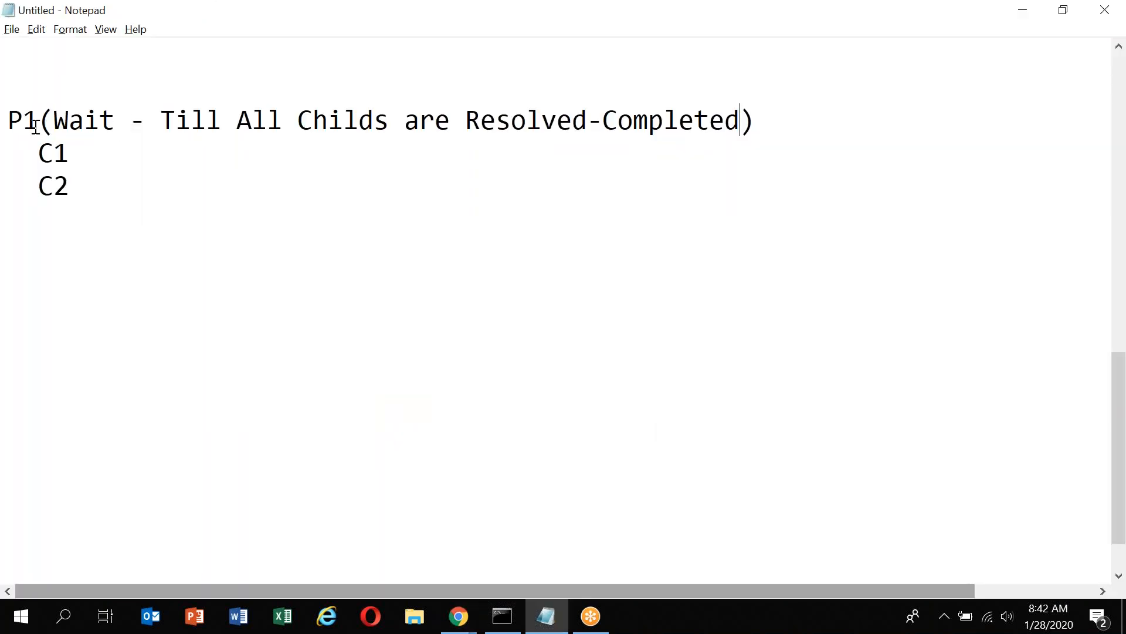
click(289, 115)
key(BackSpace)
key(BackSpace)
text(ny)
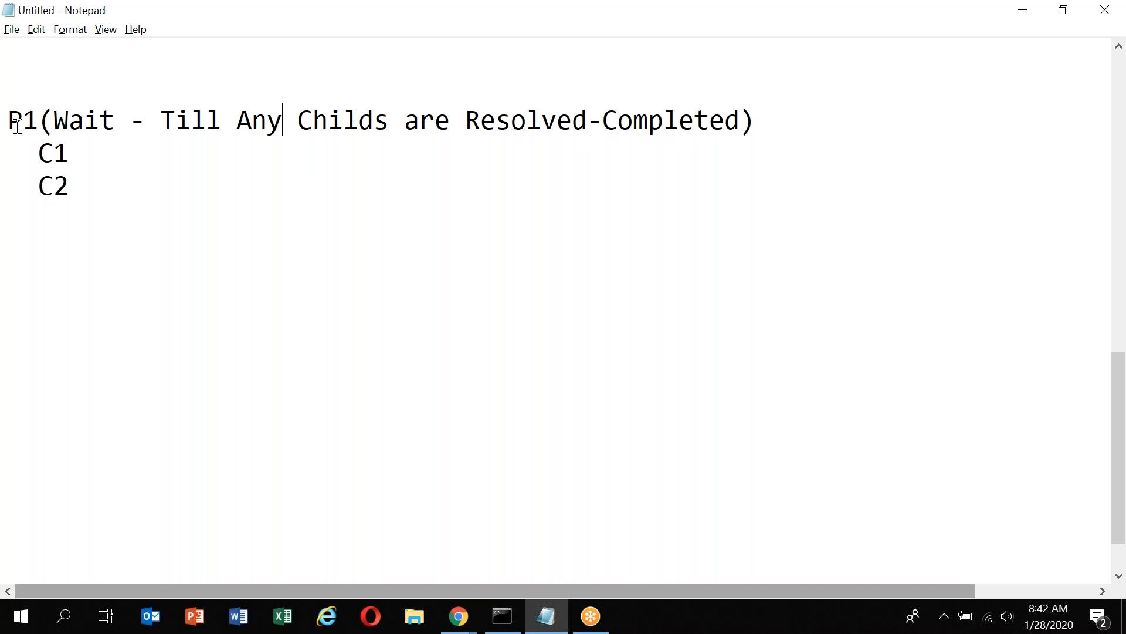
Switch back to Pega Dev Studio and set the ParentCase Wait step to wait for Any ChildCase.
key(alt+Tab)
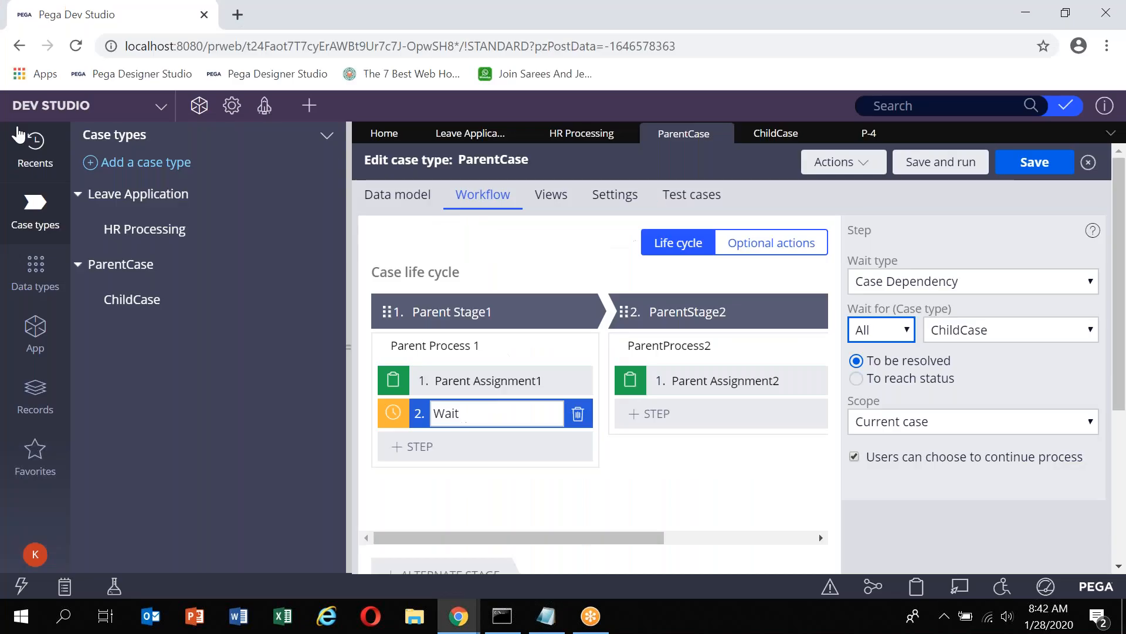
click(886, 330)
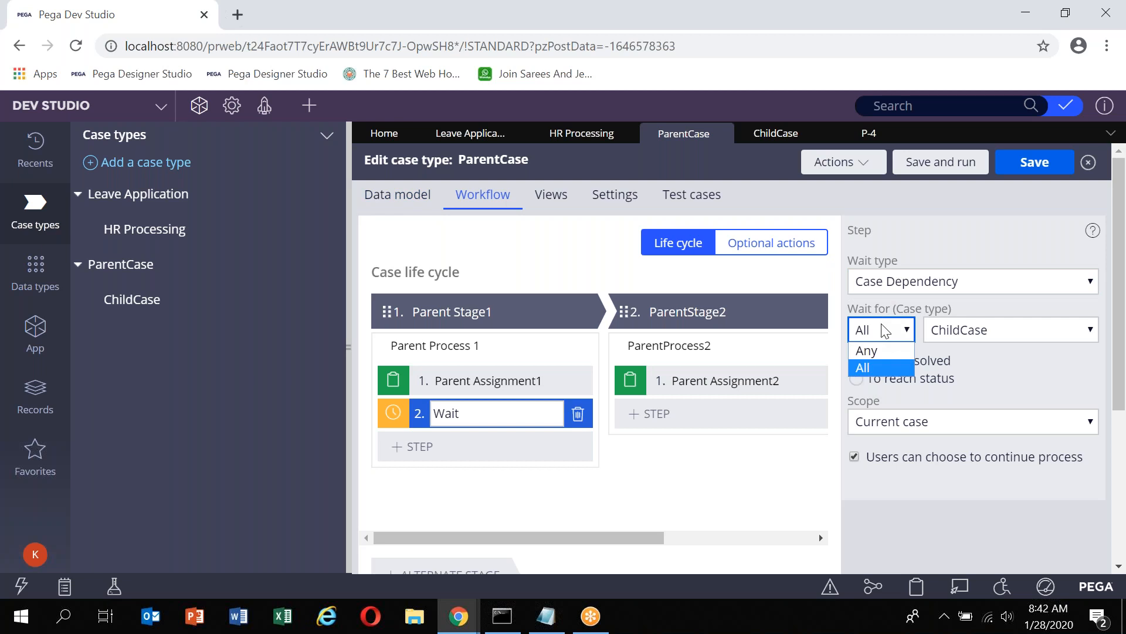
click(876, 357)
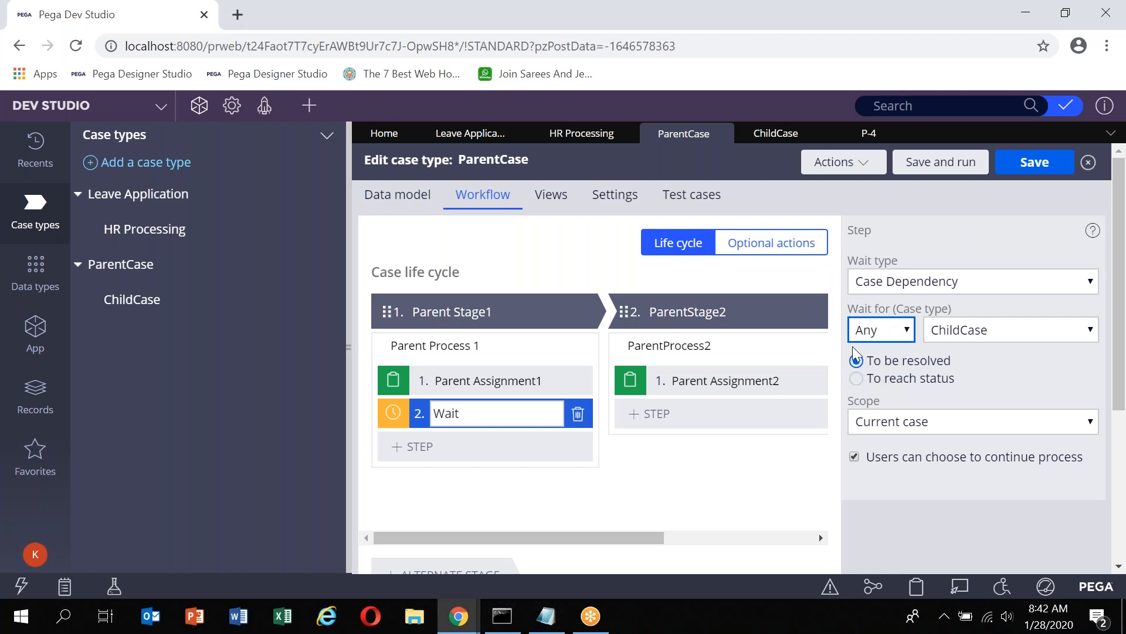
Review the P1 wait condition and its Resolved-Completed status in Notepad, and return to Pega Dev Studio.
key(alt+Tab)
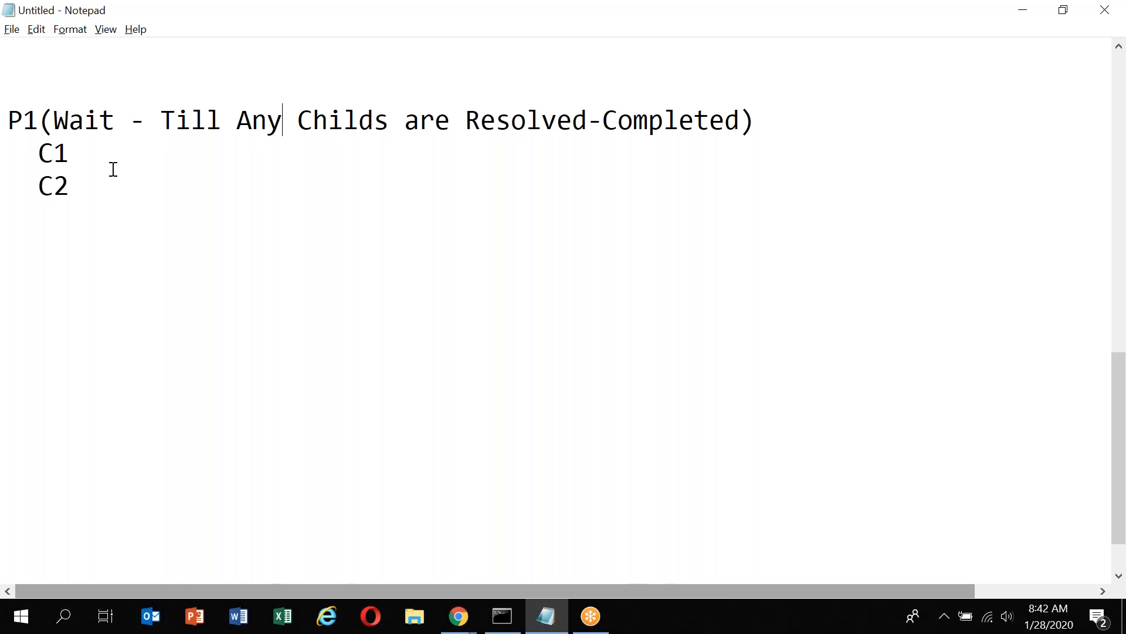
double_click(599, 123)
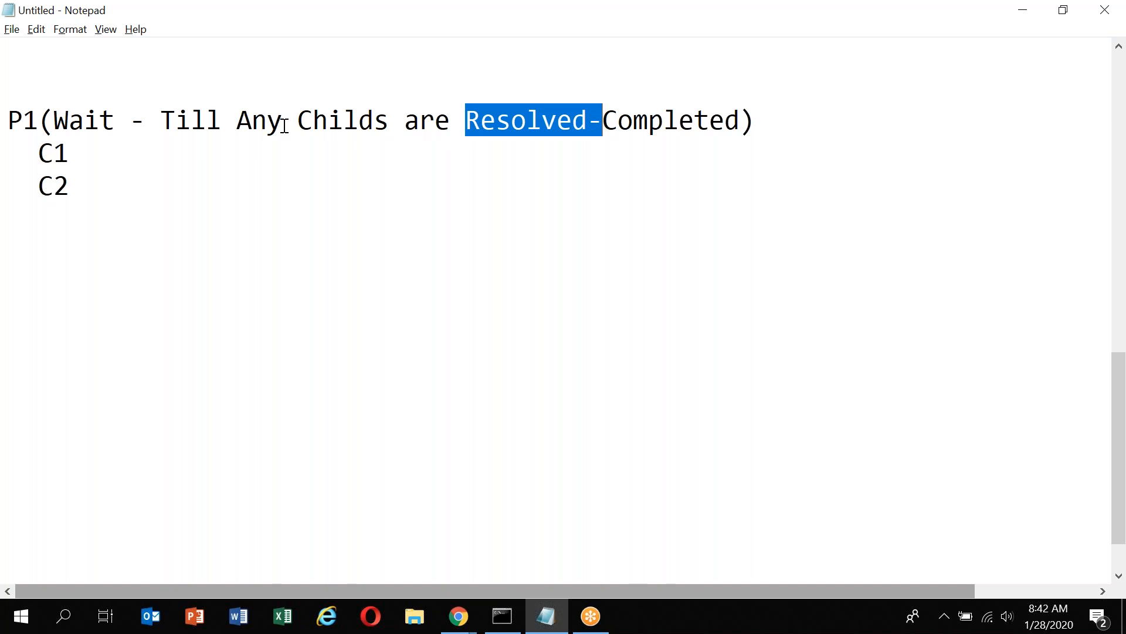
key(alt+Tab)
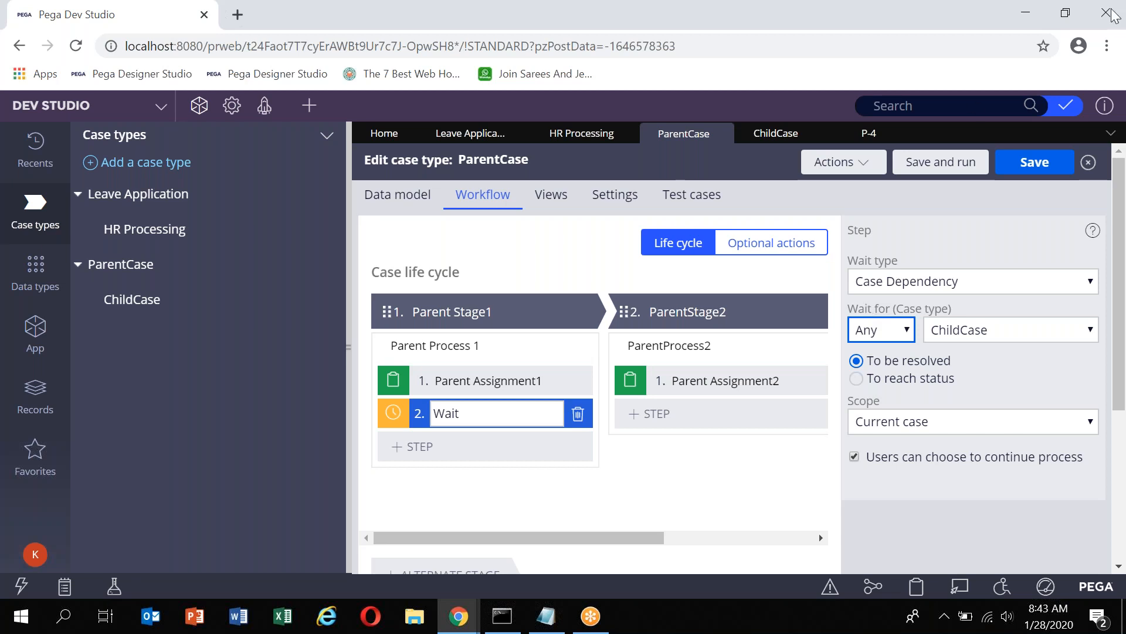
Set the Wait step's case dependency to All ChildCase cases and save the ParentCase case type.
click(814, 26)
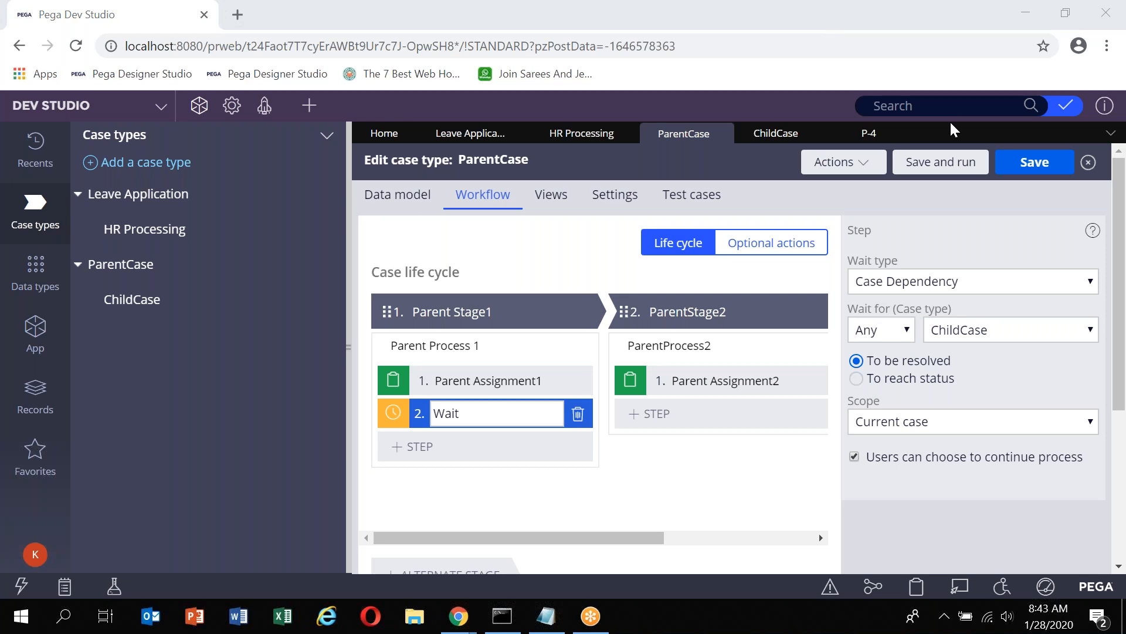
click(949, 121)
click(817, 55)
click(896, 329)
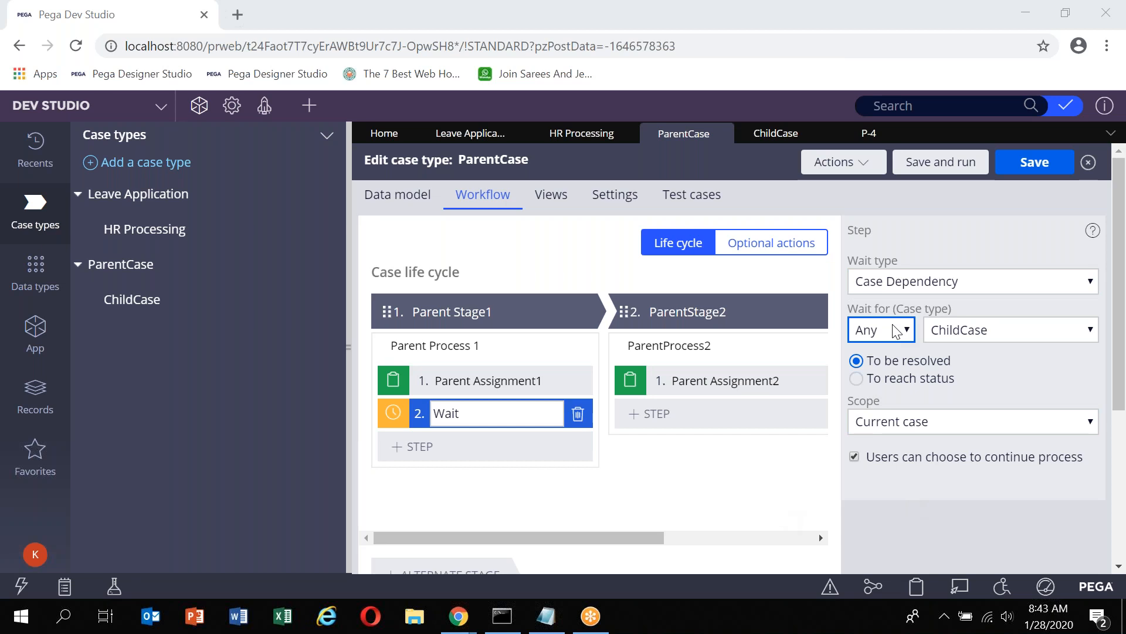
click(896, 330)
click(890, 366)
click(968, 331)
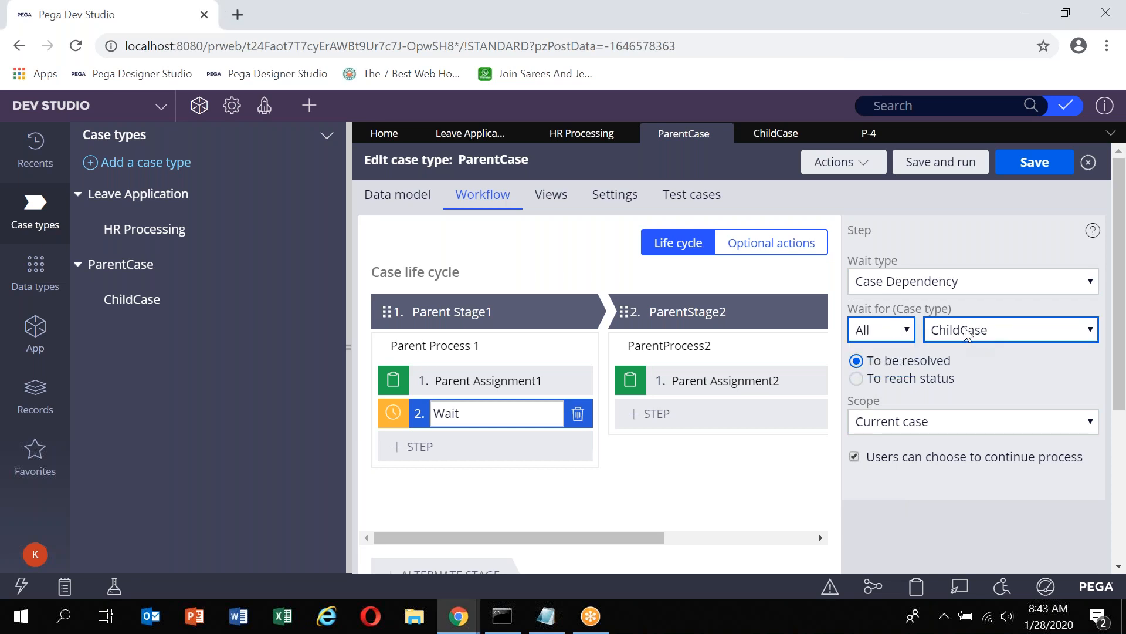
click(1024, 170)
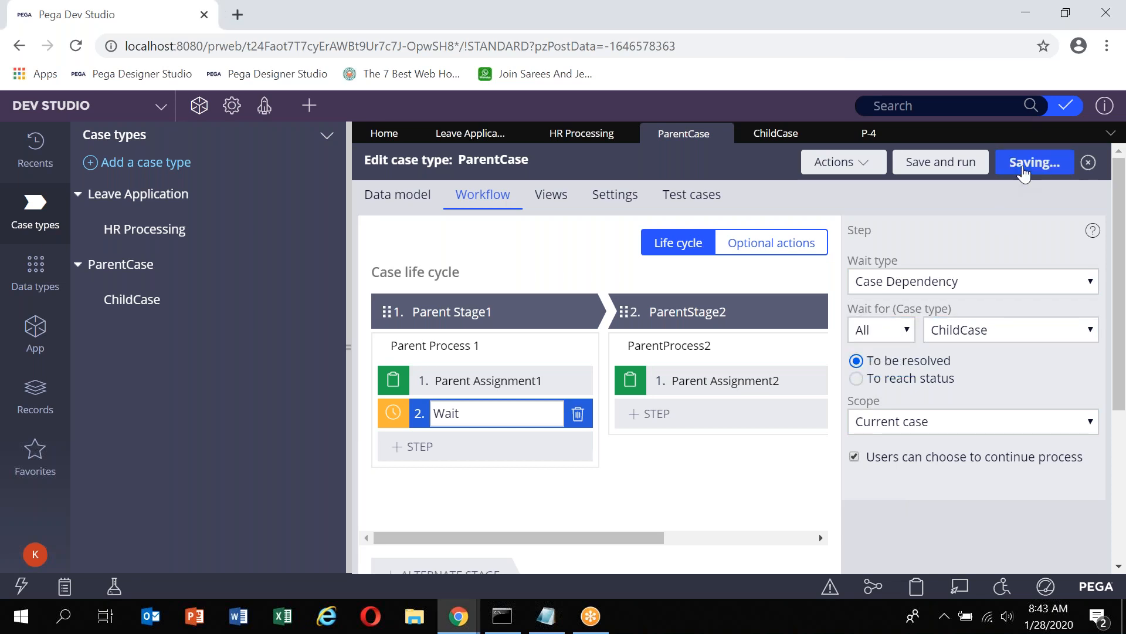
Close the open P-4 case, and start a ParentCase run but close its new-case form.
click(887, 137)
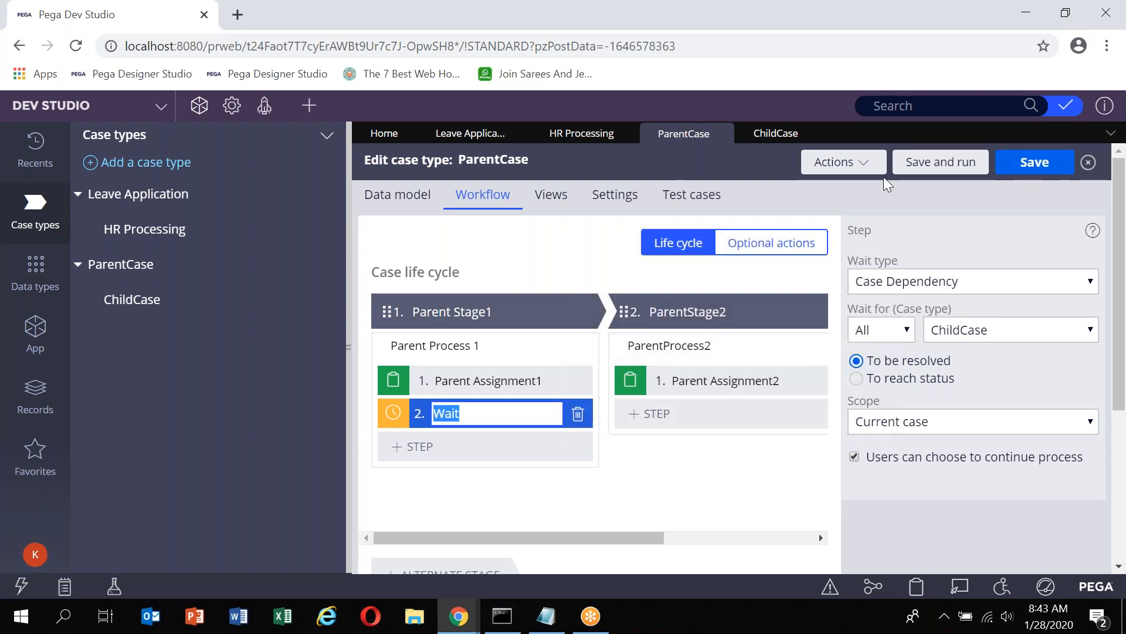
click(924, 175)
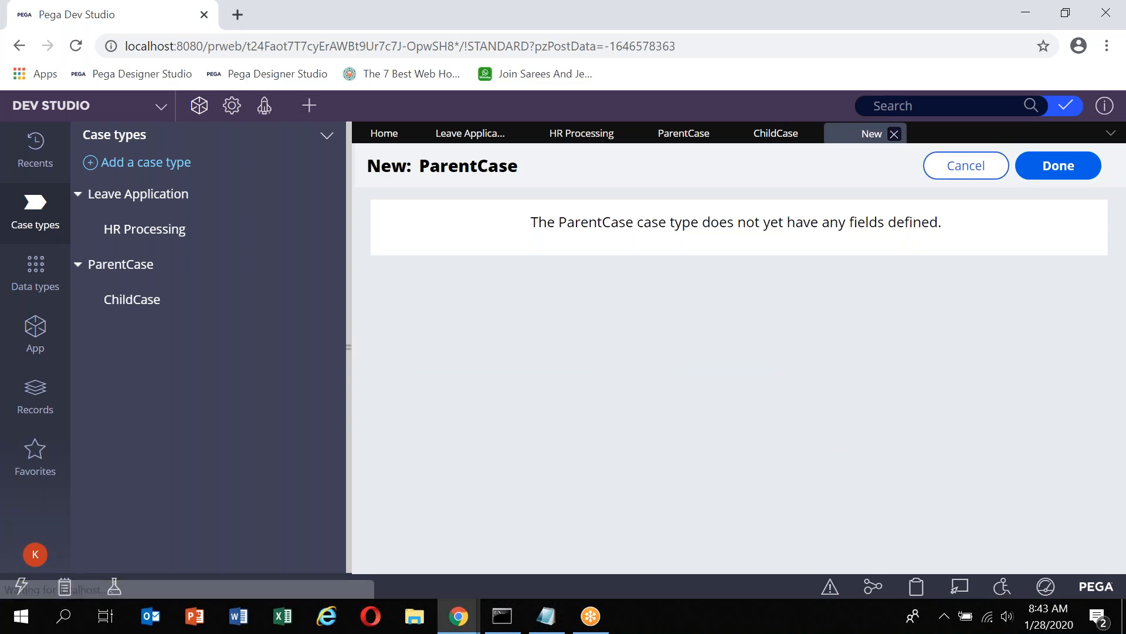
click(894, 134)
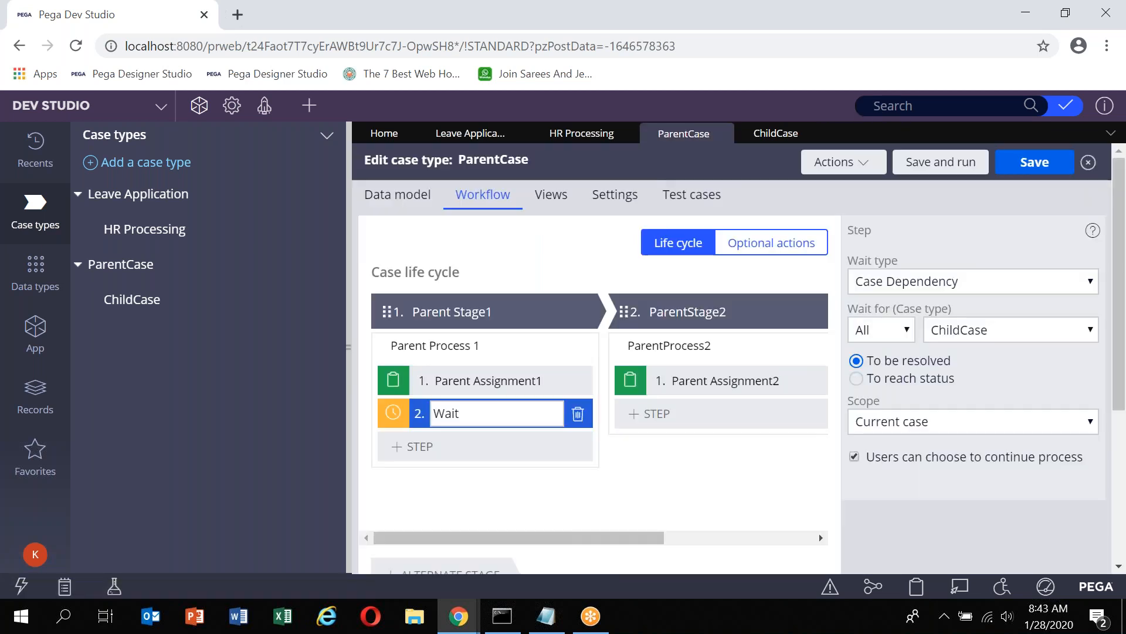
In the ChildCase instantiation settings, enable Manual instantiation and save the case type.
click(774, 135)
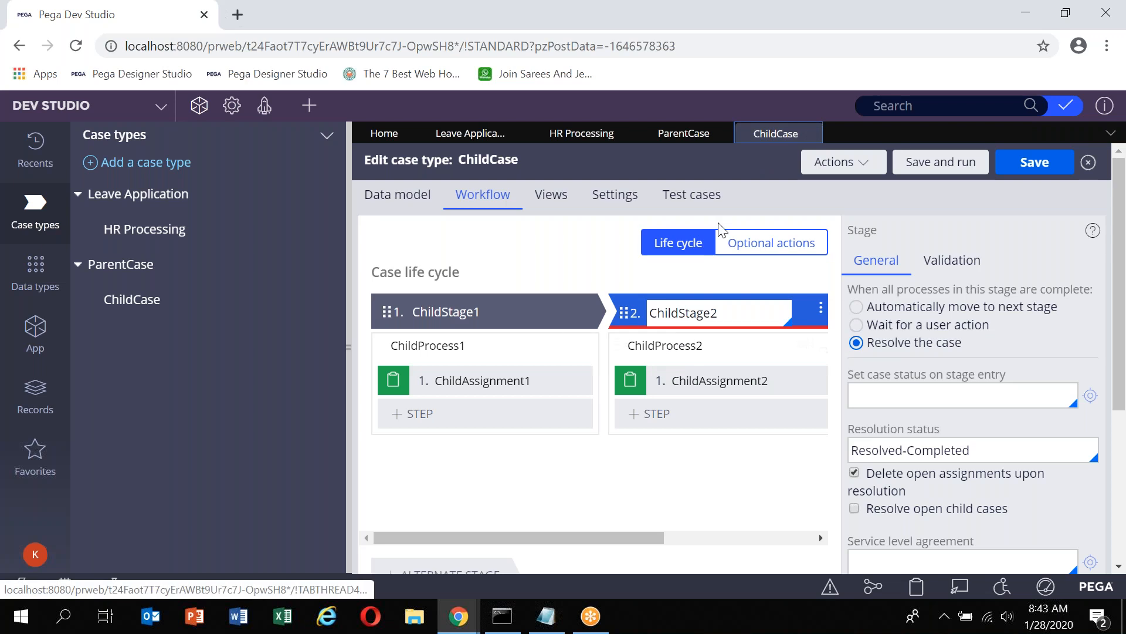
click(622, 195)
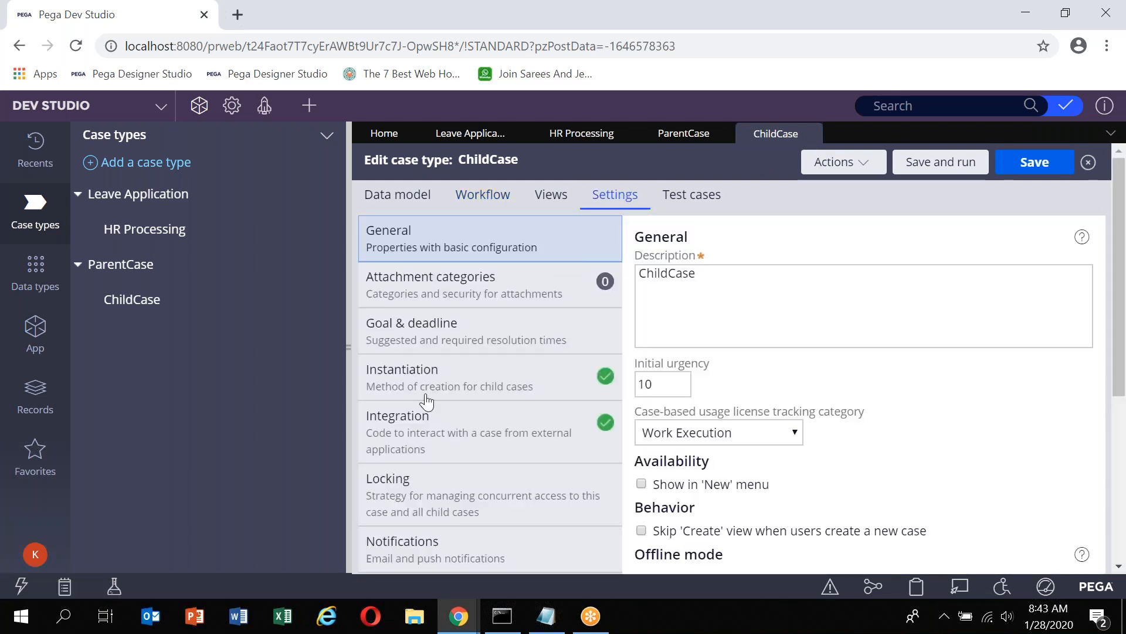
click(426, 394)
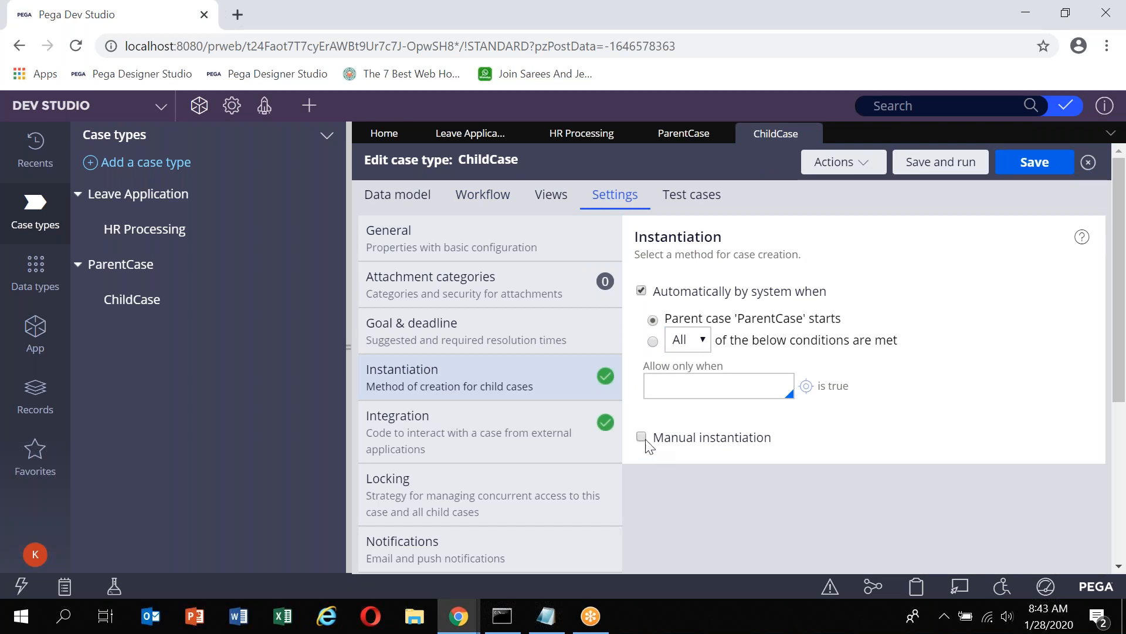
click(1037, 167)
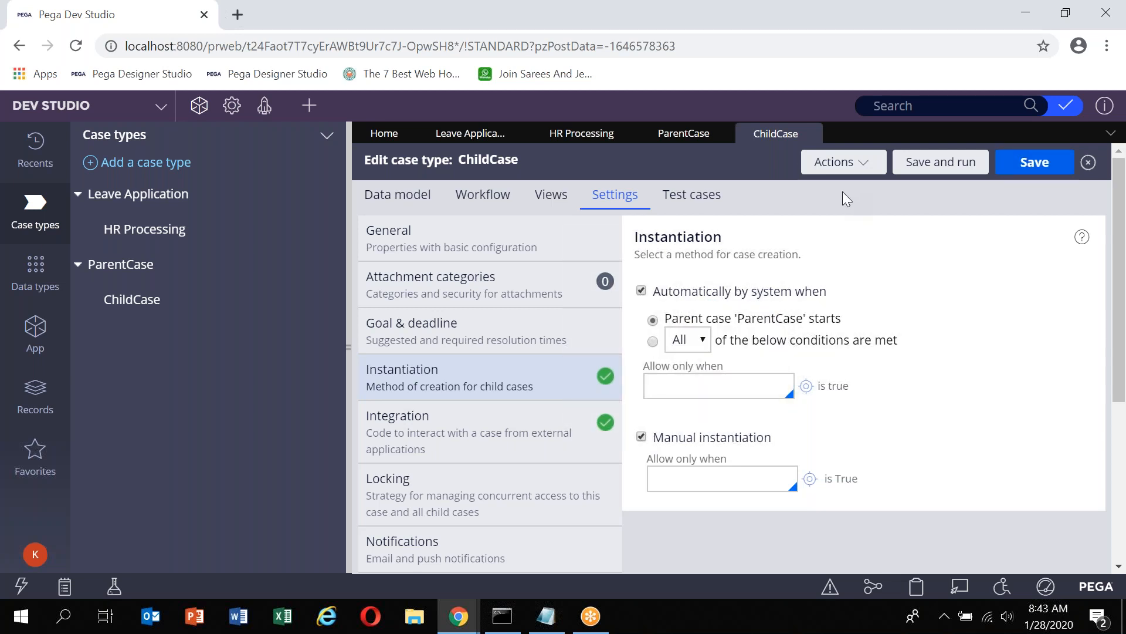
Refresh the ParentCase case type, save and run it, and complete creation of a new ParentCase.
click(684, 133)
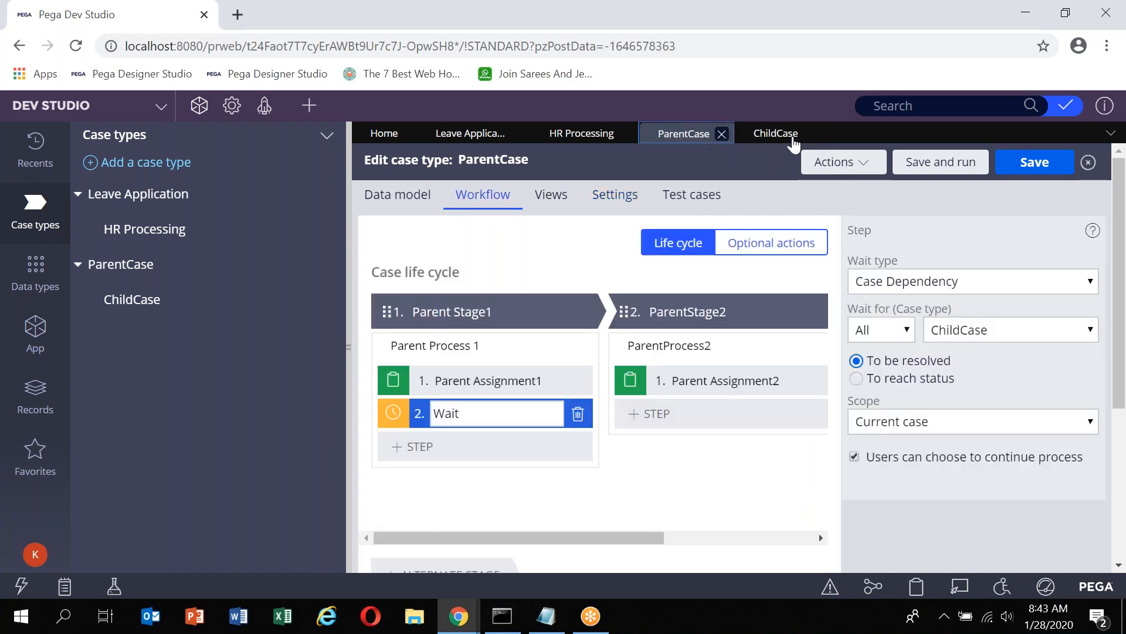
click(836, 164)
click(832, 233)
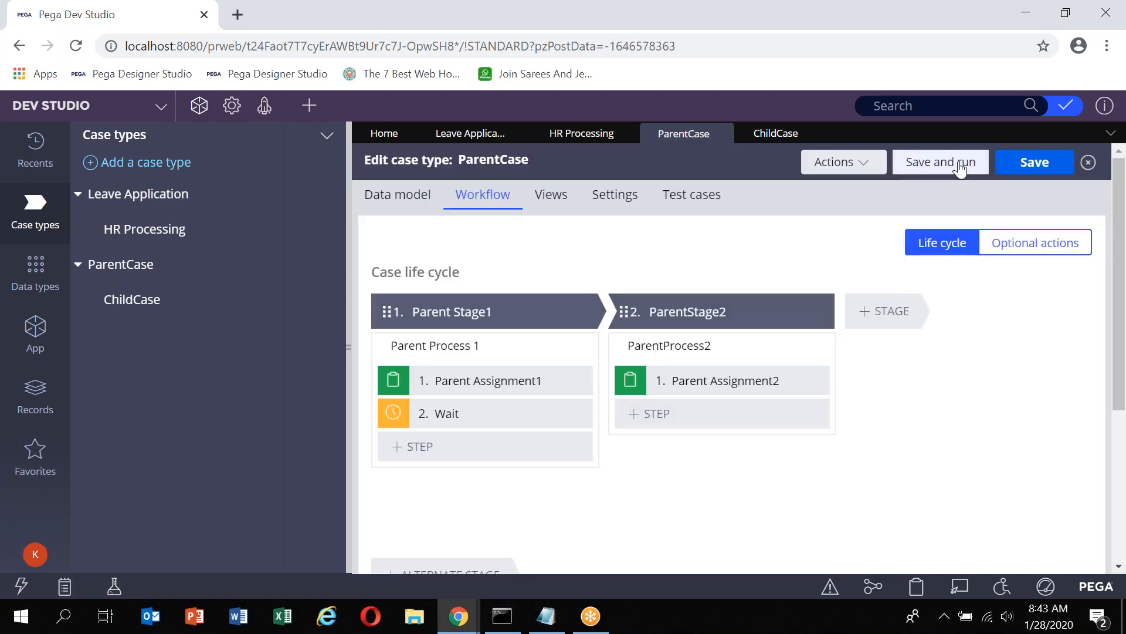
click(960, 167)
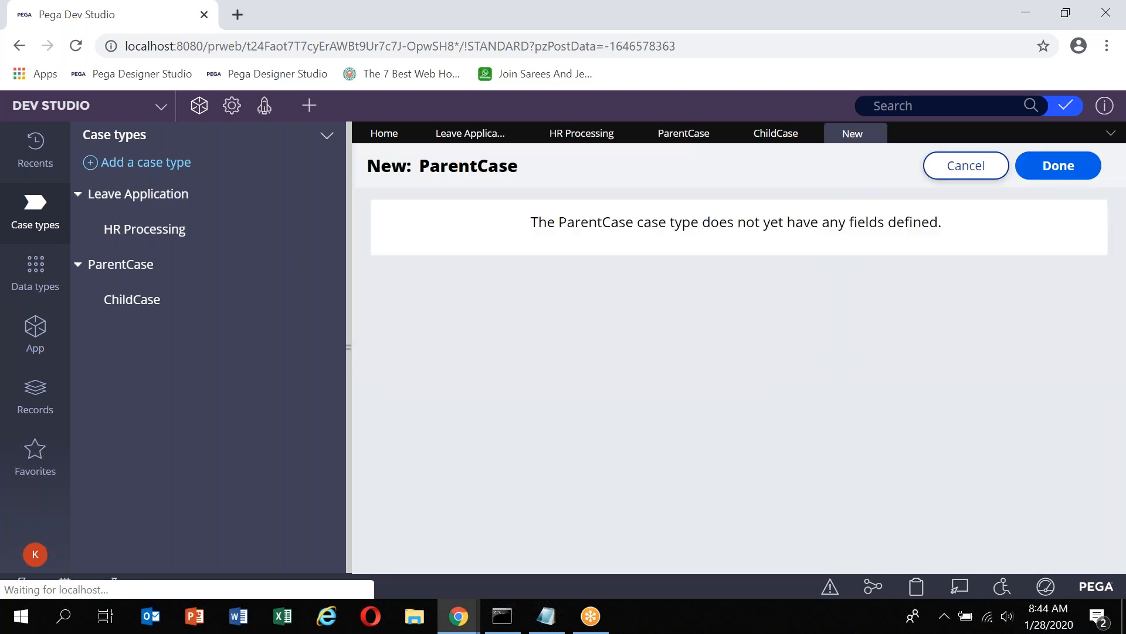
click(1075, 174)
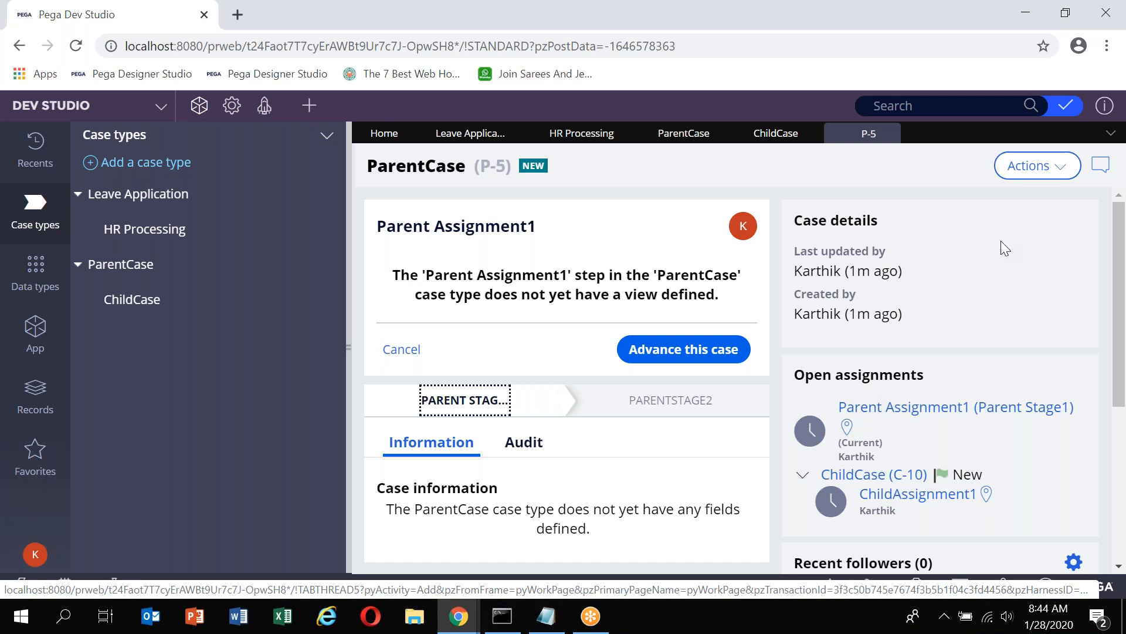
Manually add a second ChildCase to the running ParentCase P-5 and complete its creation.
click(1028, 167)
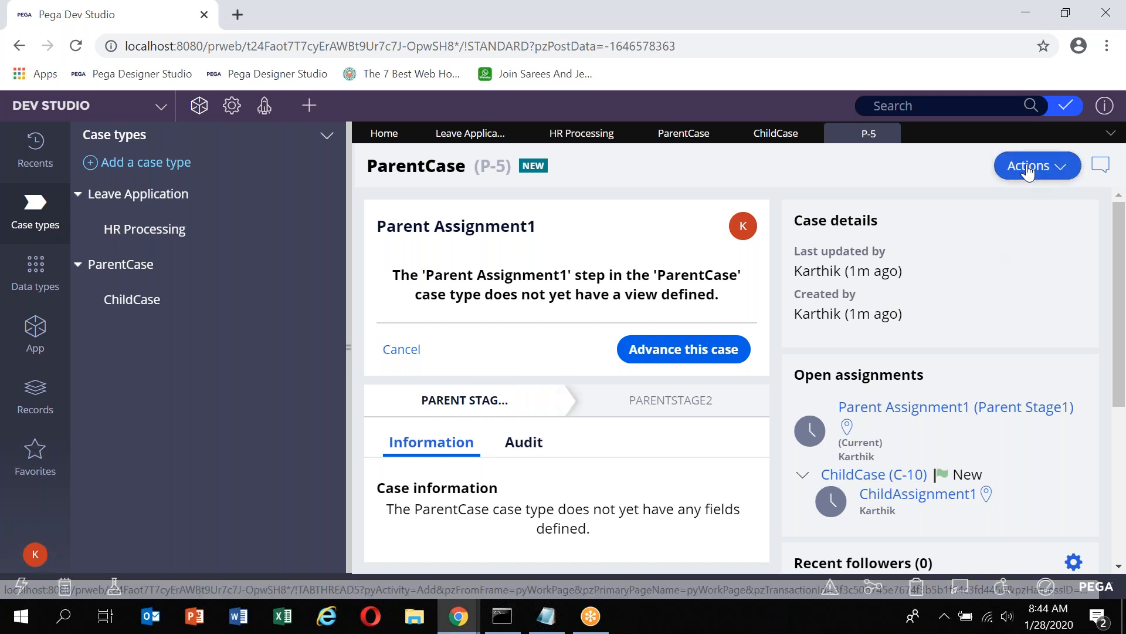
mouse_move(1024, 299)
click(936, 298)
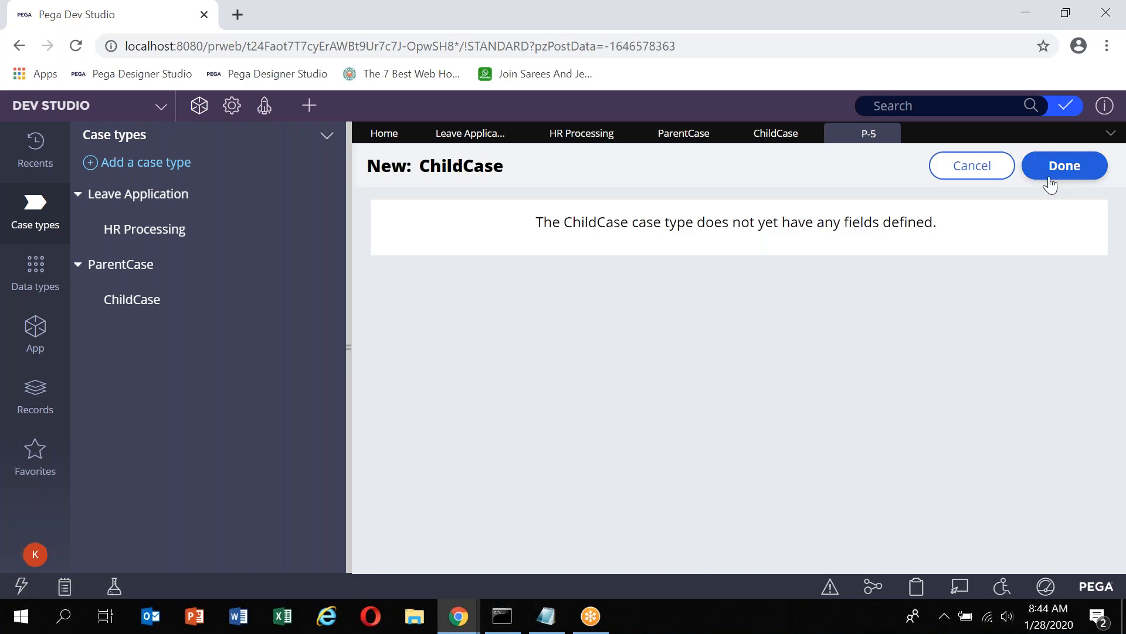
click(1050, 181)
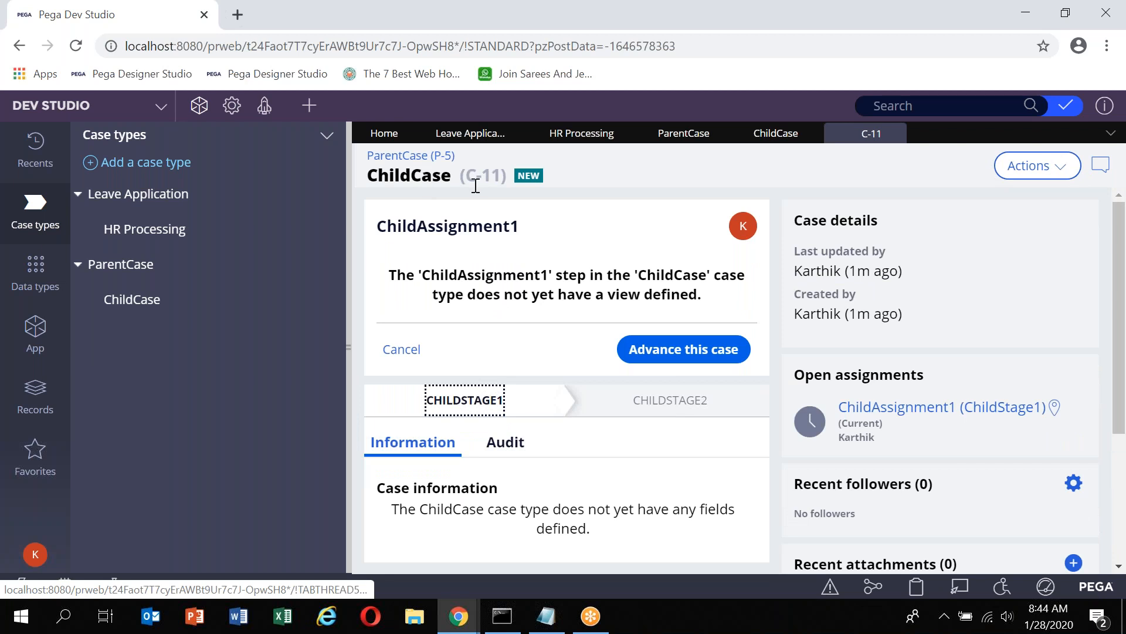
Return to parent case P-5, begin its Parent Process 1 assignment, and close the C-11 case.
click(426, 158)
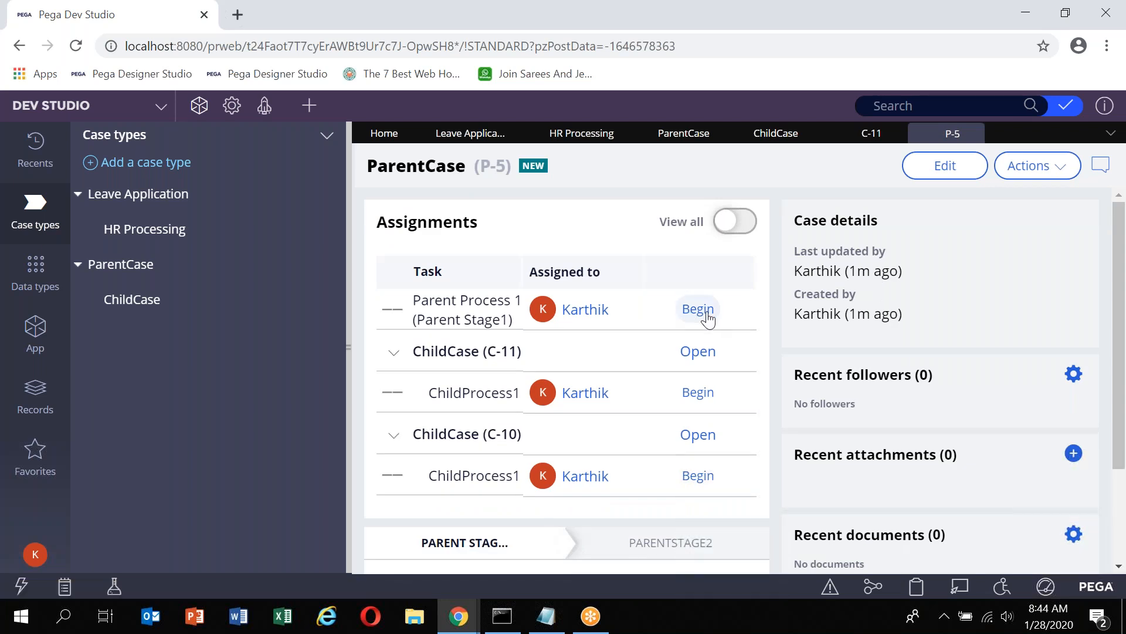
click(707, 317)
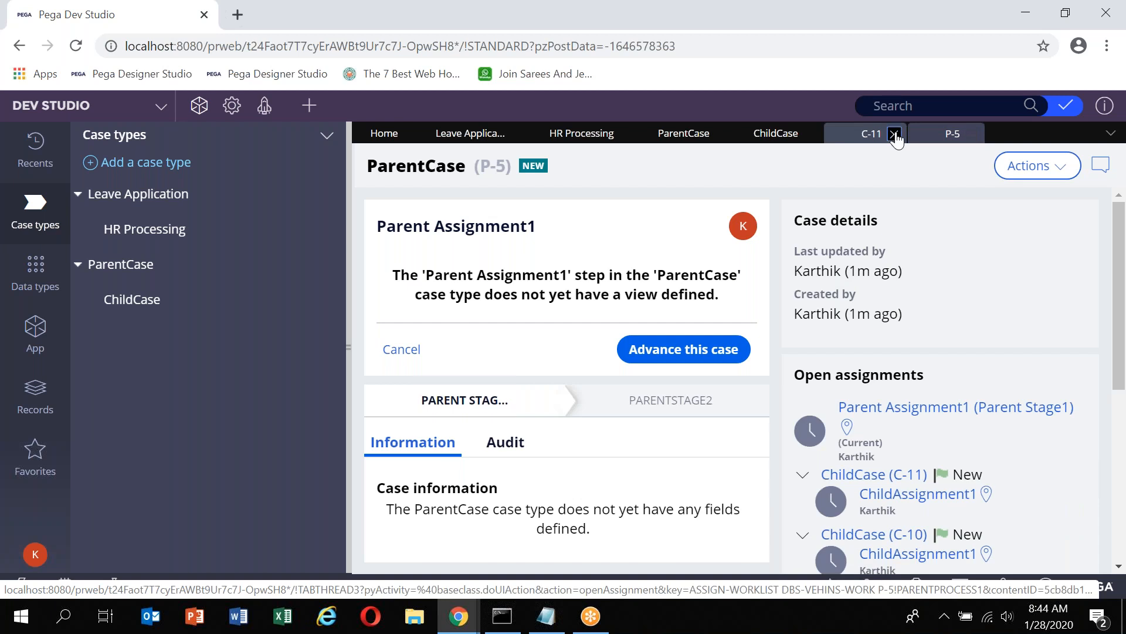
click(894, 135)
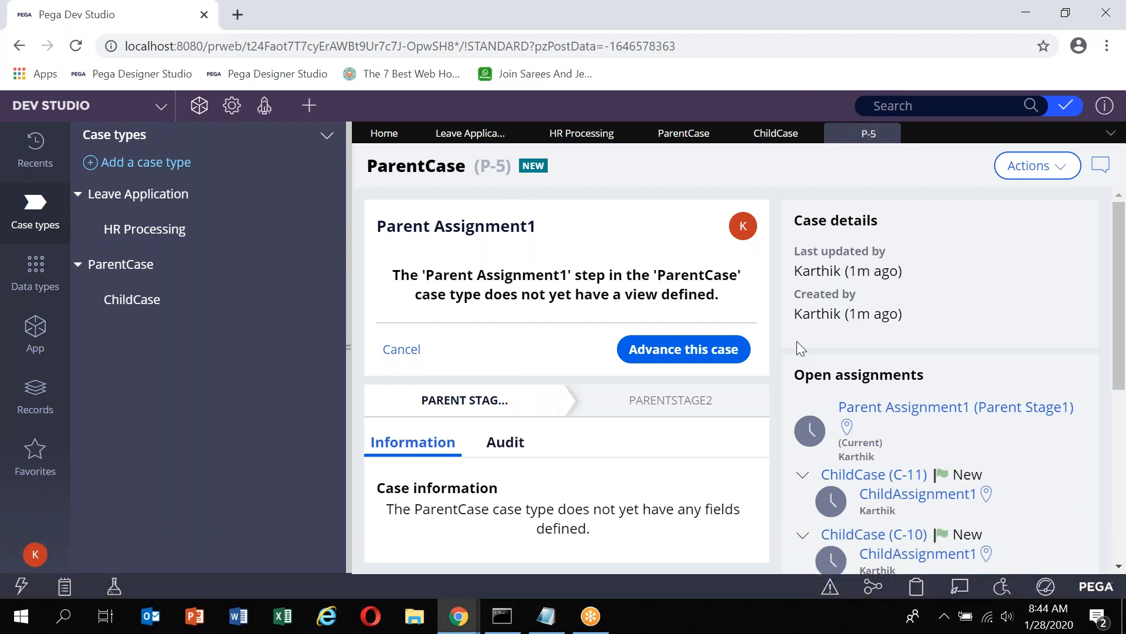
Check P-5's open child assignments and the Wait step's settings in the ParentCase workflow, and return to P-5.
scroll(809, 364, down, 2)
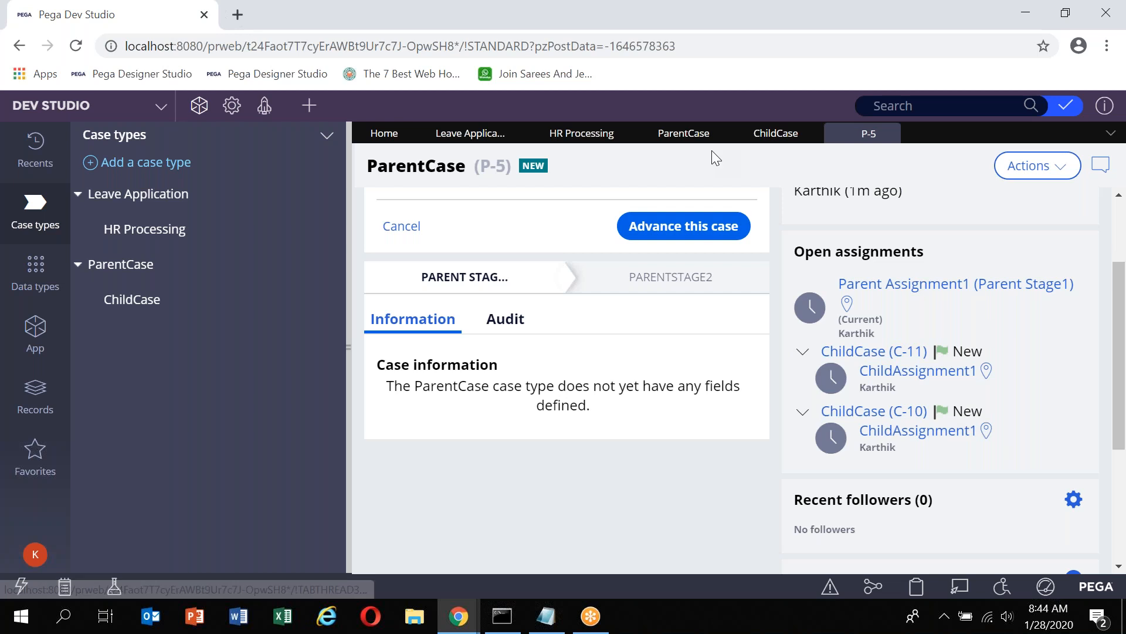
click(695, 139)
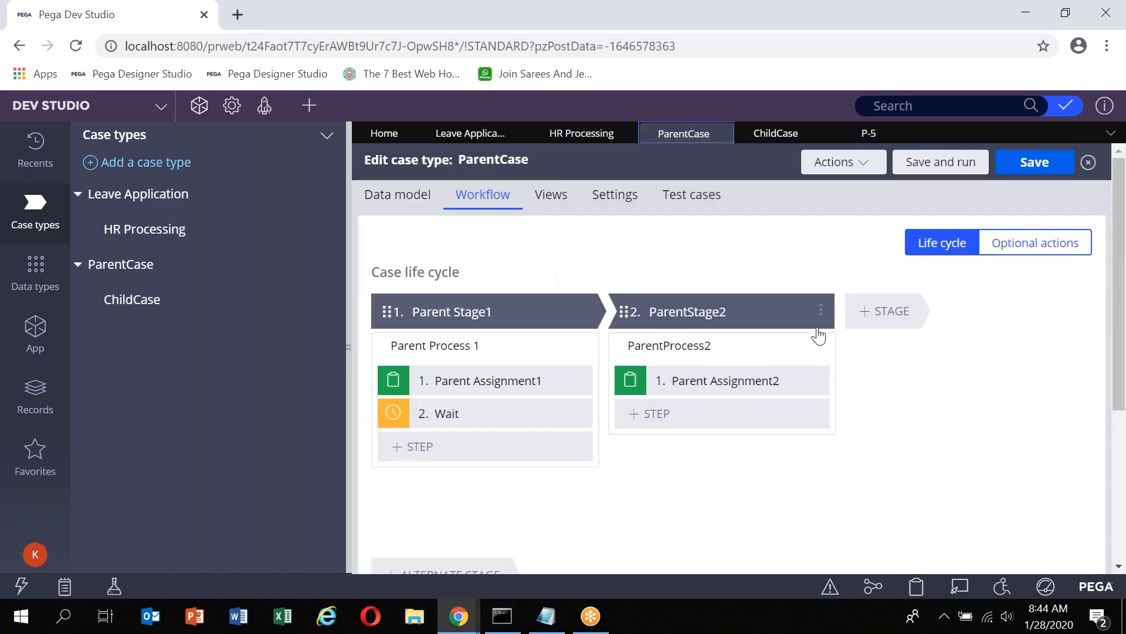
click(474, 418)
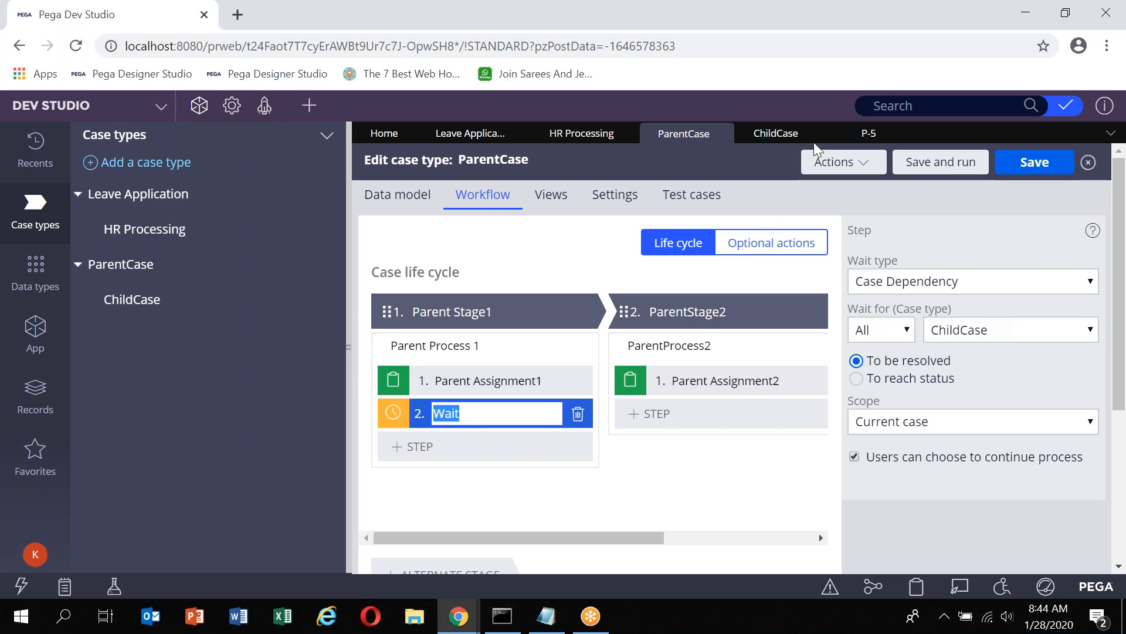
click(869, 134)
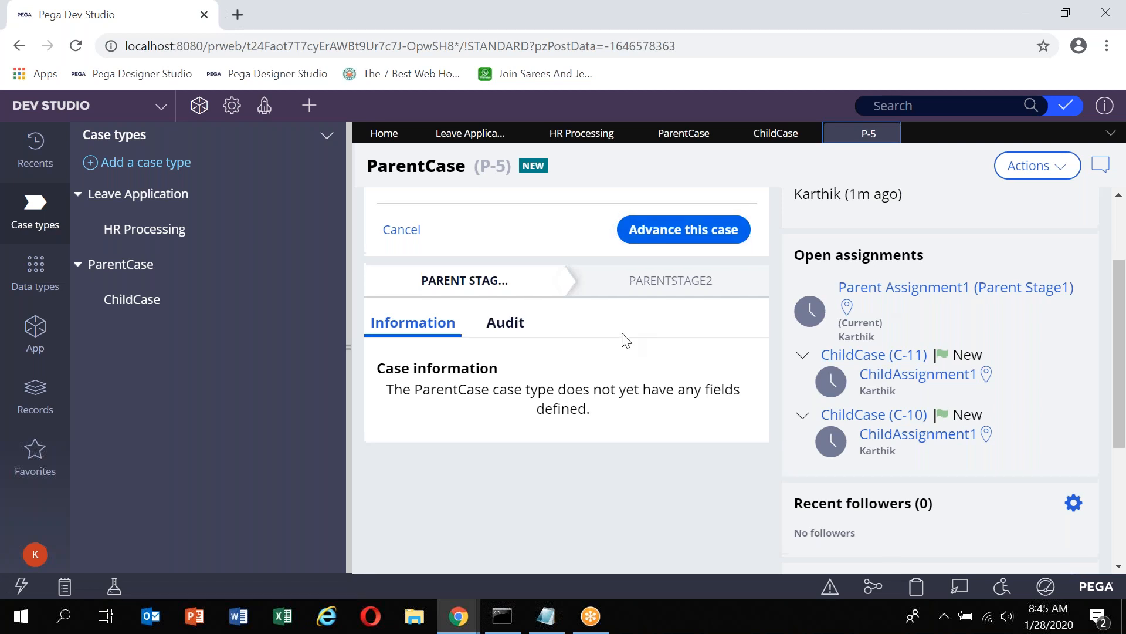
Try to advance P-5 past Parent Assignment1, and reopen the case in review.
scroll(626, 339, up, 2)
click(668, 351)
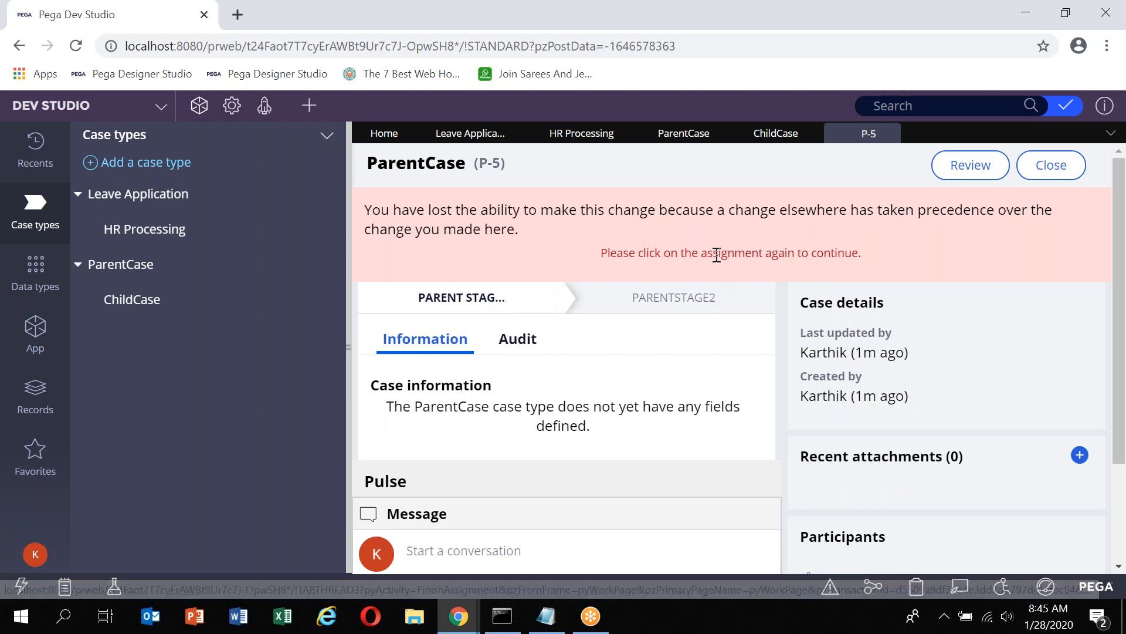
click(960, 166)
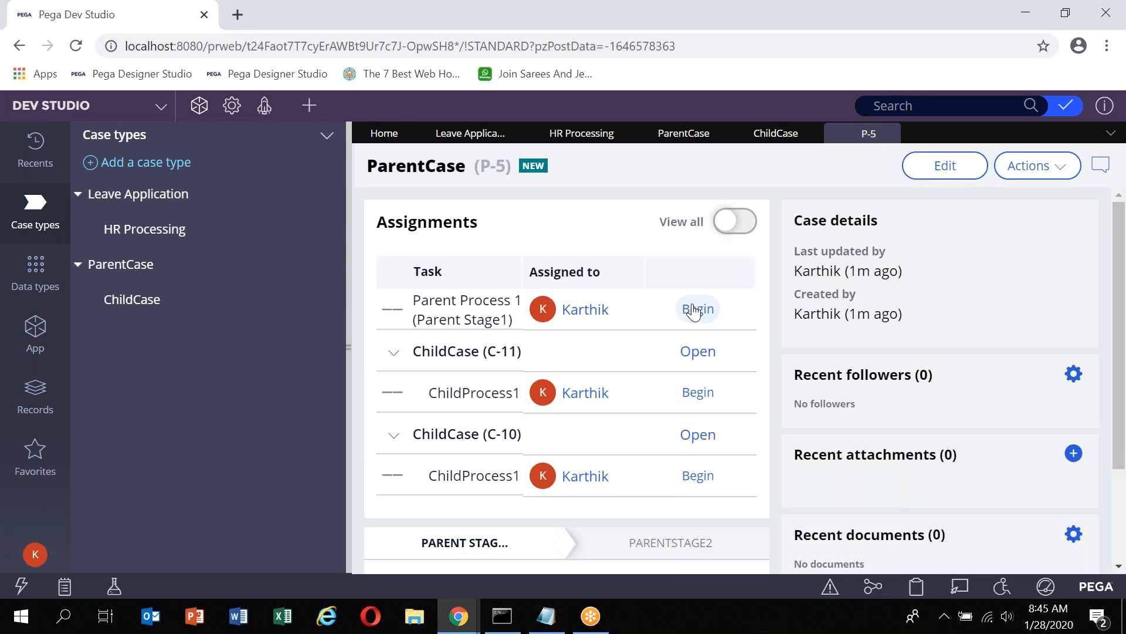
Advance P-5 past Parent Assignment1 and examine the Wait step's message about the ChildCase dependency.
click(696, 309)
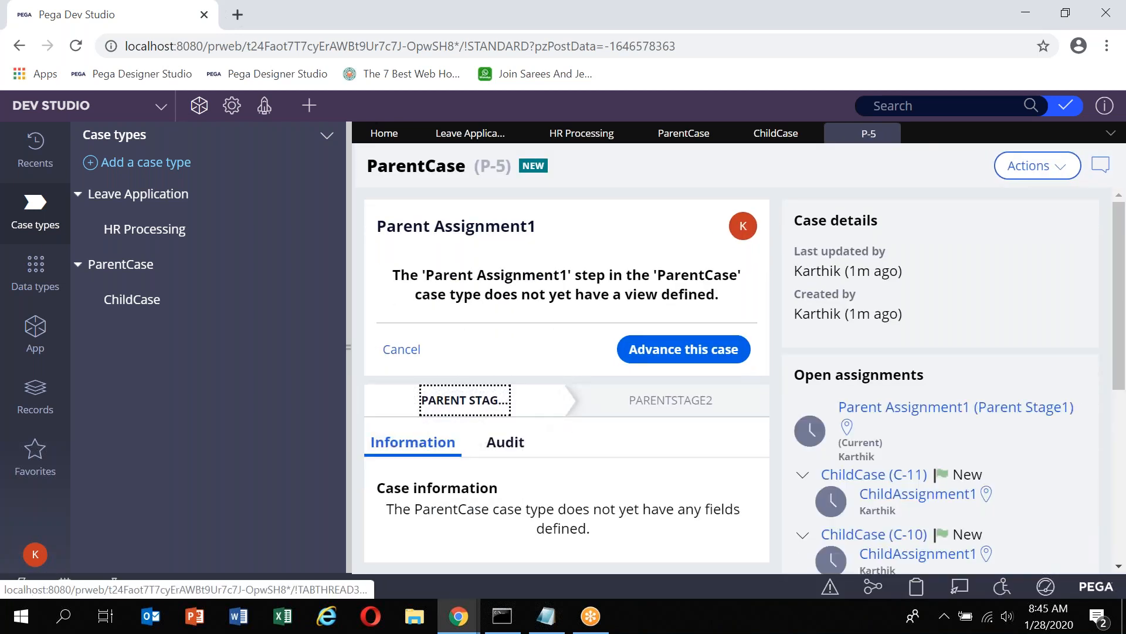
click(683, 349)
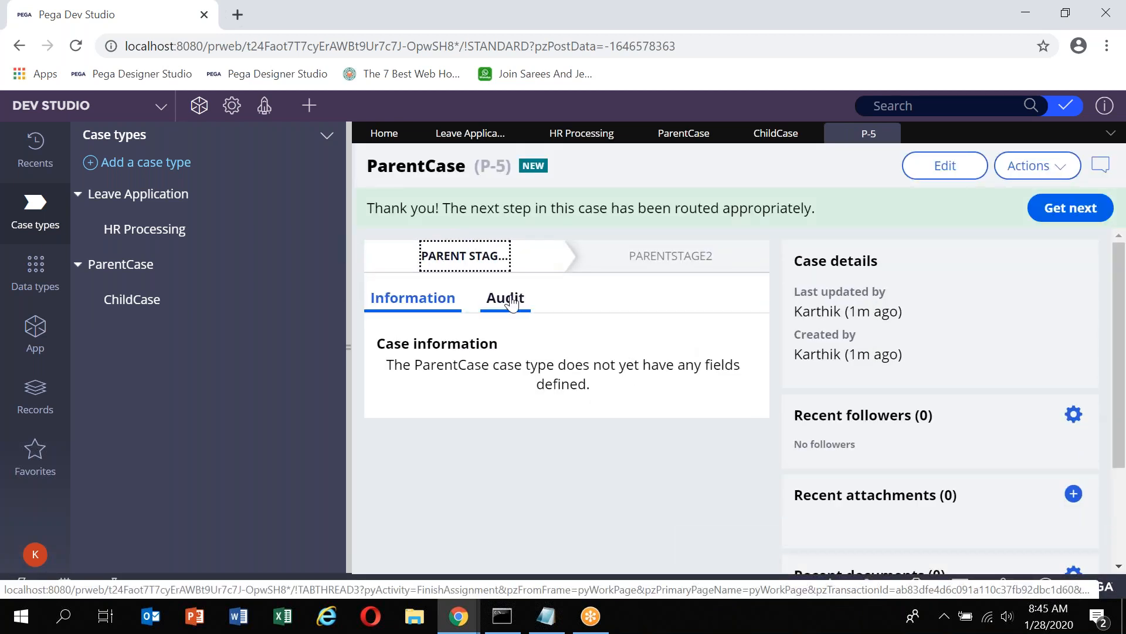
click(1031, 166)
click(1025, 232)
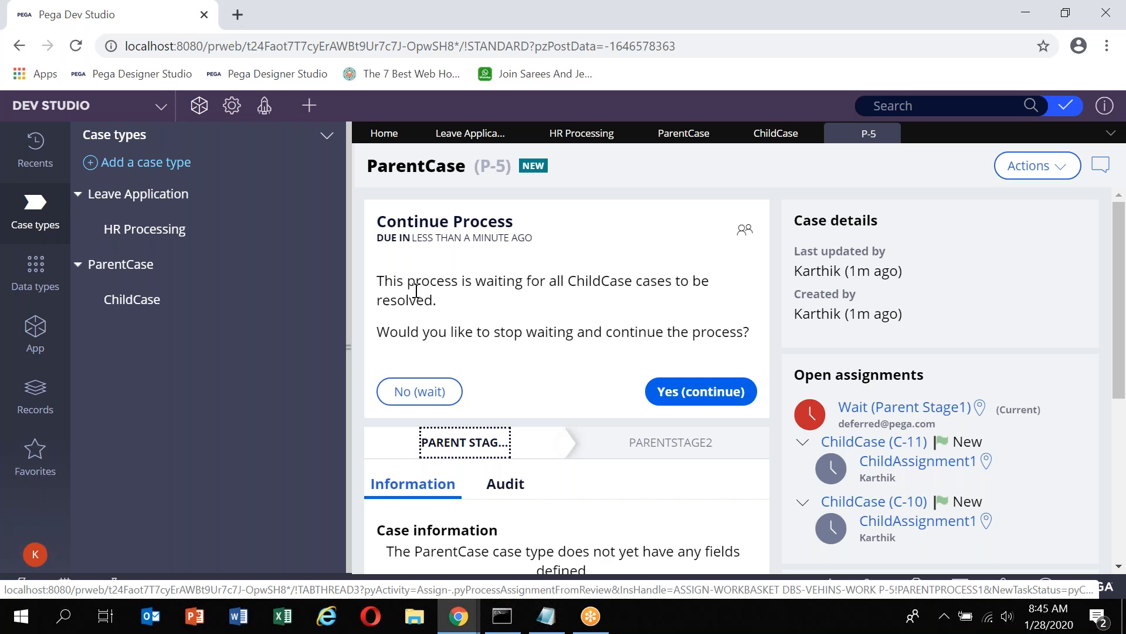
double_click(554, 281)
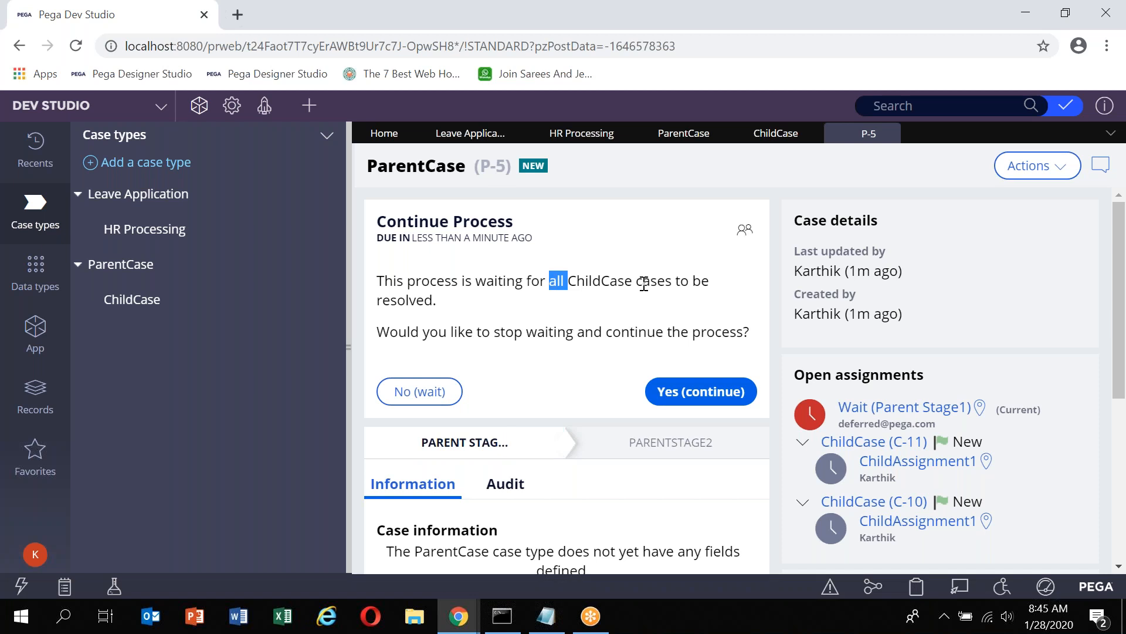
click(618, 282)
double_click(553, 280)
click(555, 281)
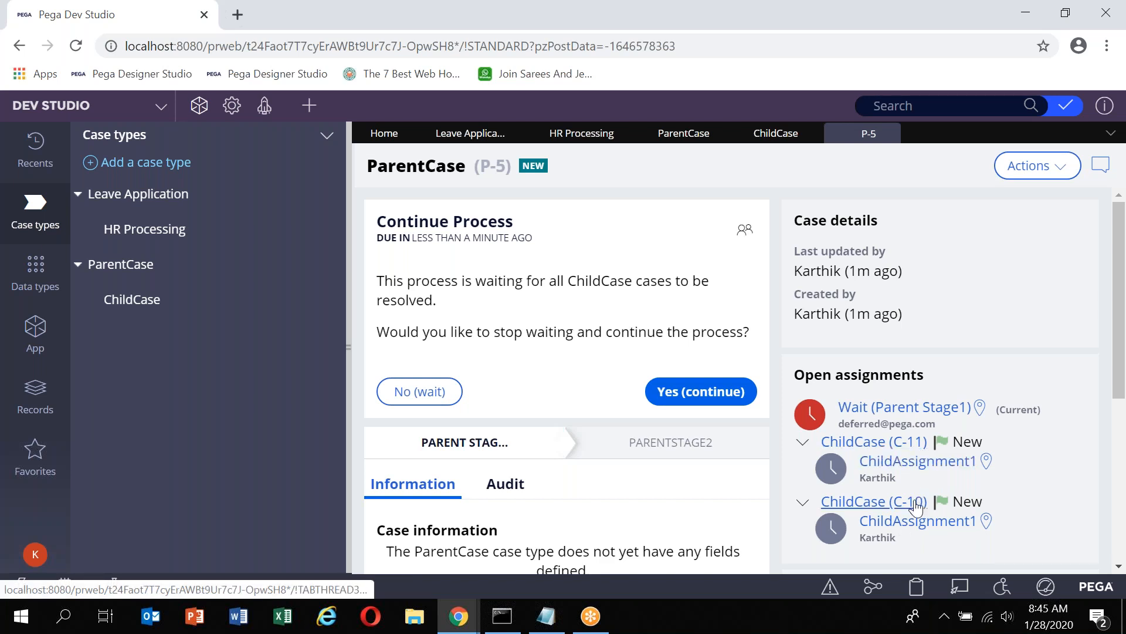
Open child case C-11 and advance it through ChildAssignment1 and ChildAssignment2.
click(904, 443)
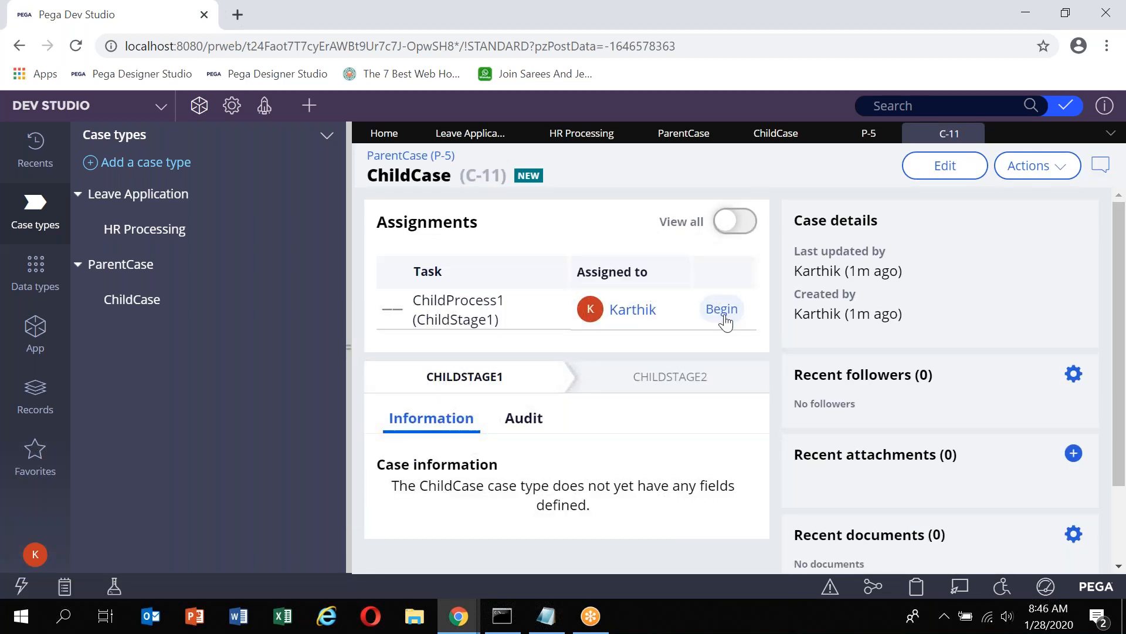
click(724, 316)
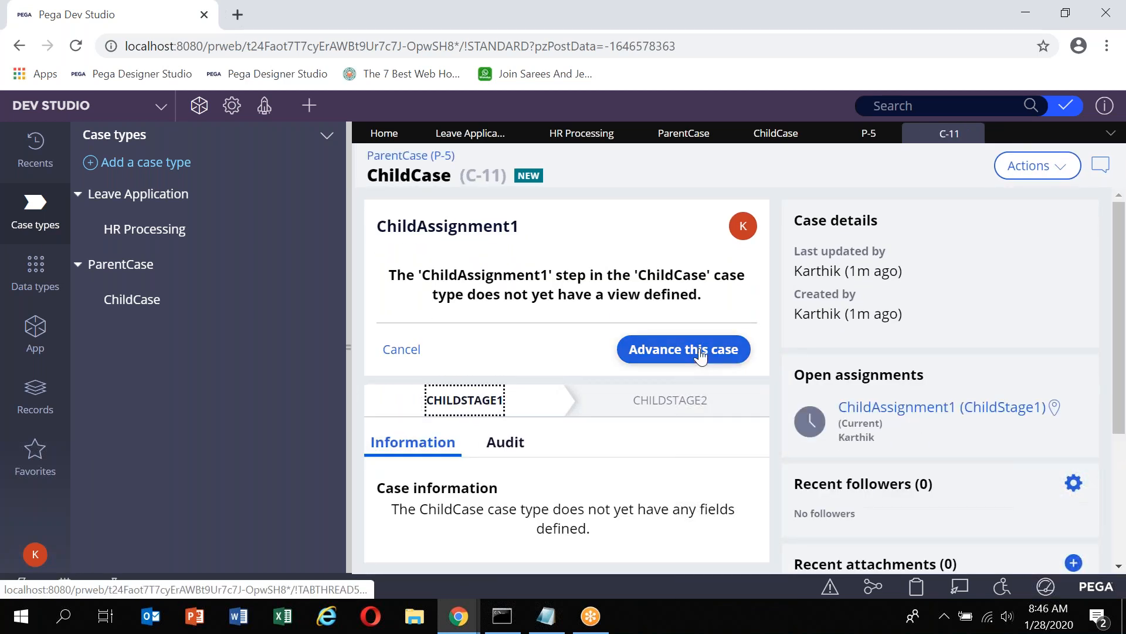
click(700, 351)
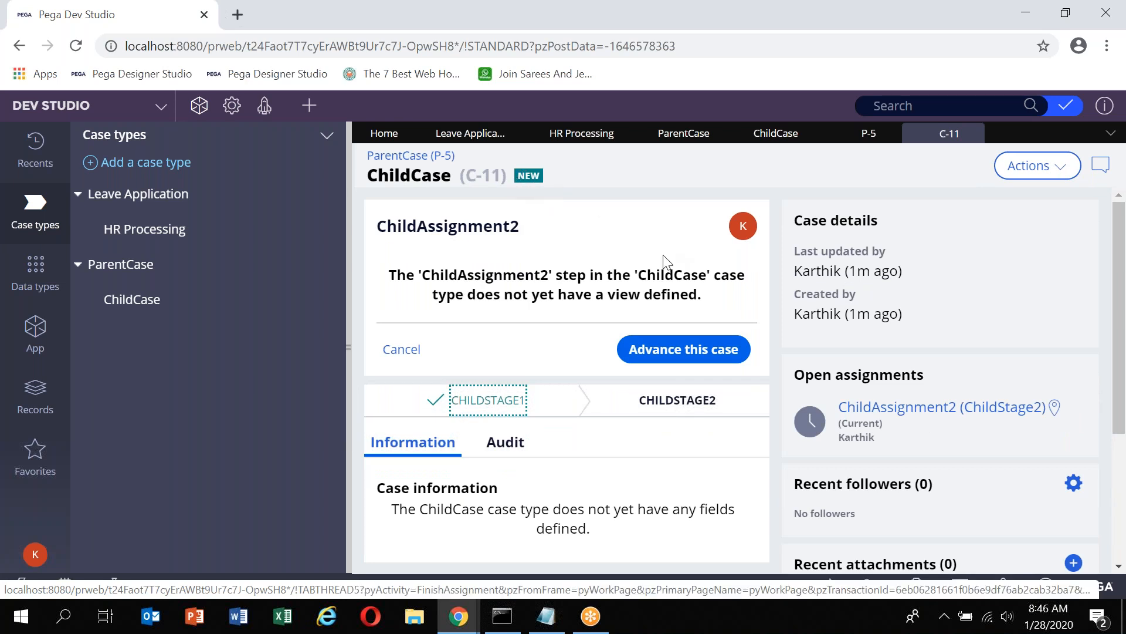
click(682, 341)
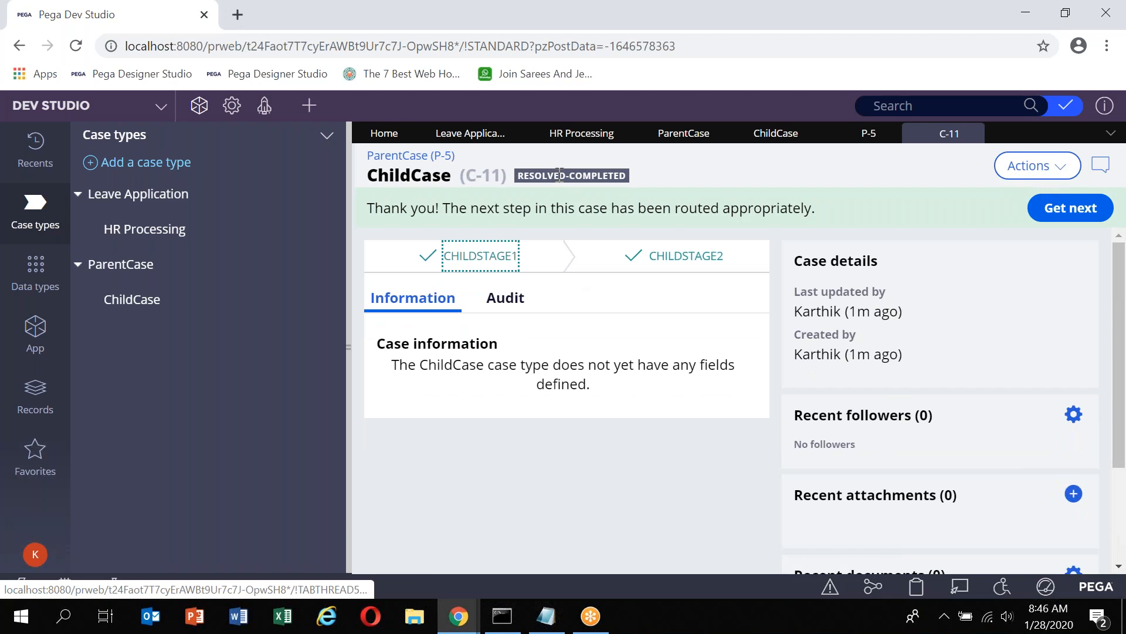
Return to parent case P-5 and begin its waiting assignment to check the open child assignments.
click(411, 155)
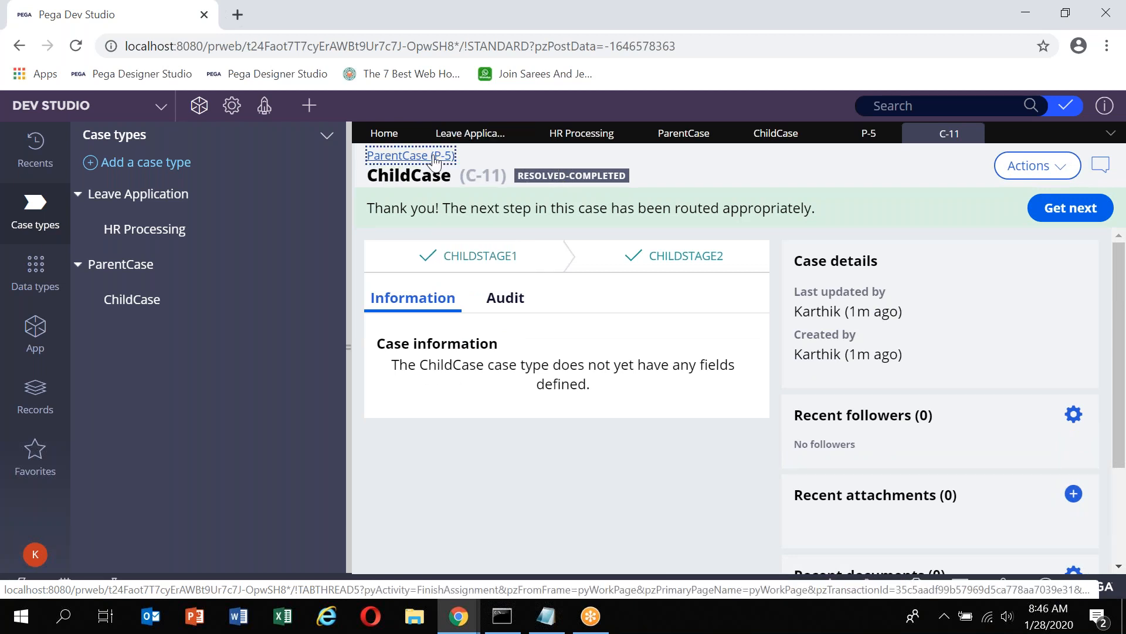
click(649, 233)
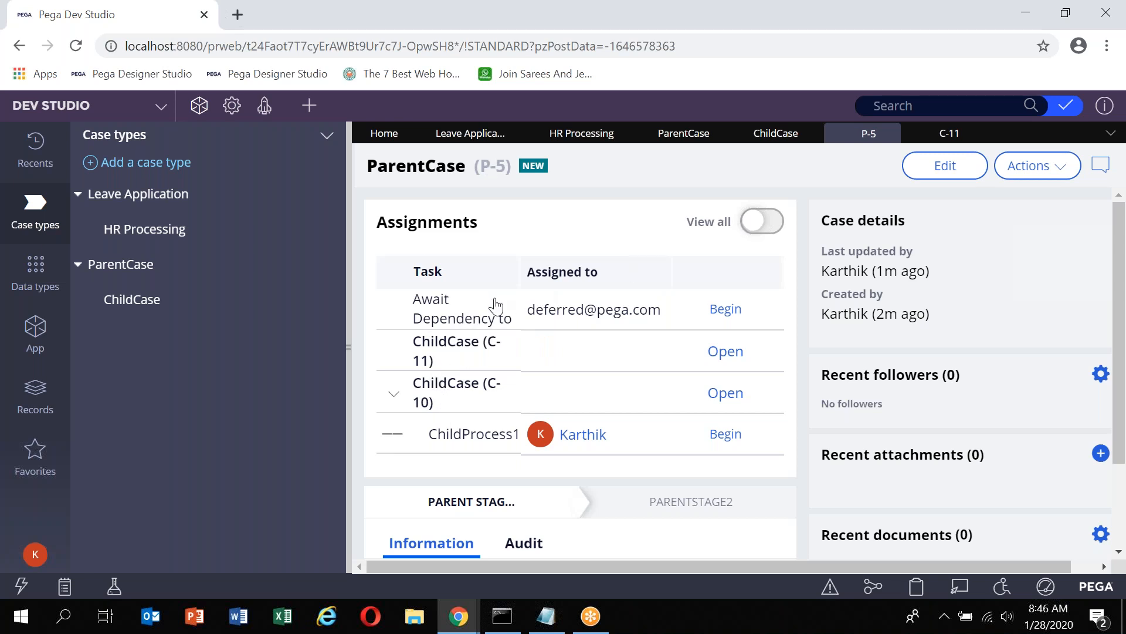
click(723, 310)
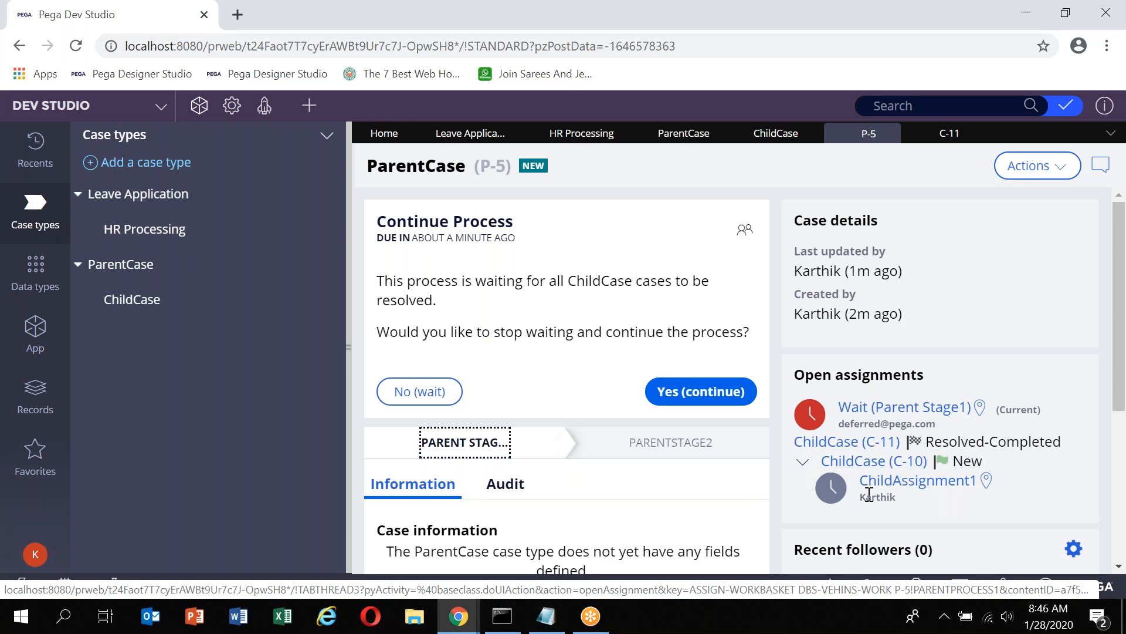
Advance child case C-10 through ChildAssignment1 and ChildAssignment2, and check the step progress in P-5's life cycle.
click(884, 462)
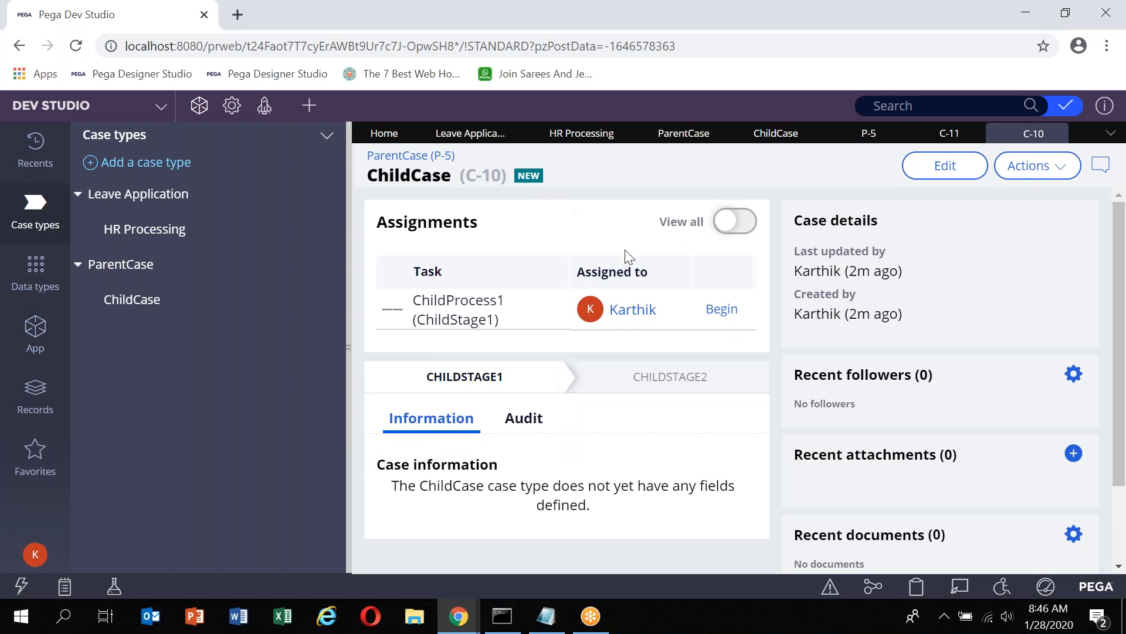
click(726, 314)
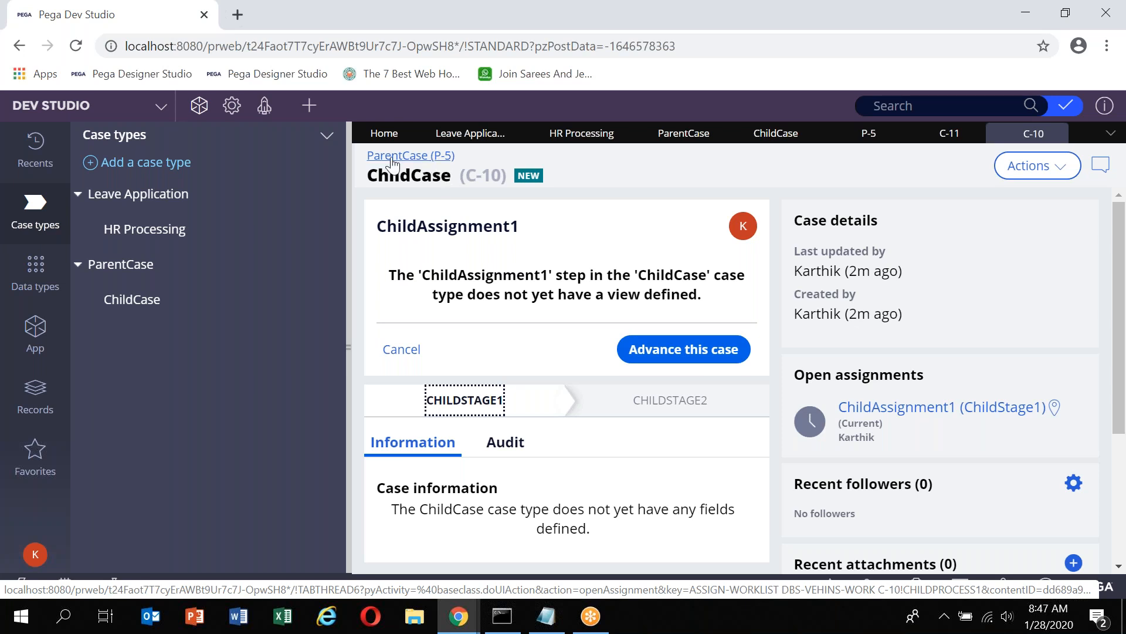
click(706, 350)
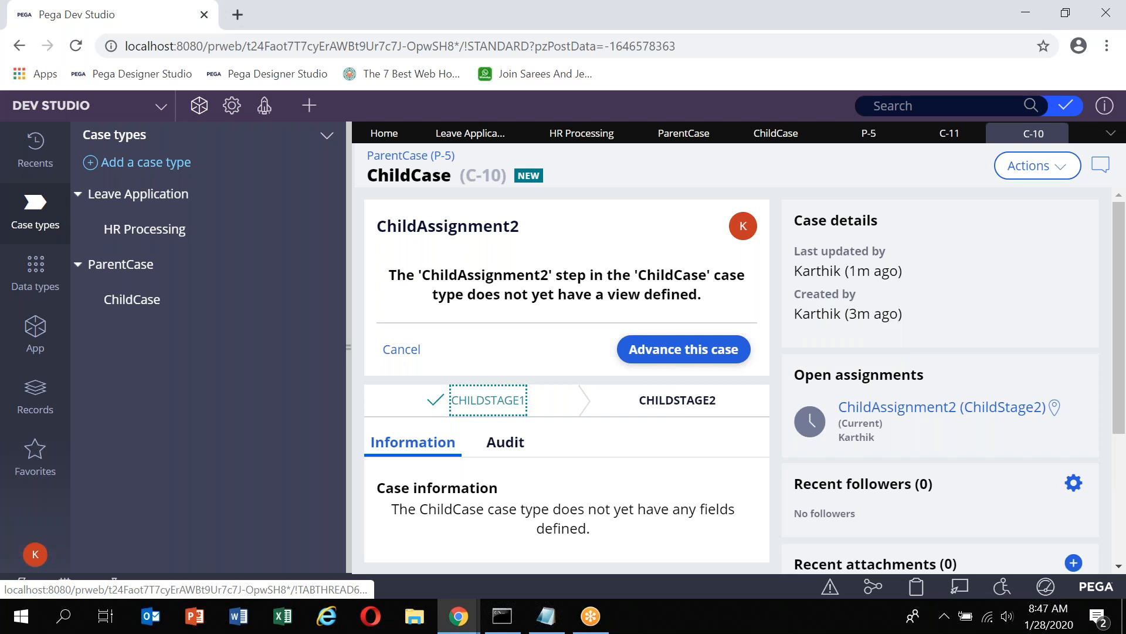
click(692, 349)
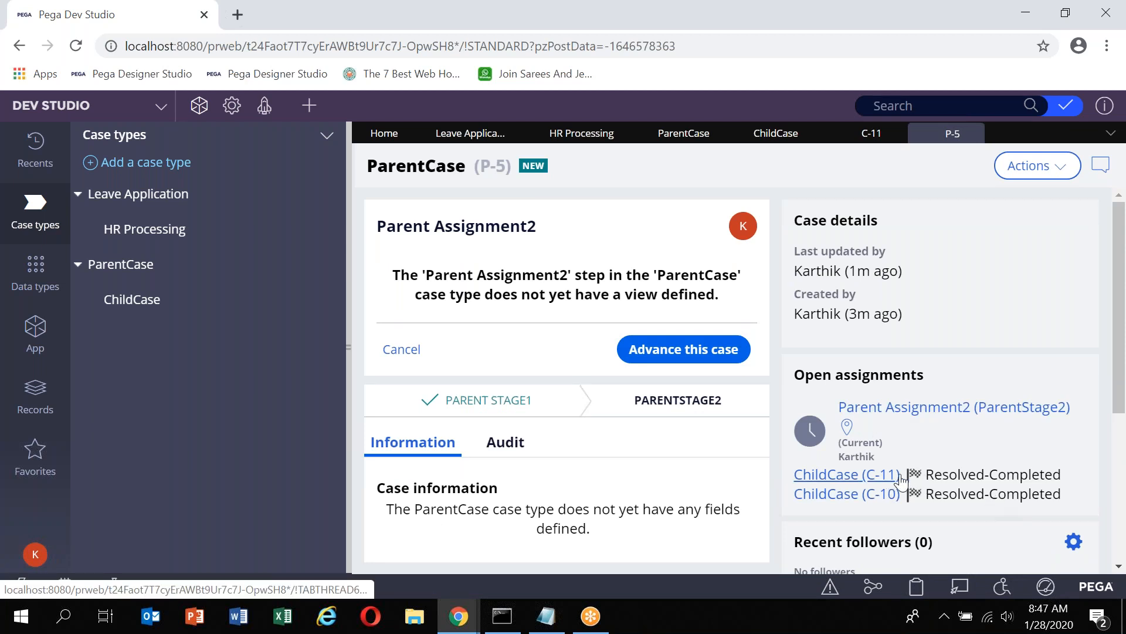
click(463, 407)
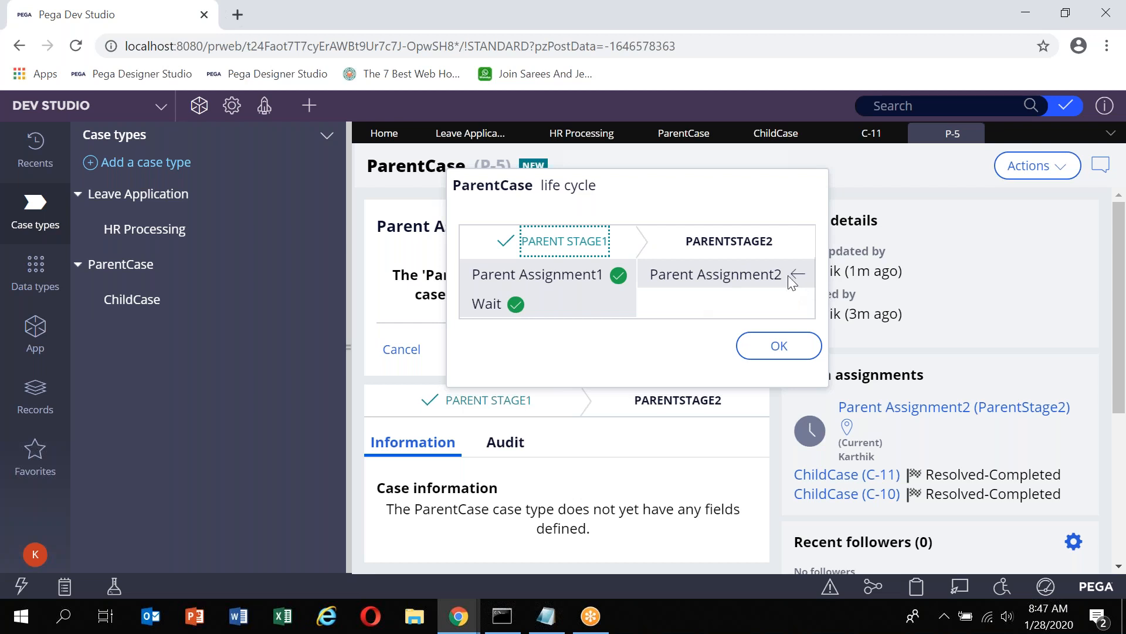
click(780, 348)
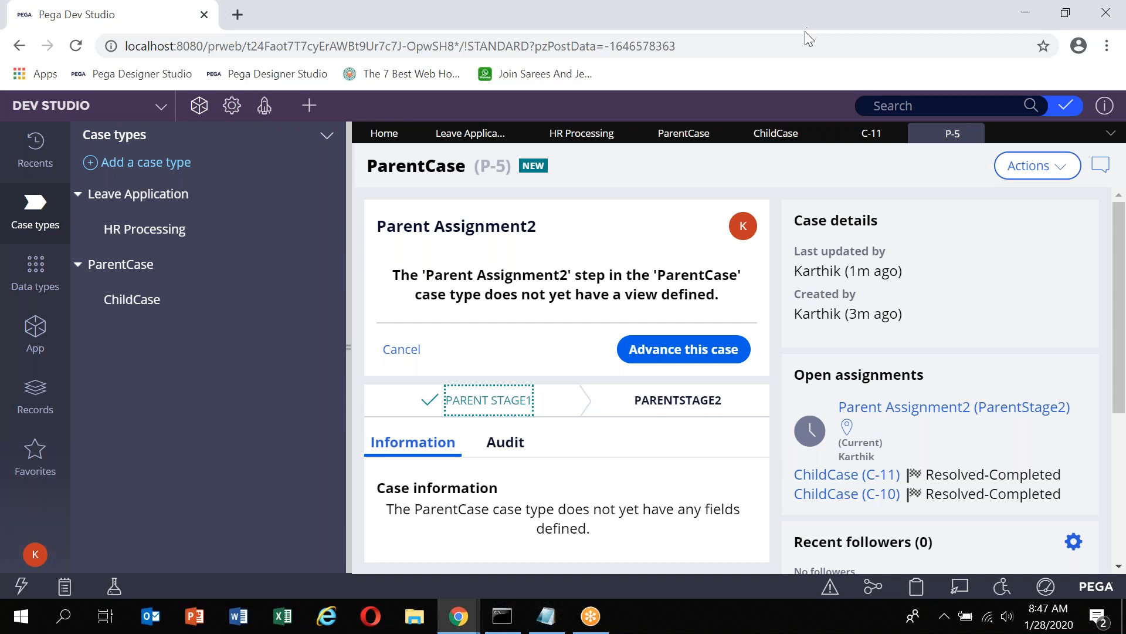
In the ParentCase workflow, set the Wait step to wait for Any ChildCase, and save the case type.
click(676, 135)
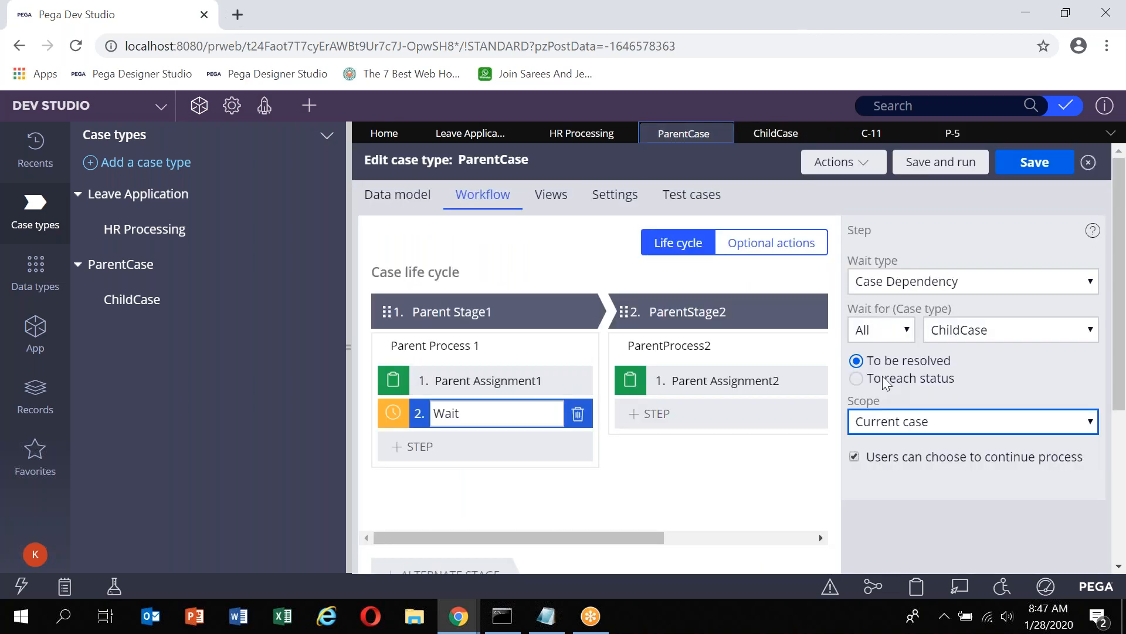
click(888, 330)
click(879, 350)
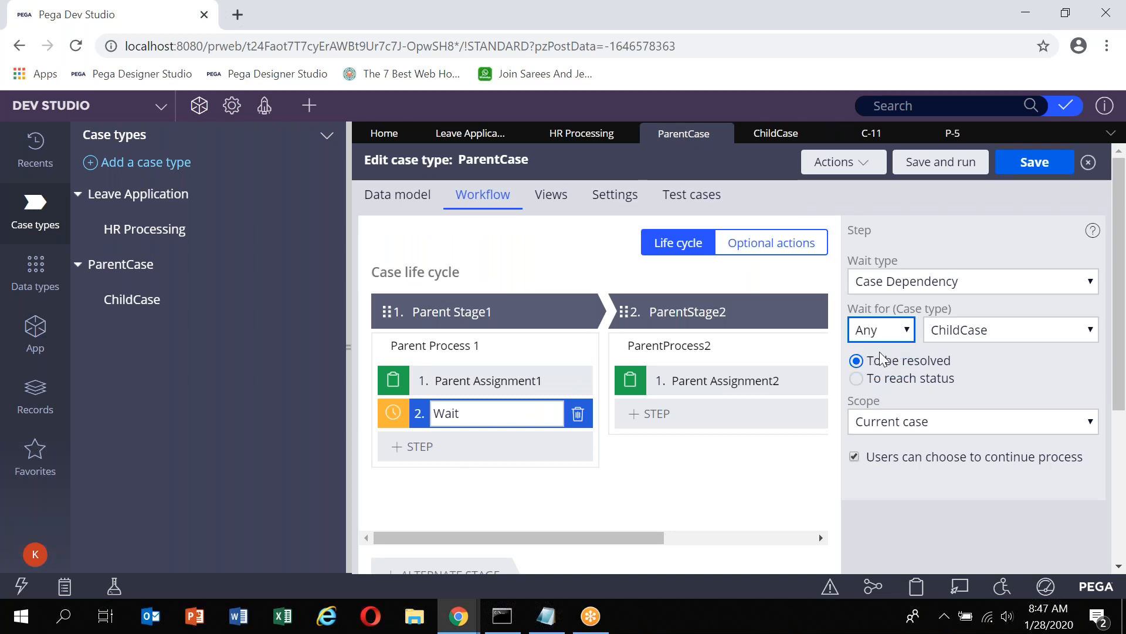
click(1033, 163)
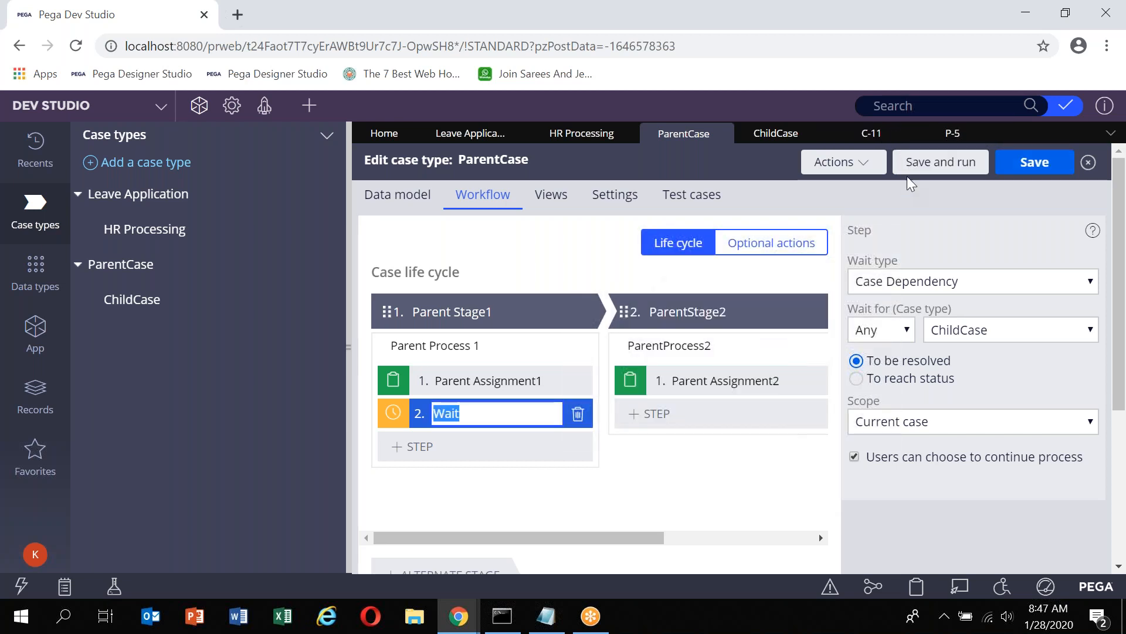
Run the ParentCase case type, close the old C-11 and P-5 cases, and complete the new case's creation.
click(930, 172)
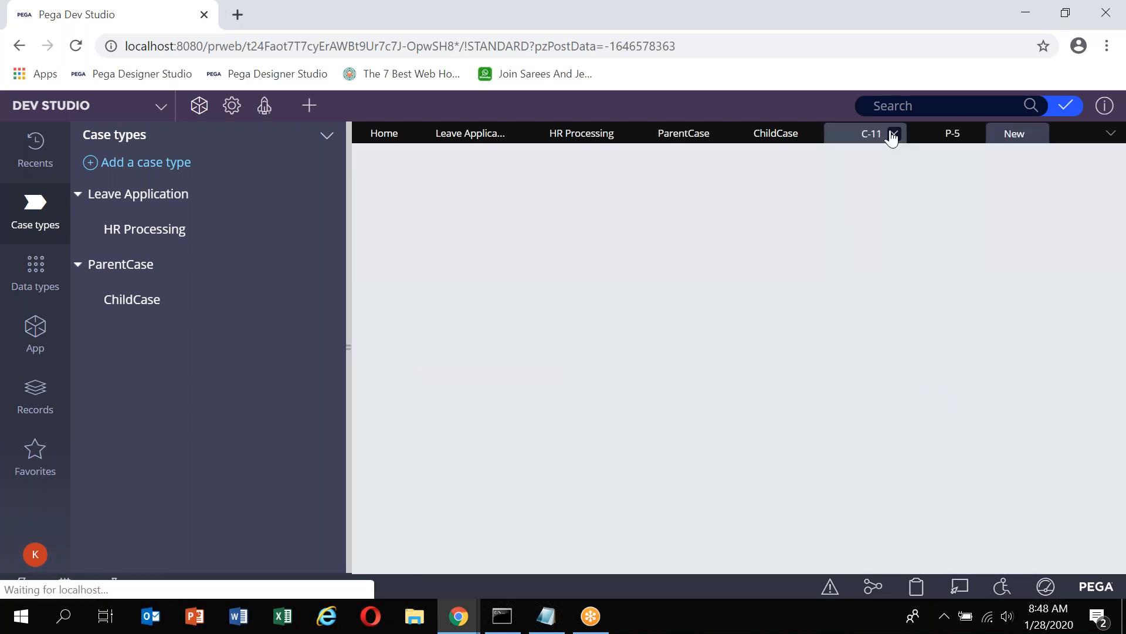
click(889, 135)
click(890, 135)
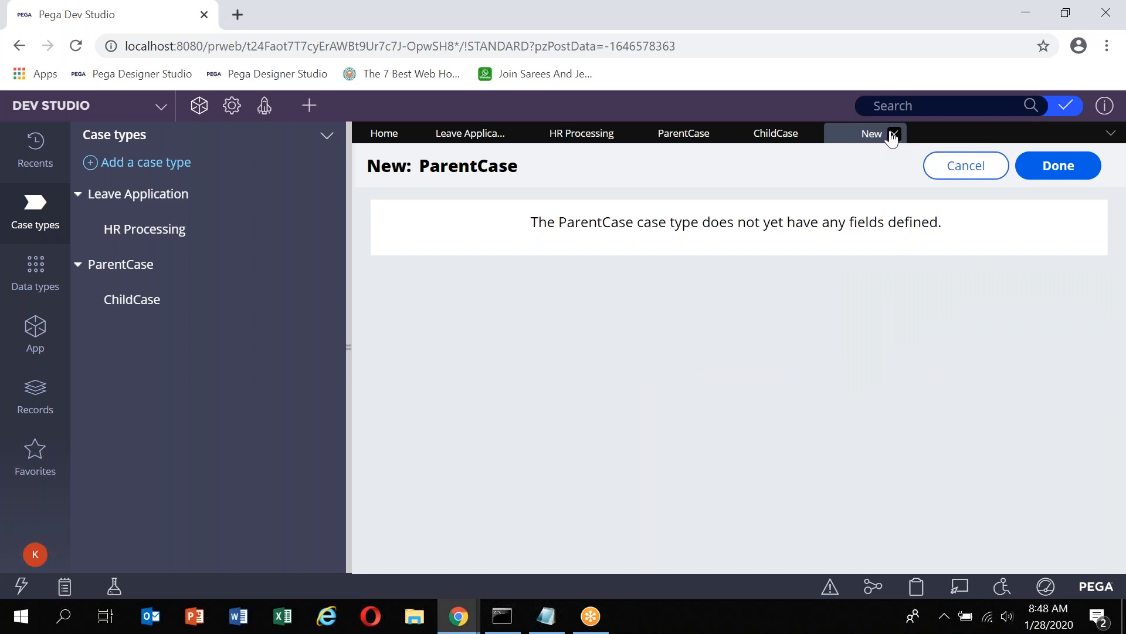
click(1068, 168)
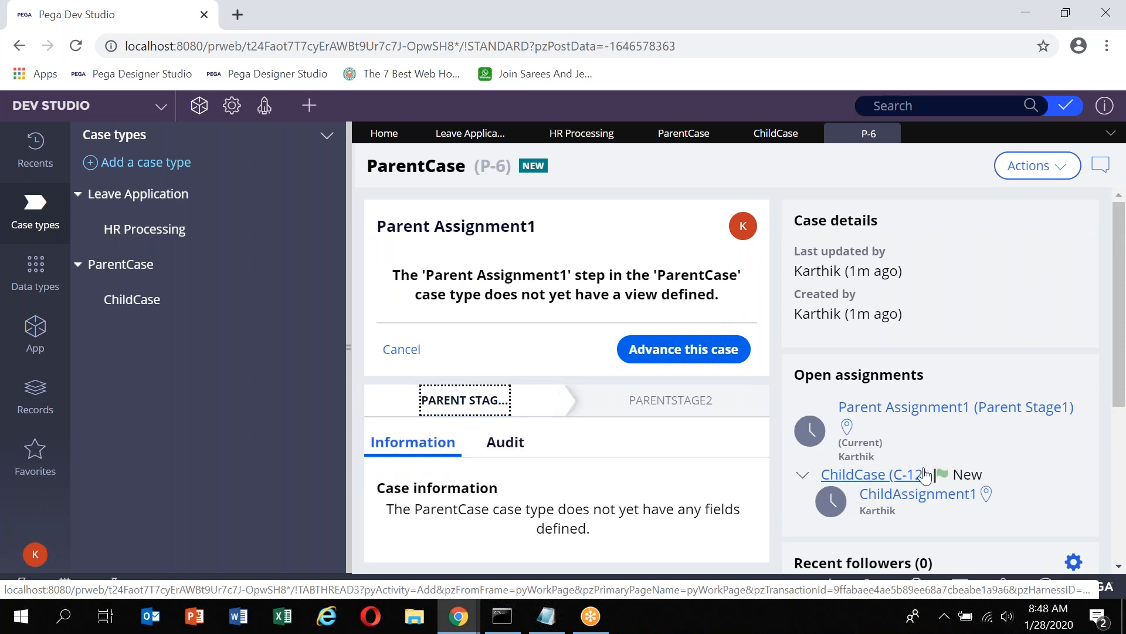
Manually add a second ChildCase to P-6, complete its creation, and return to P-6 with the child case closed.
click(1030, 166)
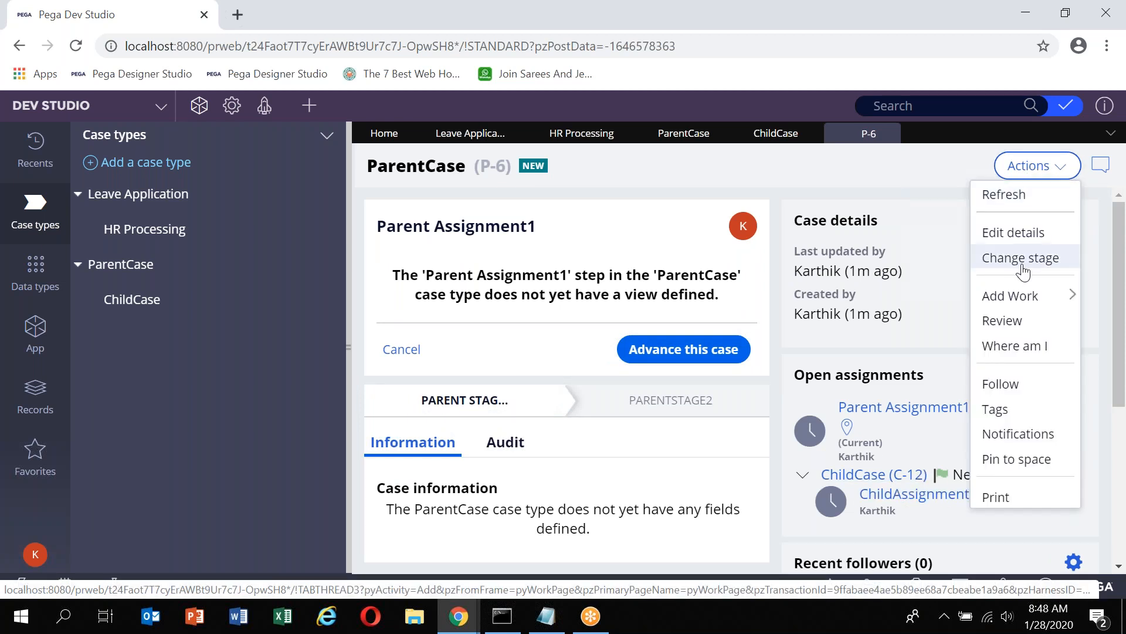
mouse_move(1022, 306)
click(921, 296)
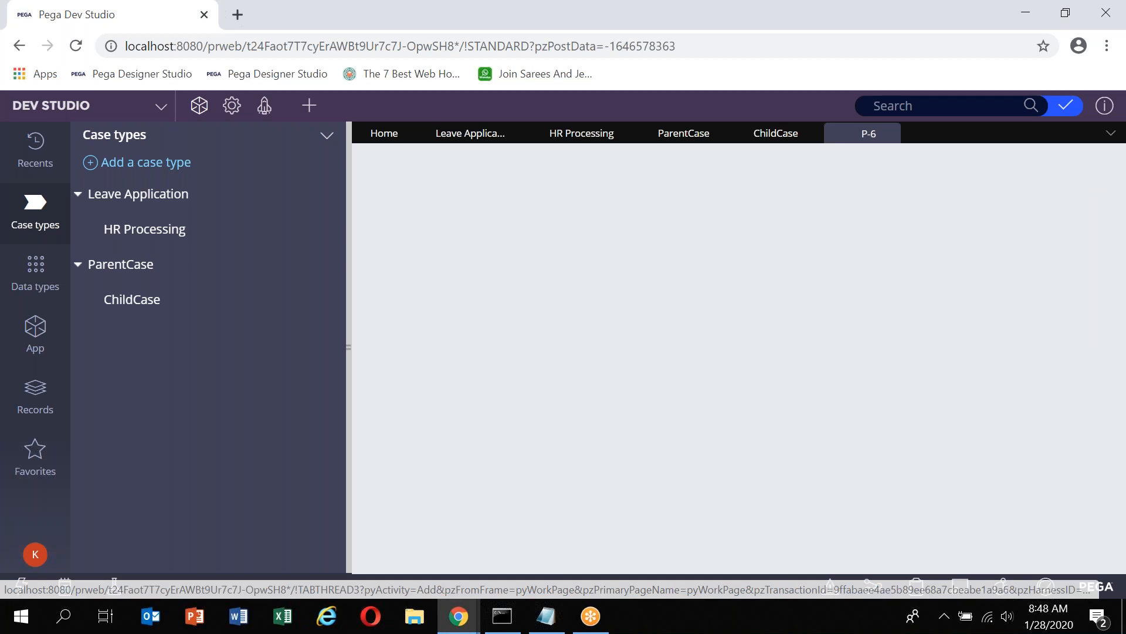
click(1081, 176)
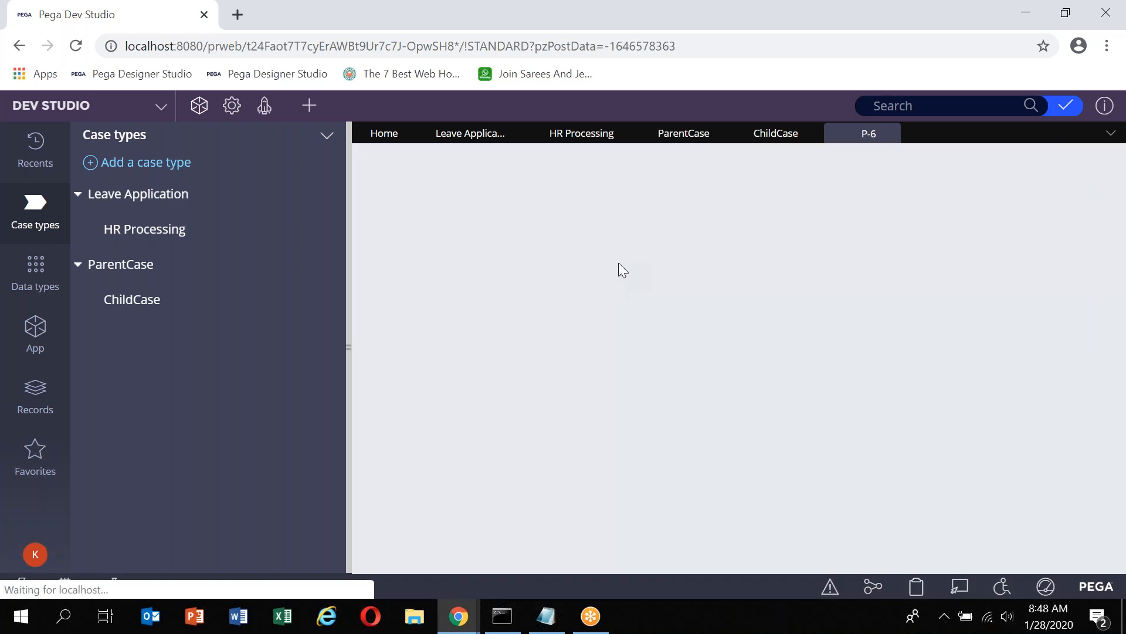
click(411, 155)
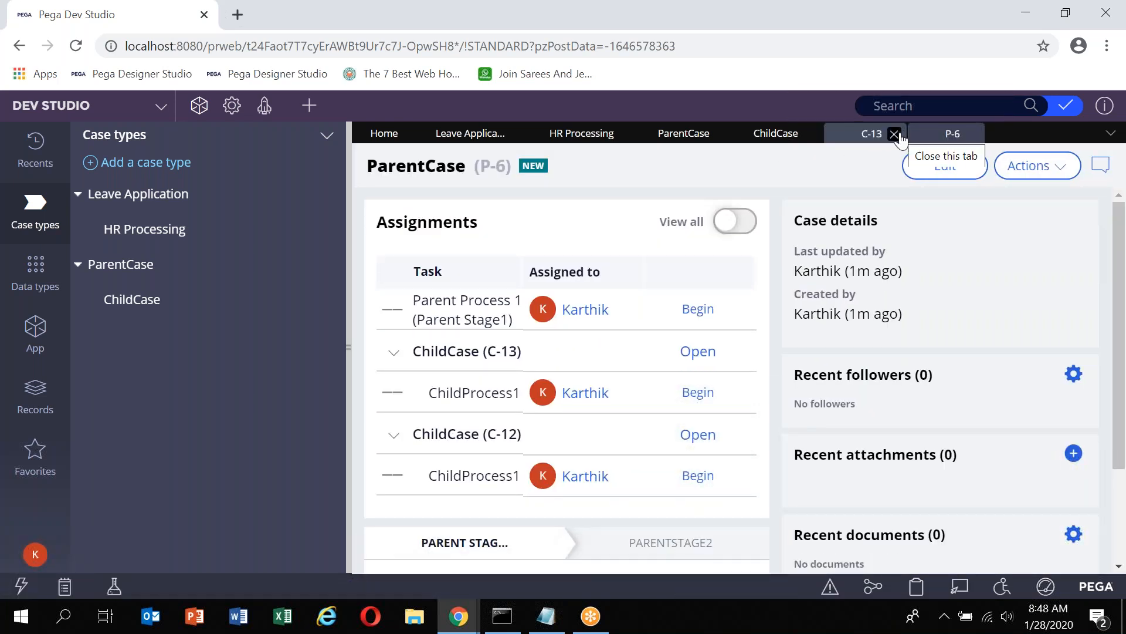
click(894, 134)
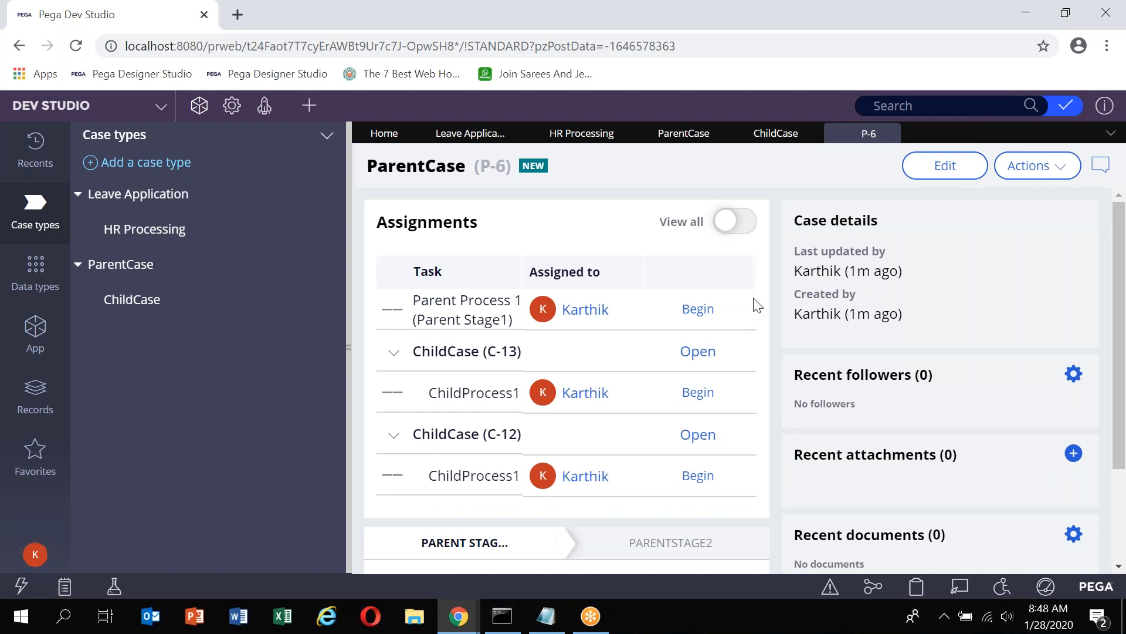
Advance P-6 past Parent Assignment1 and open its Wait assignment.
click(700, 315)
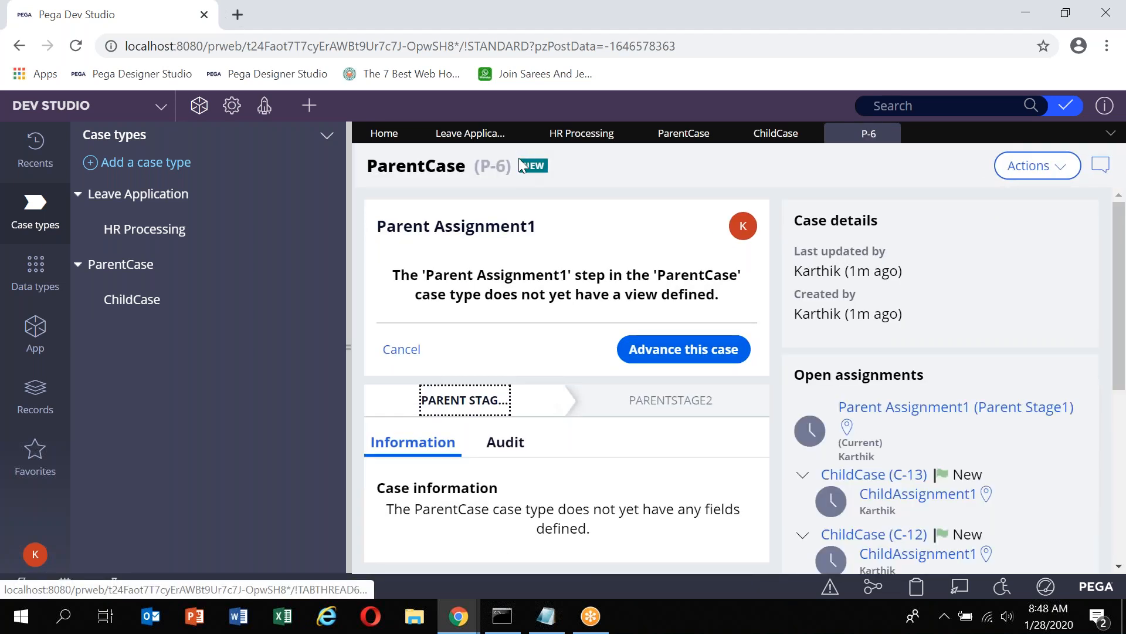
scroll(900, 460, down, 2)
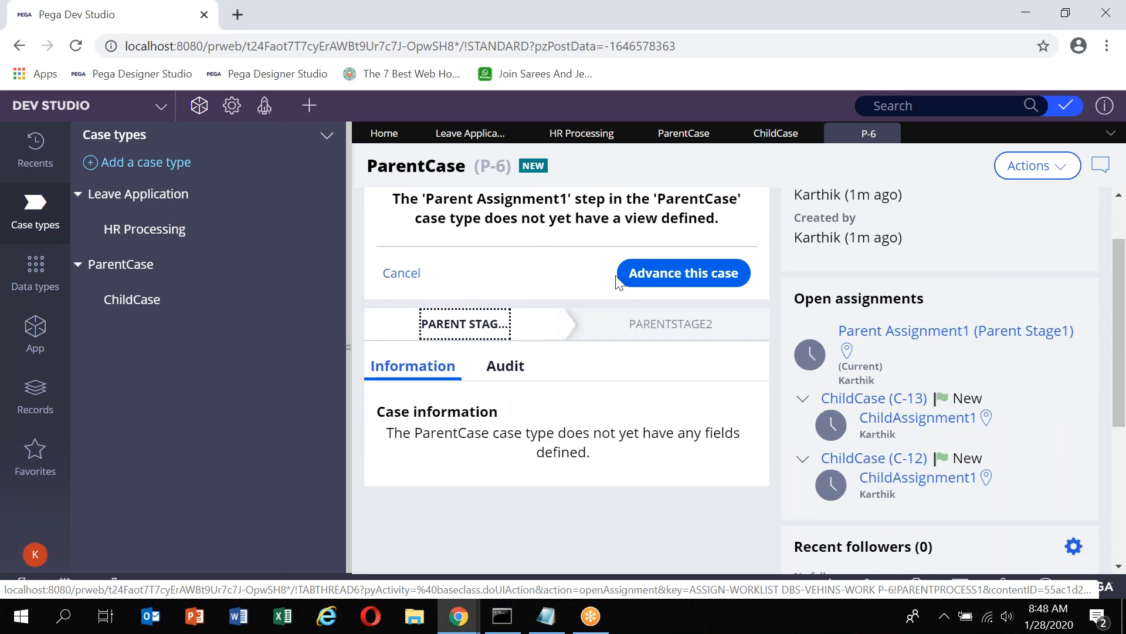
click(703, 278)
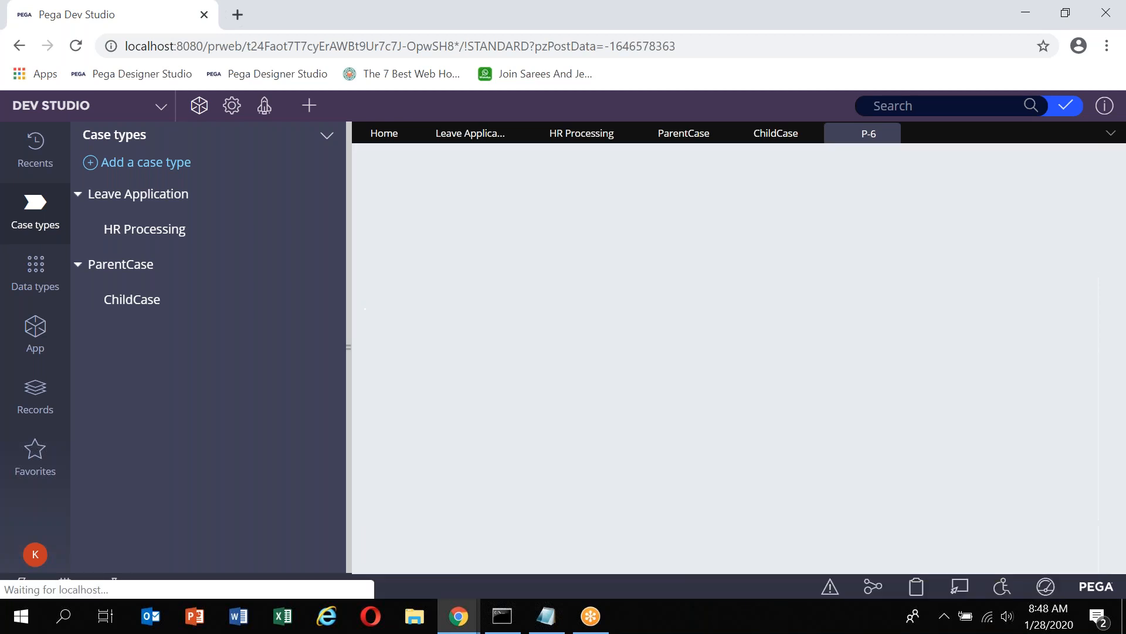
click(1031, 166)
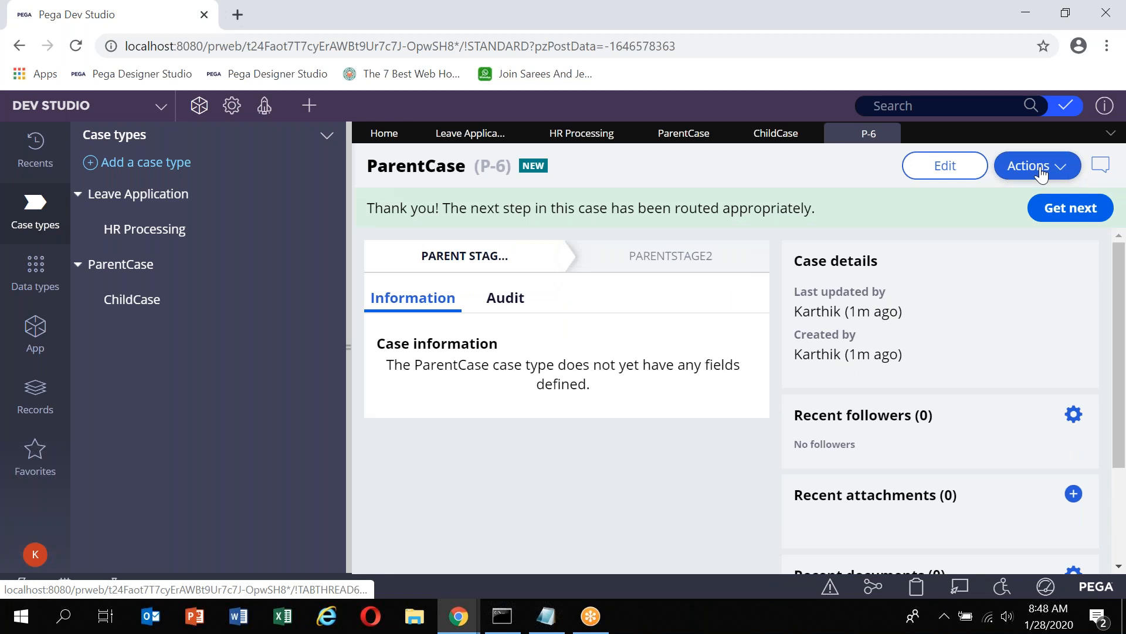
click(1010, 232)
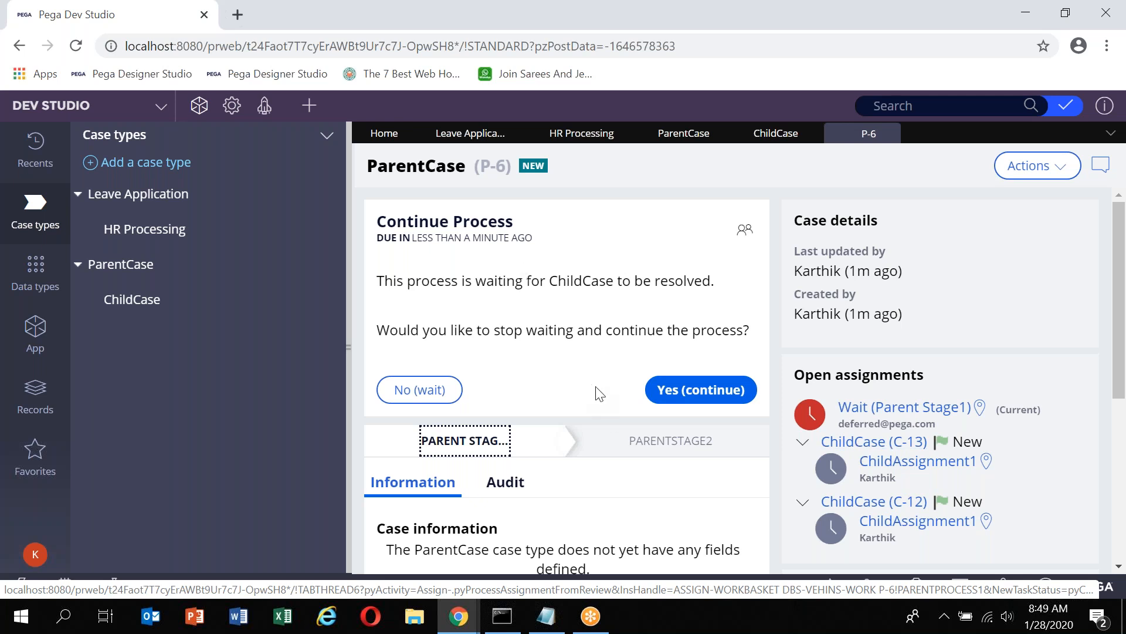
Open child case C-13 and advance it through ChildAssignment1 and ChildAssignment2 to resolve it.
click(882, 448)
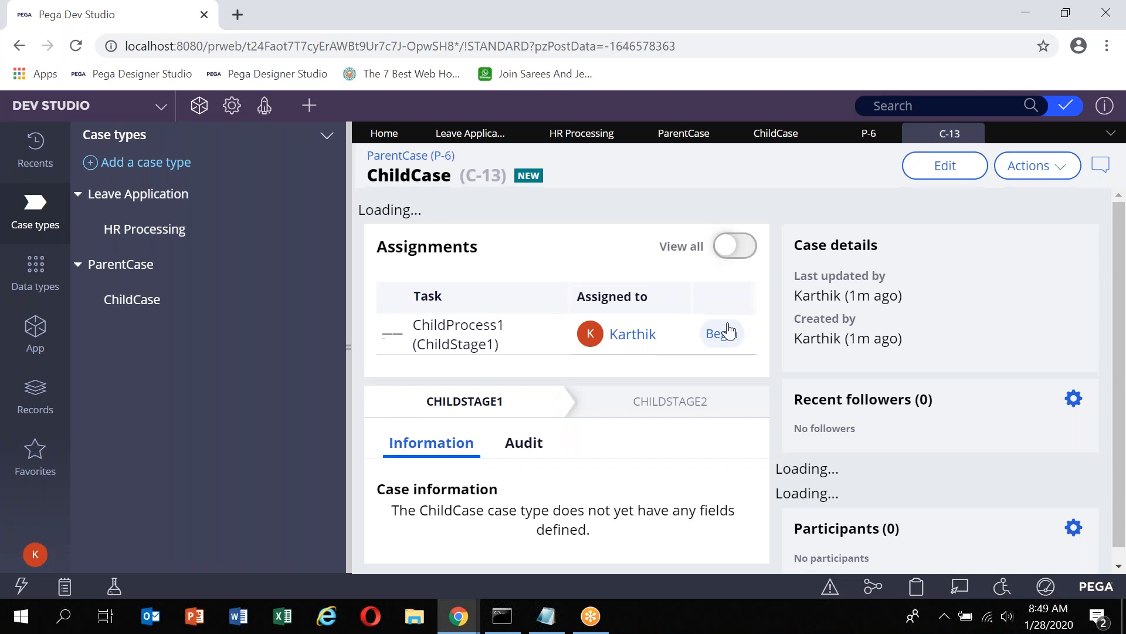
click(722, 308)
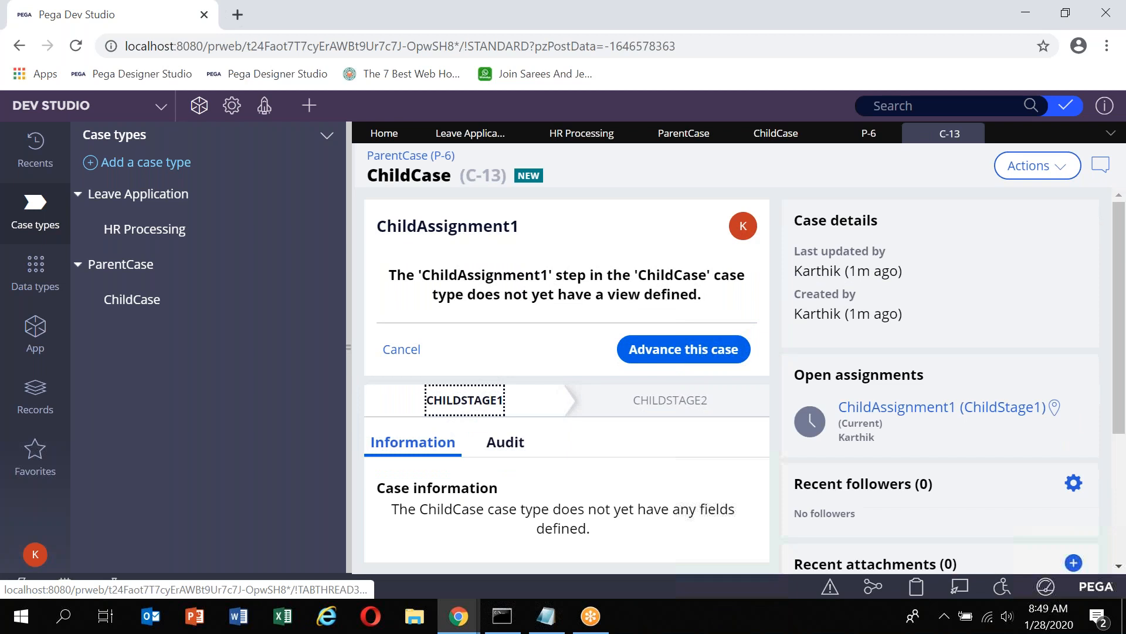
click(697, 356)
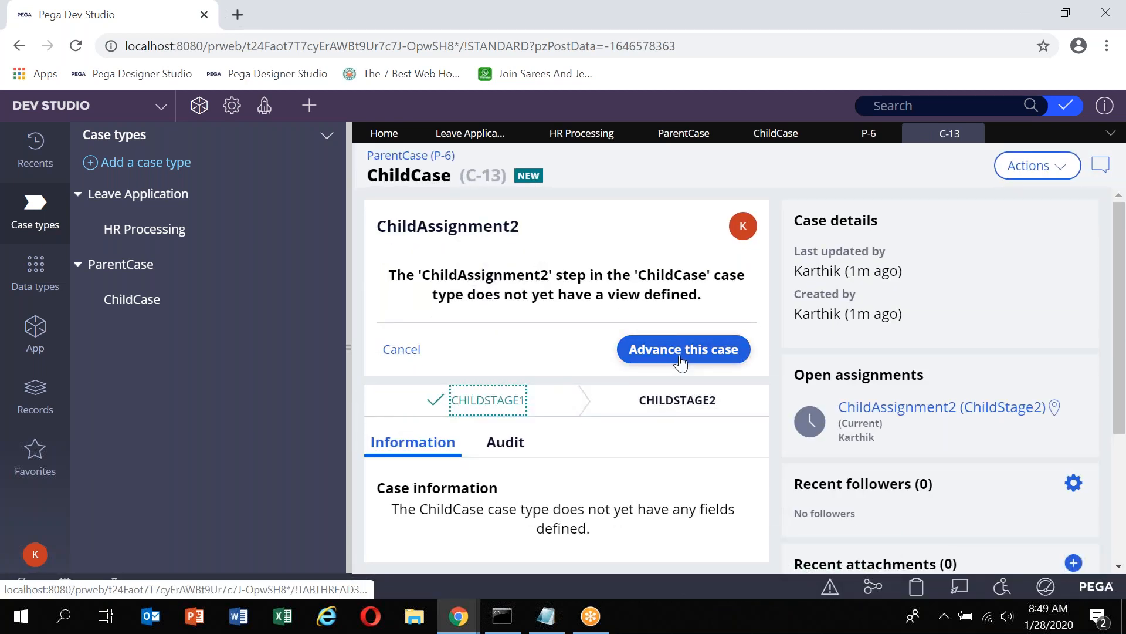
click(681, 355)
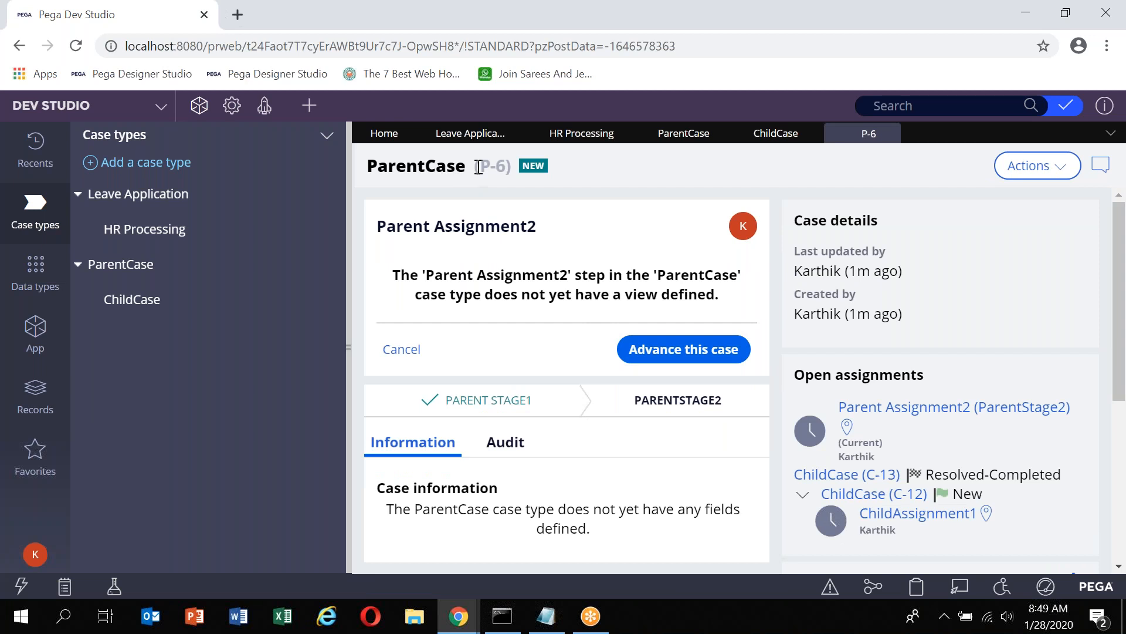
Examine the ParentCase life cycle of P-6 and its open assignments to see whether the Wait step is passed.
click(457, 403)
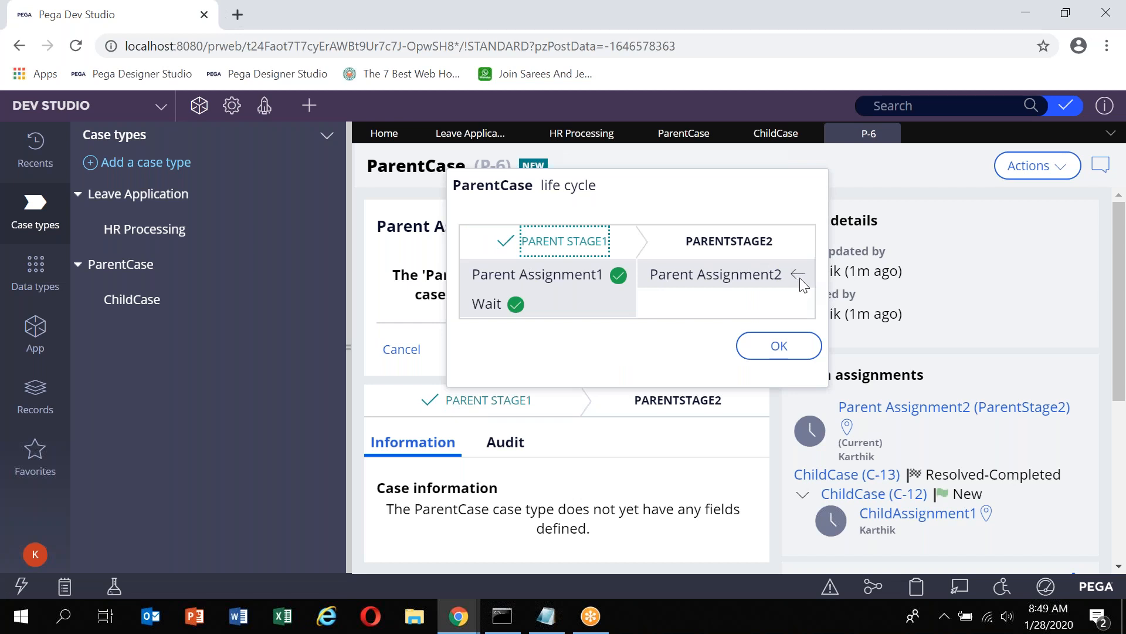
click(779, 346)
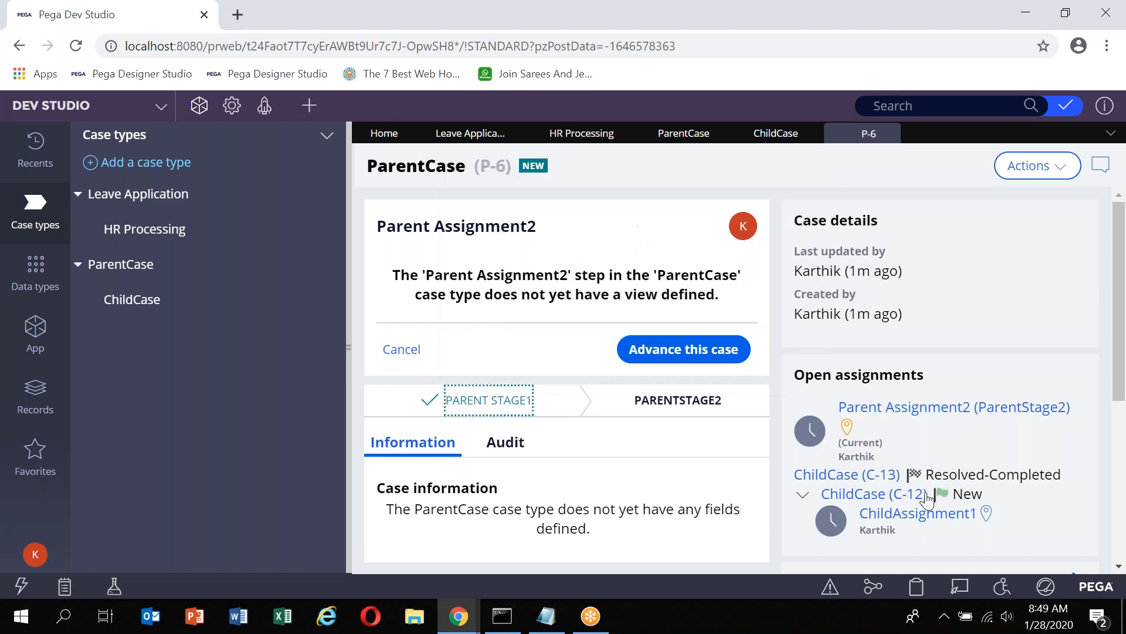
scroll(926, 497, down, 2)
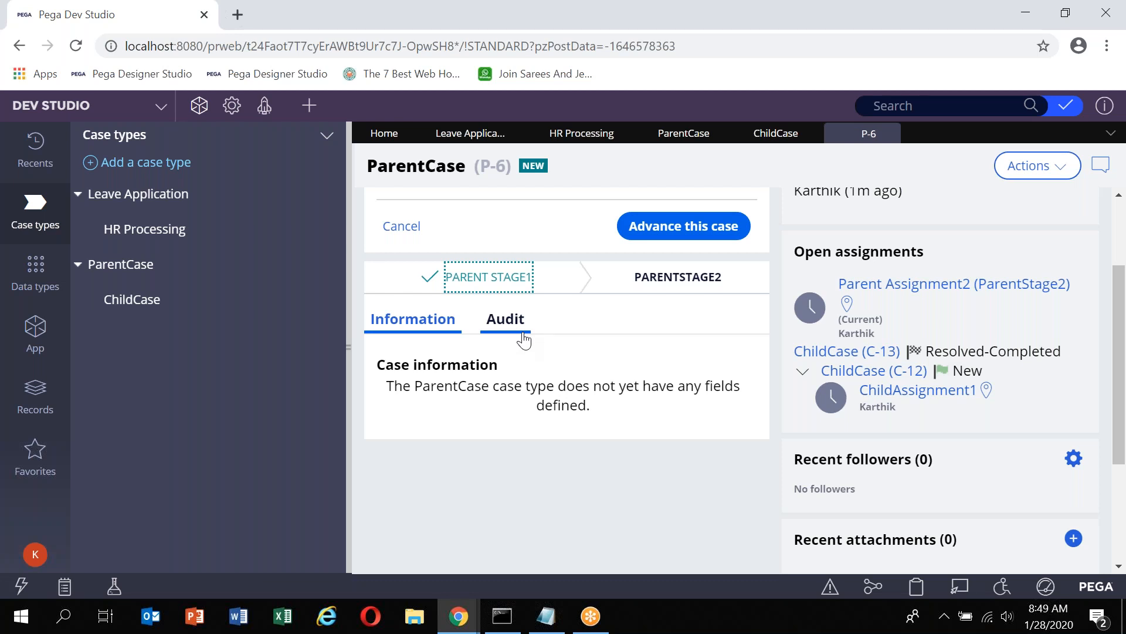
Return to the ParentCase workflow and inspect the Scope options of the Wait step.
click(678, 136)
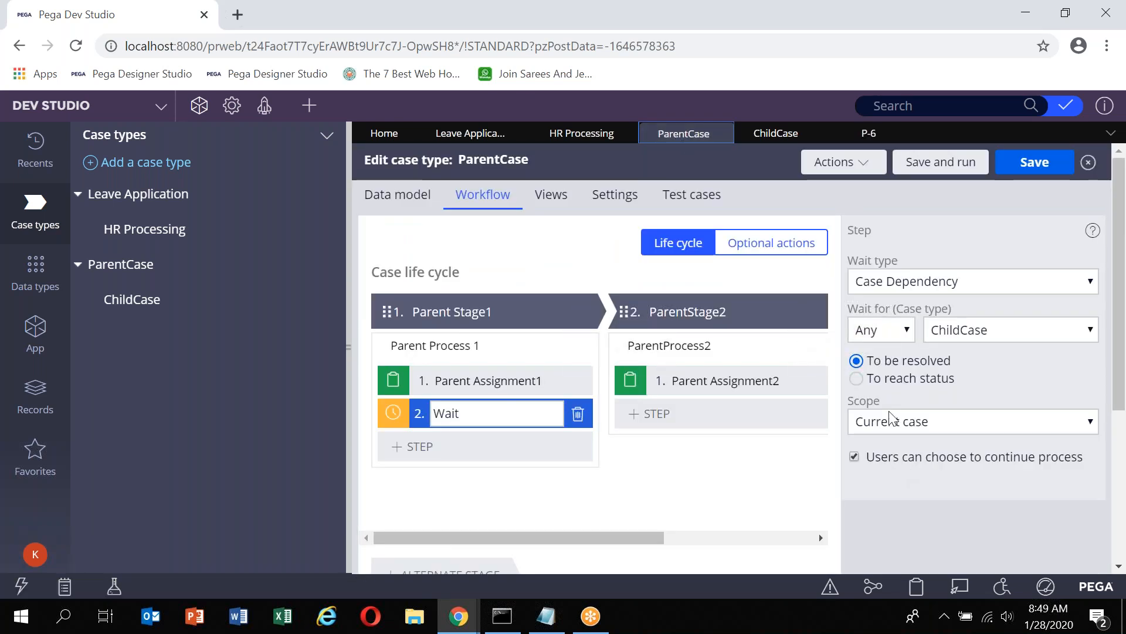
click(884, 422)
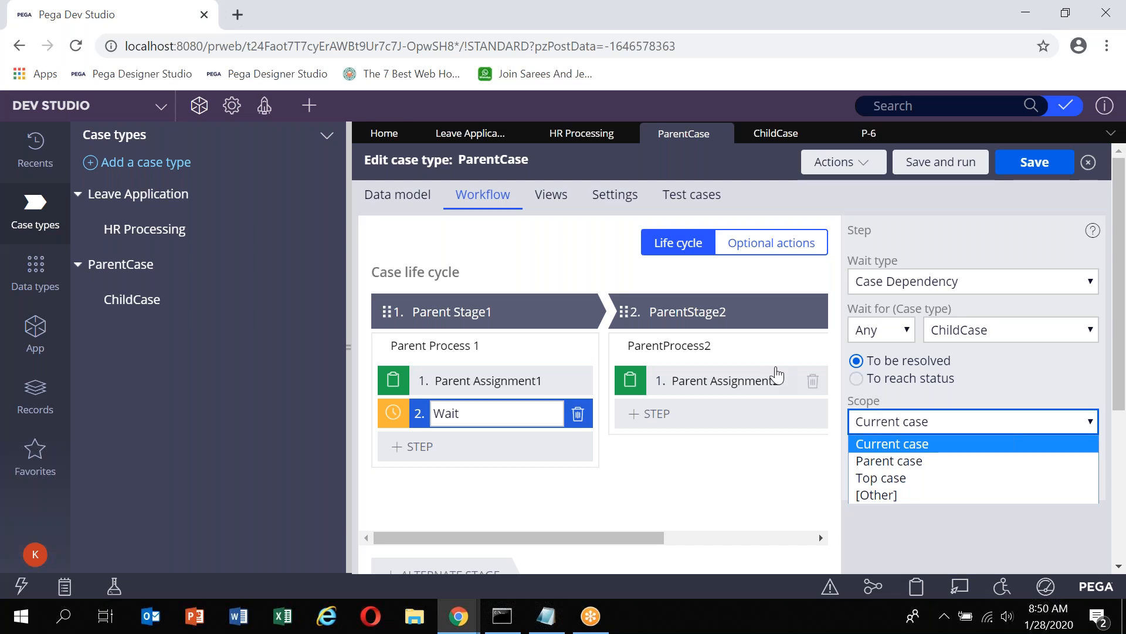
click(812, 380)
Try the Timer wait type with a 2-minute interval on the Wait step, and restore Case Dependency.
click(909, 279)
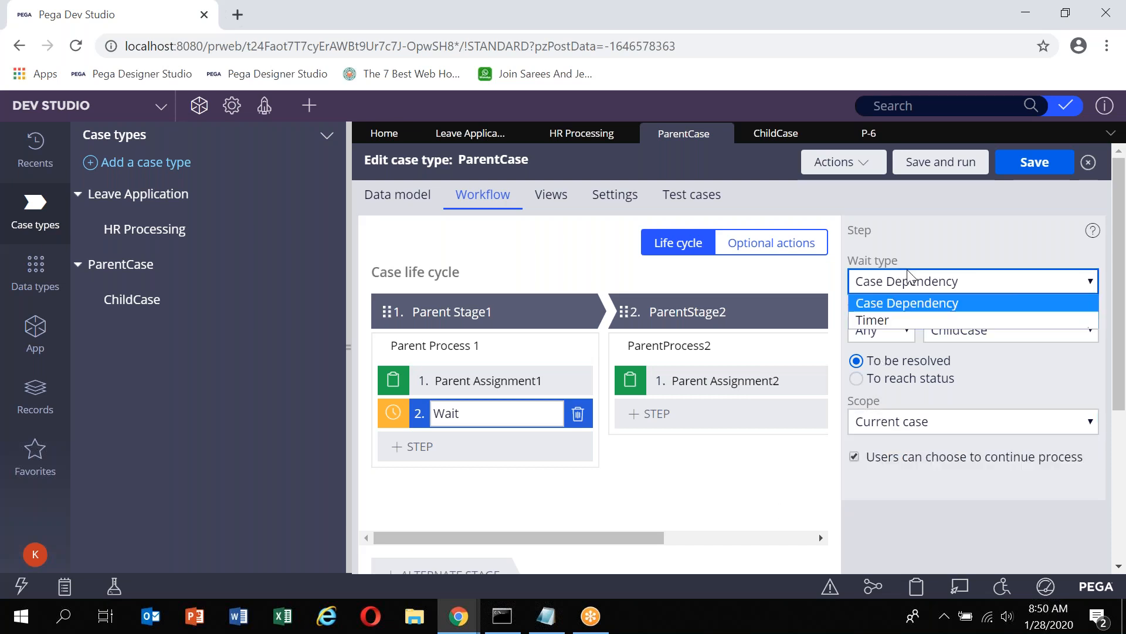
click(902, 320)
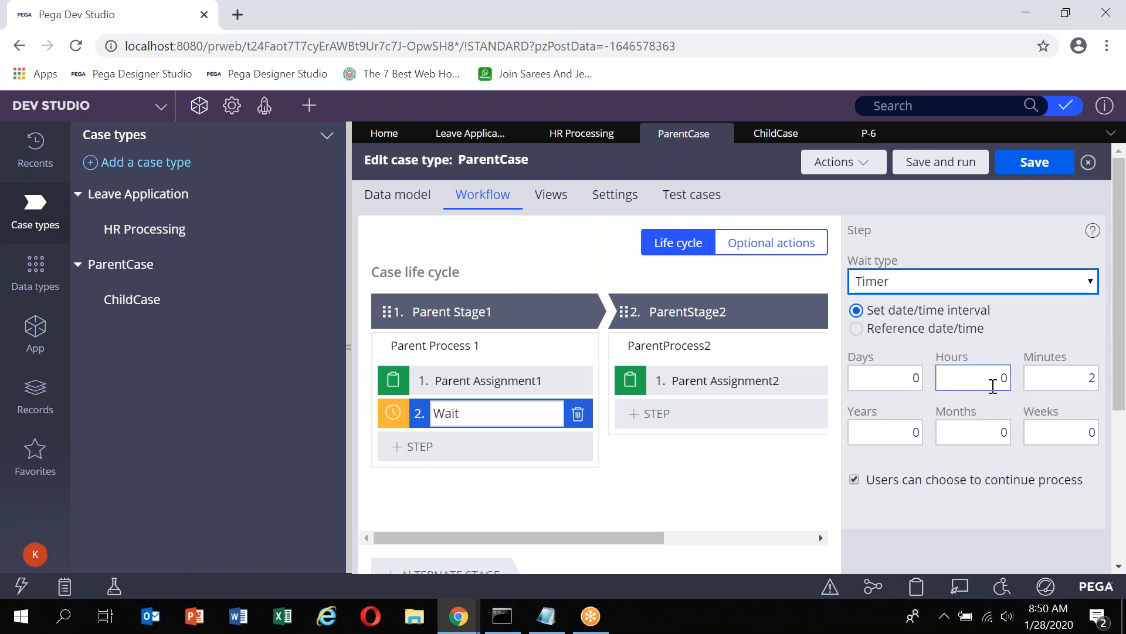
click(1084, 378)
key(BackSpace)
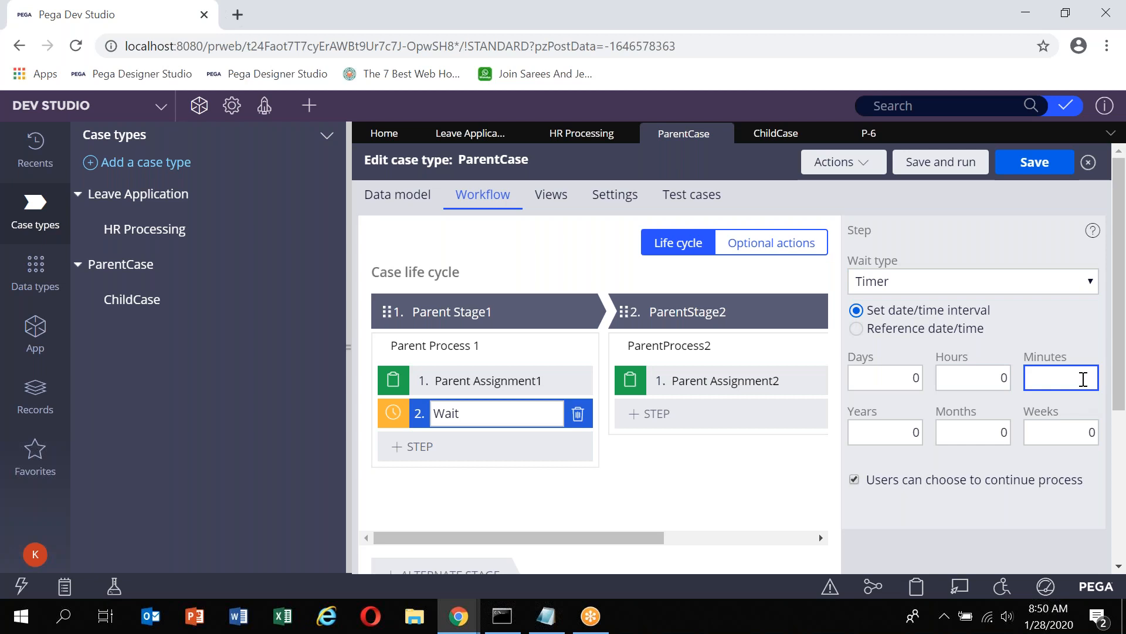
text(0)
key(BackSpace)
text(2)
click(953, 284)
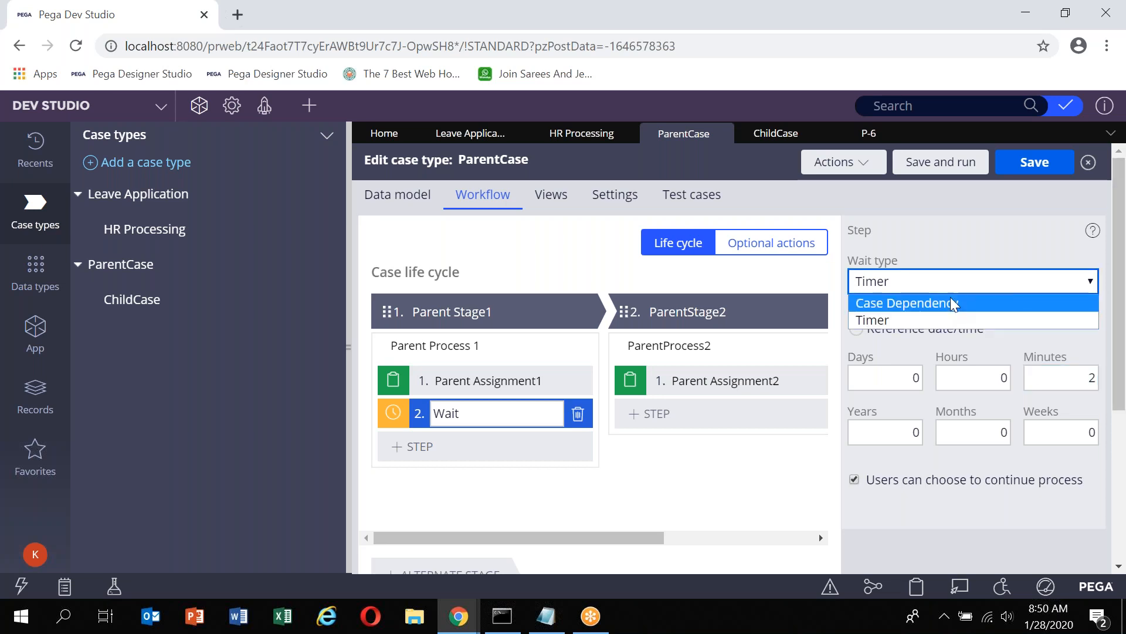
click(950, 300)
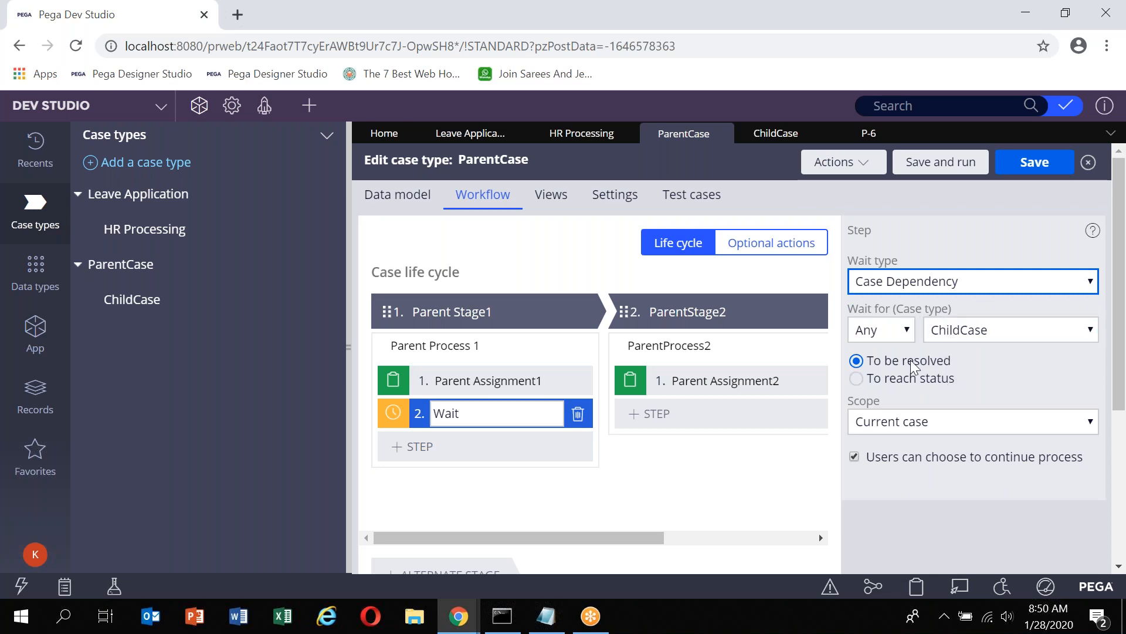
List the Wait step's Scope options again, and switch to Notepad to add a "Scope :" heading with blank lines under the existing notes.
click(902, 413)
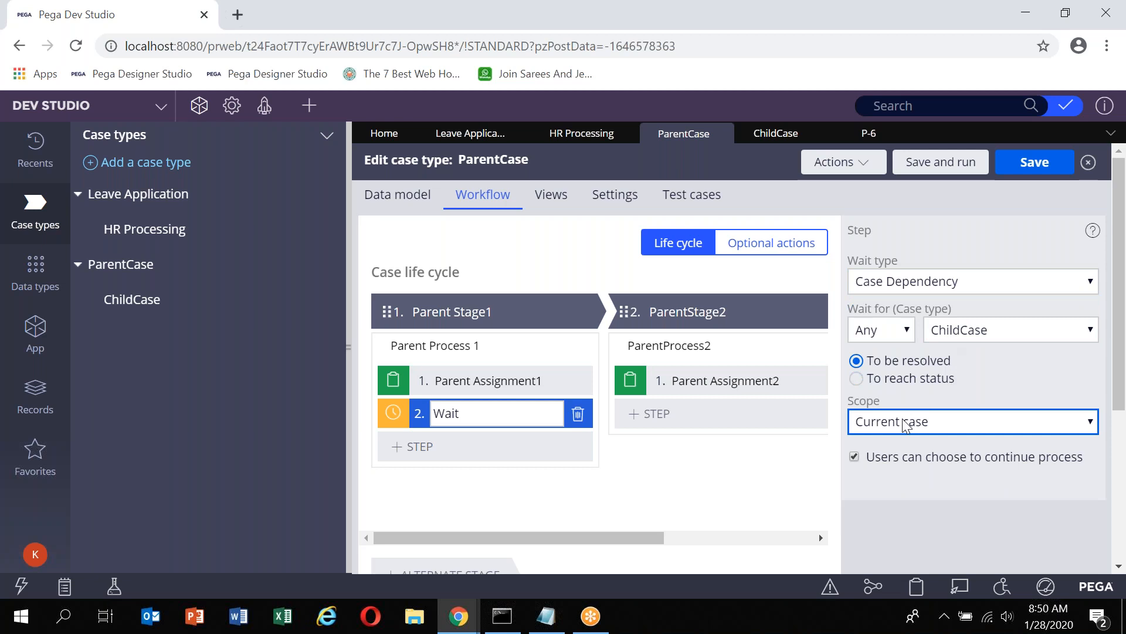
click(907, 422)
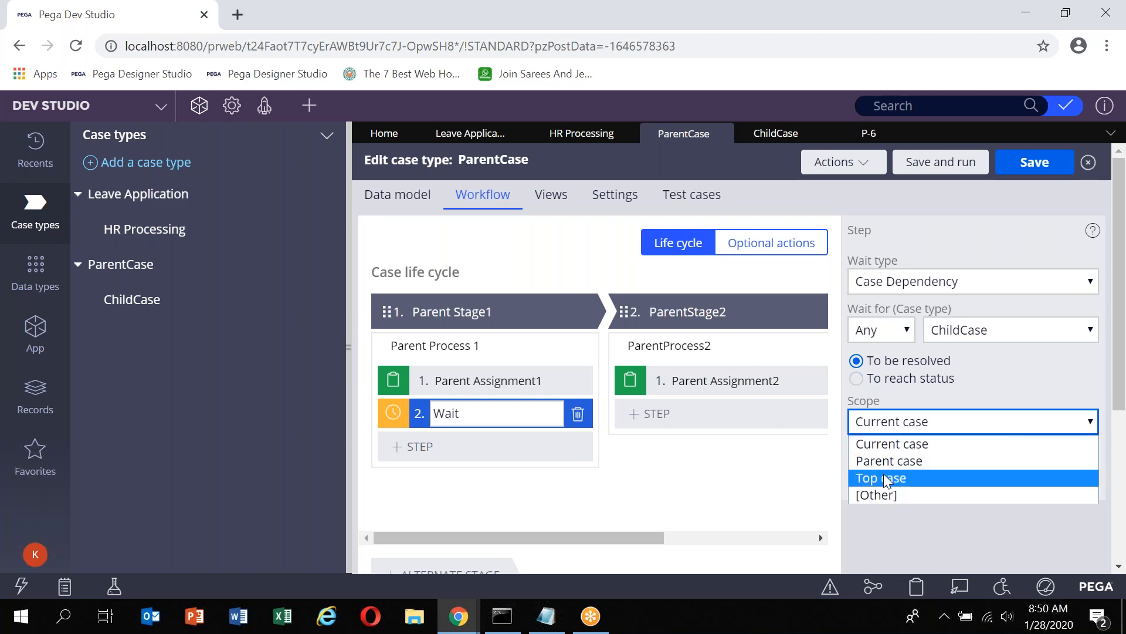
click(545, 616)
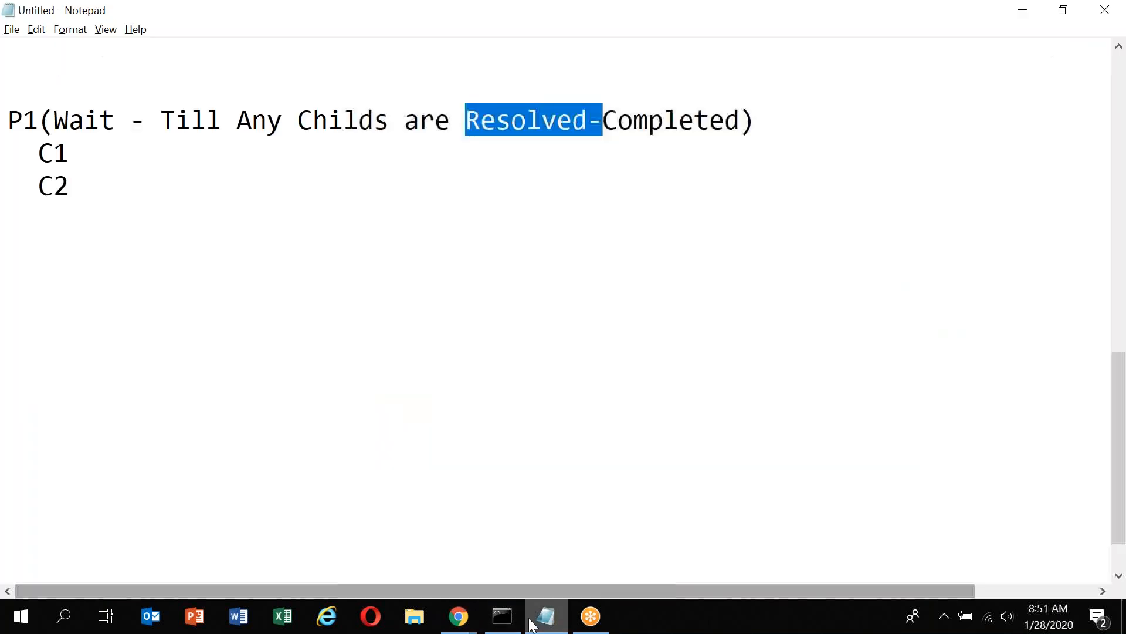
click(223, 362)
right_click(223, 362)
click(130, 297)
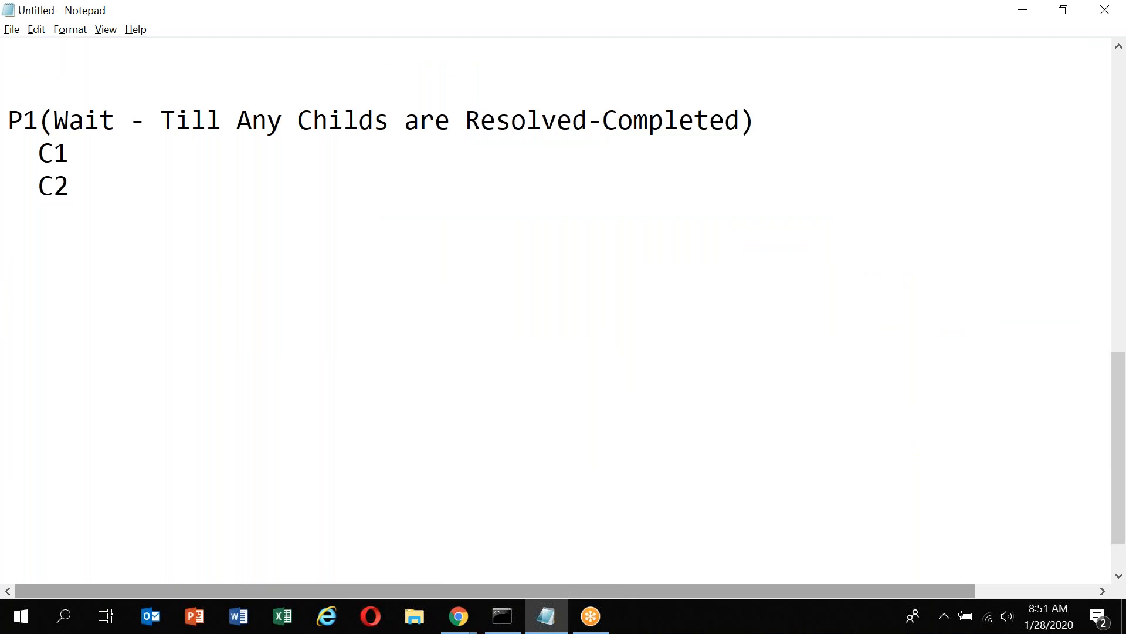
text(Scope :)
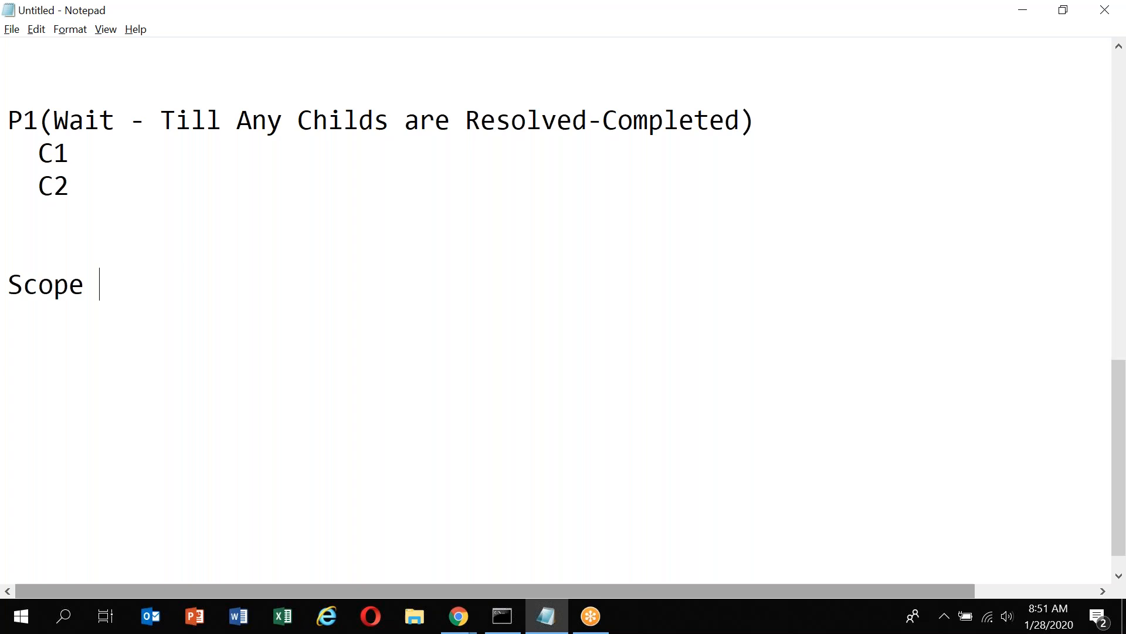
key(Return)
key(Return)
key(Return)
key(Return)
key(Return)
key(Return)
key(Return)
key(Return)
key(Return)
key(Return)
key(Return)
key(Return)
key(Return)
key(Return)
key(Return)
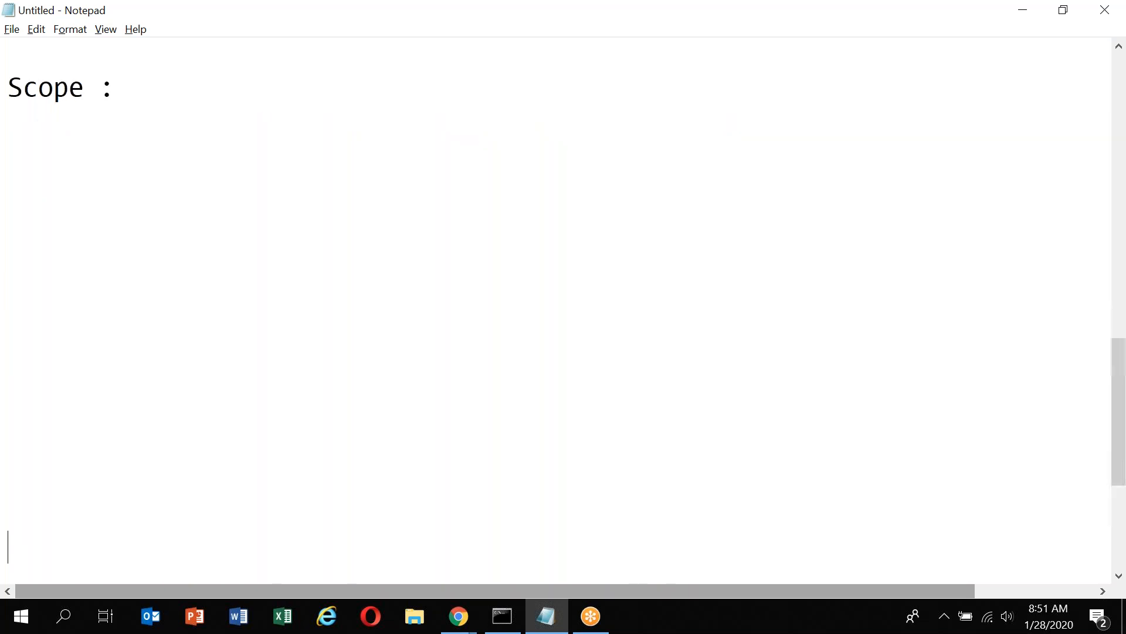
Write a case hierarchy under the Scope heading with P1, an indented C1, and GC1 indented one level deeper.
click(58, 130)
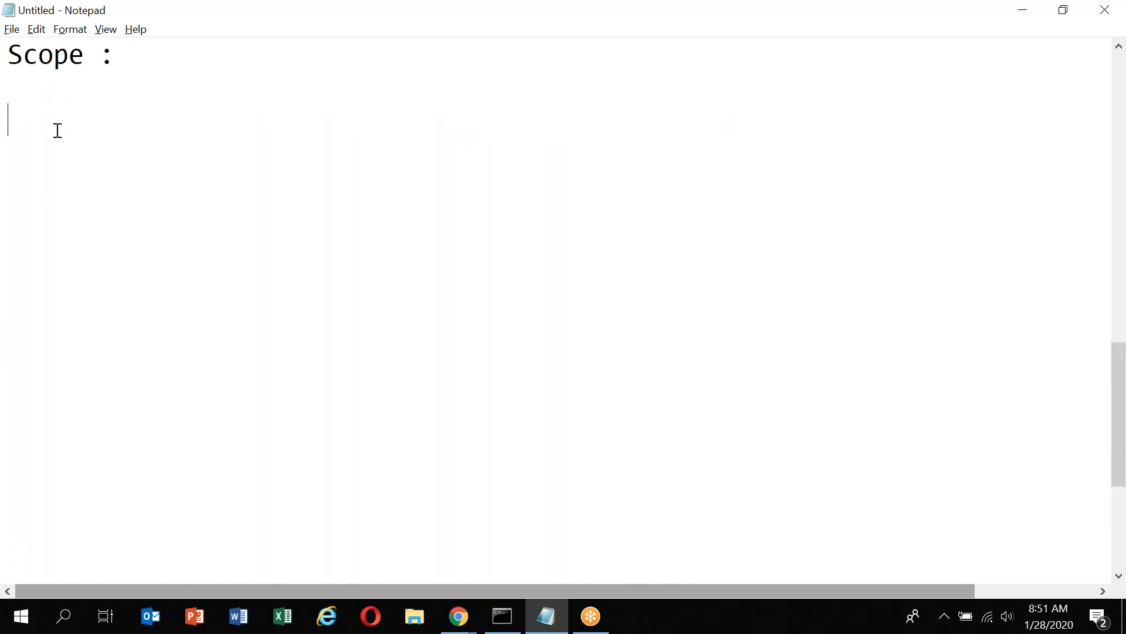
text(P1)
key(Return)
text(C1)
key(Return)
text(G)
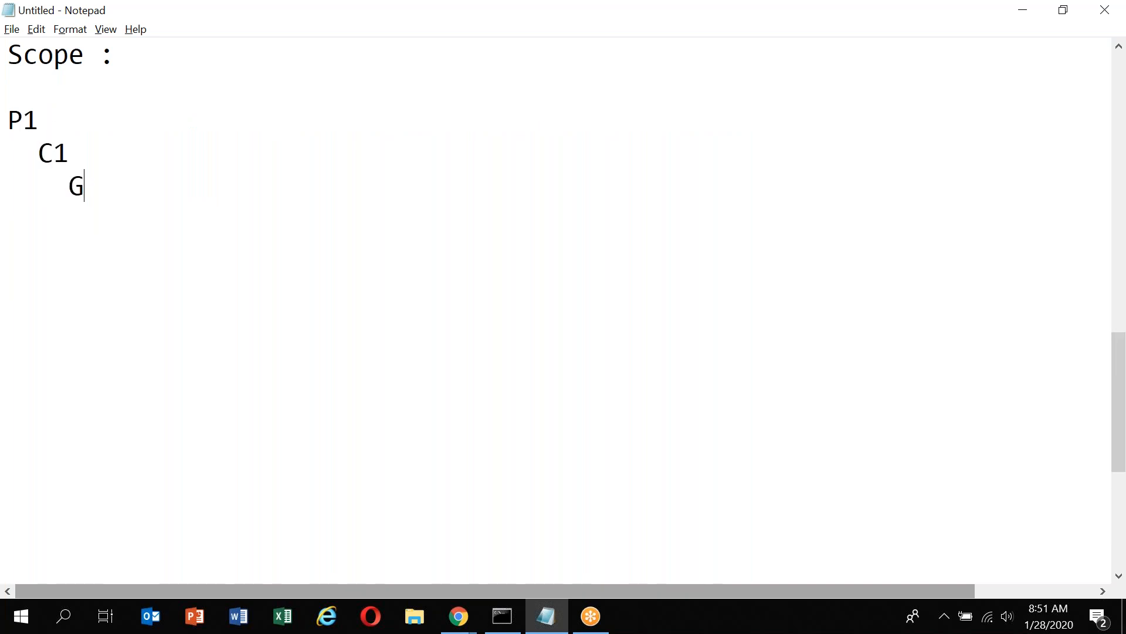
text(C1)
Add C2 and C3 as further child cases below C1 in the hierarchy.
click(93, 158)
key(Return)
text(C2)
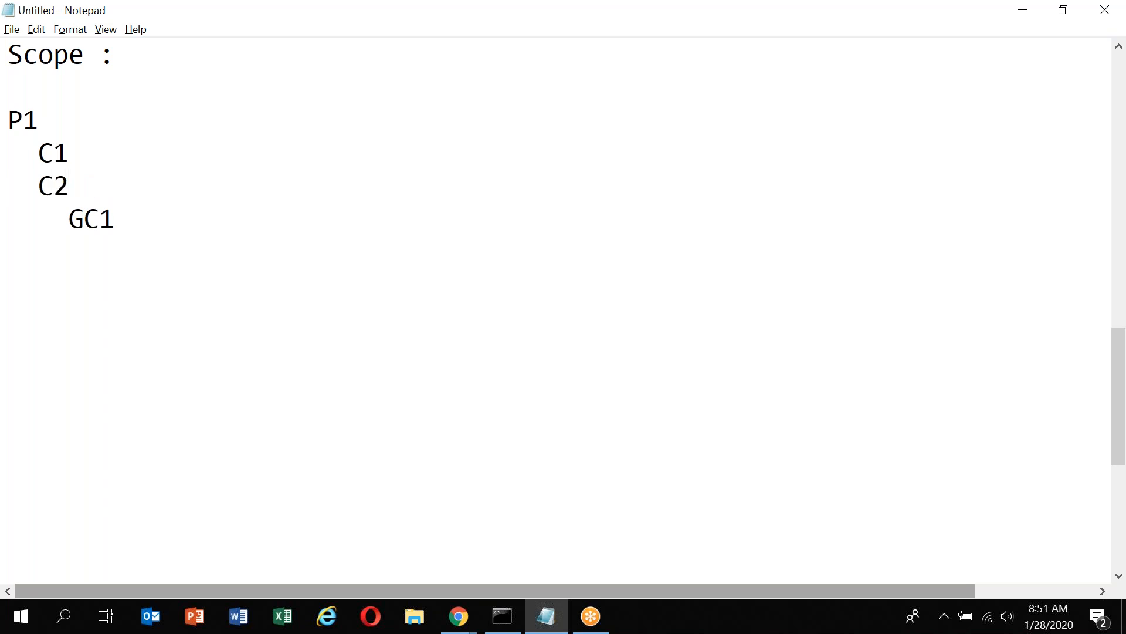
key(Down)
key(Return)
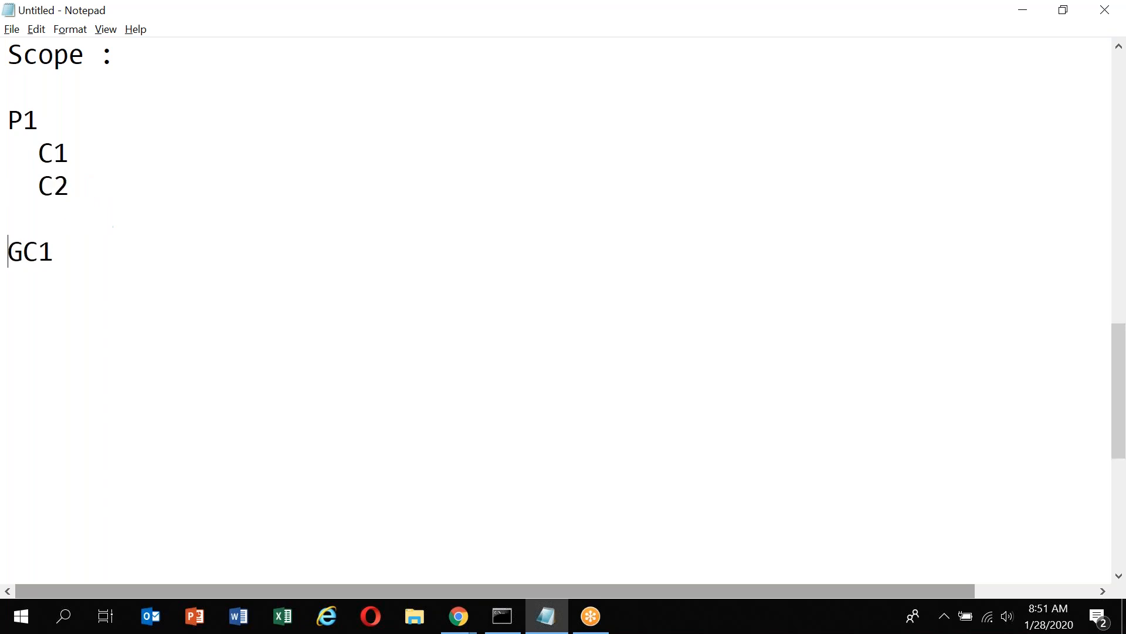
key(Up)
text(C3)
key(Return)
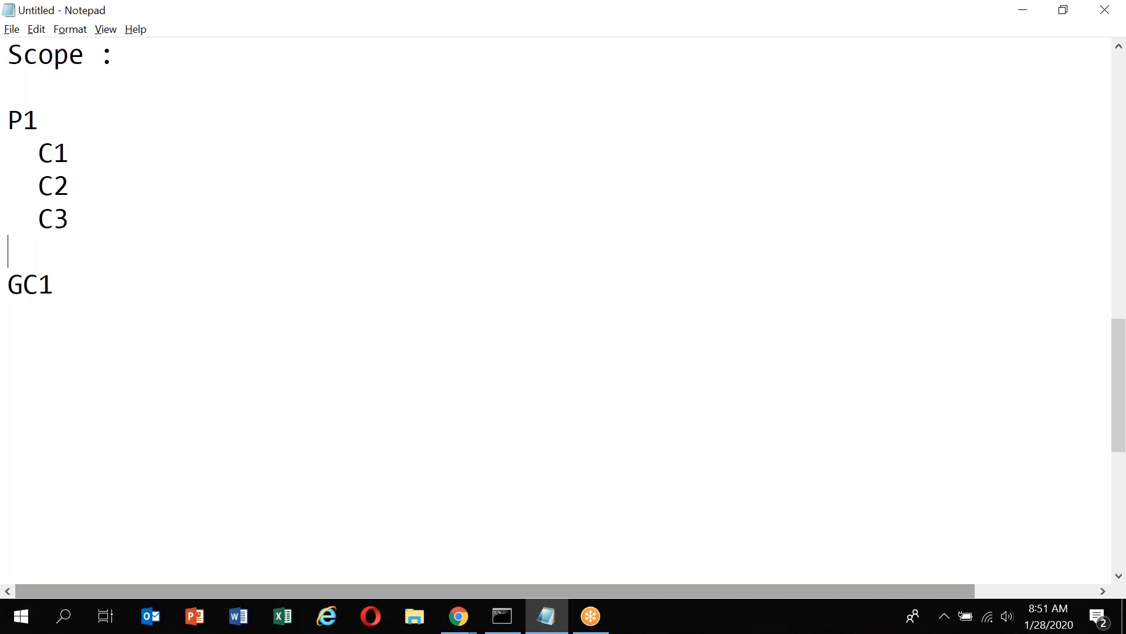
Delete the misplaced GC1 line below C3.
key(Right)
key(Right)
key(Down)
key(Down)
key(Down)
key(Up)
key(Up)
key(Delete)
key(Delete)
key(Delete)
Add GC1 and GC2 indented under C2, and GC3 indented under C3.
click(89, 170)
key(Return)
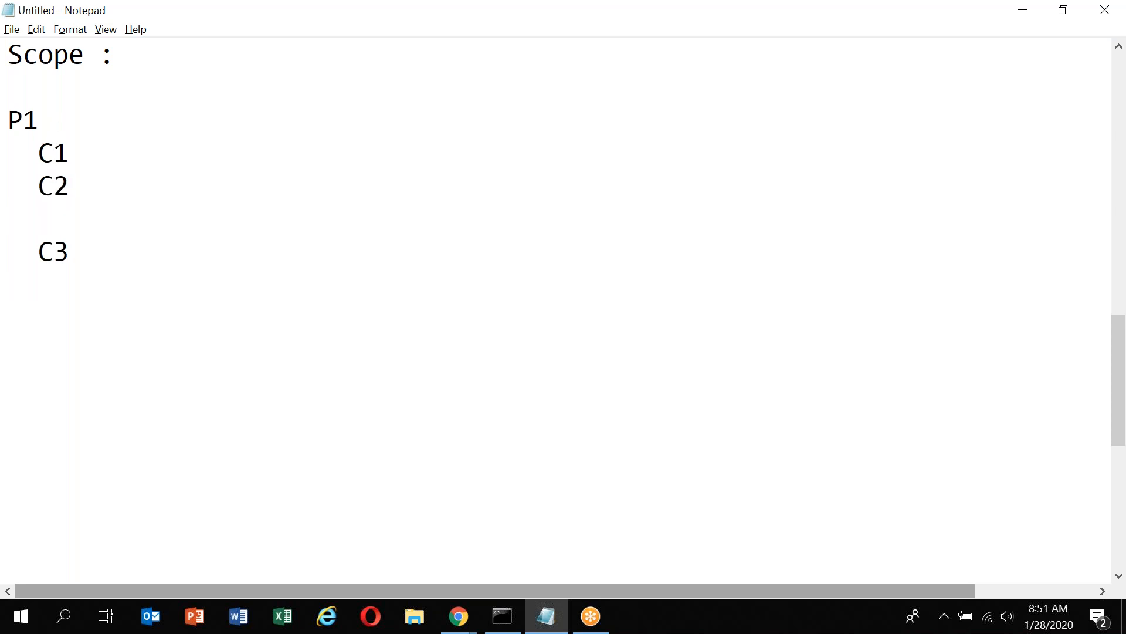
text(GC1)
key(Return)
key(BackSpace)
text(GC2)
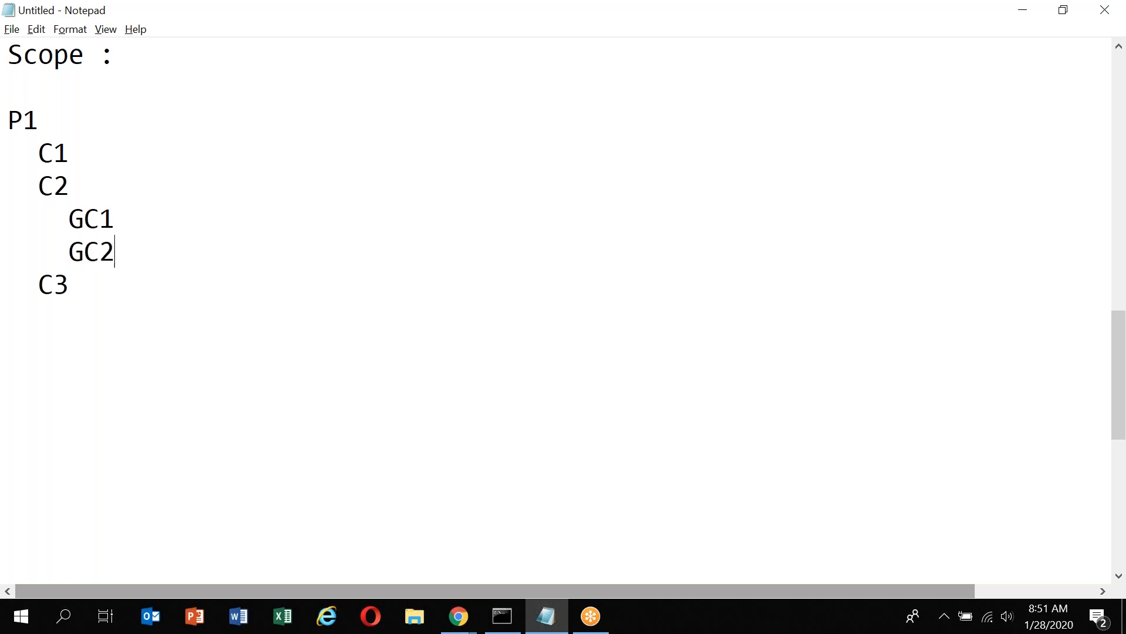
click(68, 284)
key(Return)
text(GC3)
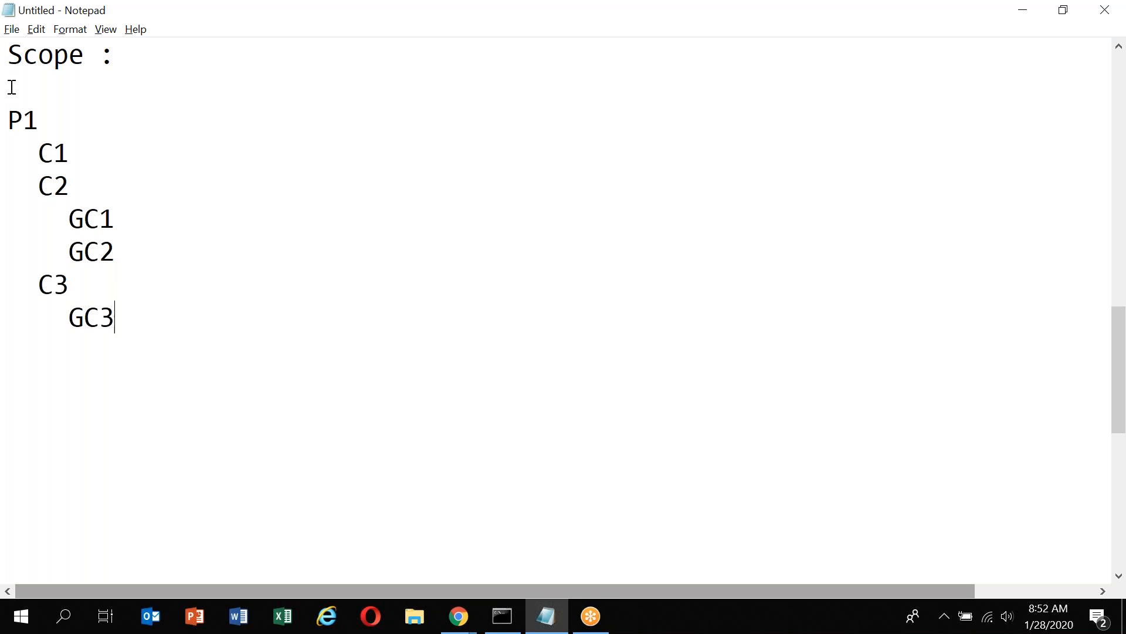
Add a GC4 line directly under the top P1, and a P1 line below GC3.
click(87, 152)
click(55, 116)
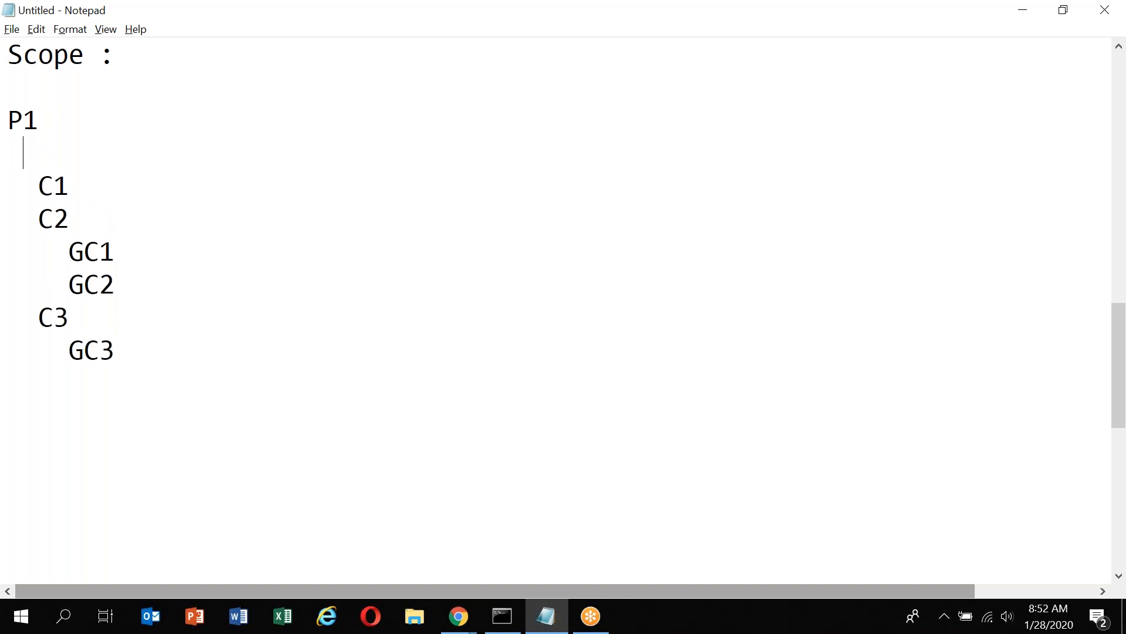
text(GC1)
key(Return)
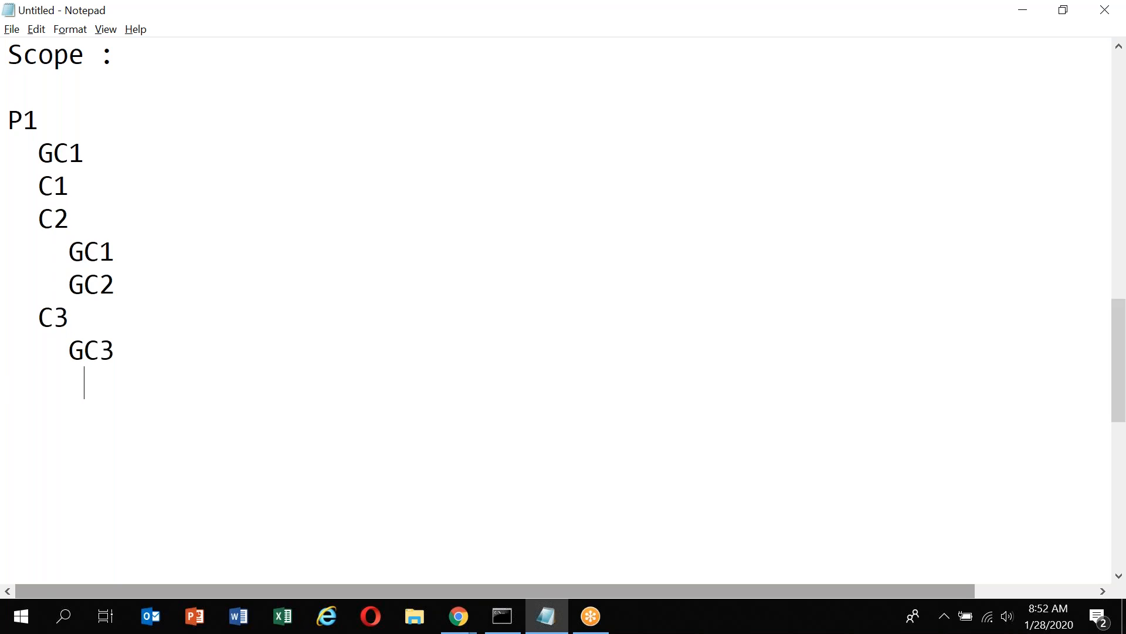
text(P1)
click(82, 225)
click(101, 143)
key(BackSpace)
text(4)
Annotate C2 with "(Wait GC till Resolved Completed)".
key(Down)
key(Down)
key(Up)
text(())
key(Left)
text(Wait)
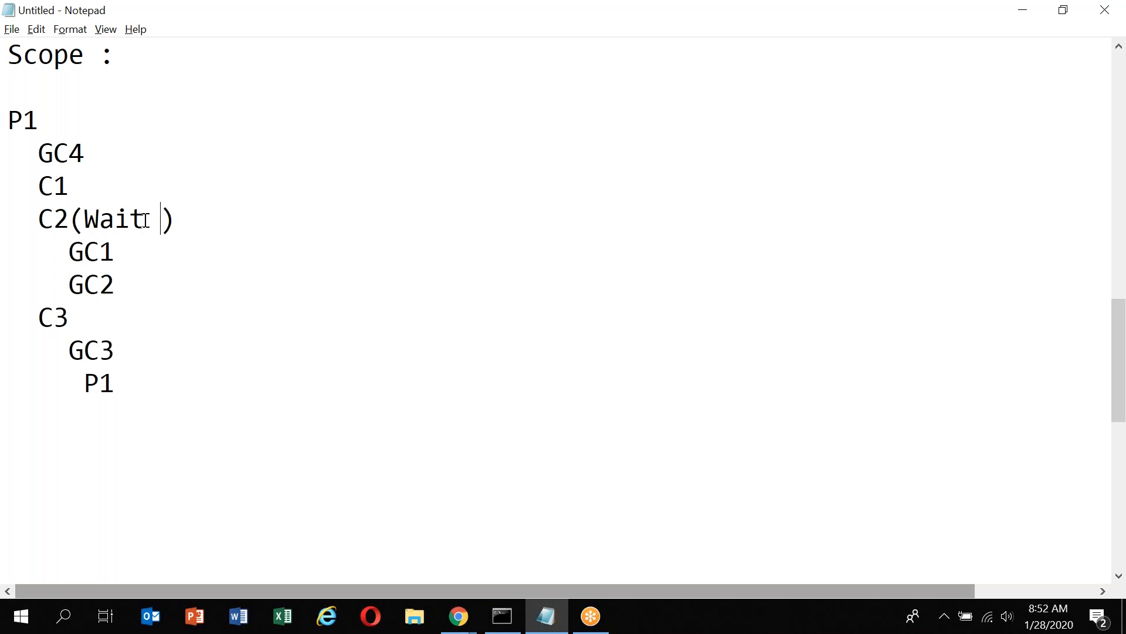
text(GC)
text( till )
text(Resolved Comp)
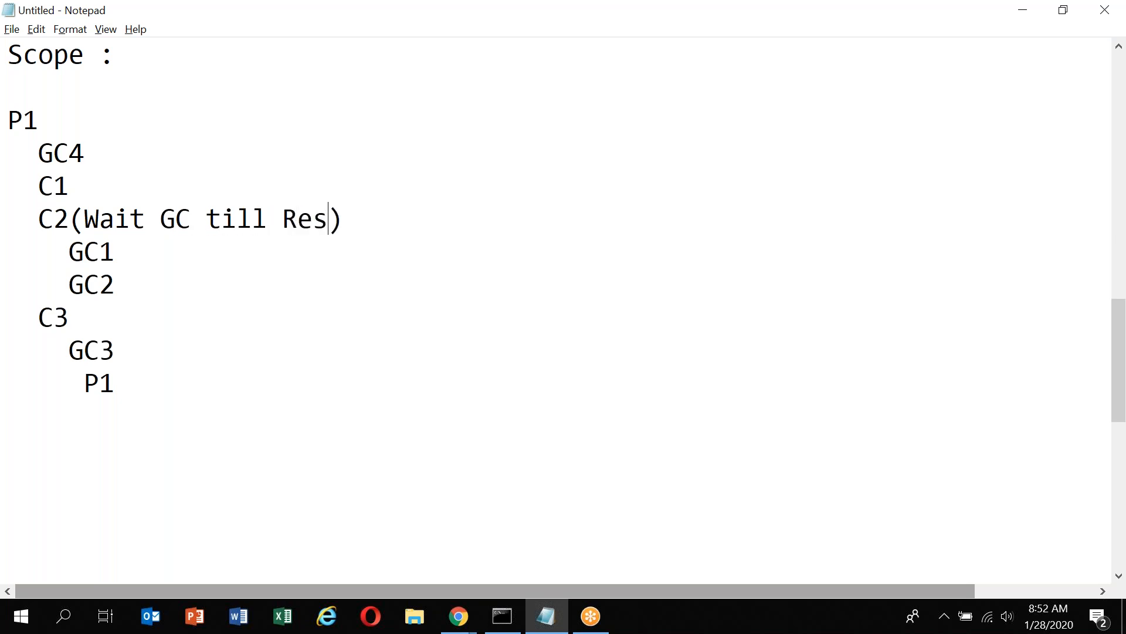
text(leted)
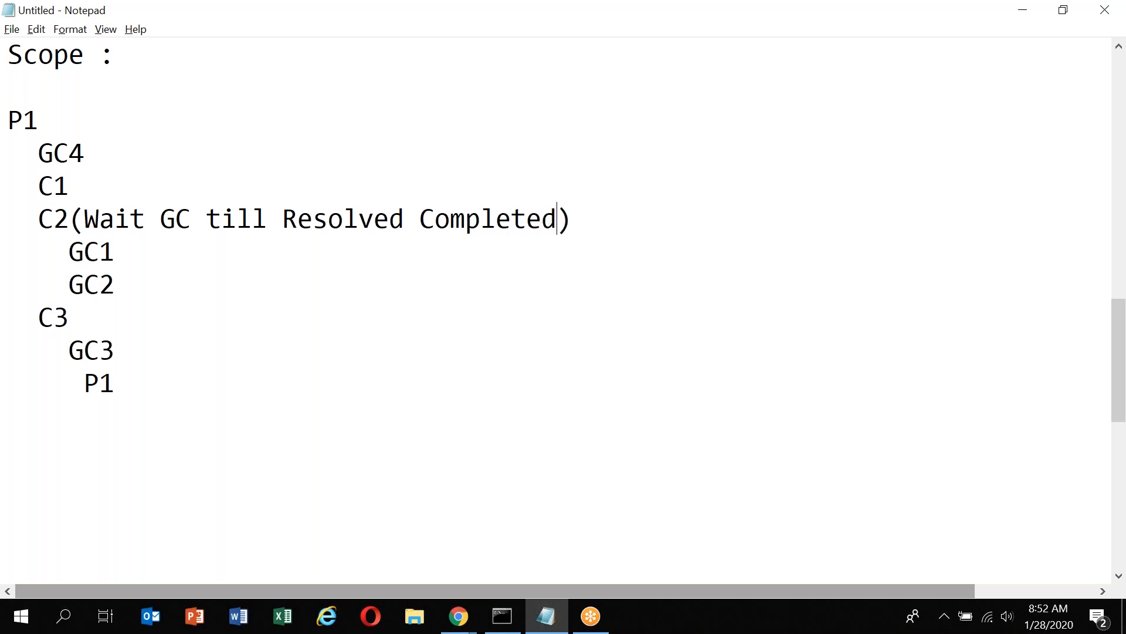
Reword the C2 annotation to "Wait ALL GC till be Resolved Completed".
click(277, 218)
double_click(155, 218)
click(154, 218)
text(ALL)
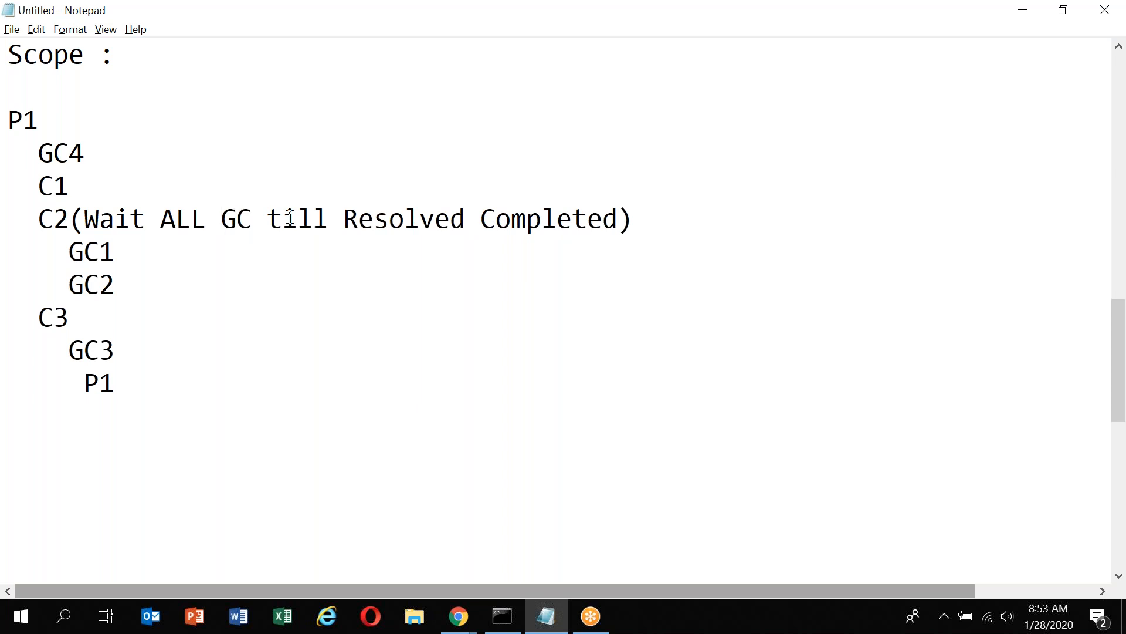
click(338, 217)
text(be)
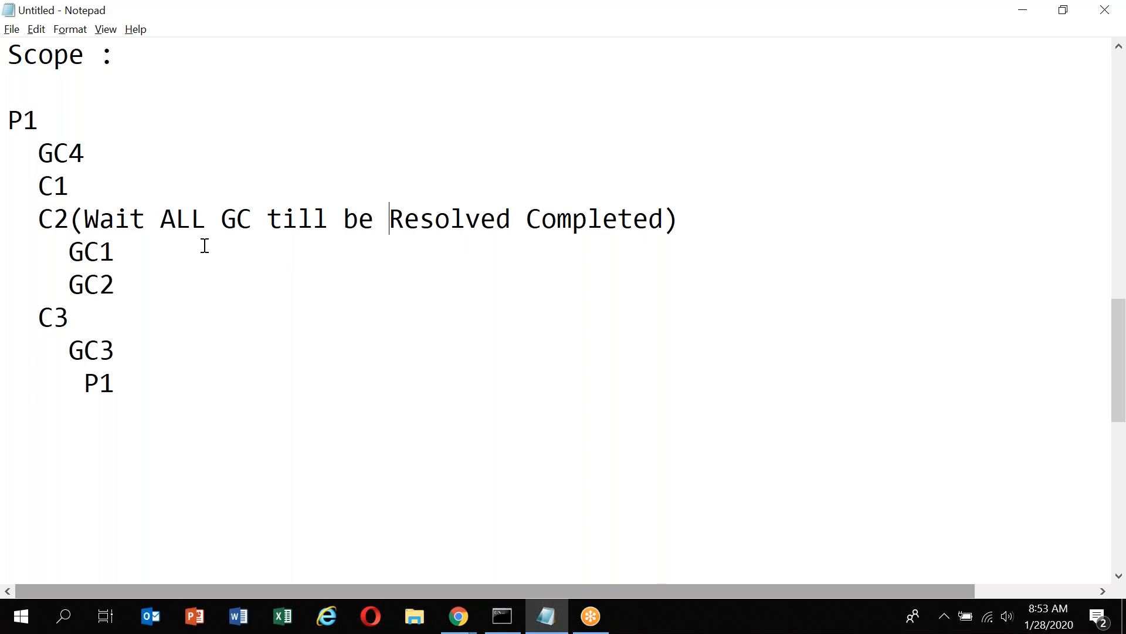
click(813, 25)
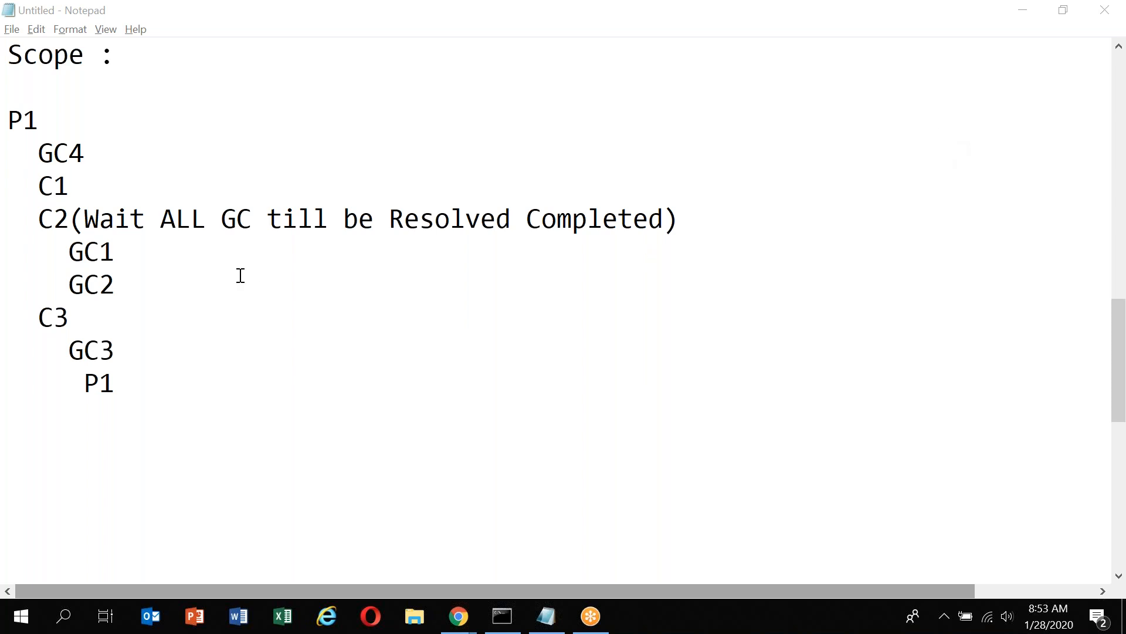
click(107, 278)
click(100, 345)
click(77, 155)
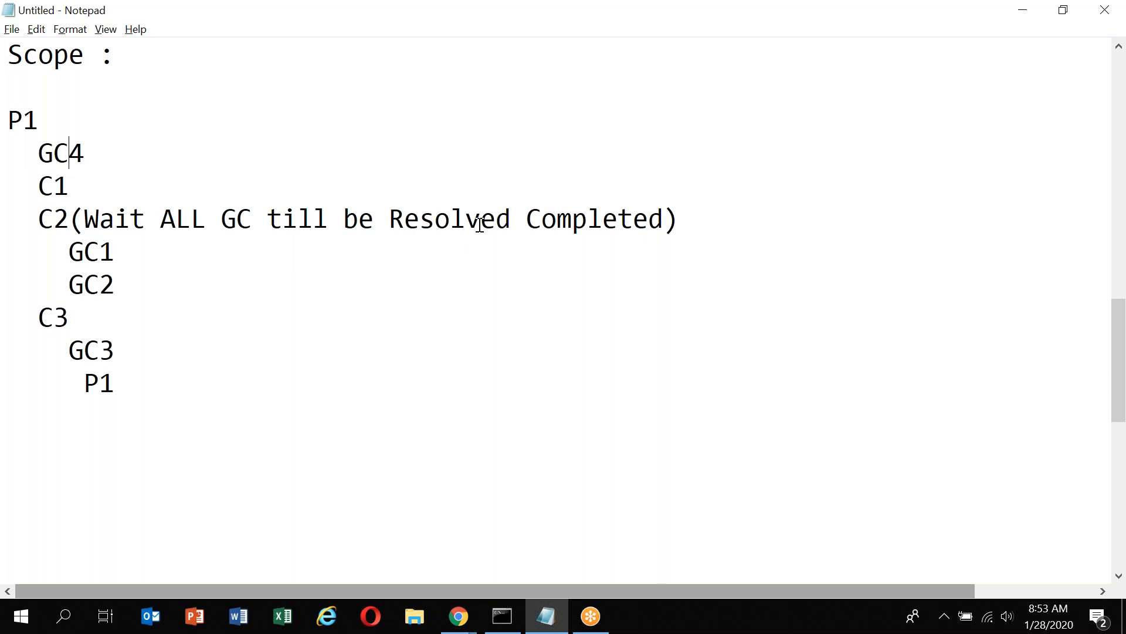
Write the list "GC1 , GC2 , GC3 , GC4" on its own line below the case hierarchy.
click(88, 480)
key(Return)
key(BackSpace)
text(G1)
key(BackSpace)
text(C1)
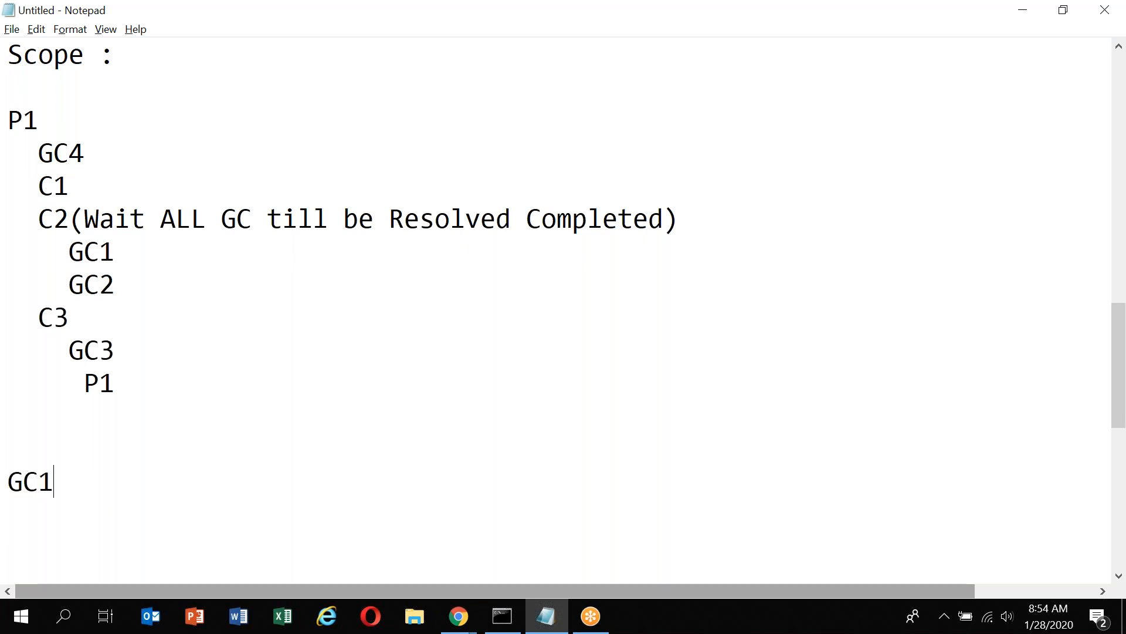
text( , GC2 . GC3)
key(BackSpace)
key(BackSpace)
key(BackSpace)
key(BackSpace)
key(BackSpace)
text(, GC3 )
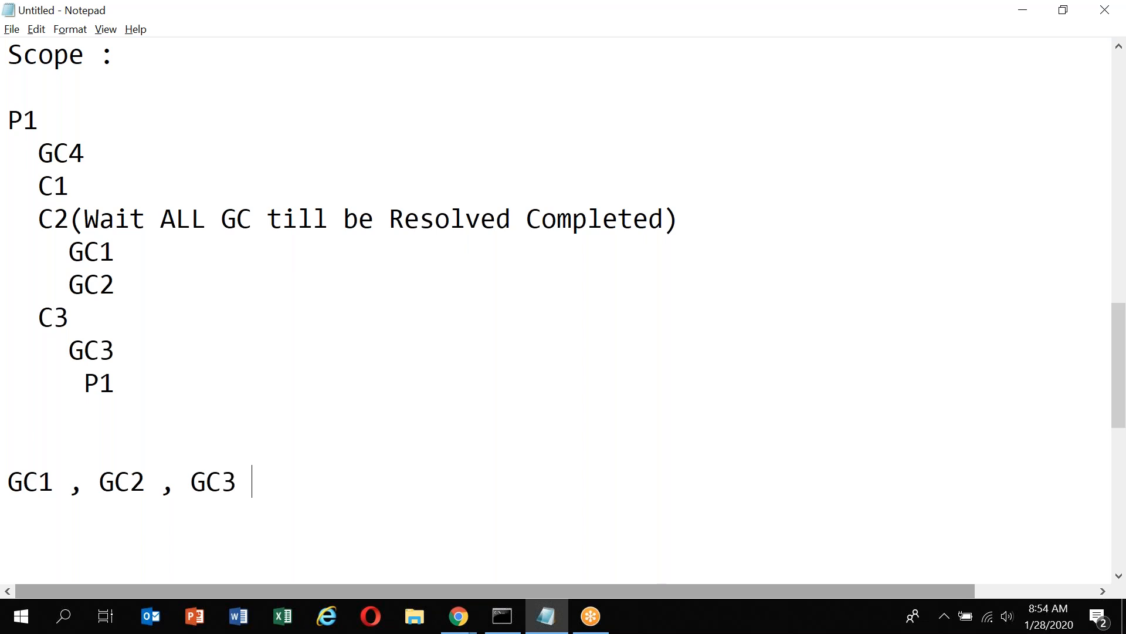
text(, GC$)
key(BackSpace)
text(4)
key(Return)
key(Return)
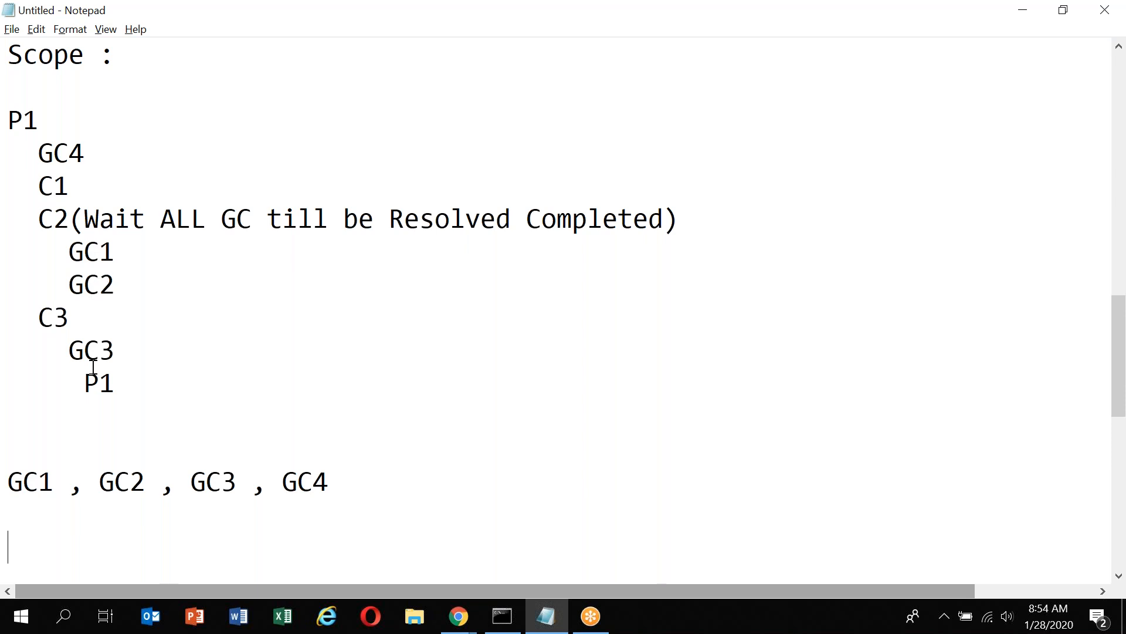
Switch to Pega Dev Studio and examine the Scope options of the ParentCase Wait step.
click(67, 232)
click(41, 539)
key(alt+Tab)
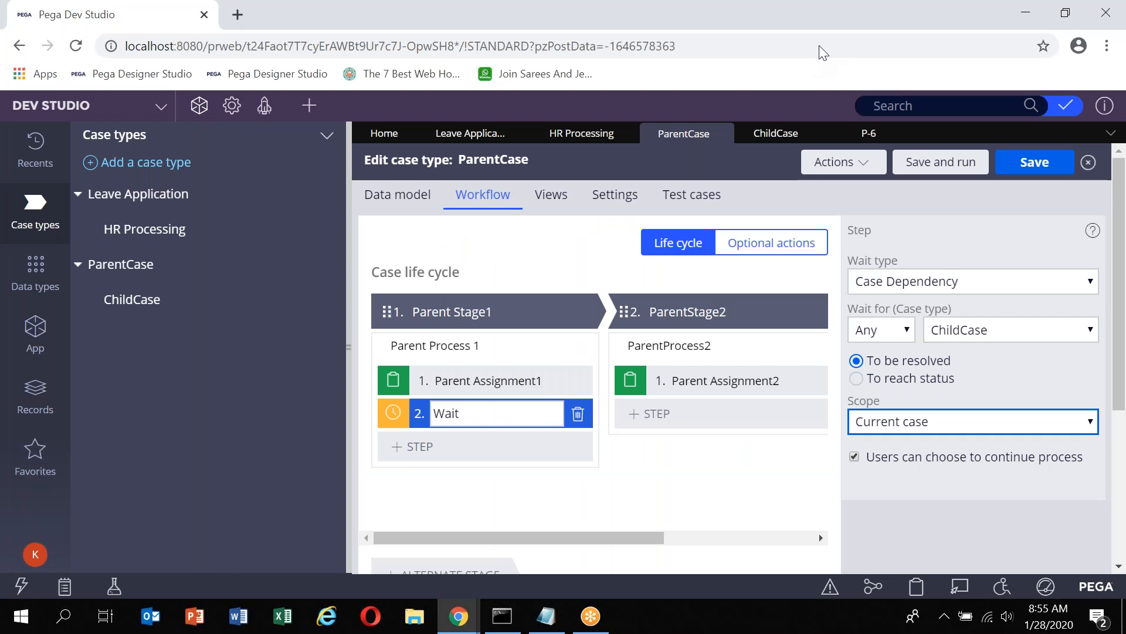
key(alt+Tab)
click(893, 421)
click(893, 421)
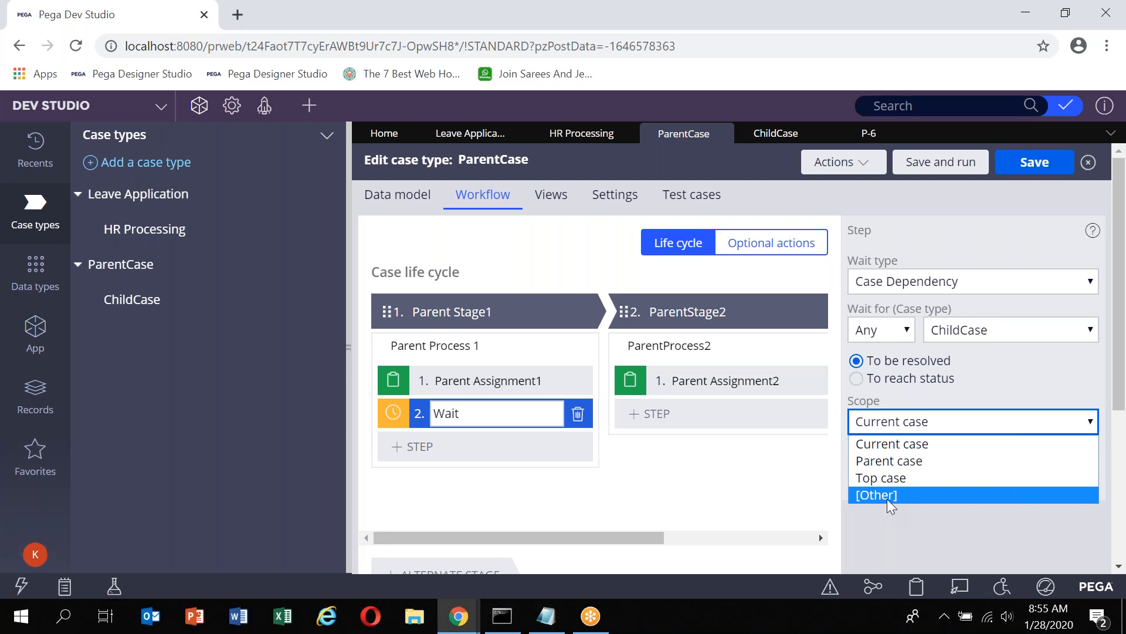
Return to Notepad and add a "Current Scope" line below the GC list.
key(alt+Tab)
text(Cu)
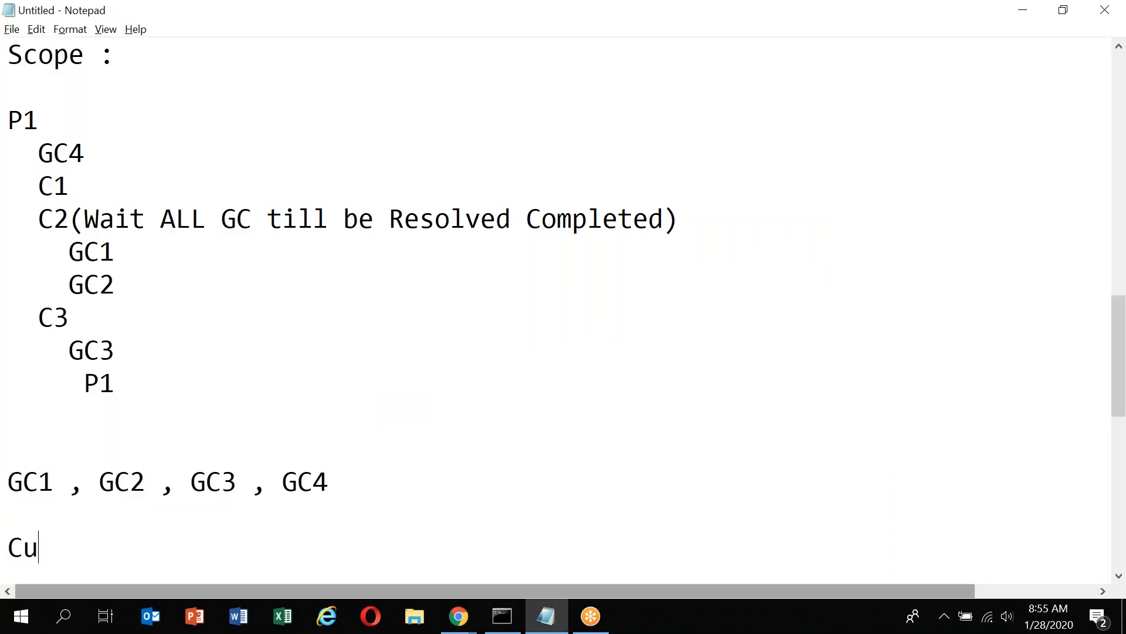
text(rrent Scope)
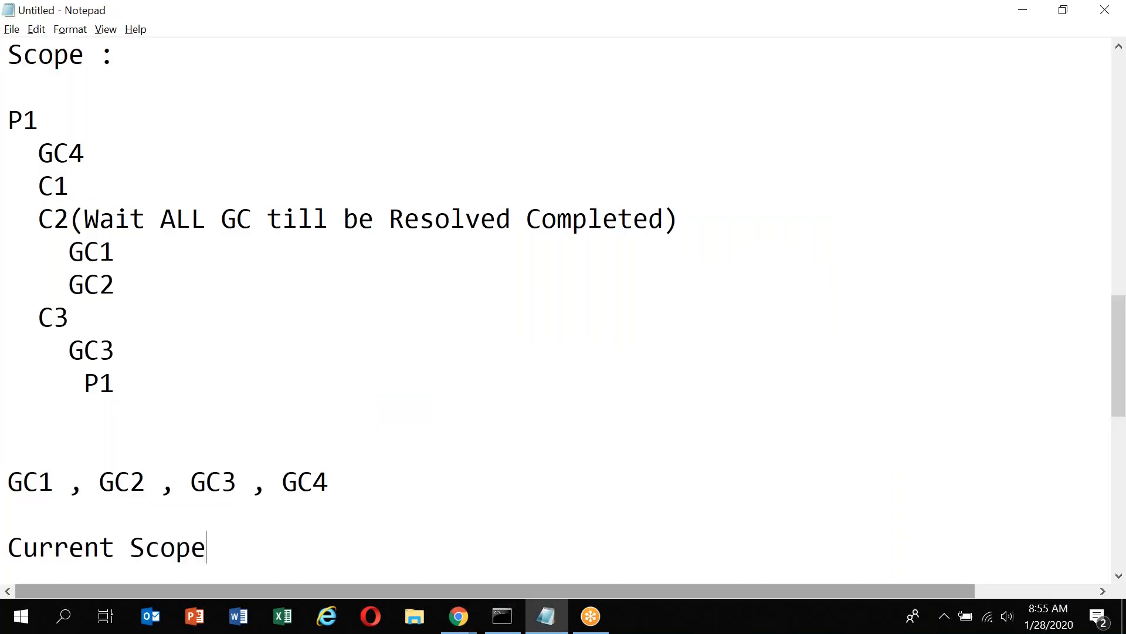
key(Return)
key(Return)
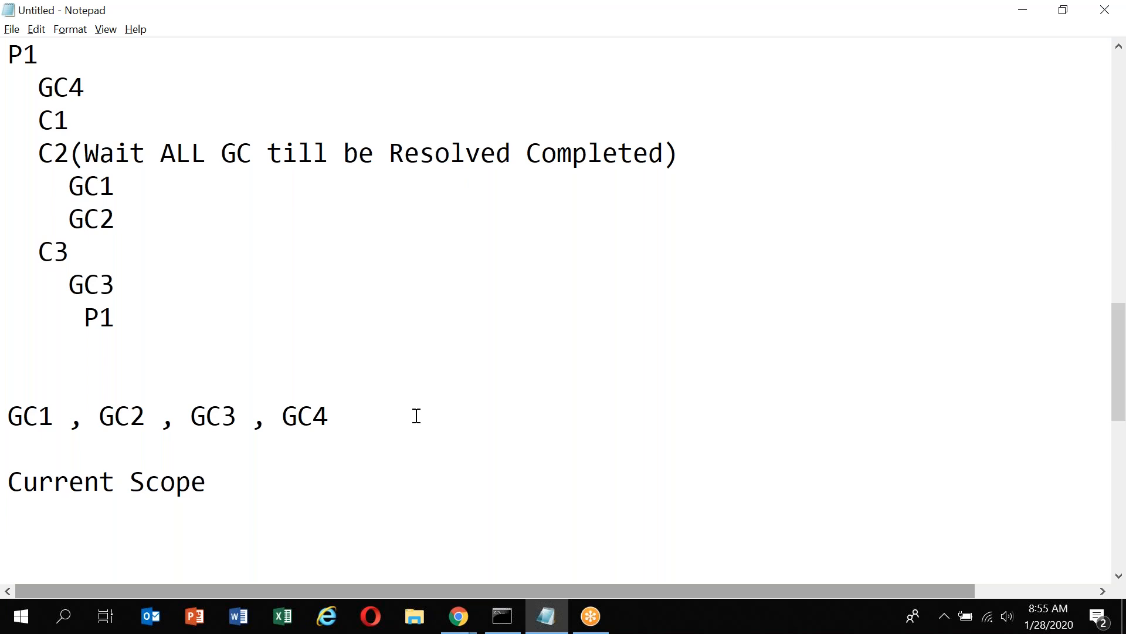
Highlight the C2 entry and the lines beneath it through the last P1 to illustrate the current scope.
double_click(62, 153)
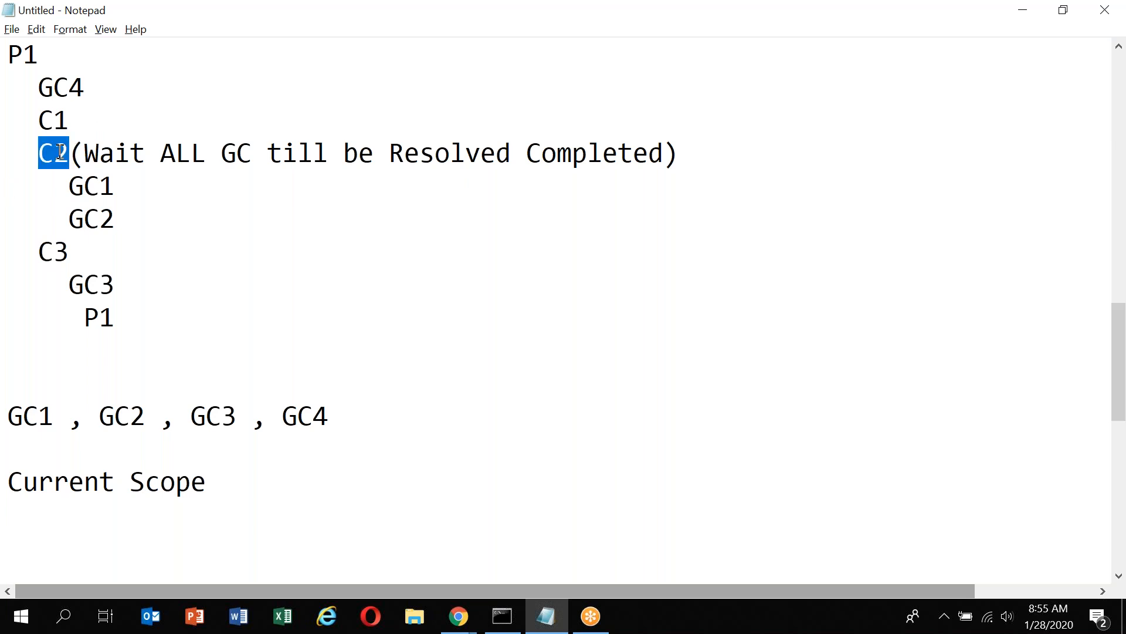
click(123, 154)
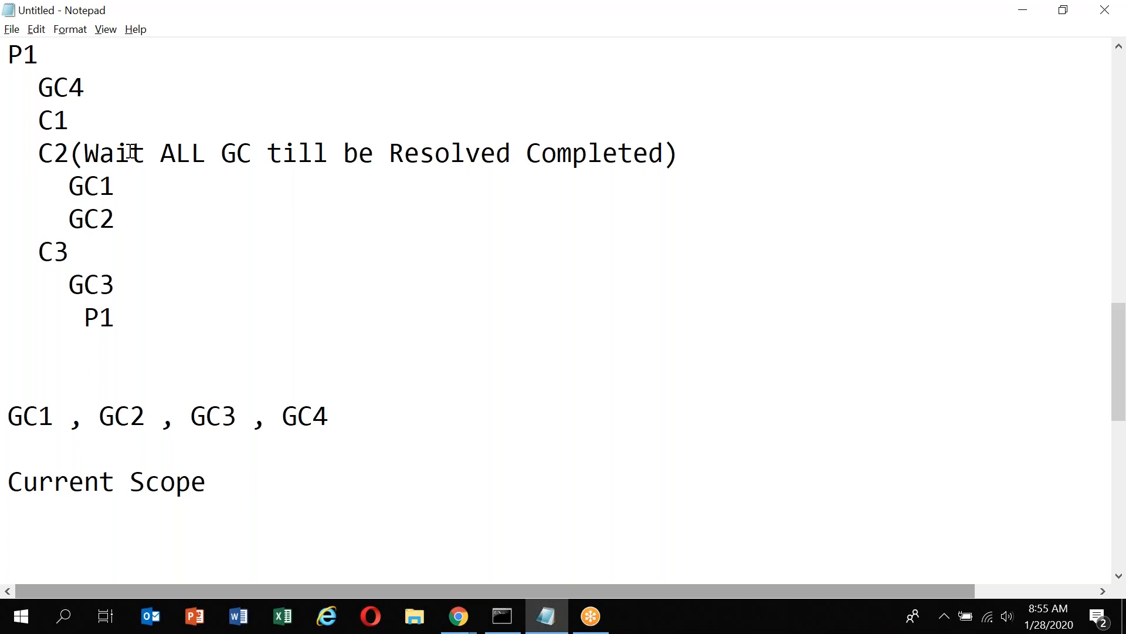
click(53, 152)
drag(38, 152, 251, 314)
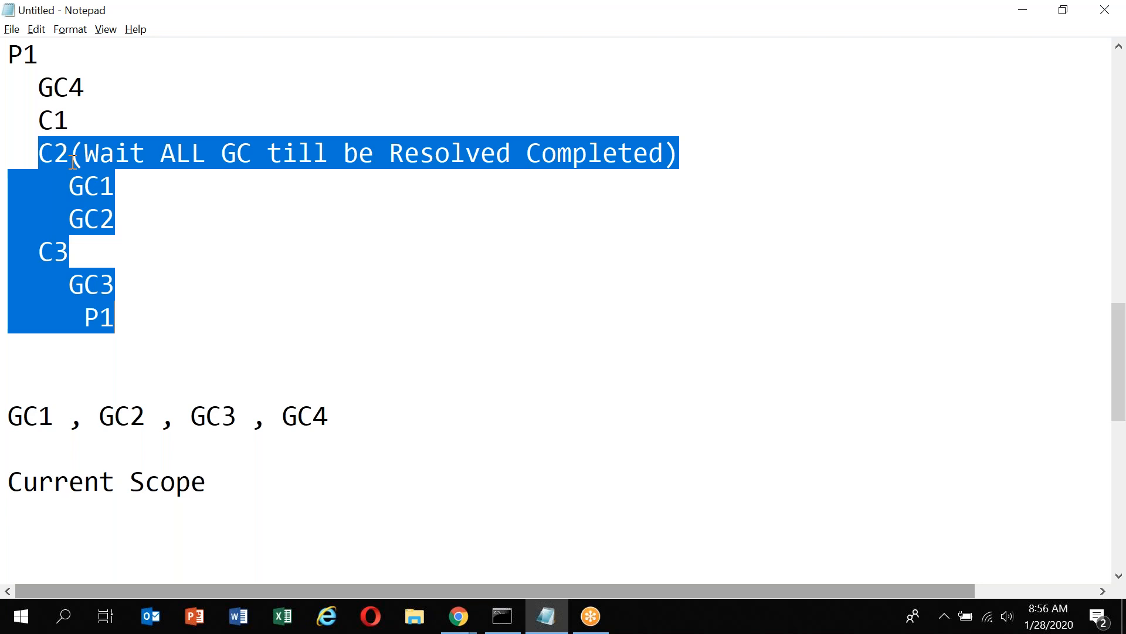
Change the scope label below the GC list to "Parent Scope".
click(117, 481)
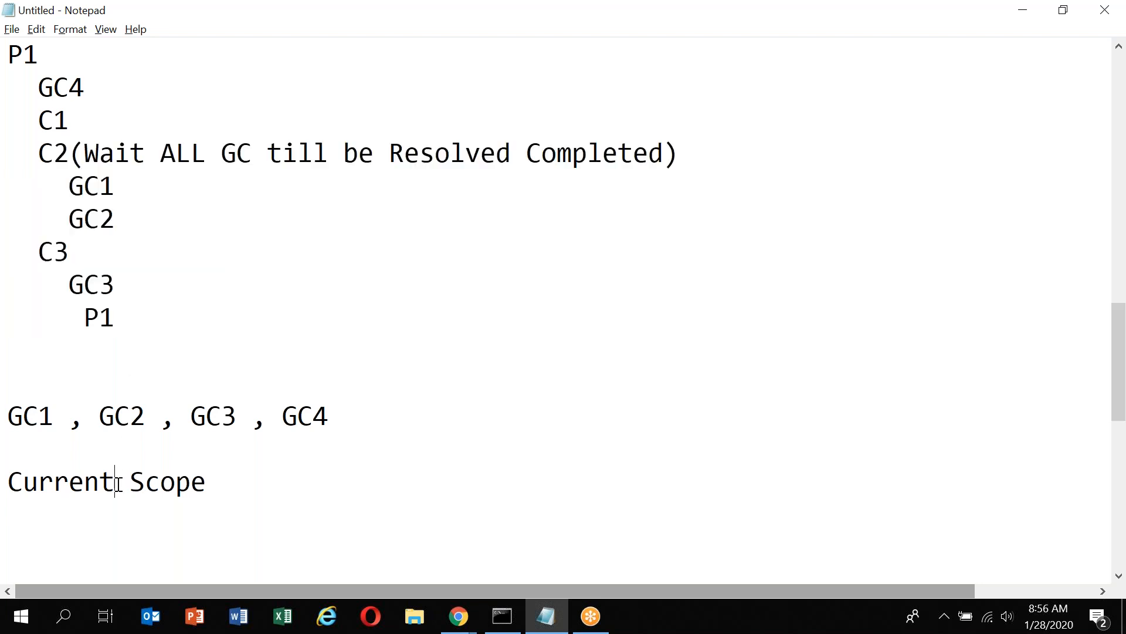
text(\)
key(BackSpace)
key(BackSpace)
key(BackSpace)
key(BackSpace)
key(BackSpace)
key(BackSpace)
key(BackSpace)
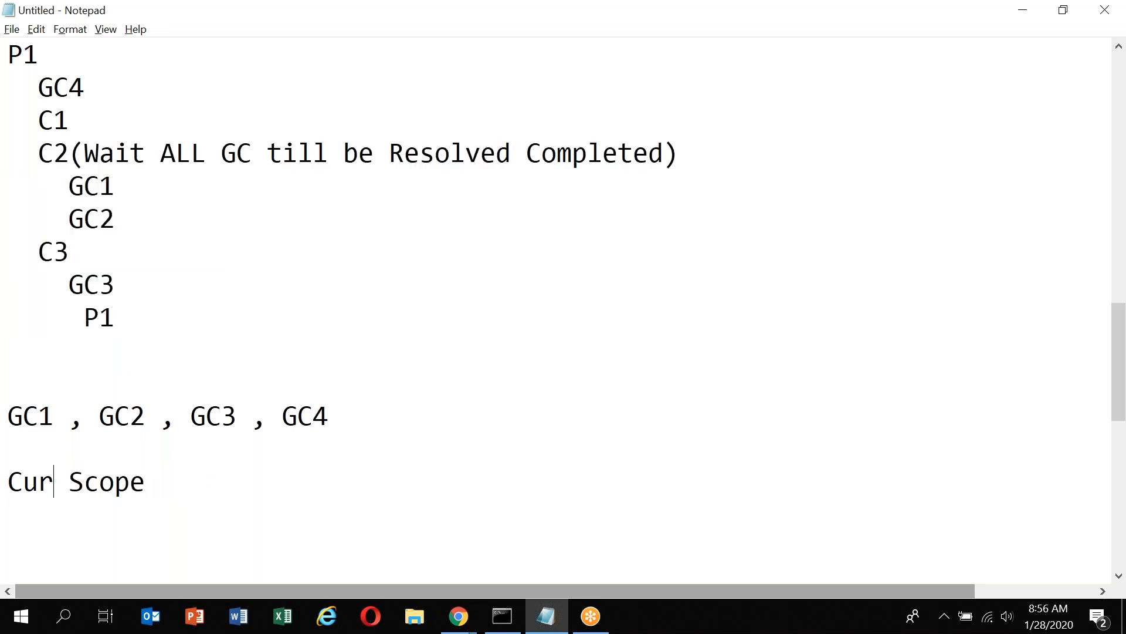
key(BackSpace)
text(Parent)
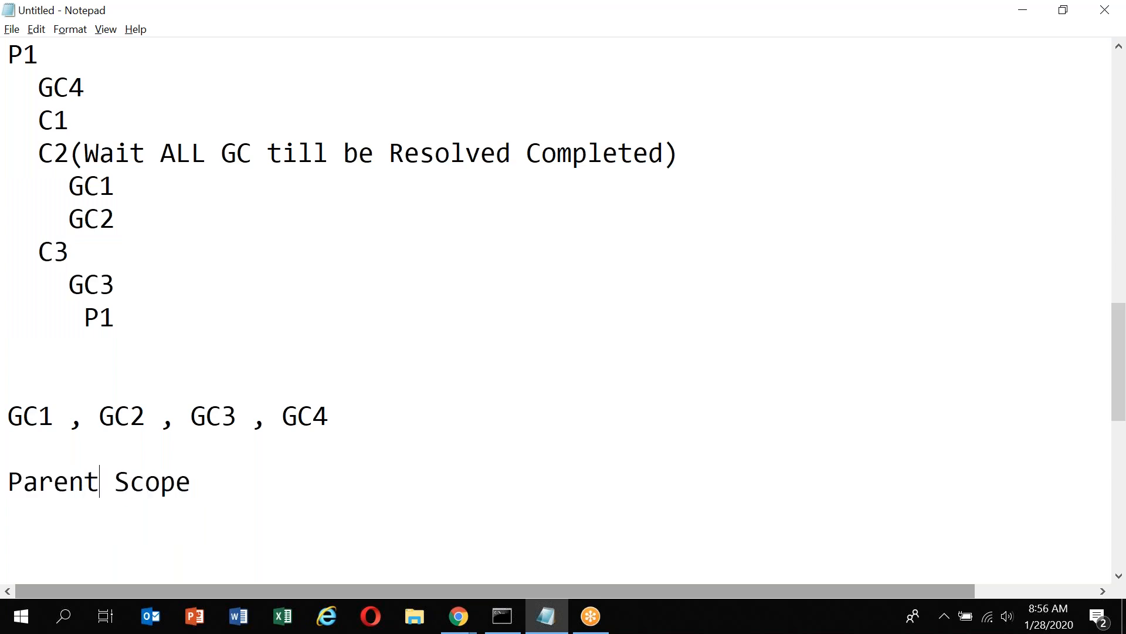
Highlight C2, followed by the whole hierarchy from the top P1 to the last P1, to illustrate the parent scope.
double_click(61, 152)
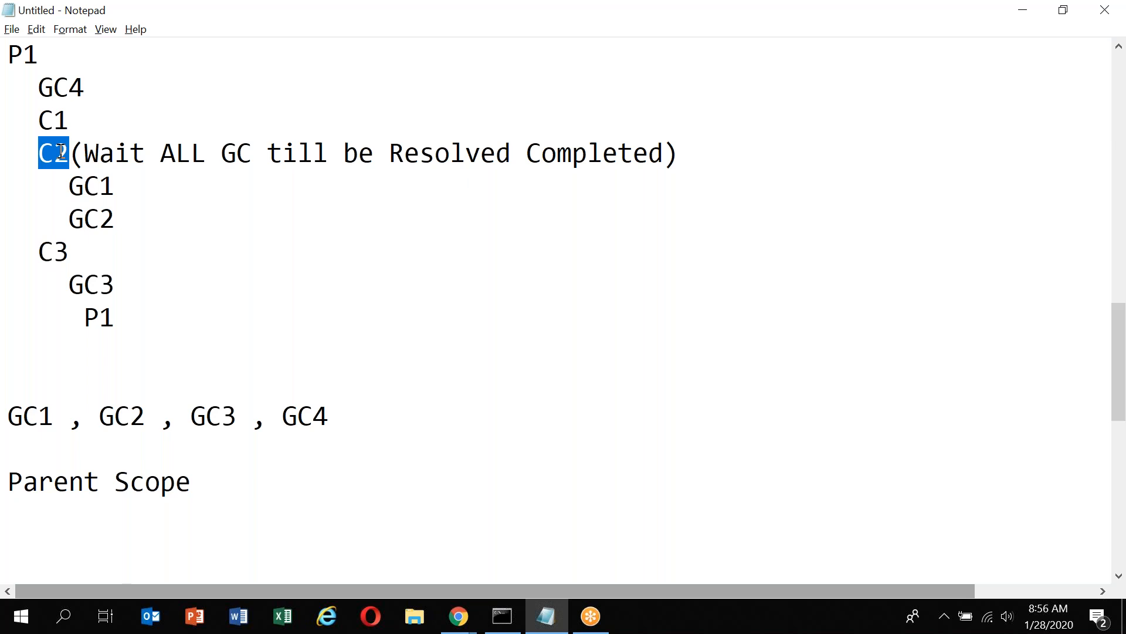
click(22, 50)
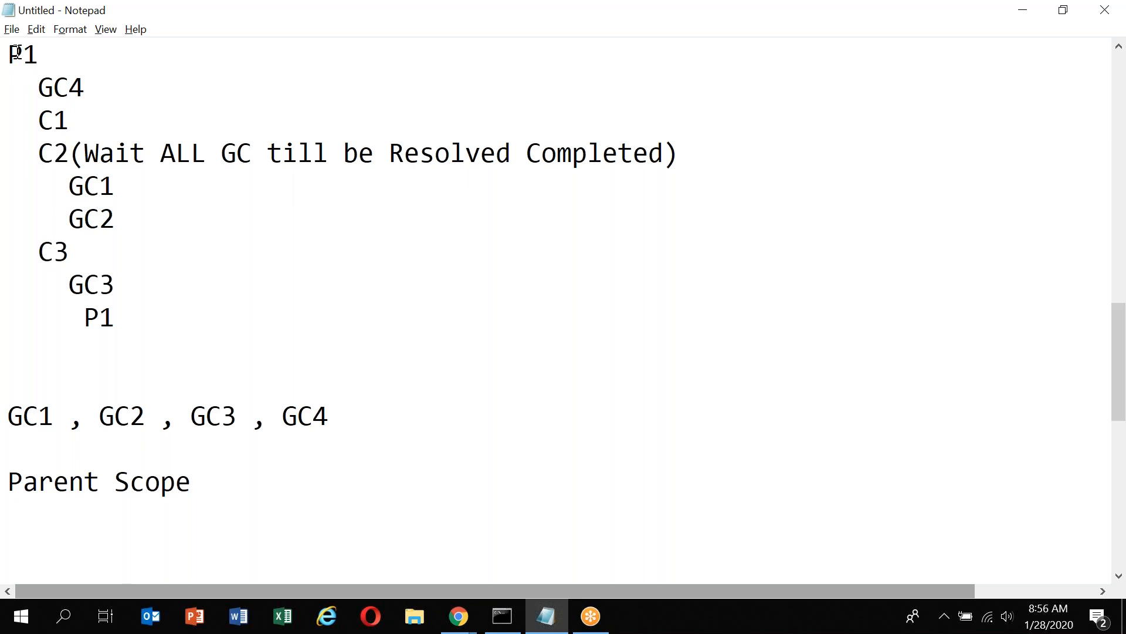
drag(10, 54, 222, 311)
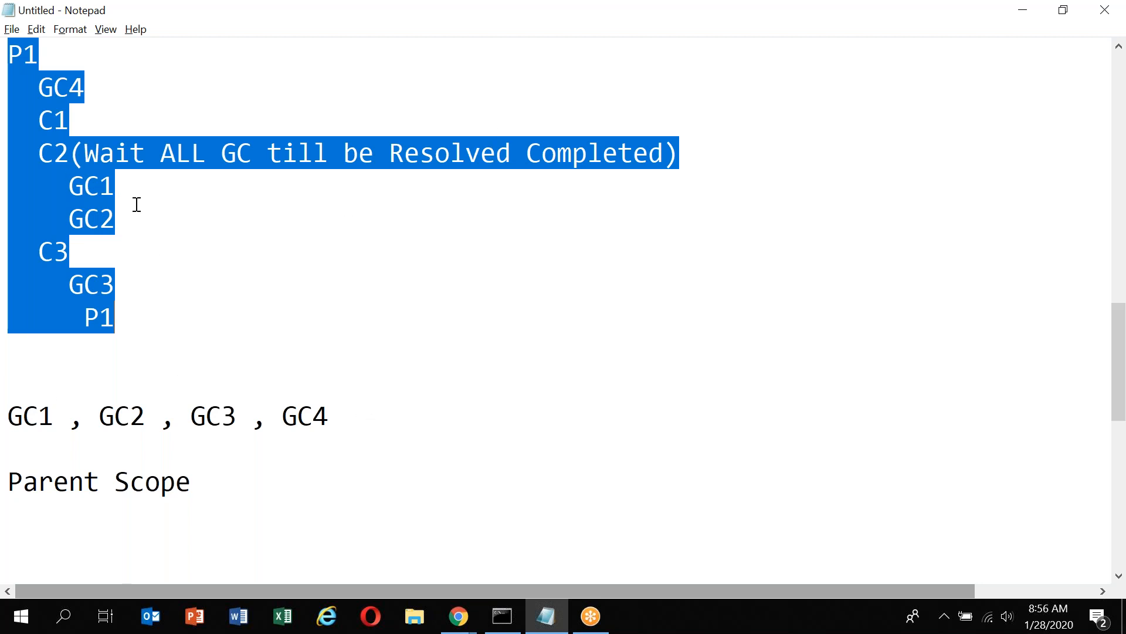
click(169, 249)
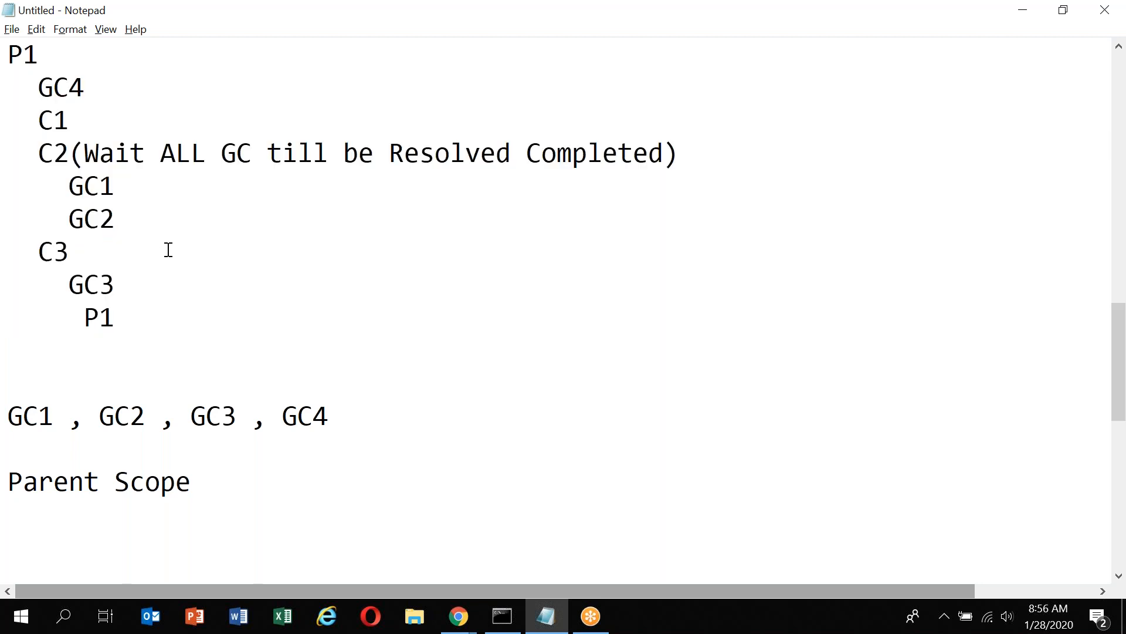
Change the scope label below the GC list to "Top Scope".
click(96, 483)
key(BackSpace)
key(BackSpace)
key(BackSpace)
key(BackSpace)
key(BackSpace)
key(BackSpace)
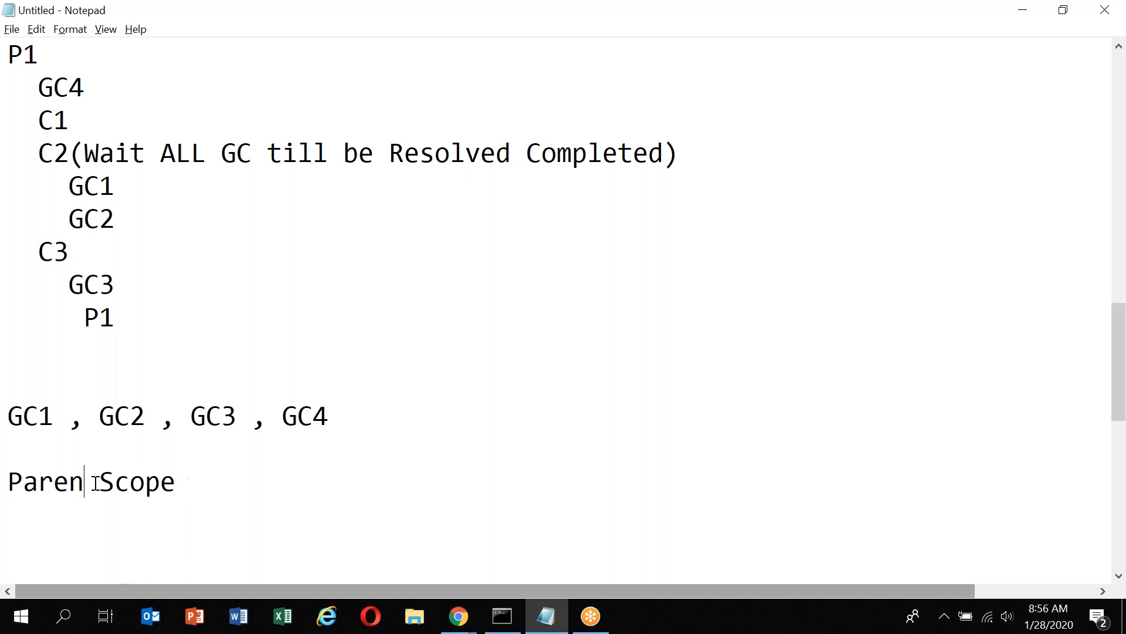
text(Top)
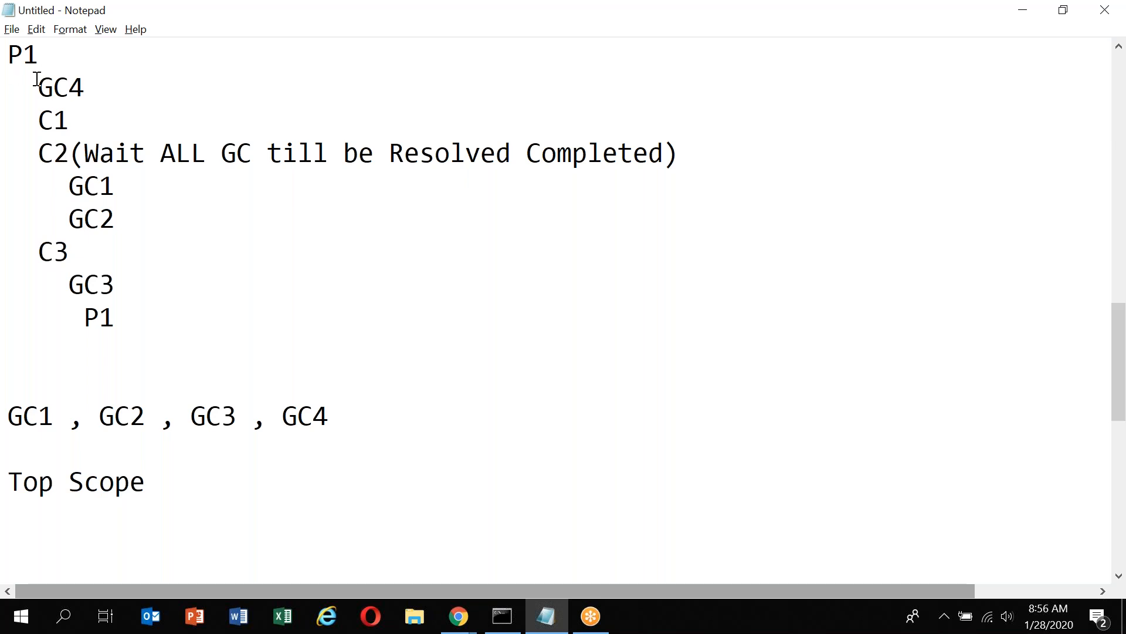
Insert a GP1 line above the top P1 and indent P1 one space beneath it.
click(13, 54)
text(\)
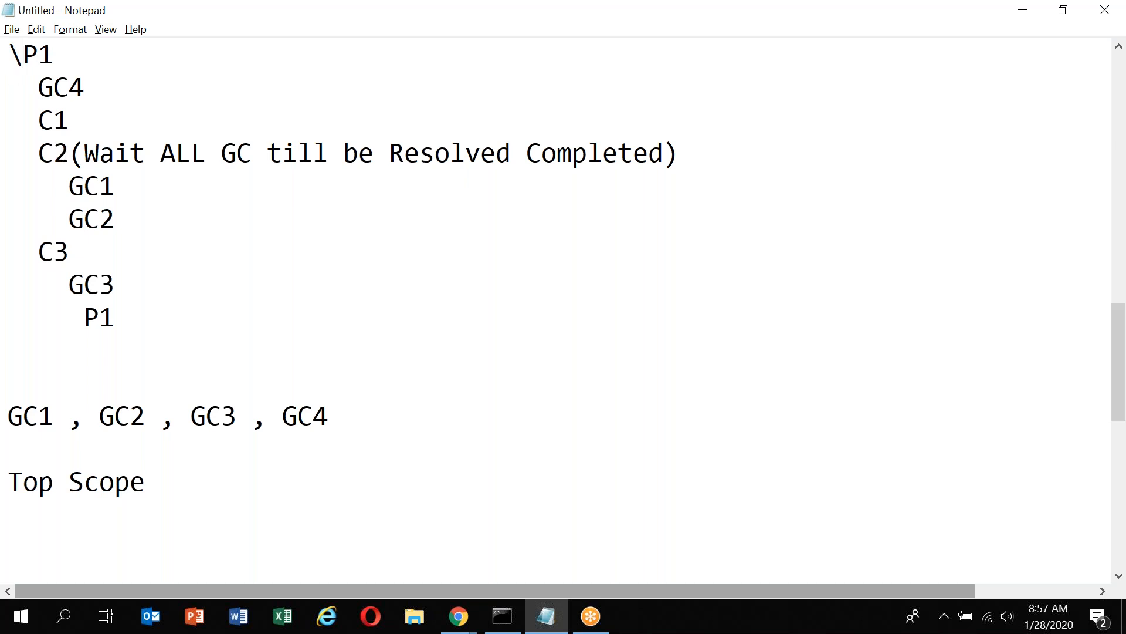
key(BackSpace)
key(Return)
key(Return)
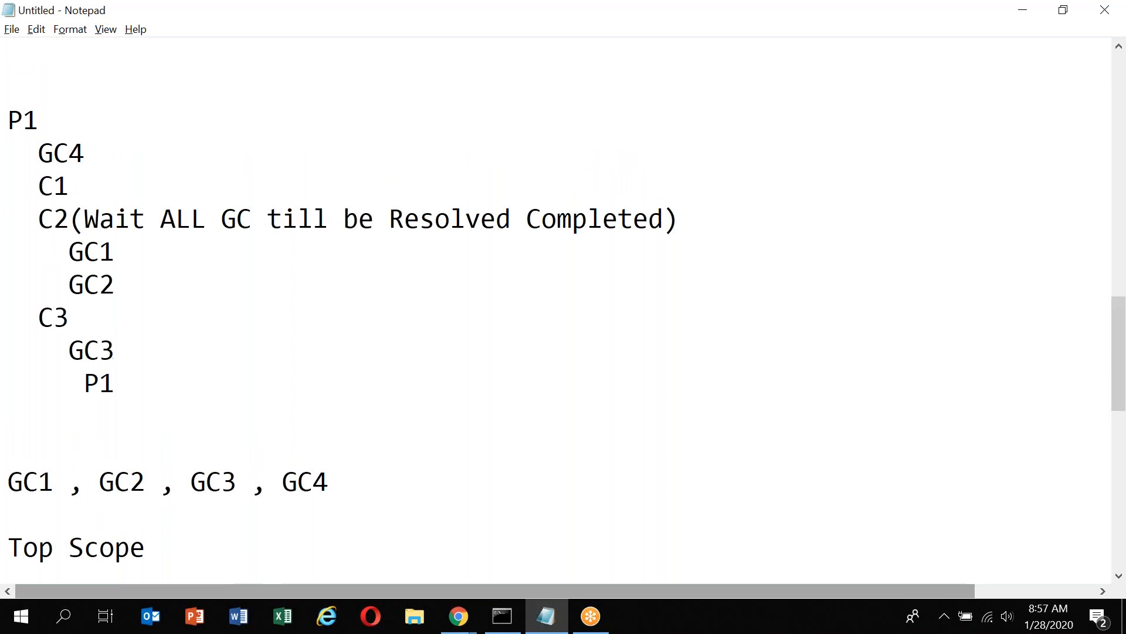
click(8, 86)
text(GP1)
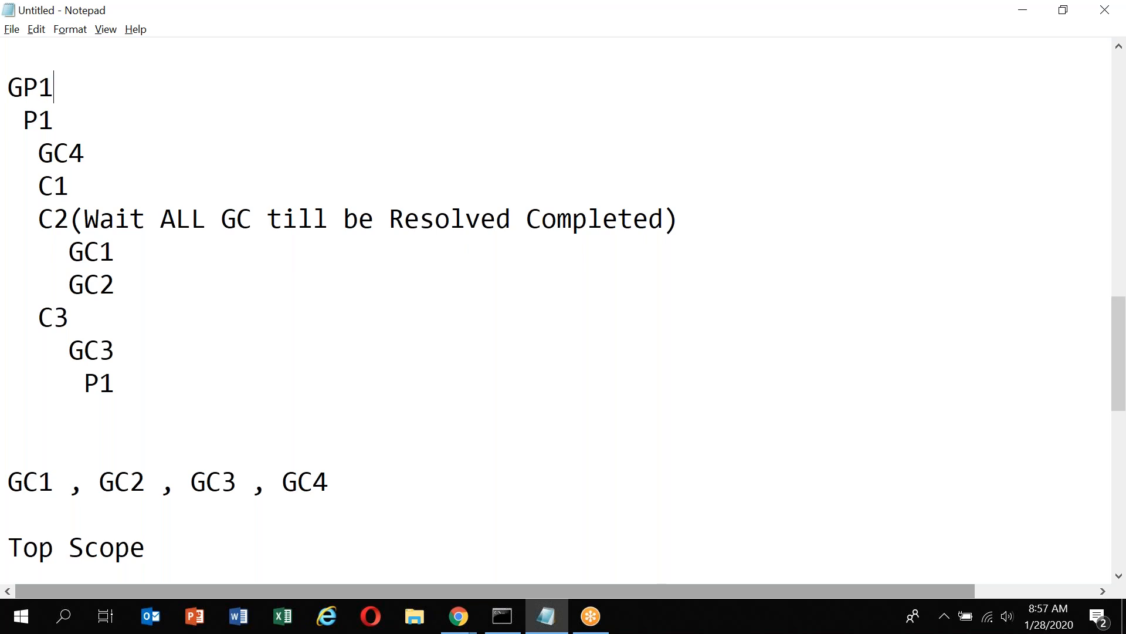
Add an indented GC5 line between GP1 and P1.
key(Return)
text(G)
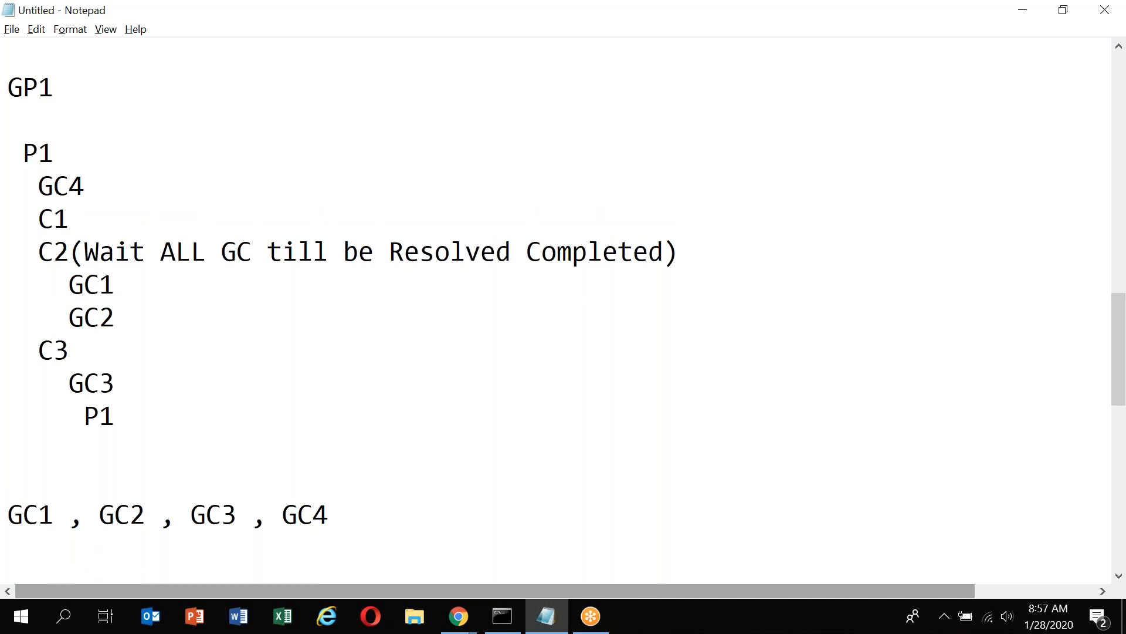
text(C5)
Highlight the whole hierarchy from GP1 to the last P1 to illustrate the top scope.
click(73, 258)
click(14, 82)
drag(14, 82, 192, 427)
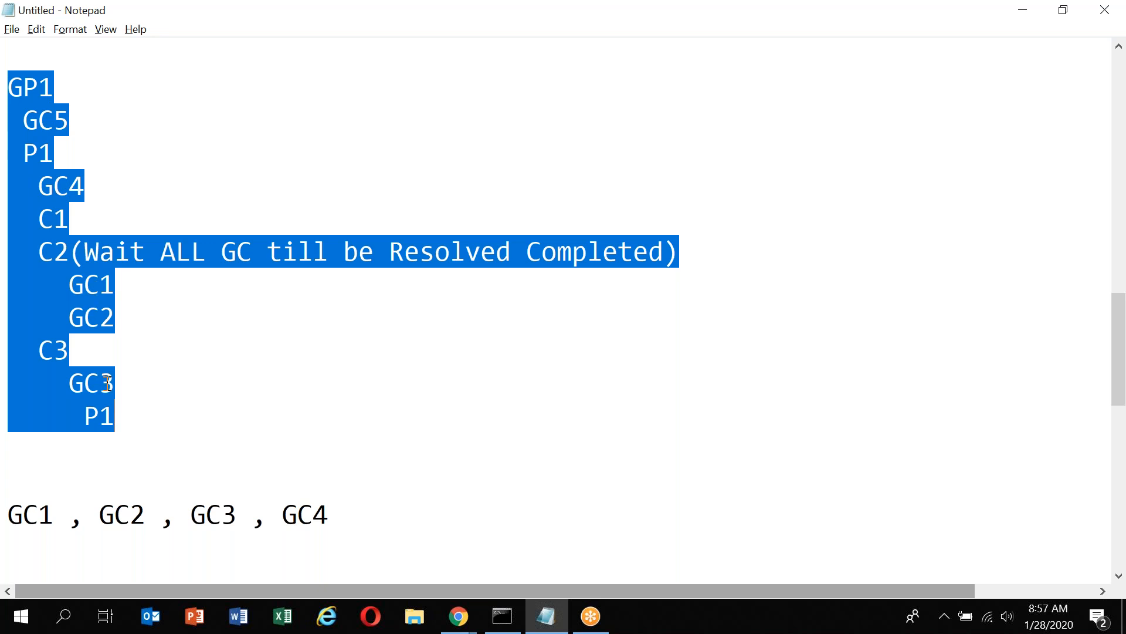
Review the GP1 case hierarchy against the GC list and the Top Scope label.
scroll(170, 448, down, 3)
click(179, 290)
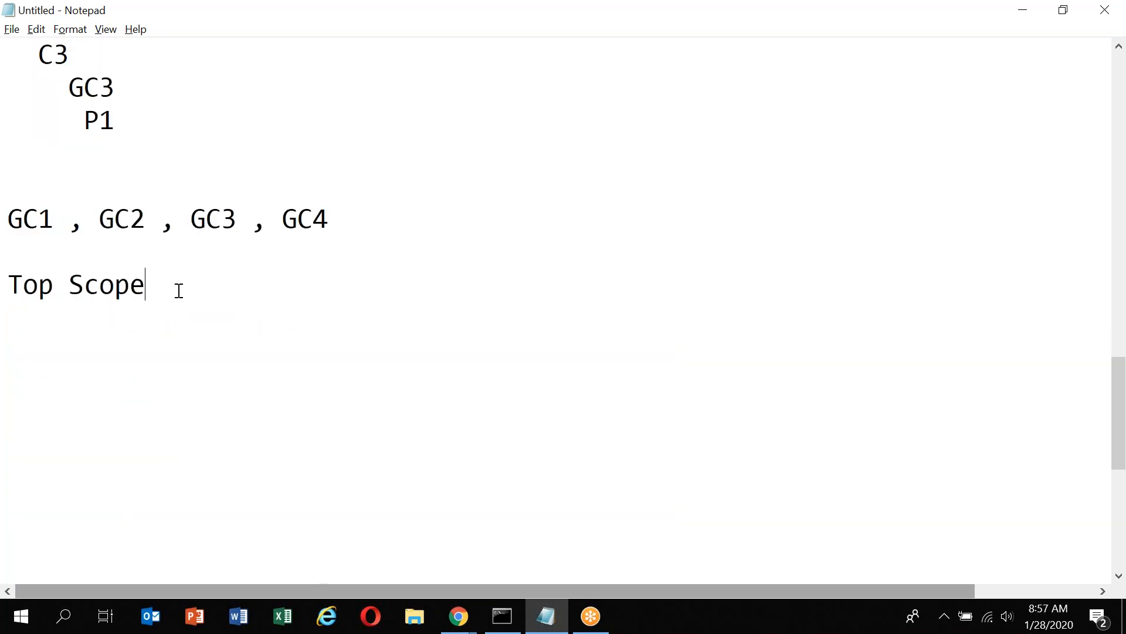
scroll(179, 290, up, 4)
scroll(179, 289, up, 1)
scroll(179, 289, down, 1)
scroll(179, 289, down, 1)
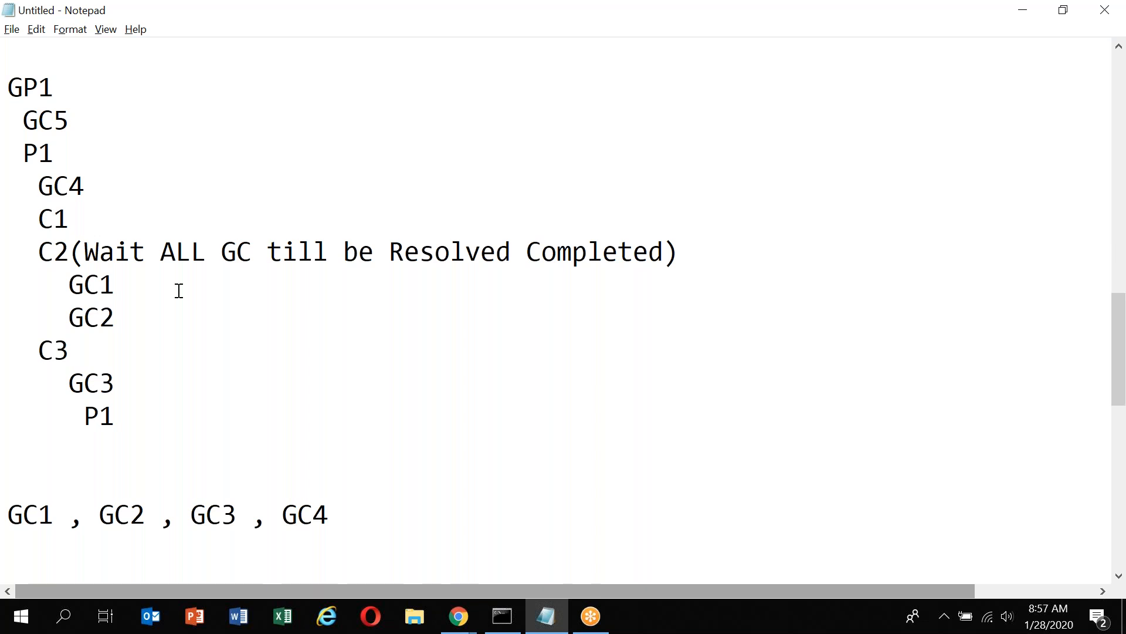
scroll(179, 291, down, 3)
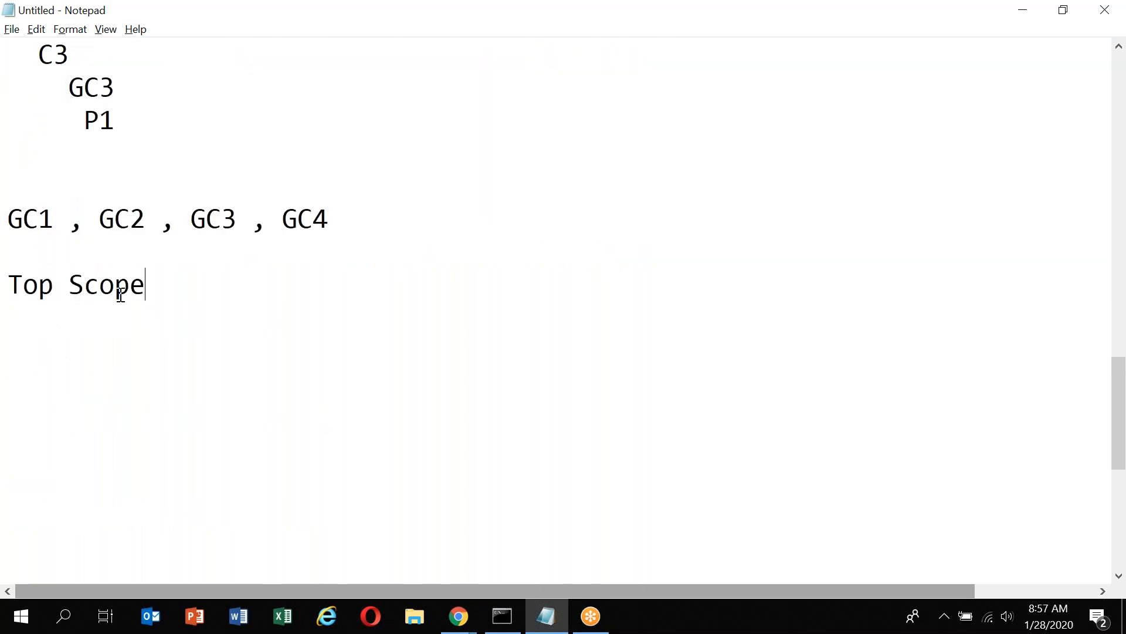
scroll(120, 295, up, 2)
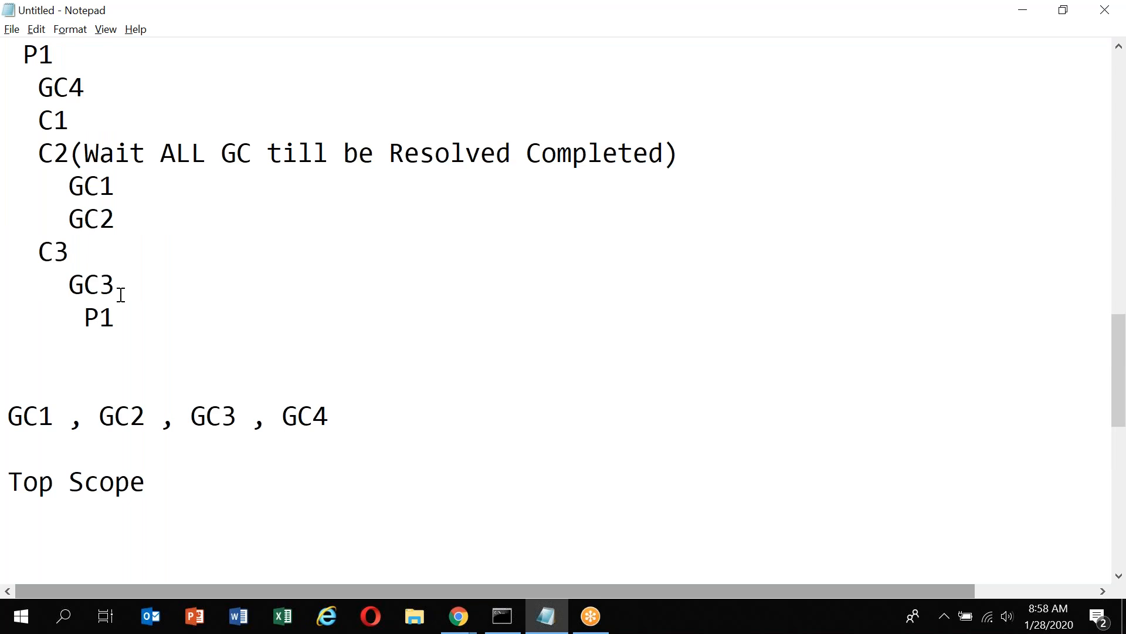
scroll(120, 295, down, 1)
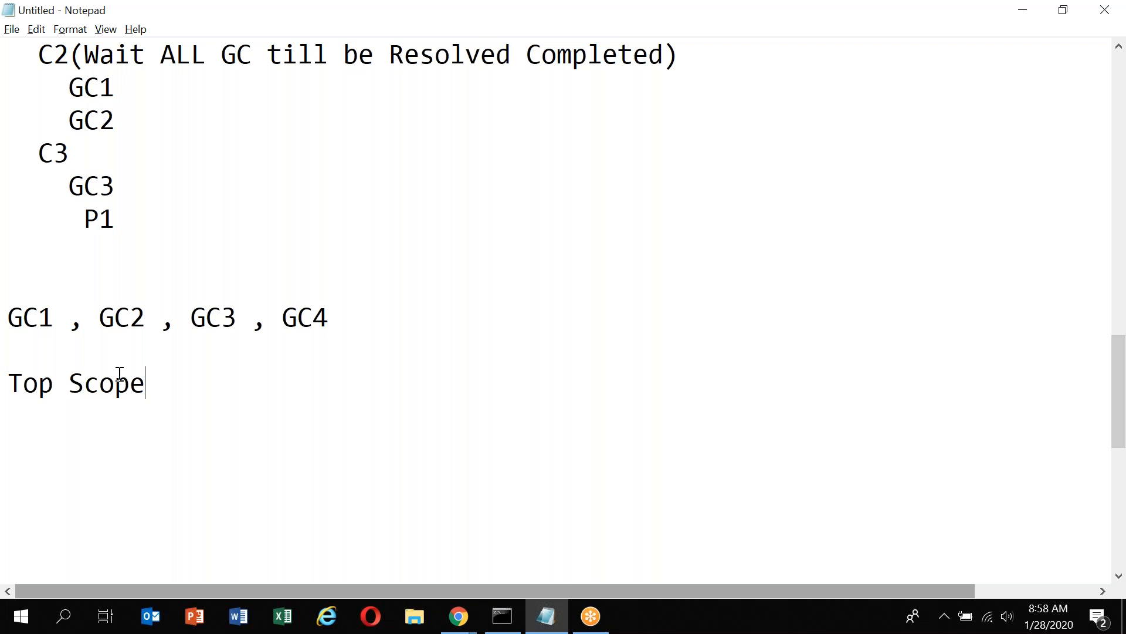
scroll(250, 255, up, 1)
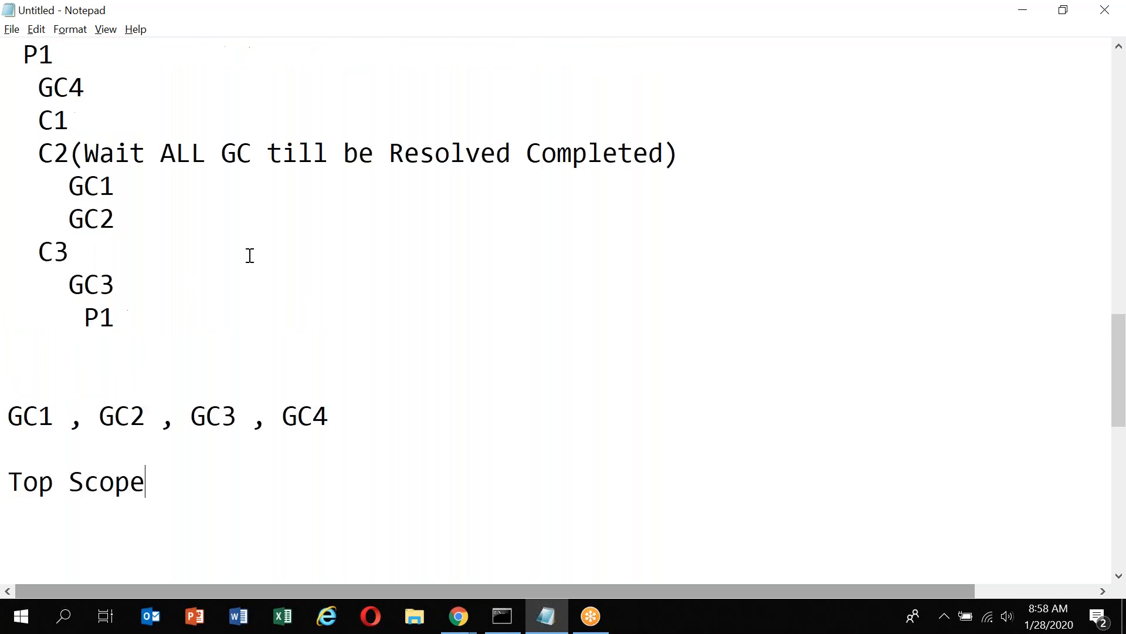
scroll(250, 255, up, 1)
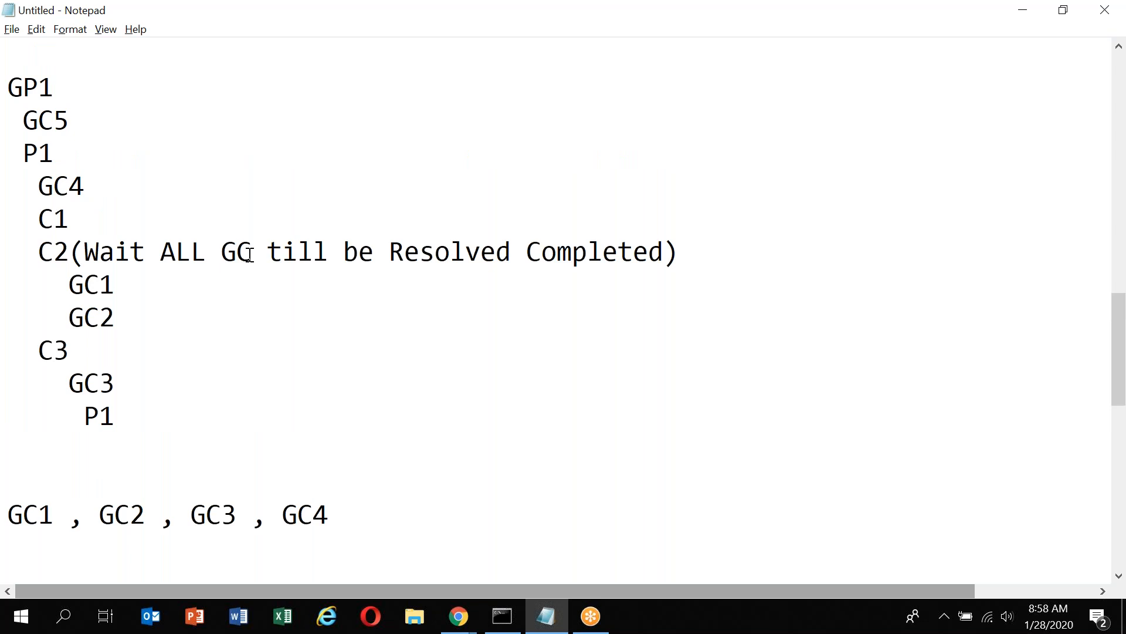
click(12, 91)
click(813, 25)
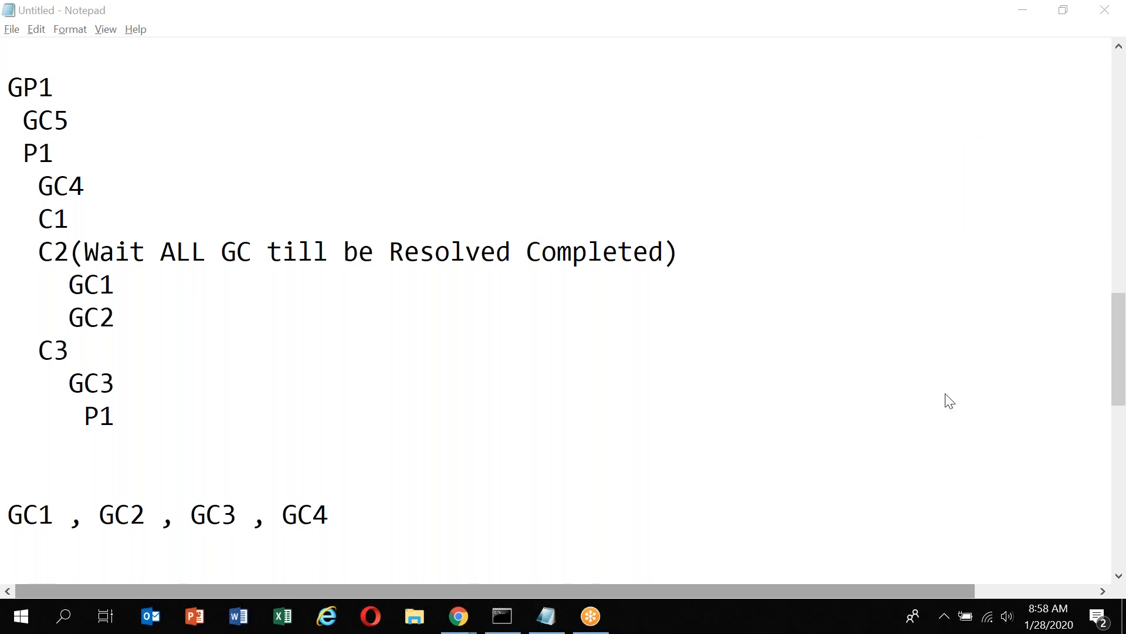
scroll(198, 283, up, 2)
scroll(199, 284, down, 4)
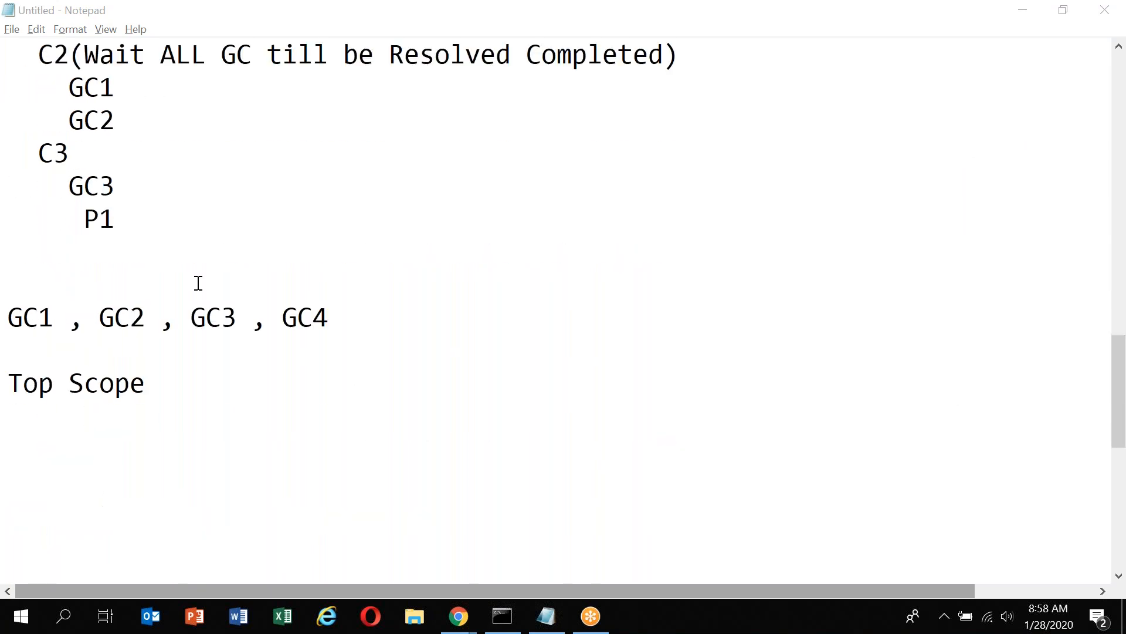
scroll(198, 283, up, 3)
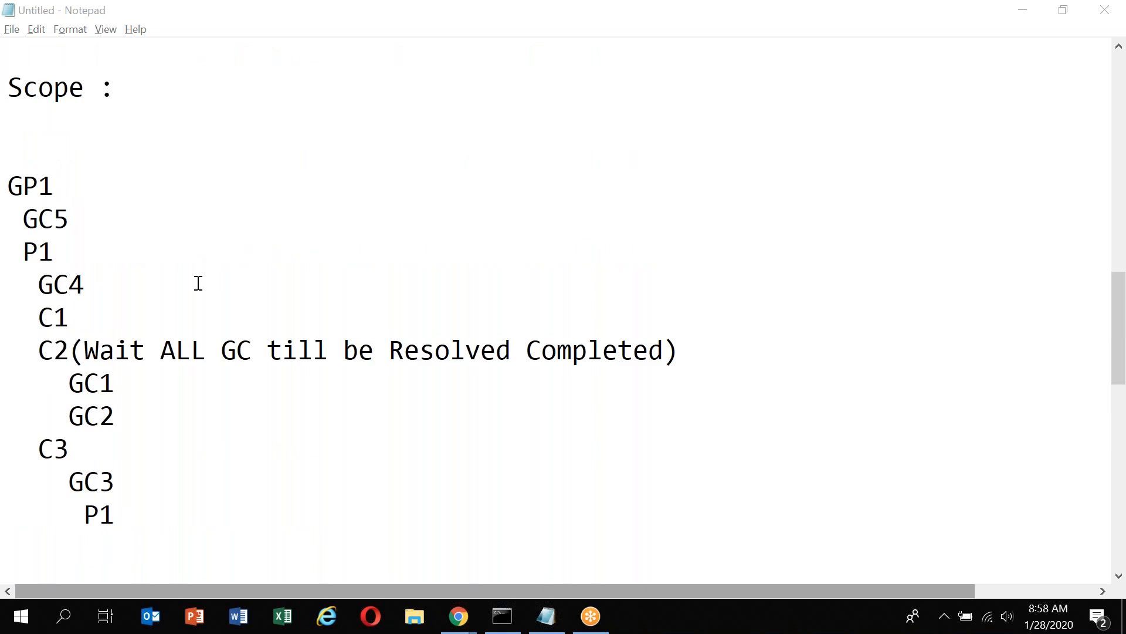